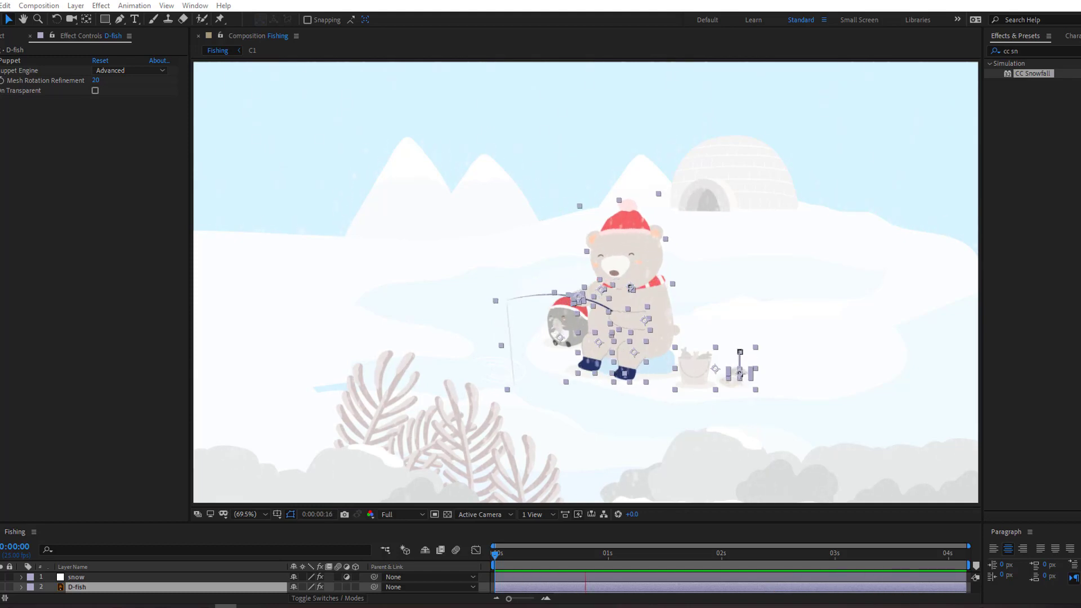
Switch back to the Fishing composition so its 17 bear and penguin layers show in the timeline
double_click(566, 323)
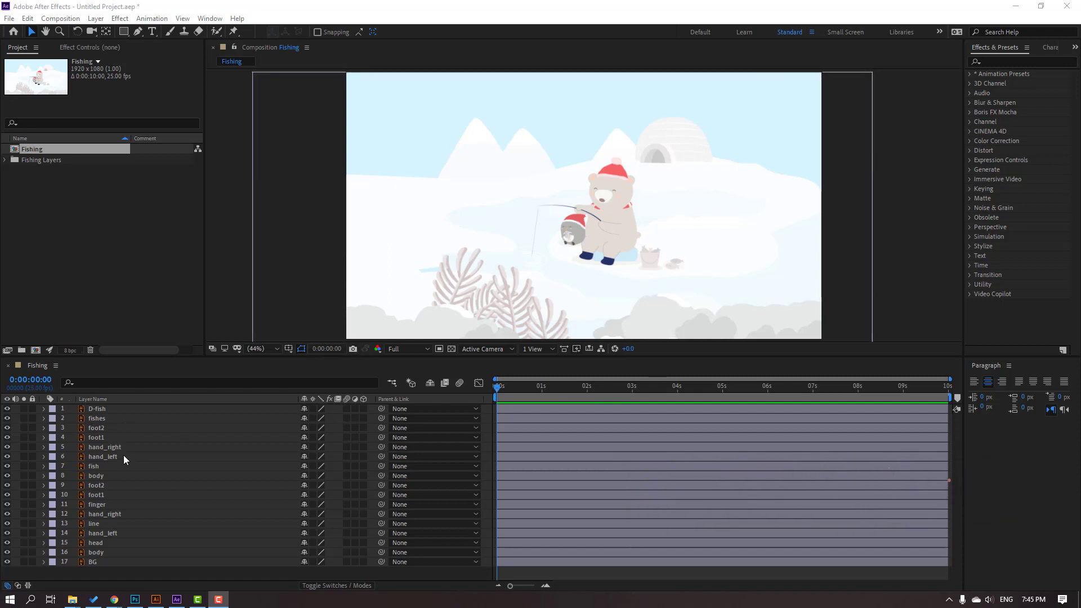
Select the penguin's six layers: hand_right, hand_left, fish, body, foot1 and foot2
click(110, 447)
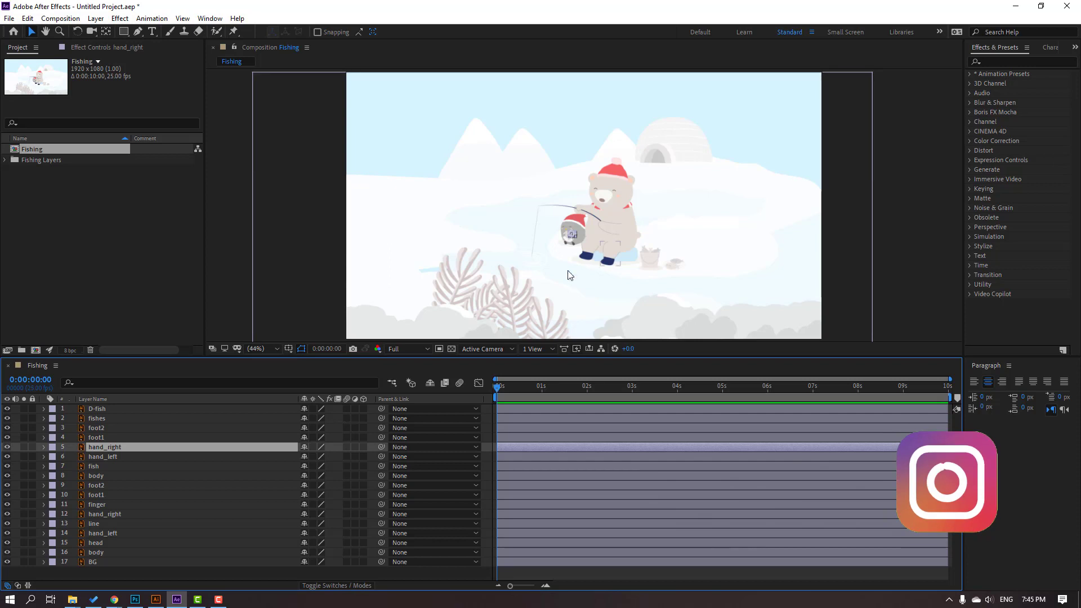
shift+click(110, 456)
shift+click(104, 466)
shift+click(100, 475)
shift+click(112, 485)
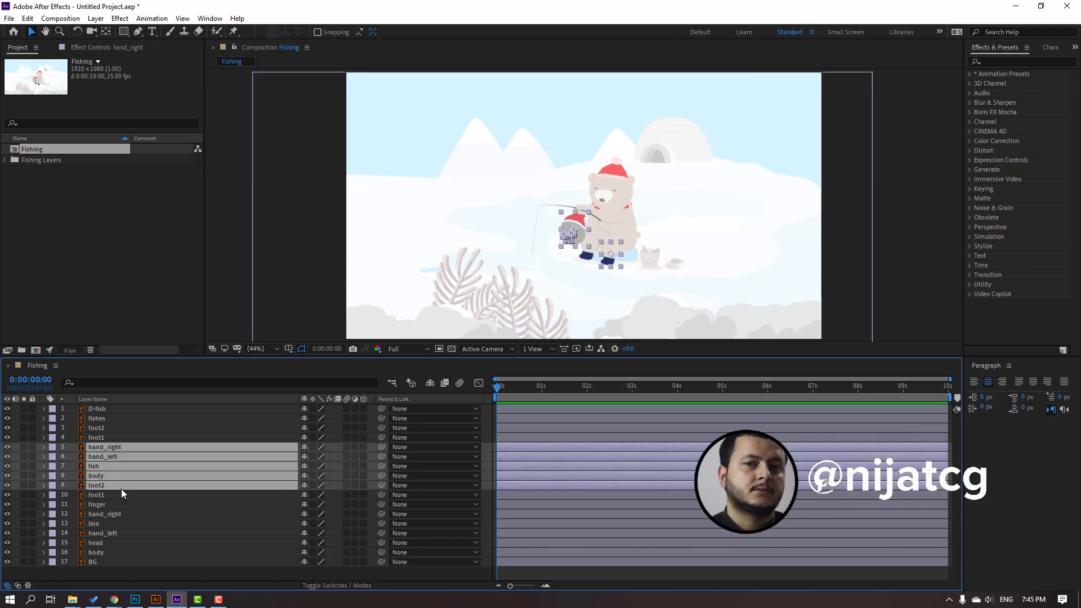
shift+click(110, 496)
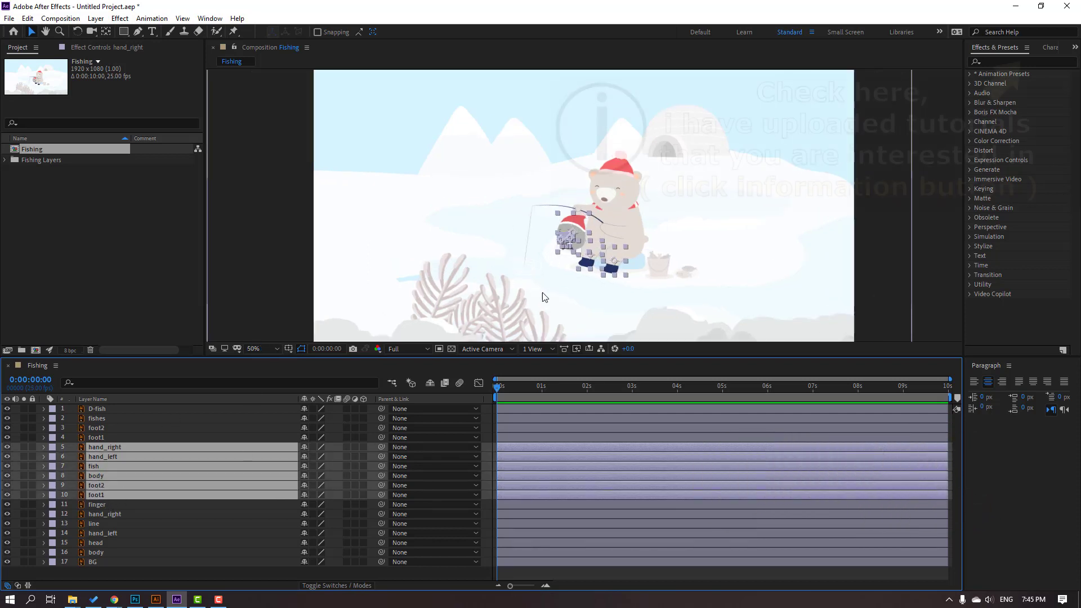
scroll(542, 292, up, 3)
ctrl+click(101, 495)
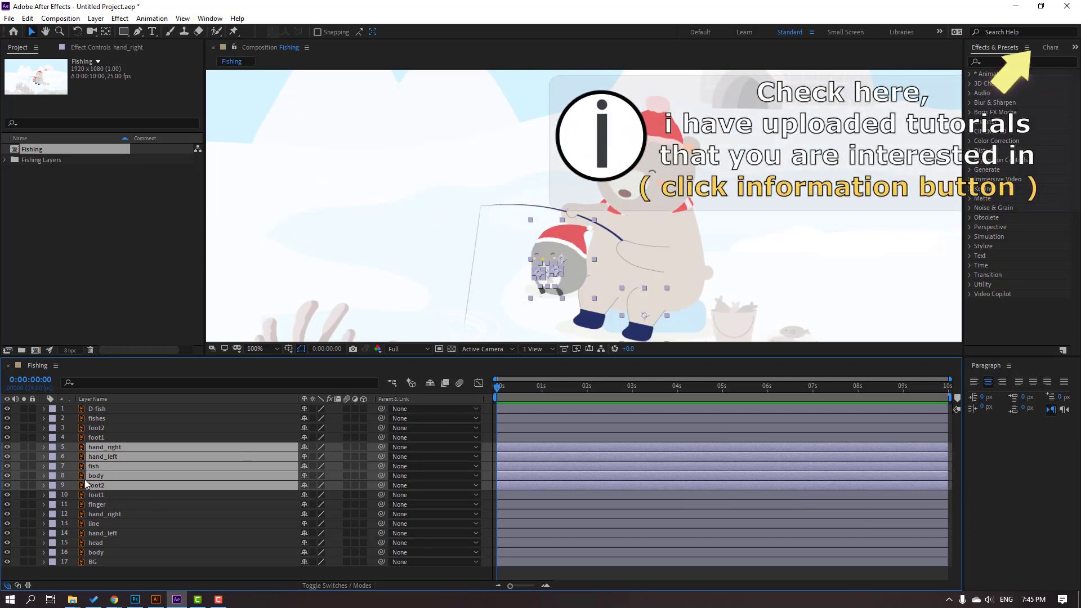
ctrl+click(97, 486)
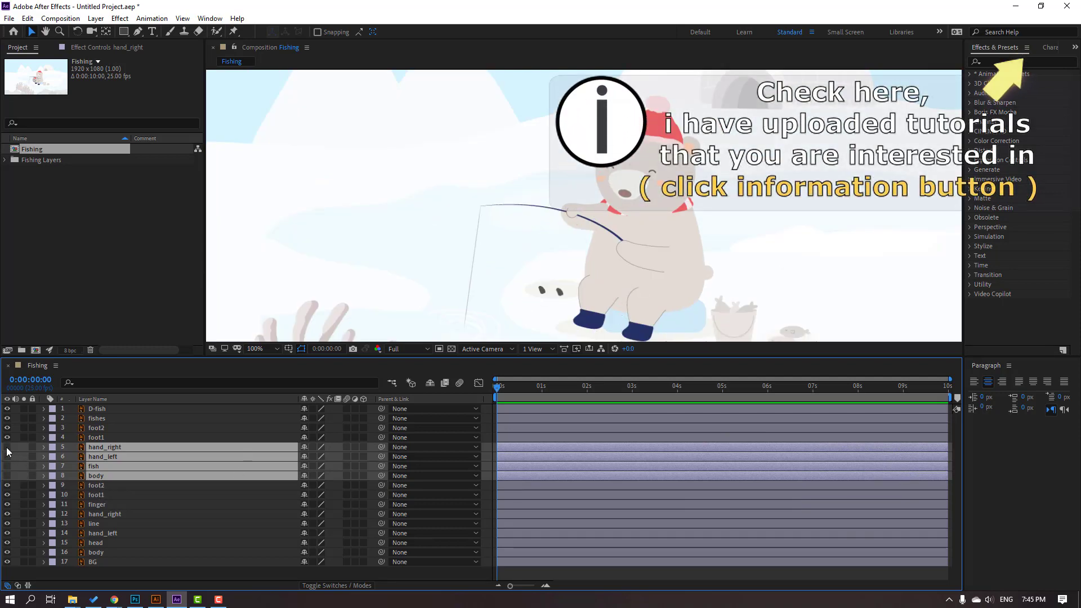
ctrl+click(97, 438)
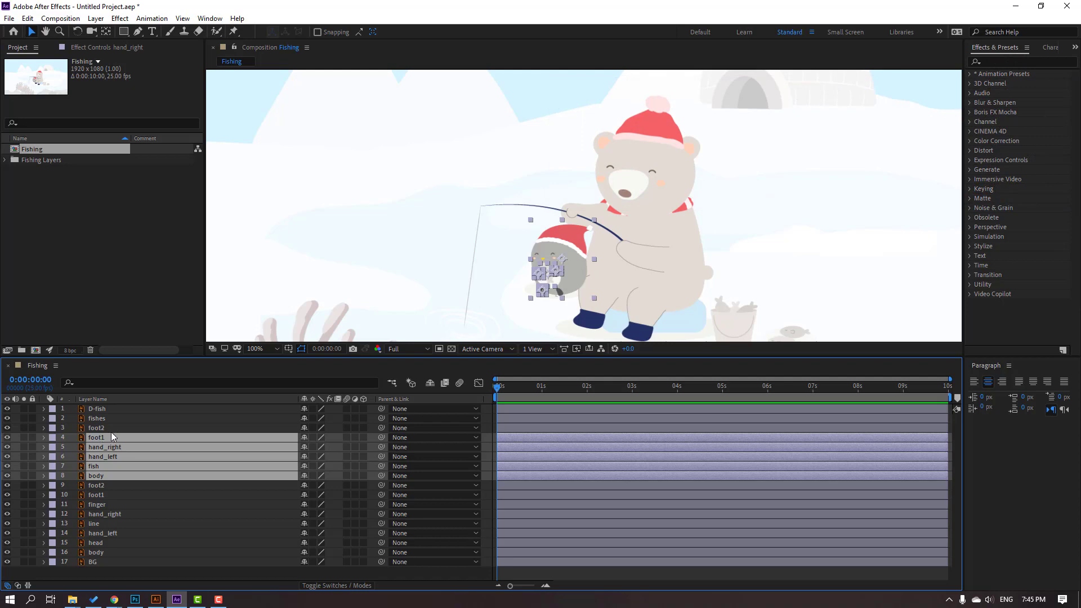
ctrl+click(97, 428)
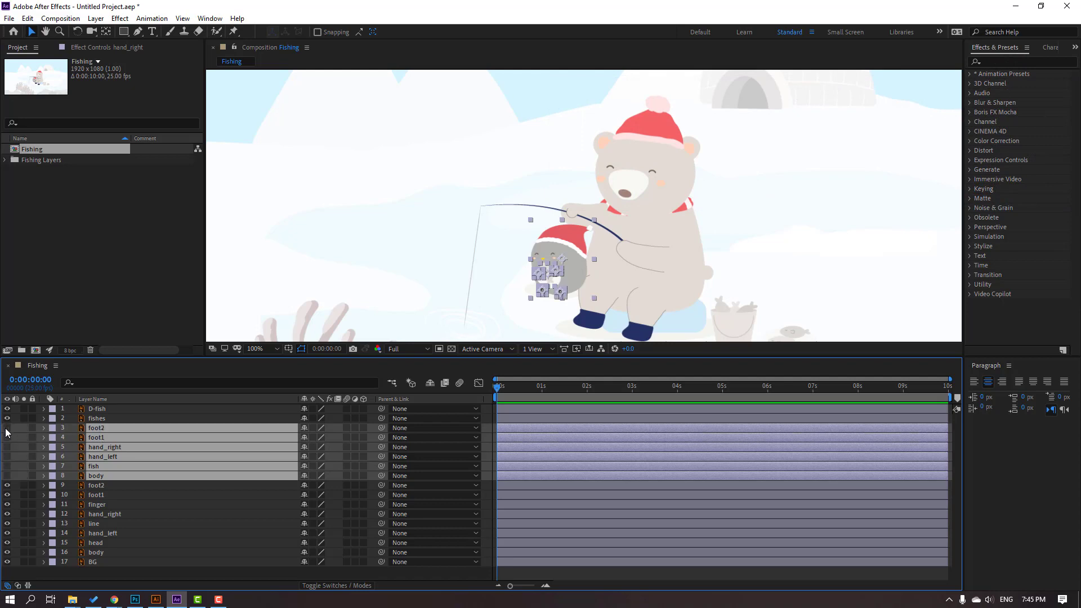
Pre-compose the selected penguin layers into a new composition named C1
right_click(119, 457)
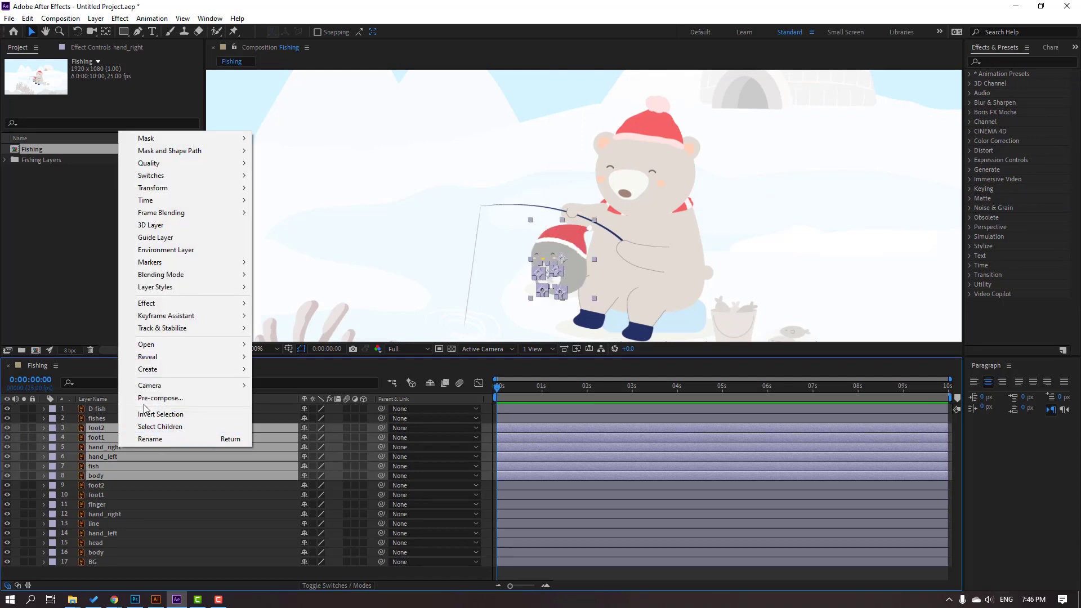
click(163, 397)
text(C1)
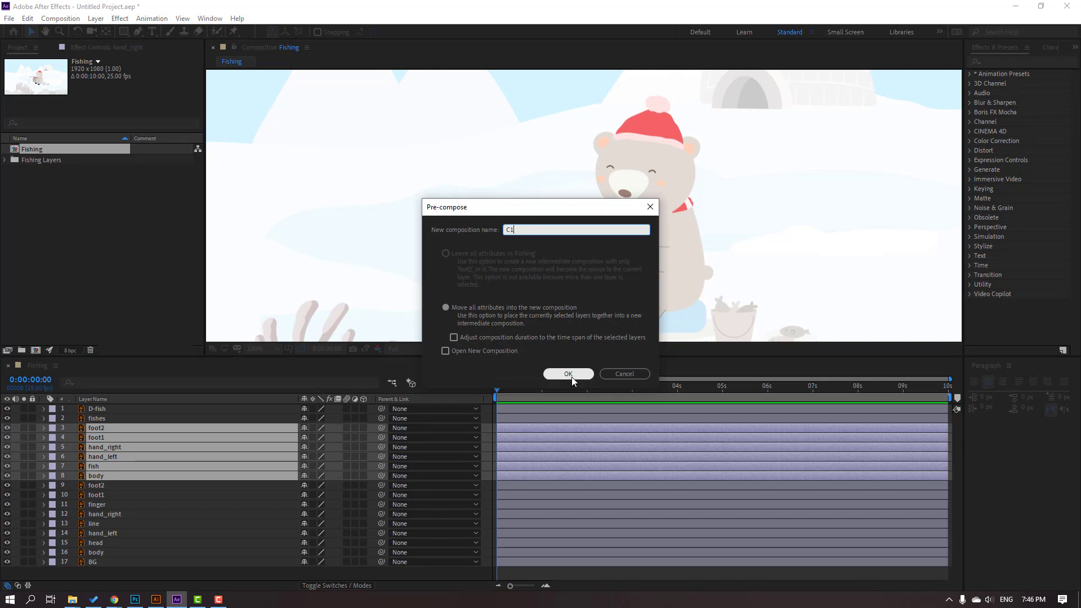
click(567, 374)
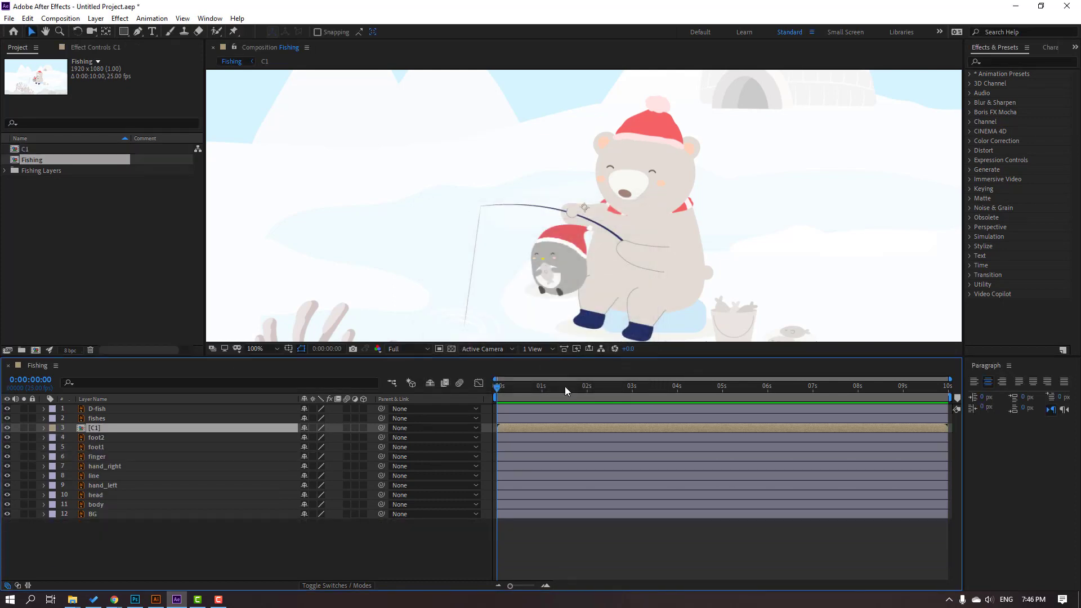
Move hand_right's anchor point to its right-edge pivot and parent the line layer to hand_right
click(121, 542)
key(comma)
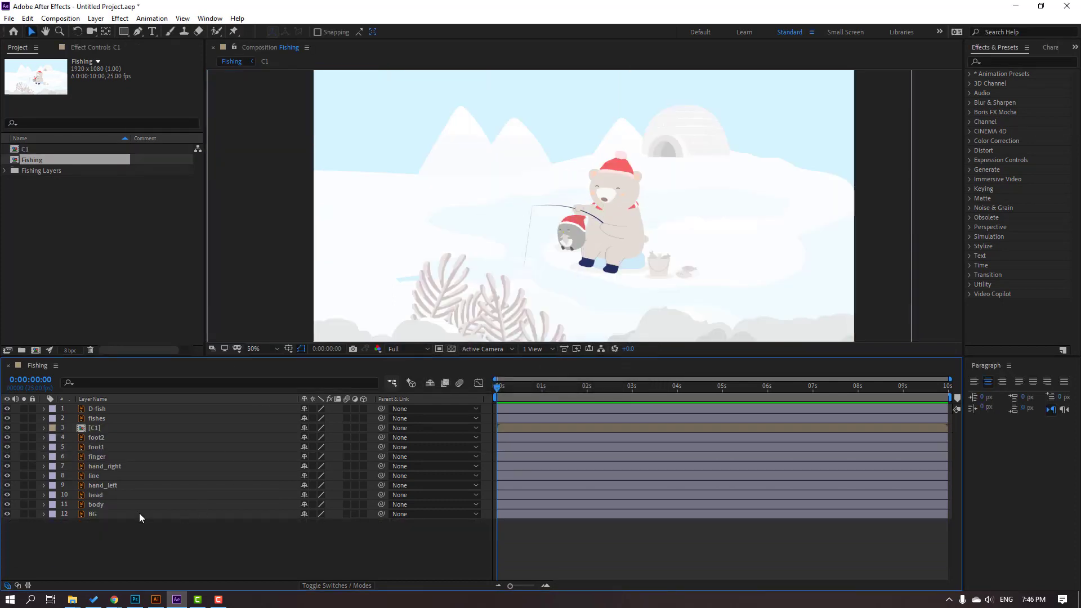
click(106, 468)
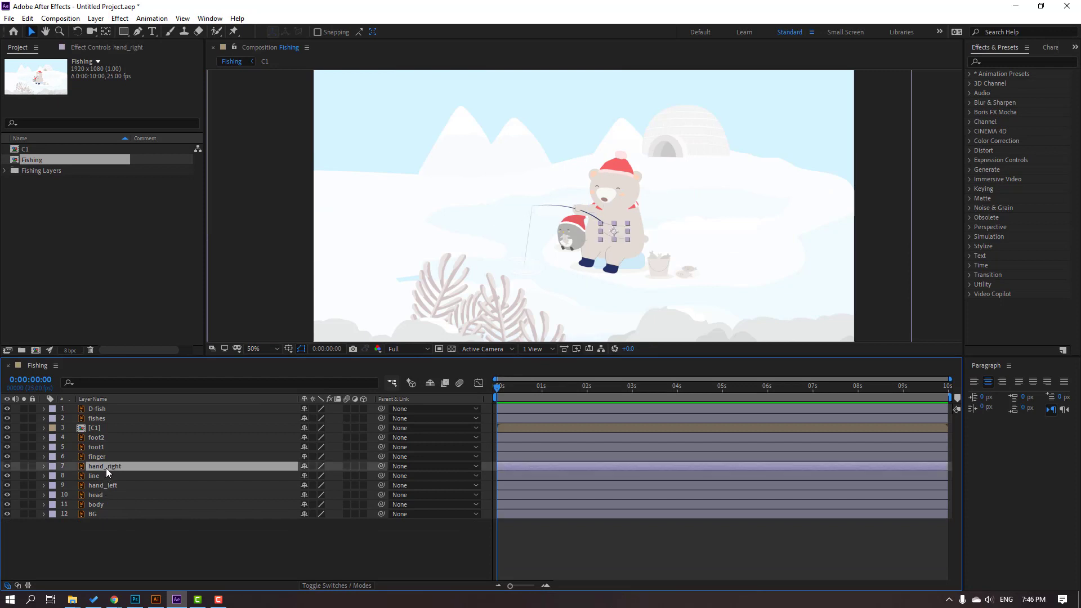
click(24, 466)
scroll(533, 144, up, 4)
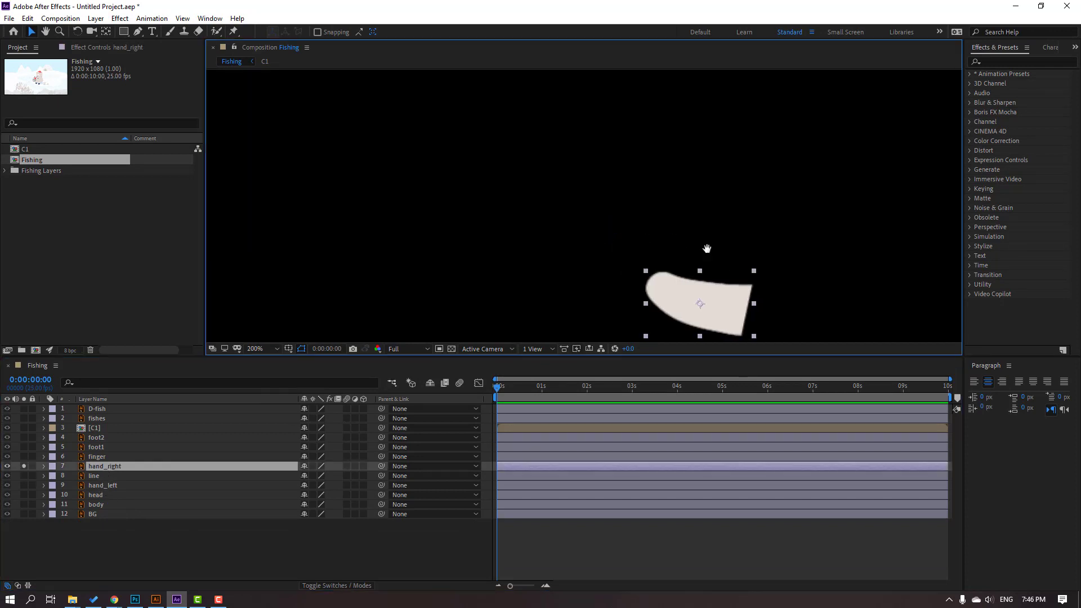
click(105, 31)
drag(547, 187, 587, 189)
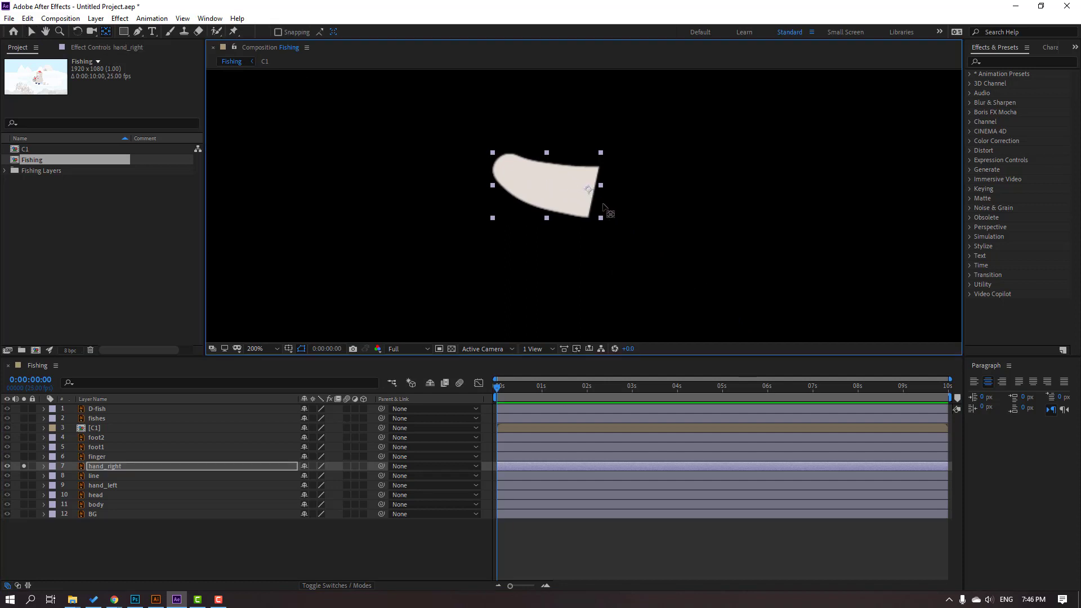
click(29, 32)
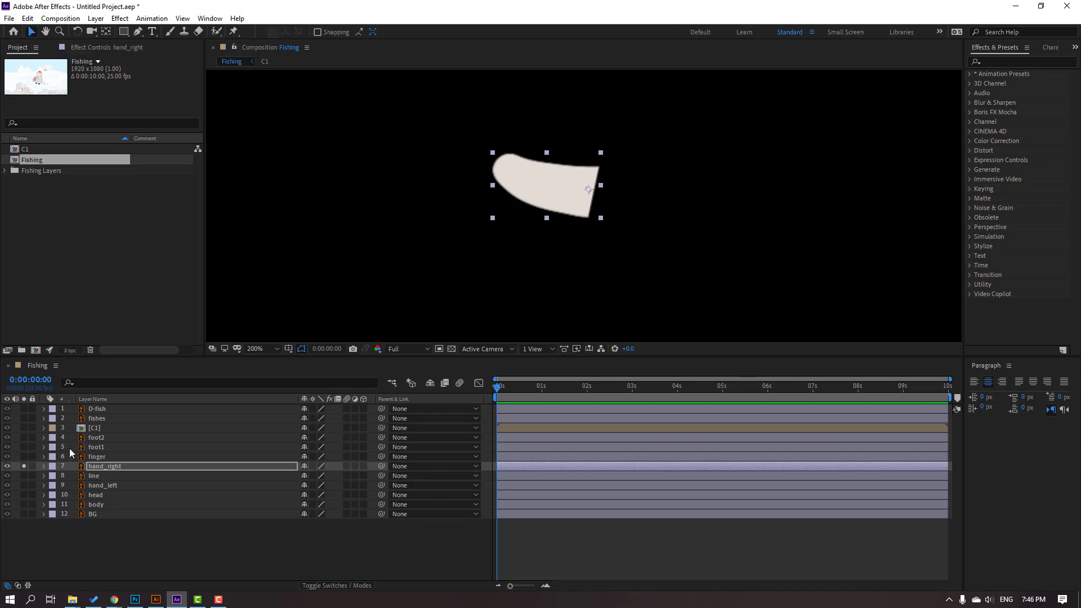
click(24, 466)
click(24, 466)
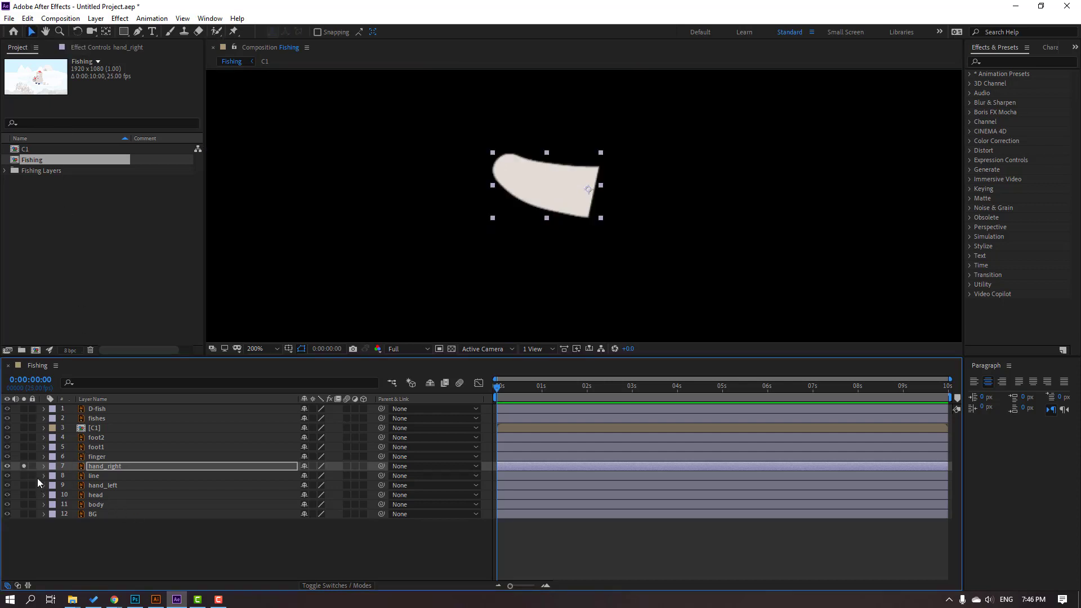
click(24, 466)
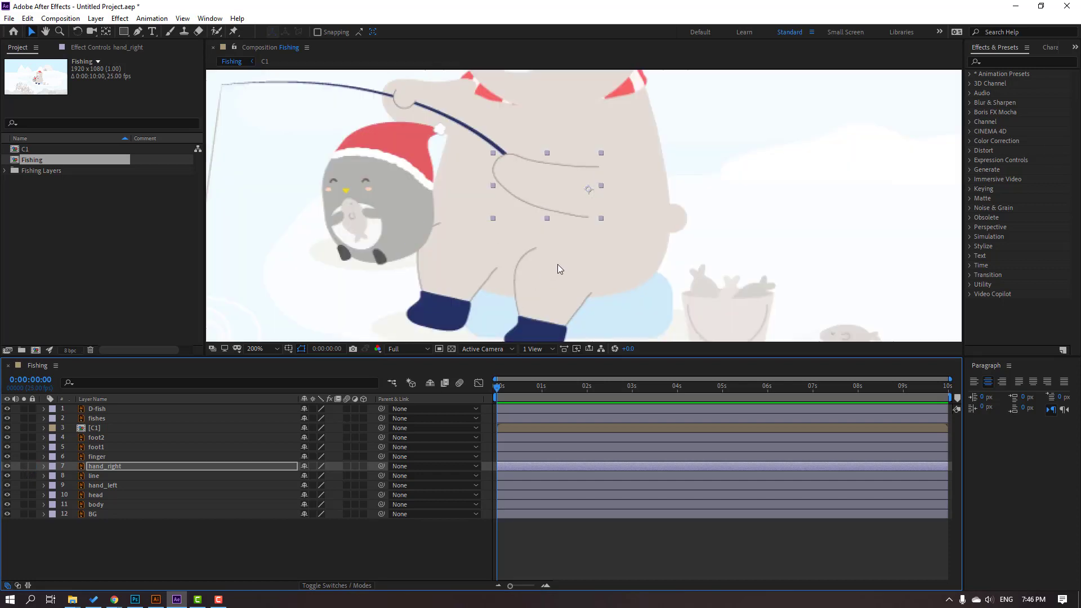
key(comma)
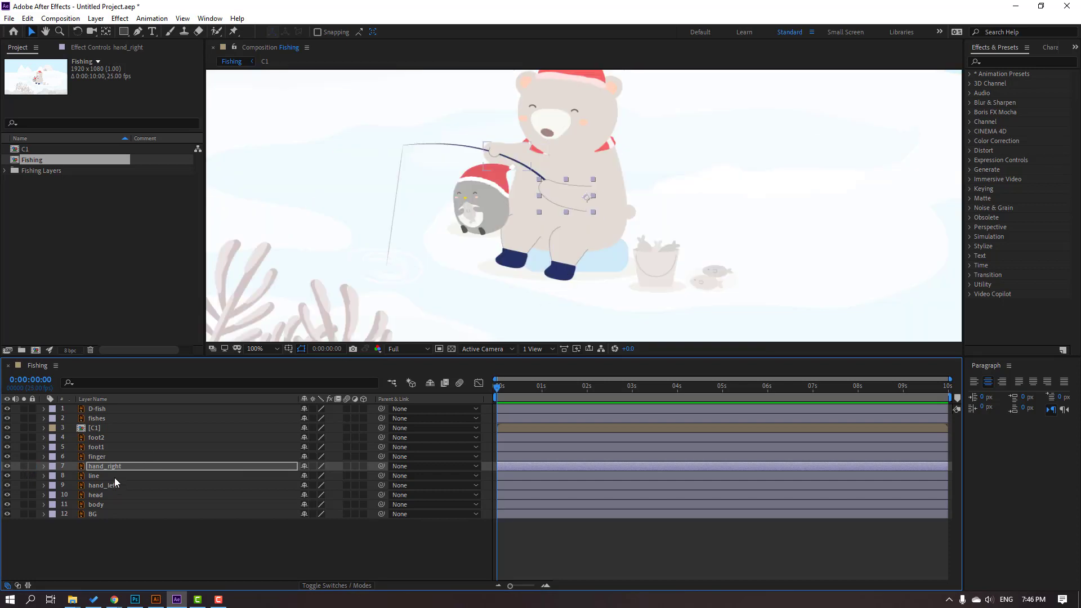
click(94, 477)
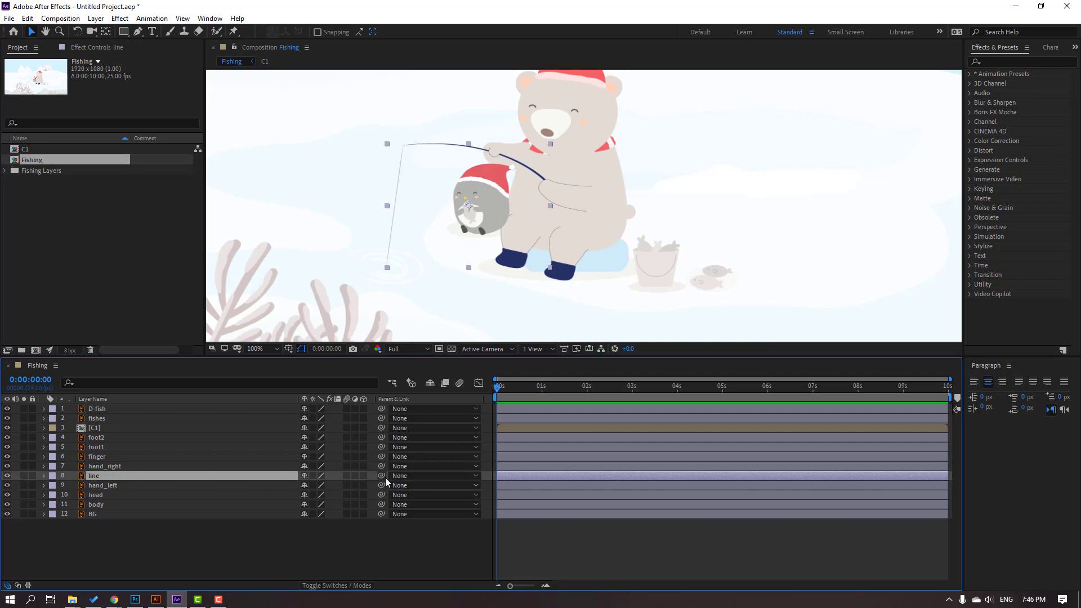
drag(381, 478, 99, 475)
Move hand_left's anchor point to its right-edge pivot and parent the finger layer to hand_left
click(106, 485)
click(24, 485)
key(period)
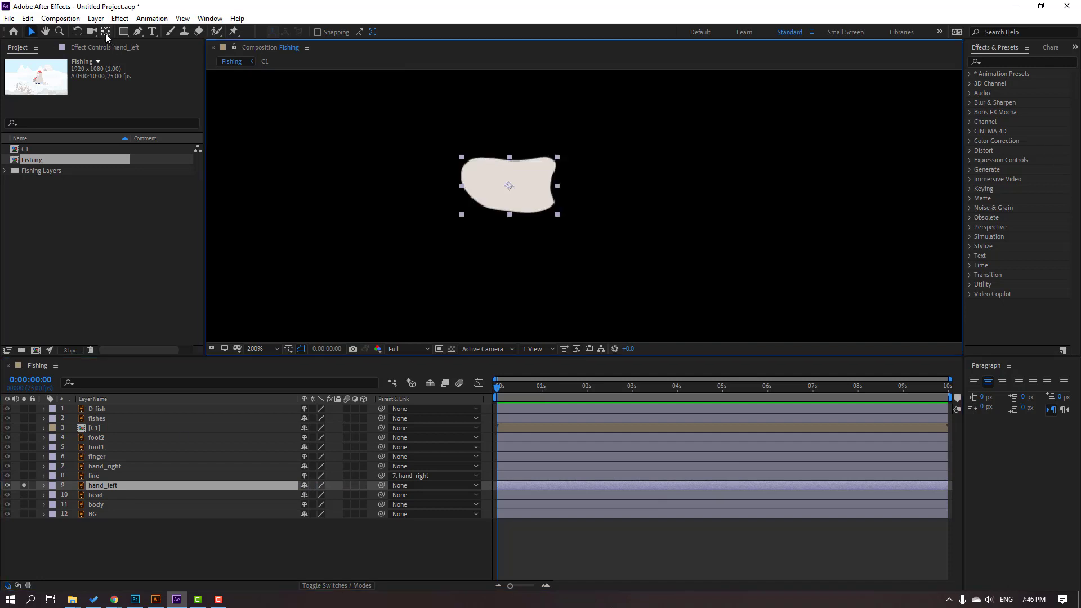
click(106, 33)
drag(516, 191, 556, 191)
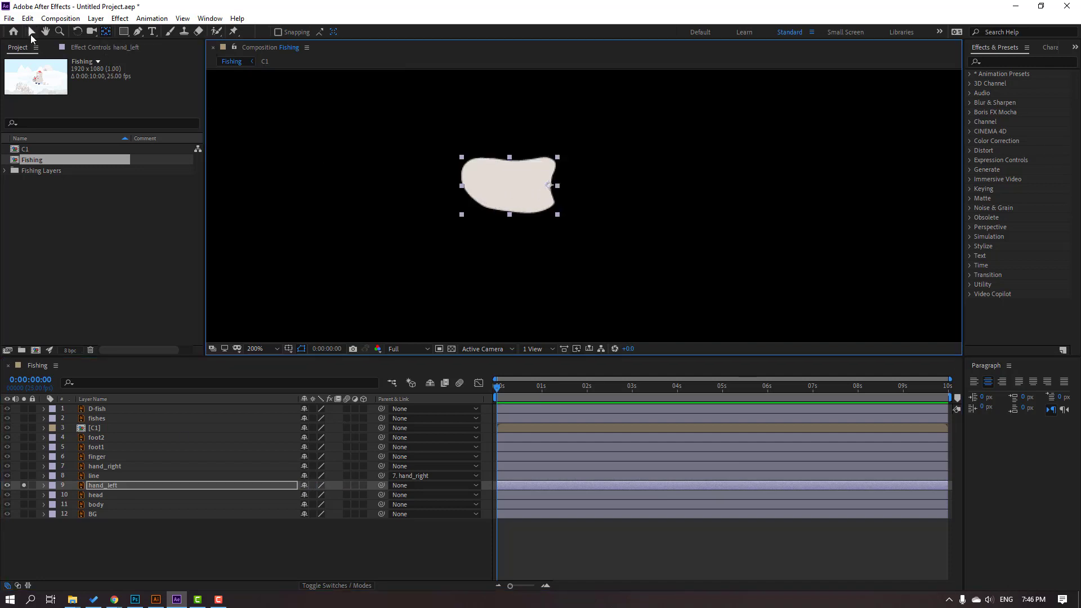
click(31, 34)
click(24, 485)
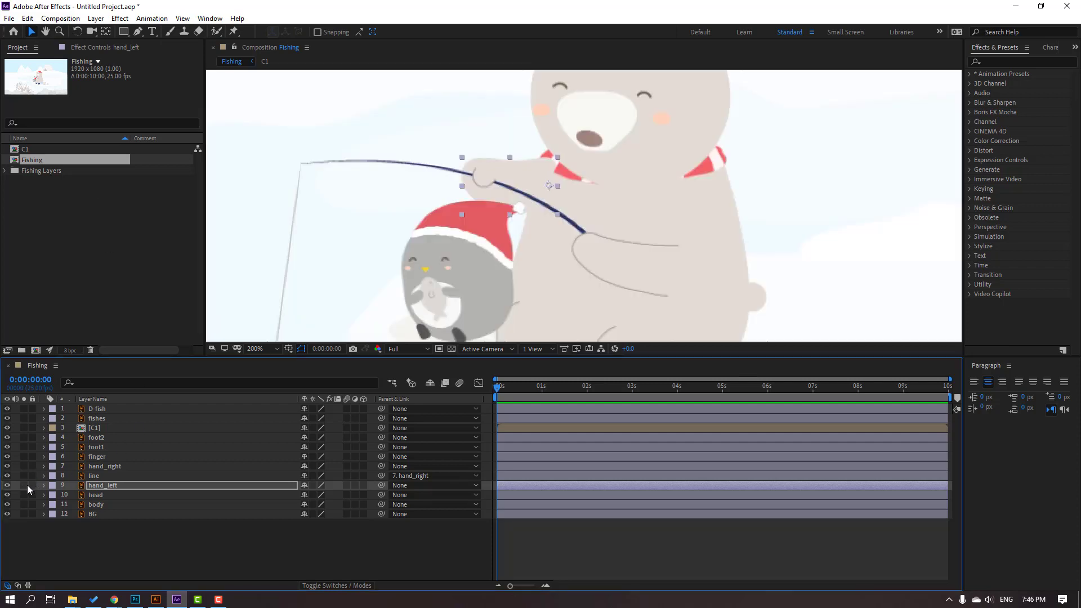
click(103, 457)
drag(382, 457, 112, 487)
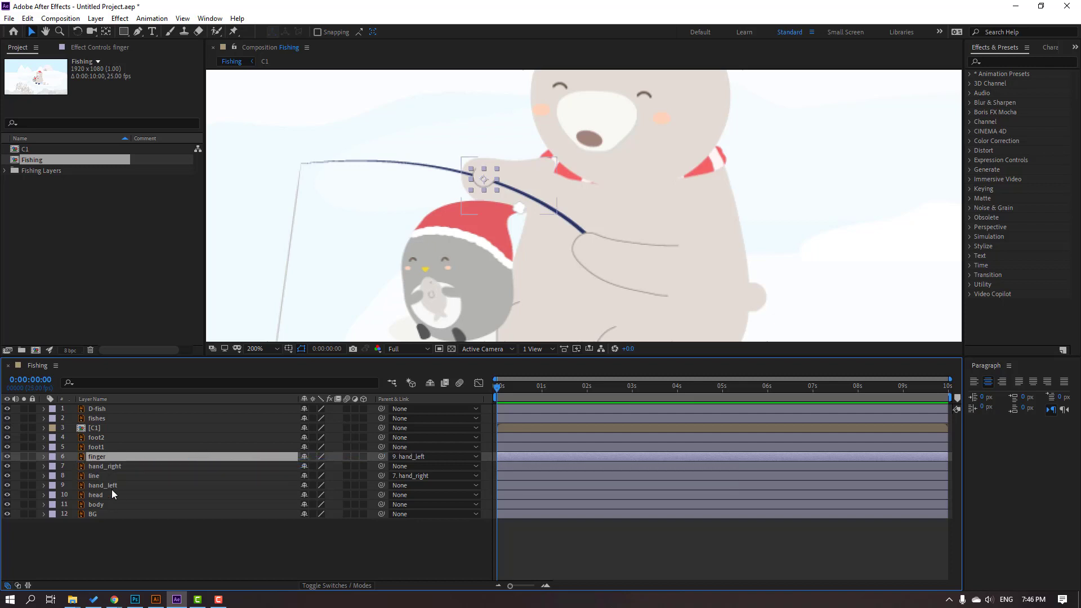
click(110, 486)
key(r)
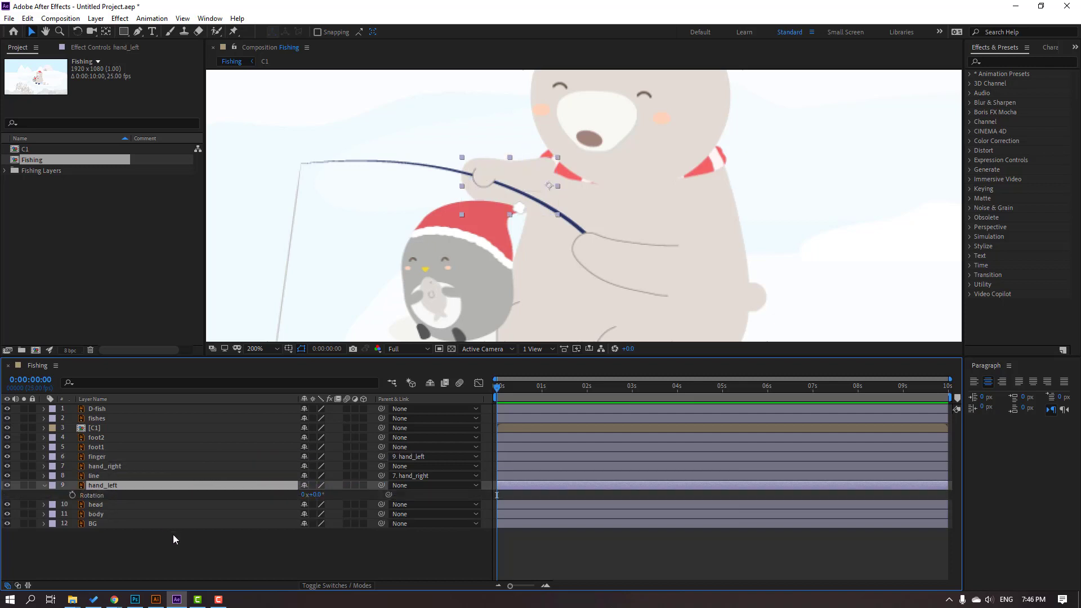
drag(314, 494, 324, 499)
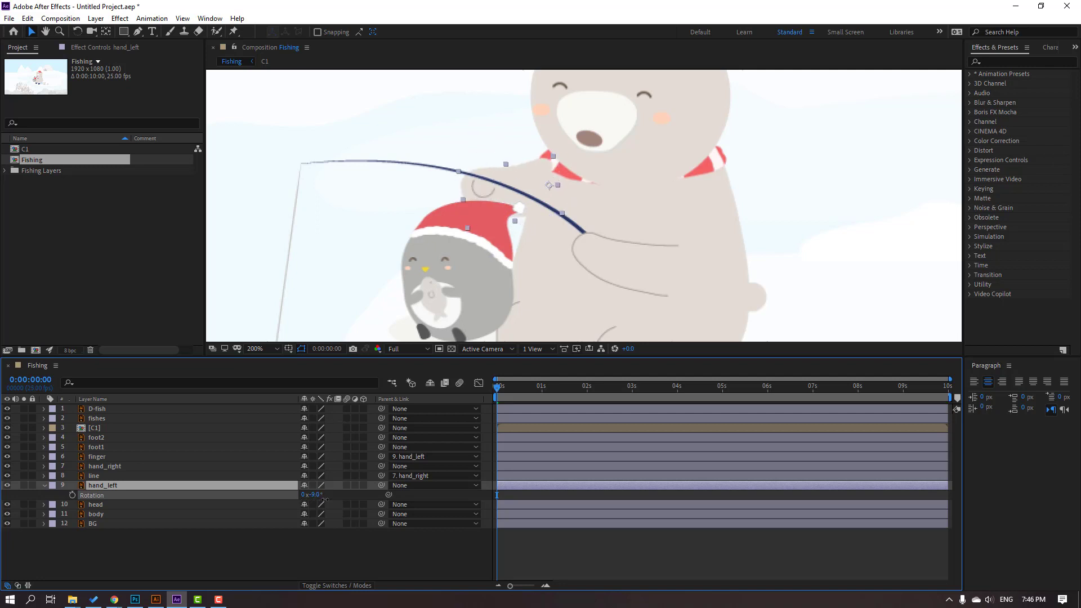
key(ctrl+z)
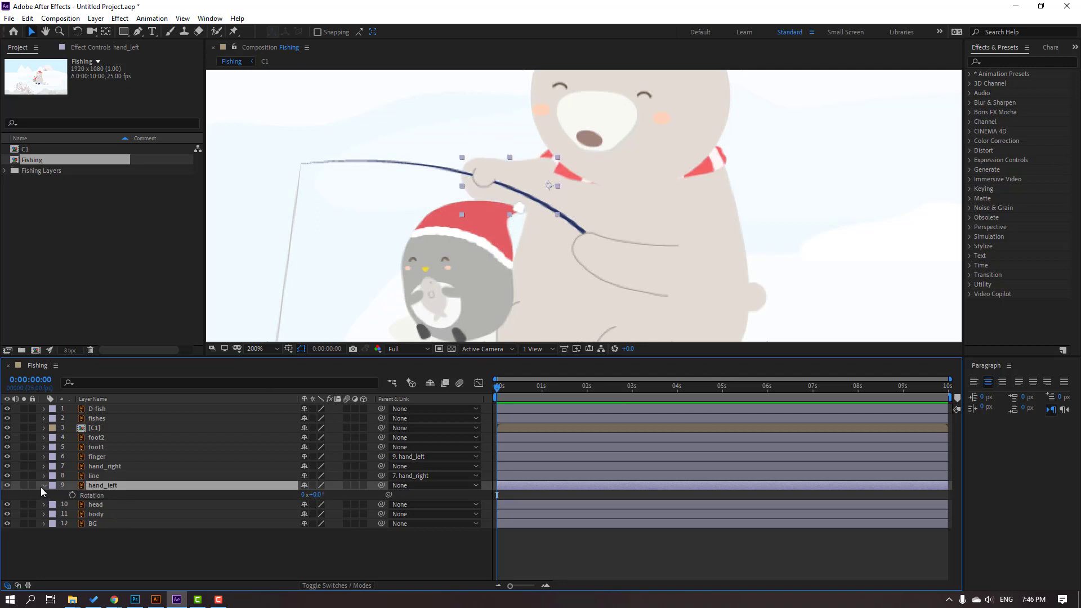
click(42, 486)
click(100, 467)
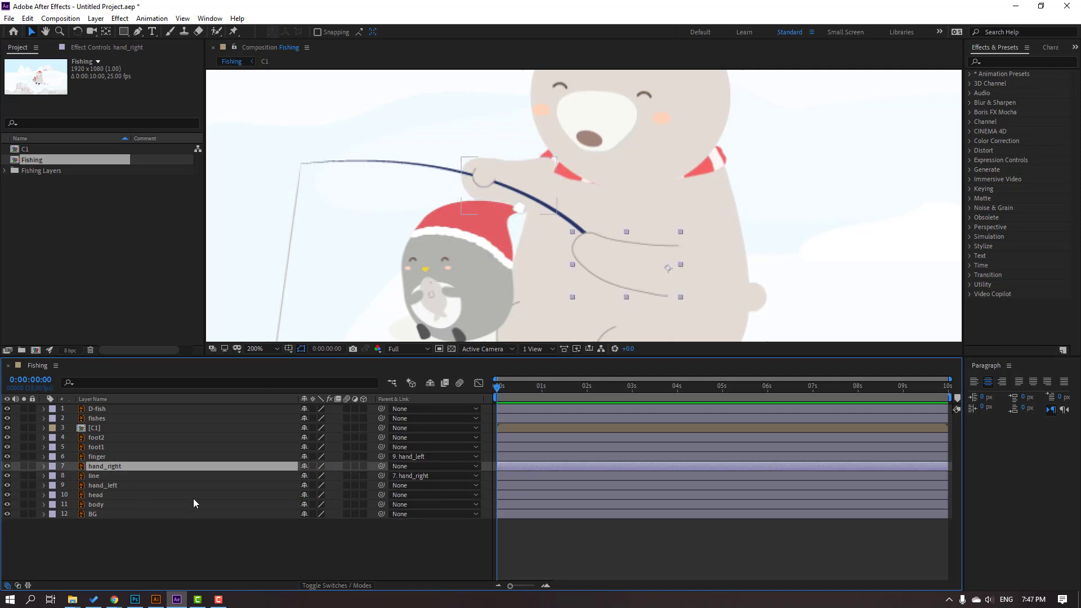
key(r)
mouse_move(313, 476)
mouse_down()
mouse_move(327, 476)
mouse_move(316, 558)
mouse_up()
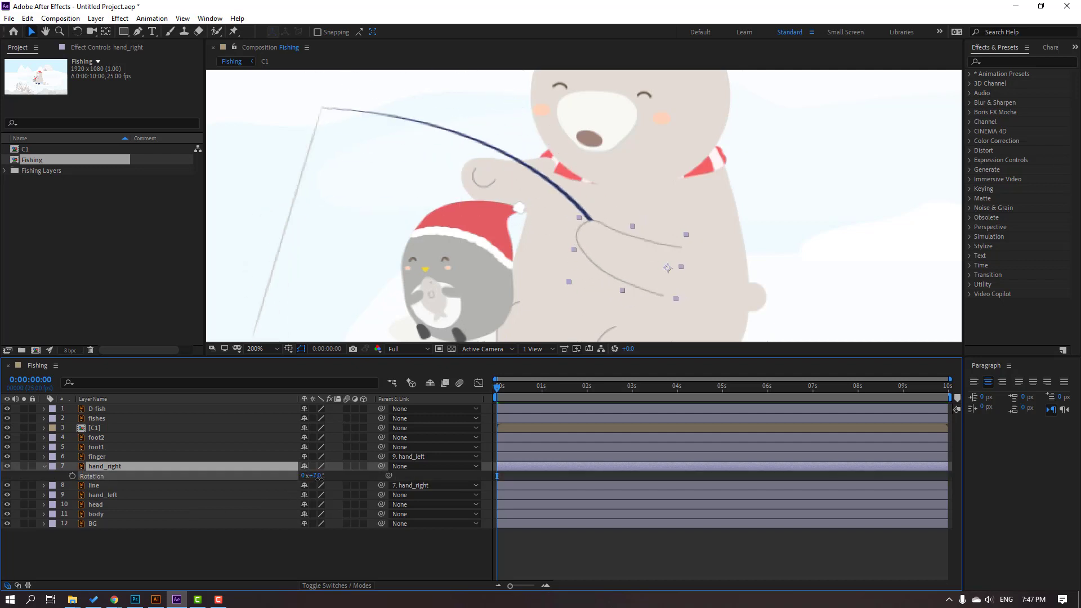
click(44, 466)
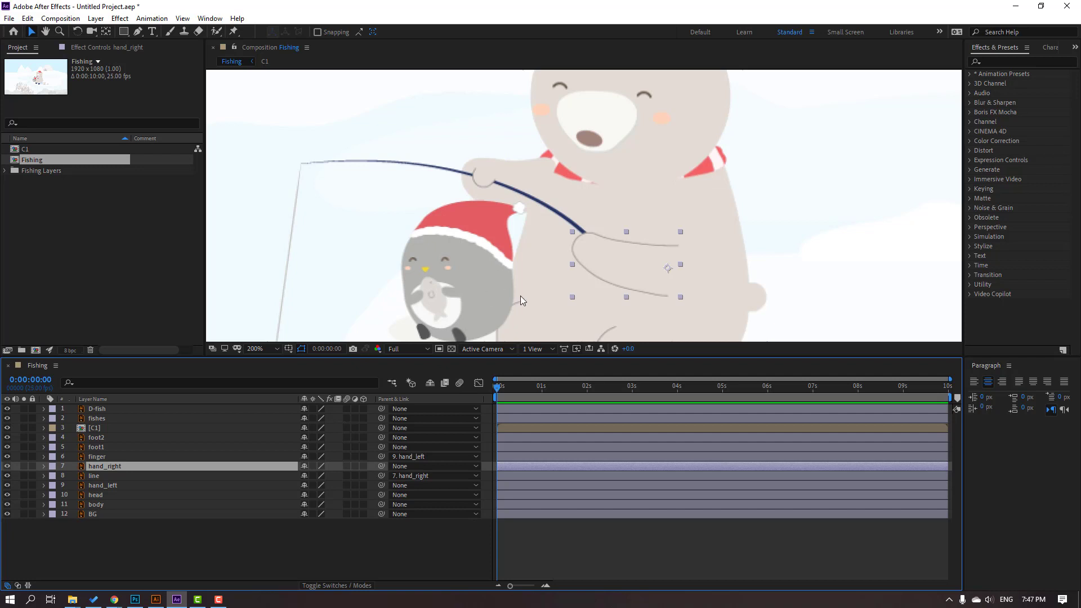
key(comma)
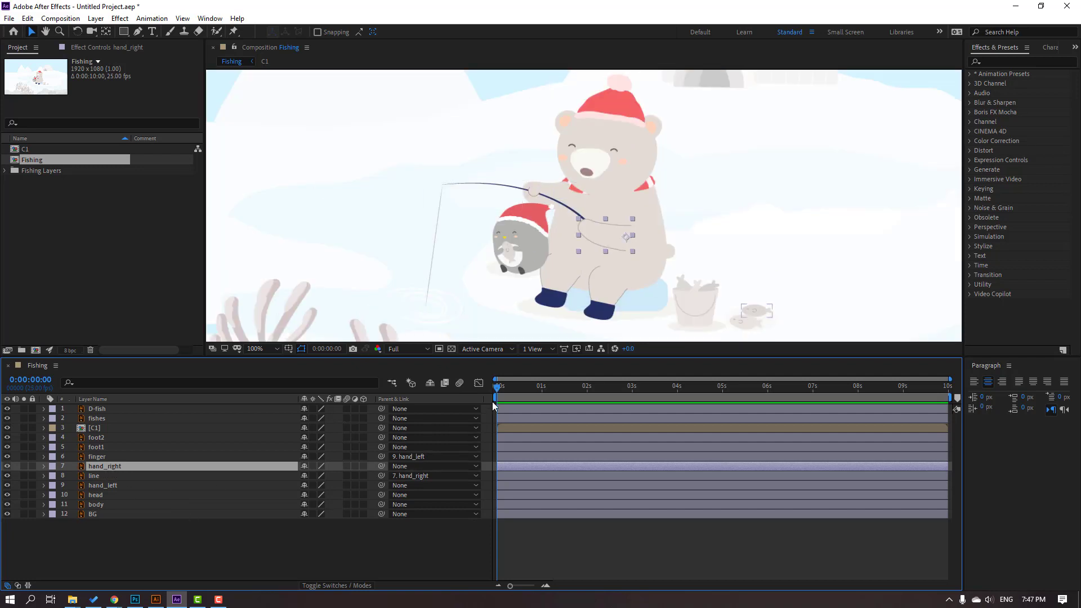
Keyframe hand_right's Rotation from frame 7, rotating to -11° at 0:18 and back up at 1:04
drag(501, 391, 509, 391)
key(r)
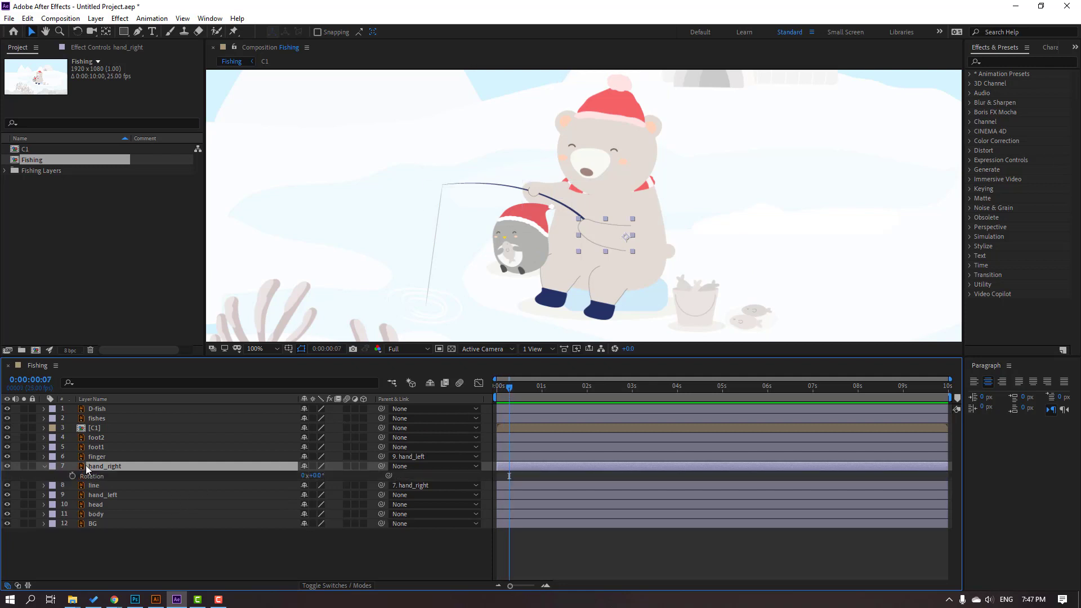
click(72, 475)
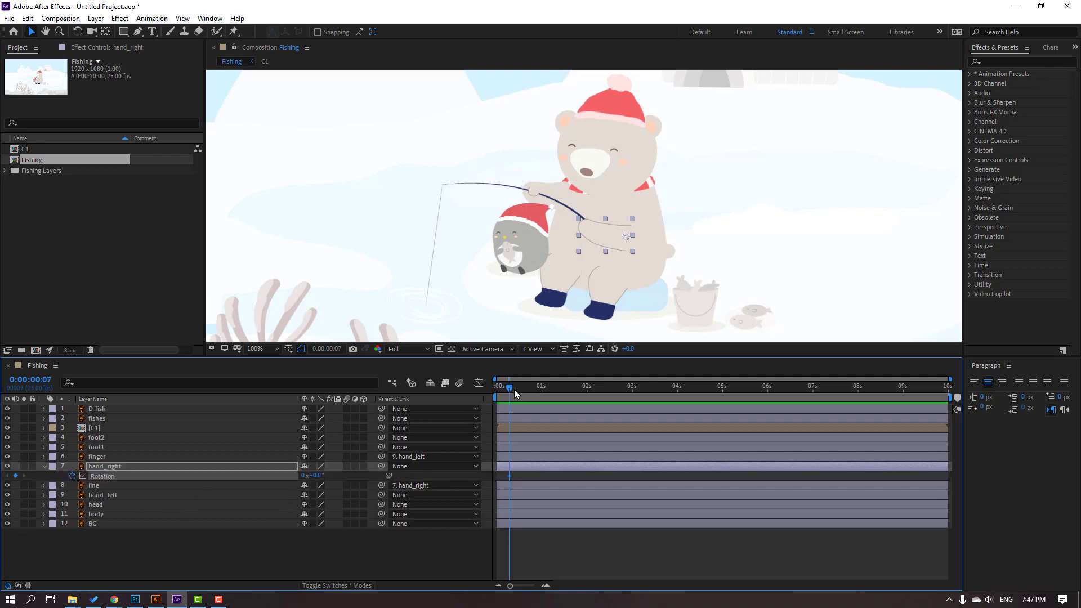
drag(512, 389, 532, 391)
drag(567, 280, 558, 259)
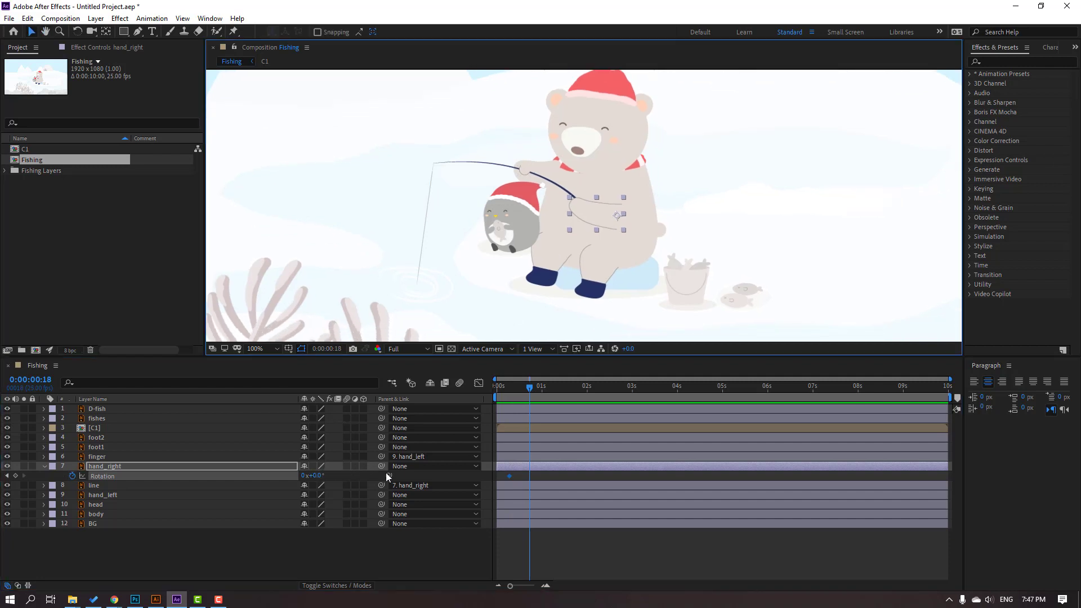
drag(316, 476, 316, 475)
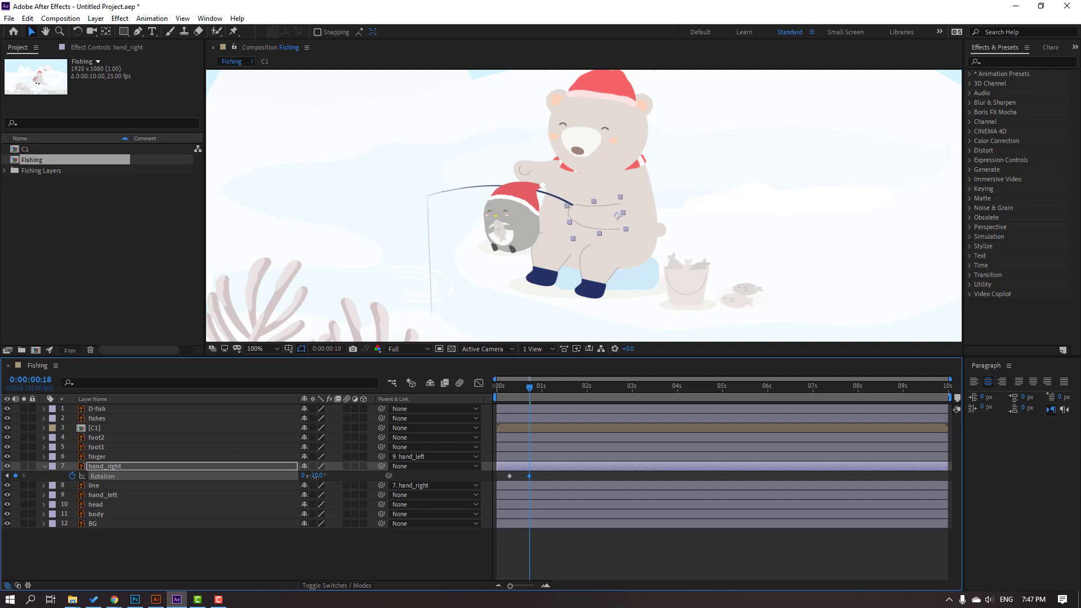
drag(316, 476, 313, 475)
drag(504, 391, 546, 387)
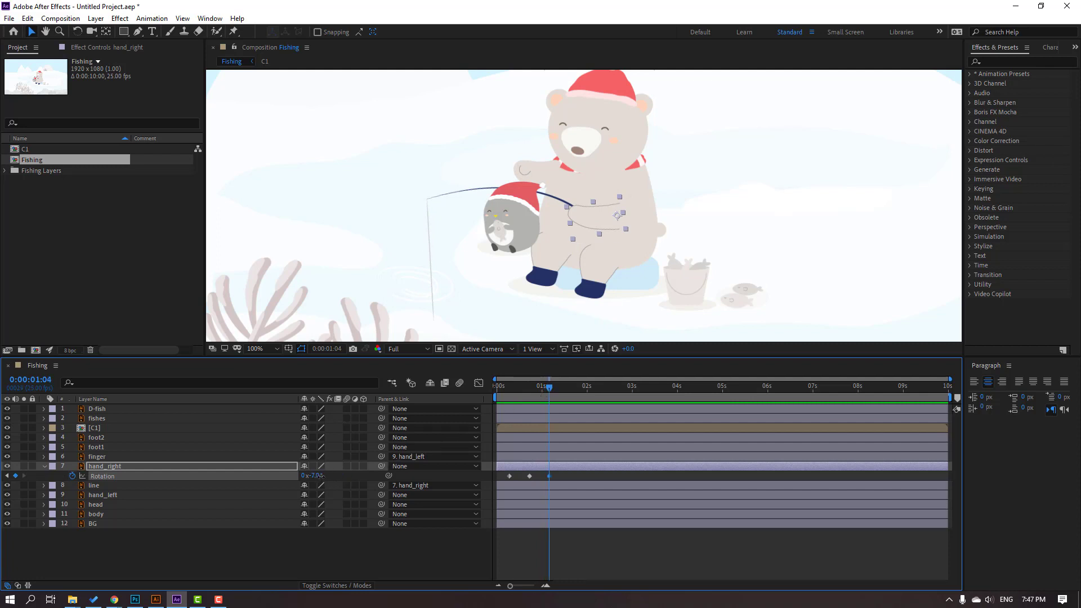
drag(320, 476, 310, 482)
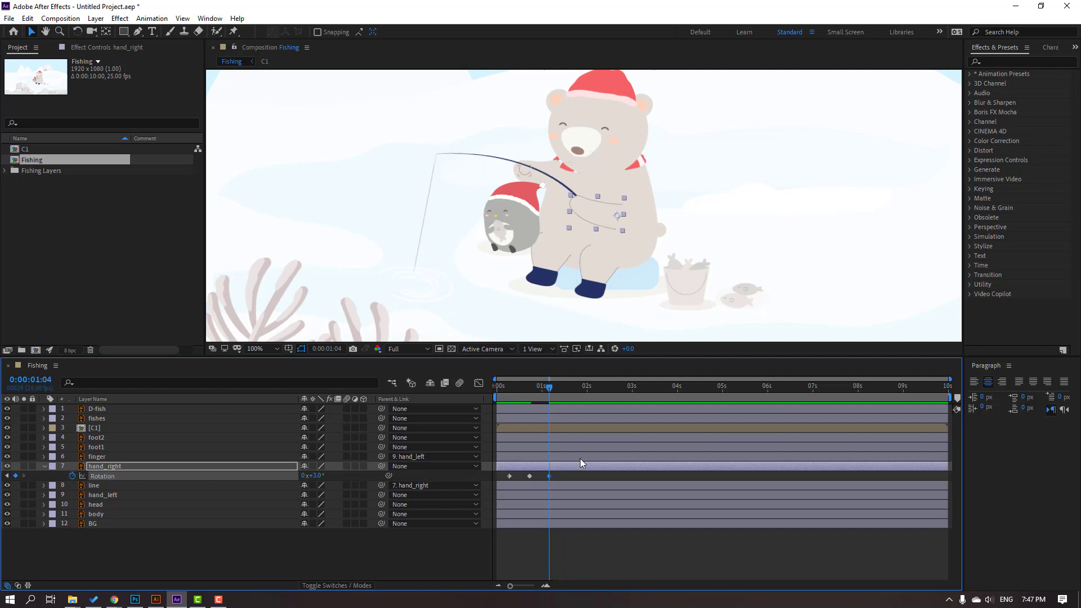
drag(506, 390, 569, 390)
Set hand_right's rotation to 1° at 1:15 and -1° at 2:01, then preview the swing
click(314, 475)
text(1)
key(Return)
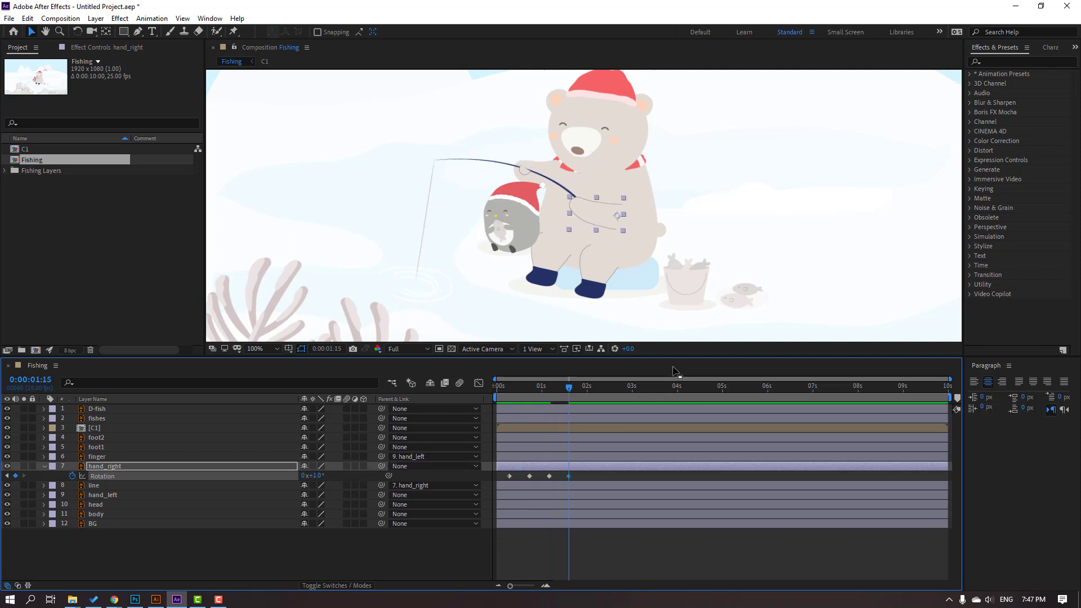
drag(576, 388, 588, 390)
click(316, 476)
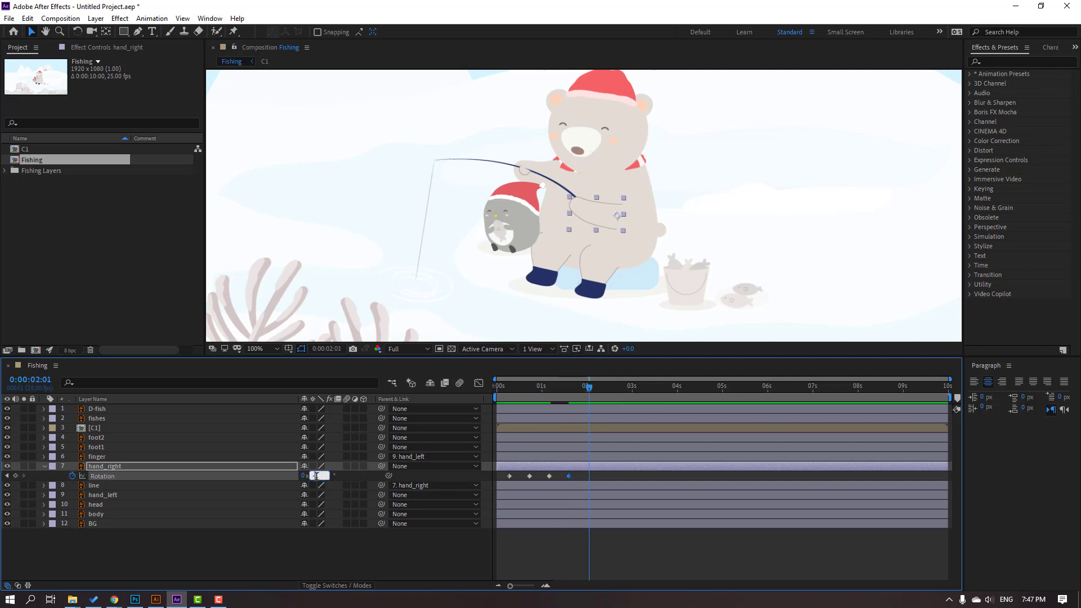
text(-1)
key(Return)
scroll(524, 236, down, 2)
key(space)
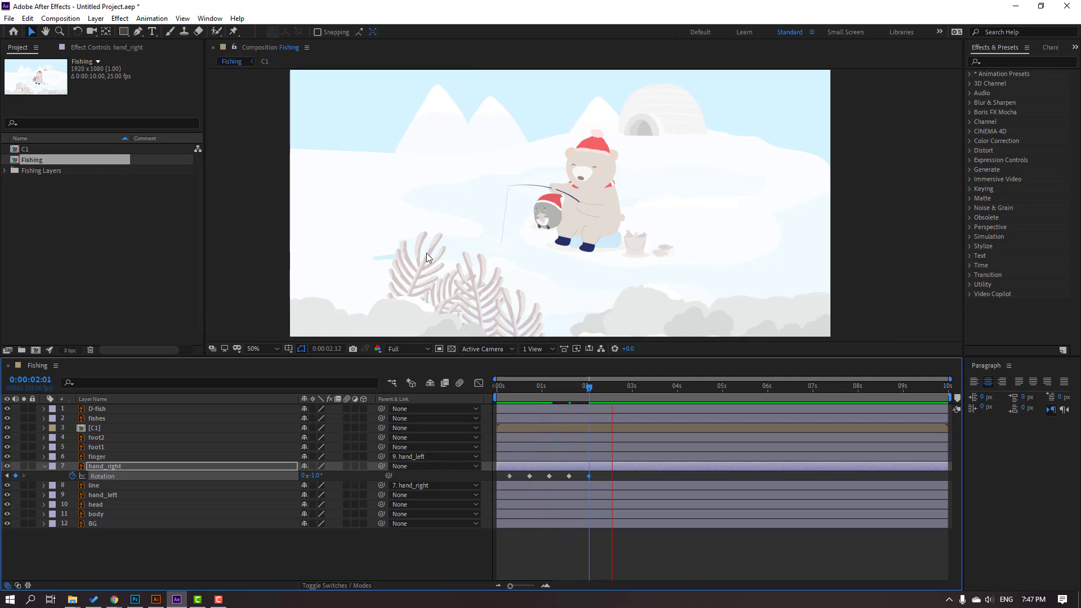
key(space)
key(period)
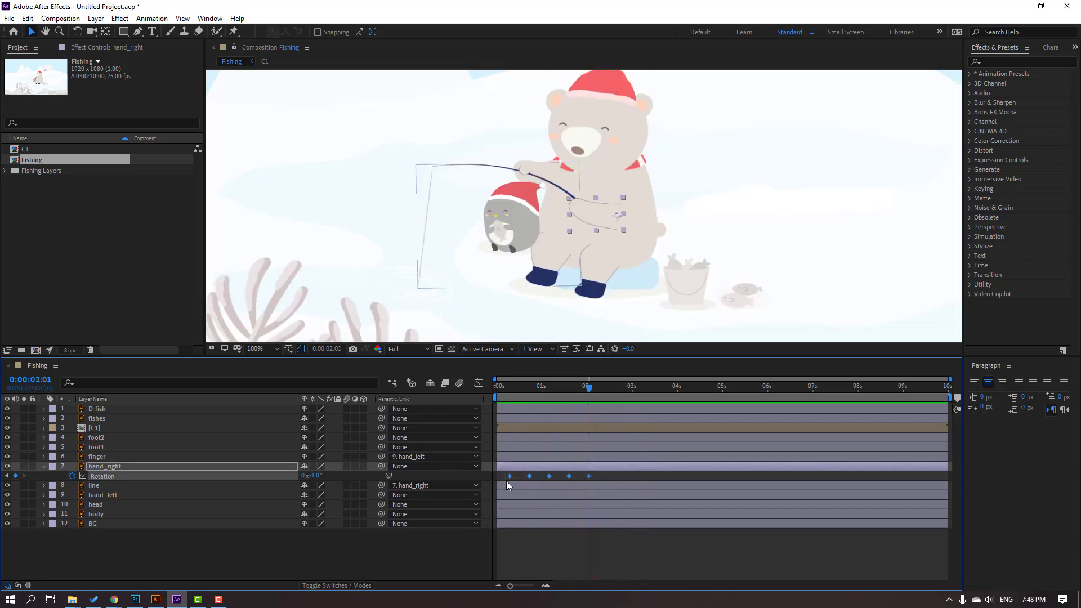
Apply Easy Ease to hand_right's rotation keyframes and play back the eased motion
right_click(508, 476)
mouse_move(562, 469)
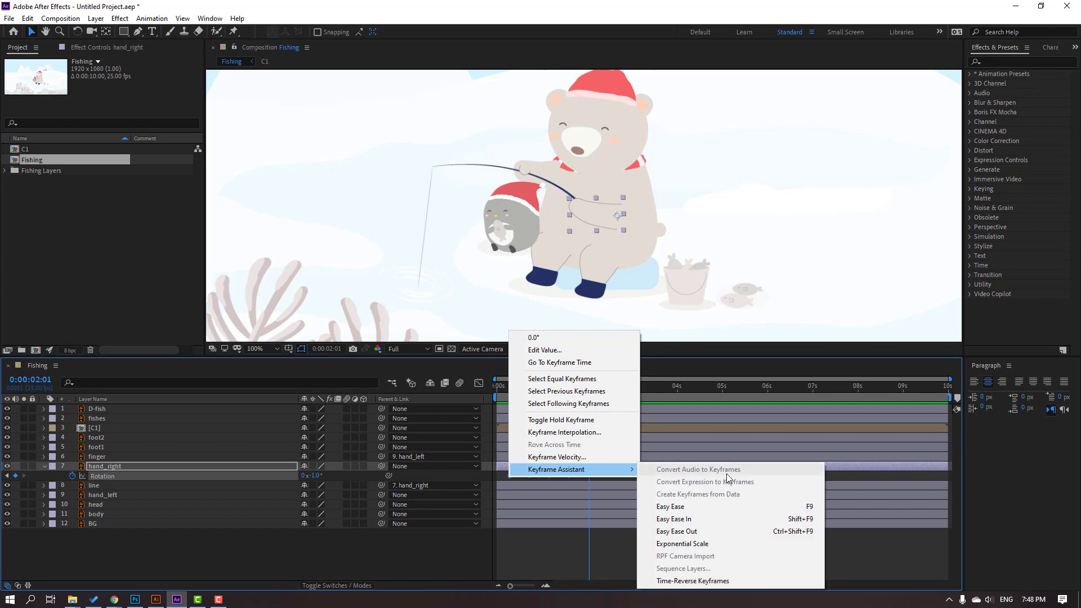
click(780, 509)
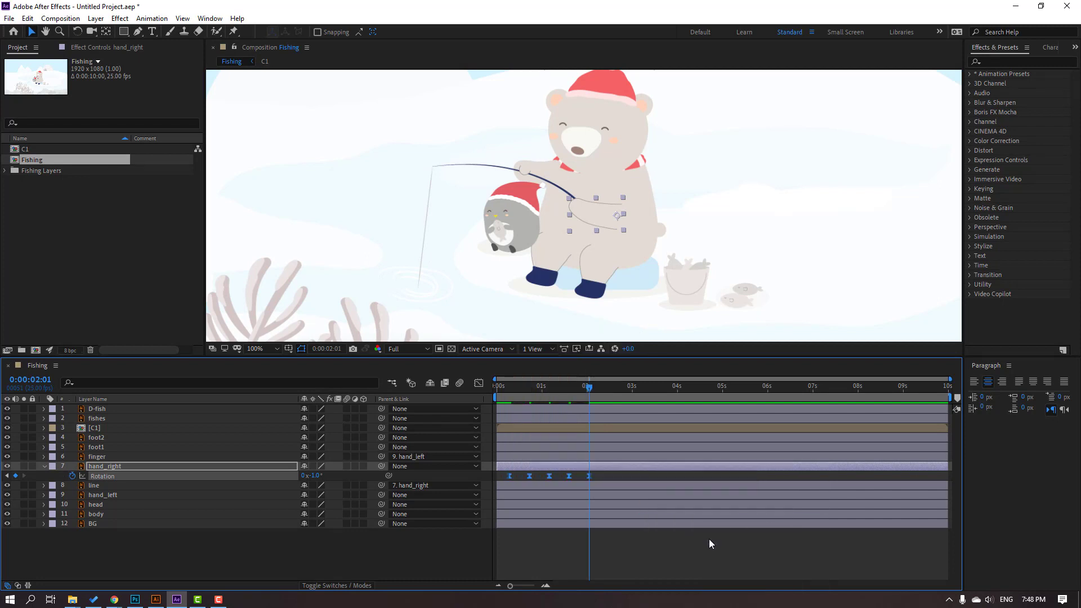
click(693, 571)
key(space)
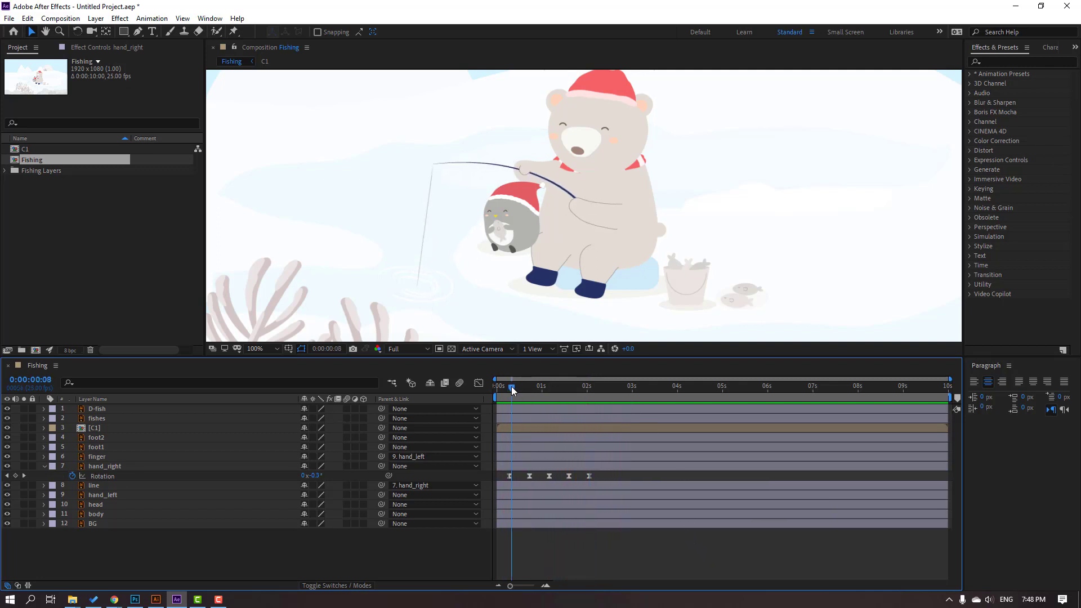
click(511, 386)
click(107, 495)
Keyframe hand_left's Rotation from frame 7, rotating it down to -35° at 0:18
click(99, 496)
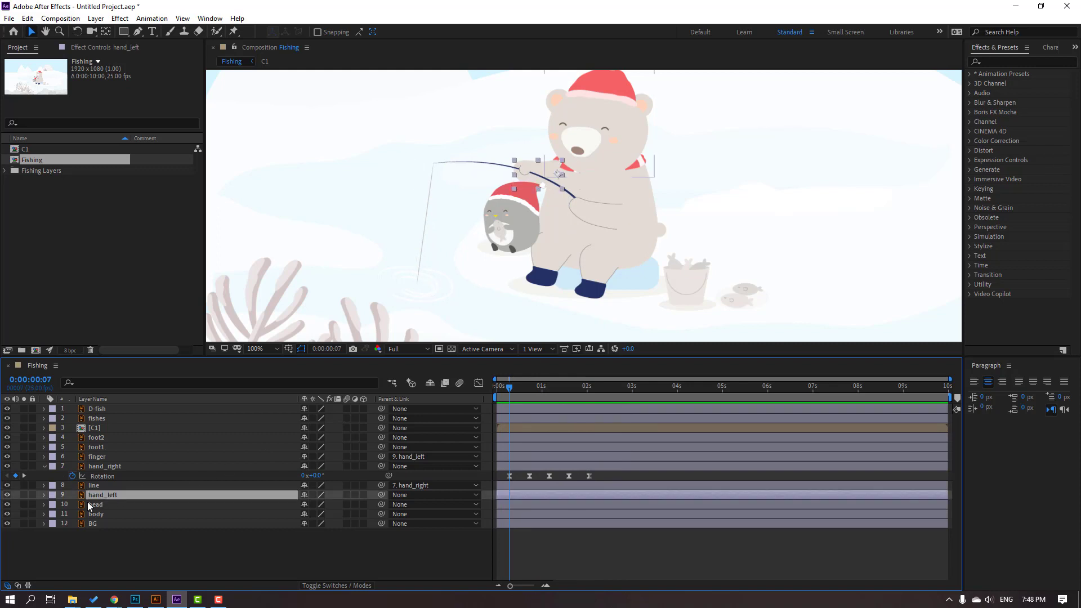
key(r)
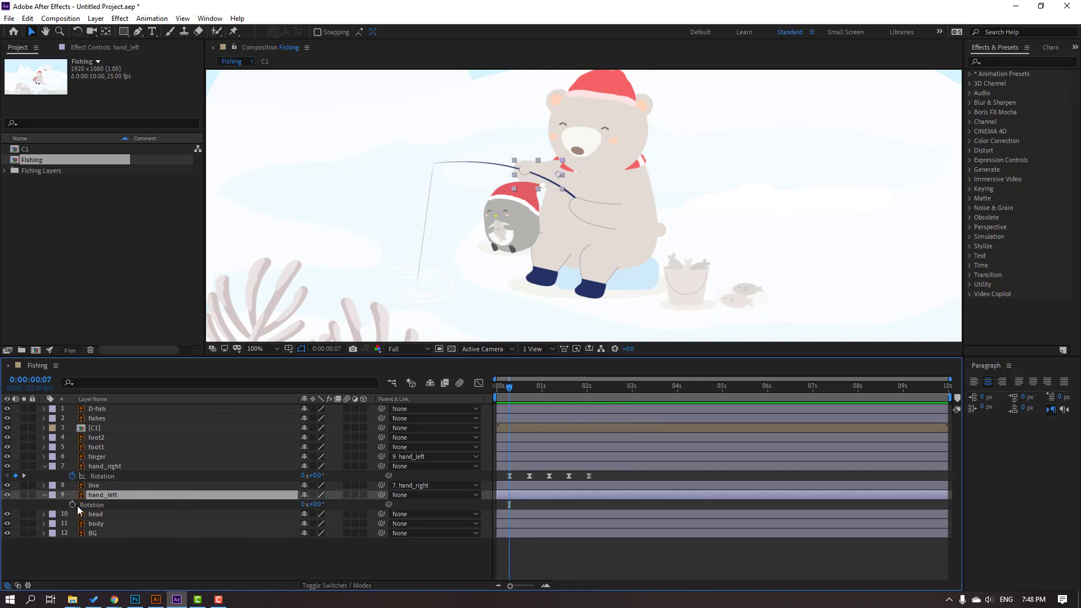
click(72, 505)
scroll(471, 174, up, 2)
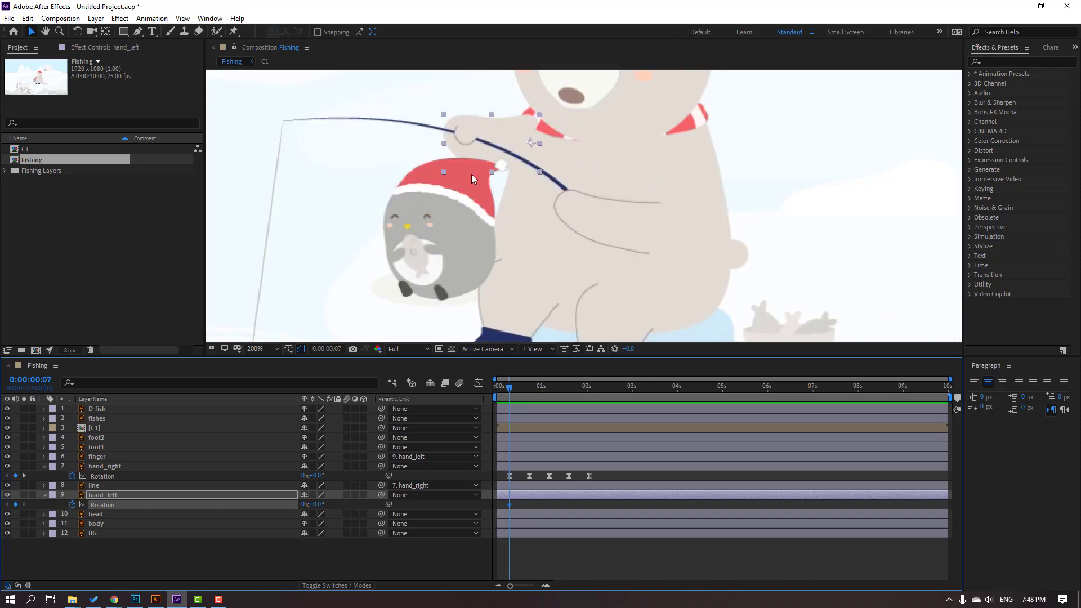
scroll(463, 160, up, 2)
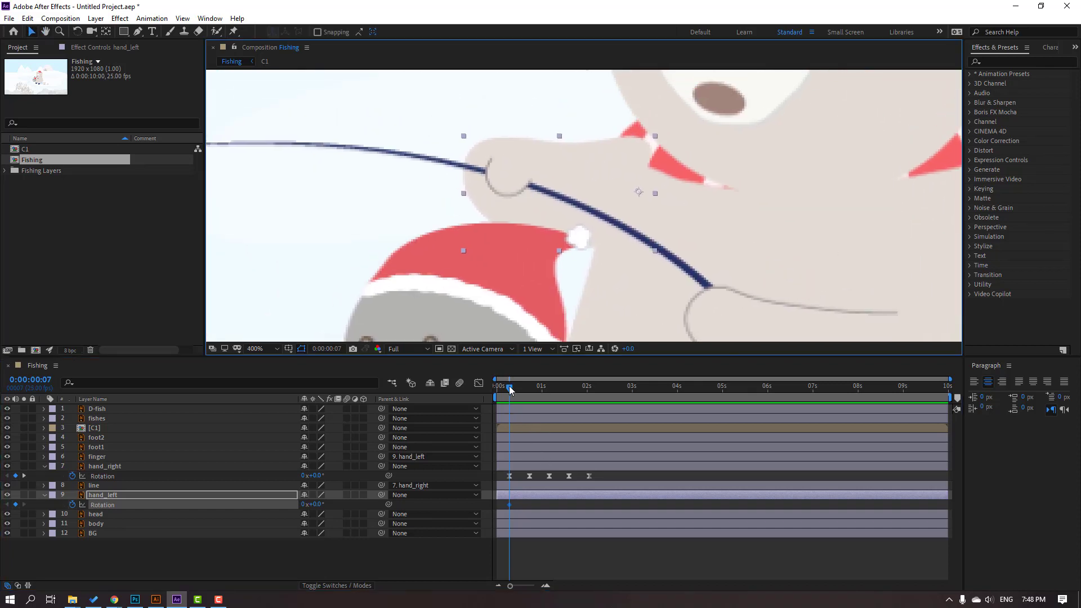
drag(510, 390, 530, 395)
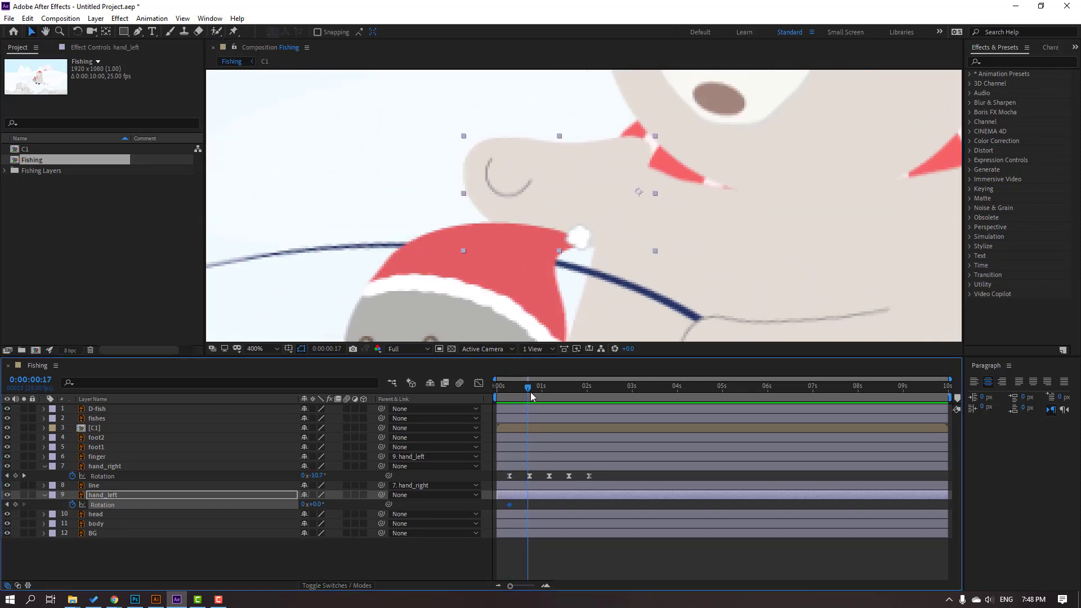
click(531, 391)
drag(314, 504, 303, 509)
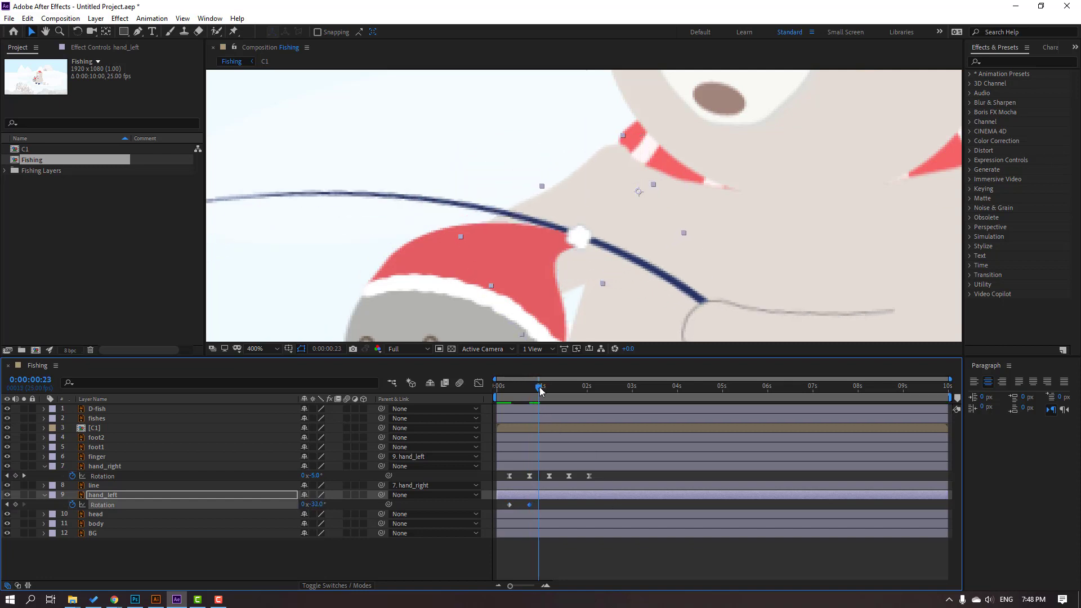
drag(534, 389, 527, 389)
Move the C1 layer below head and fine-tune hand_left's 0:18 rotation to about -33°
drag(97, 431, 125, 518)
click(509, 390)
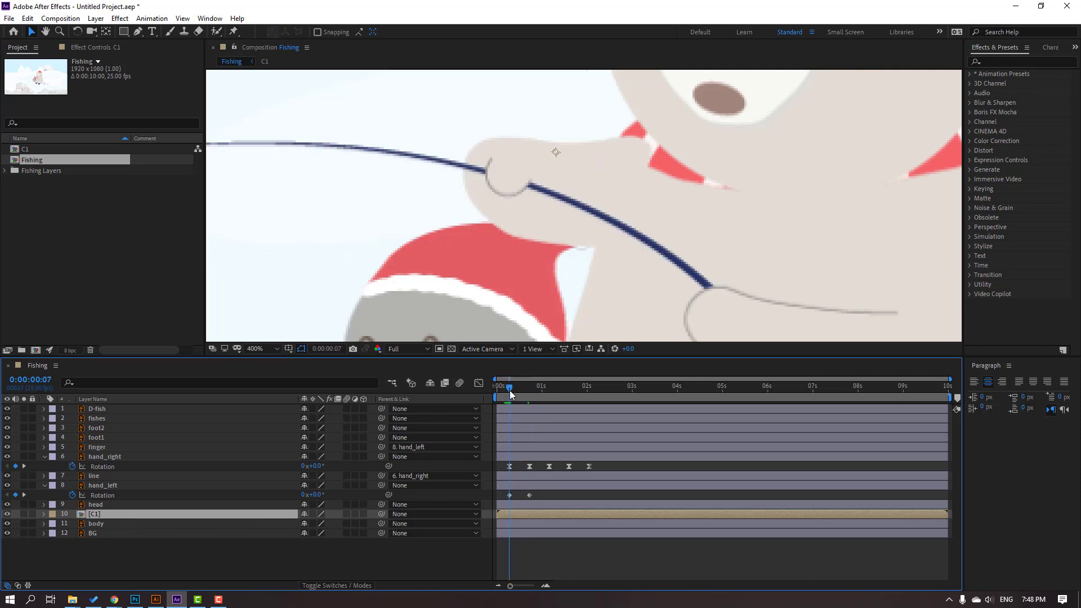
drag(510, 390, 529, 391)
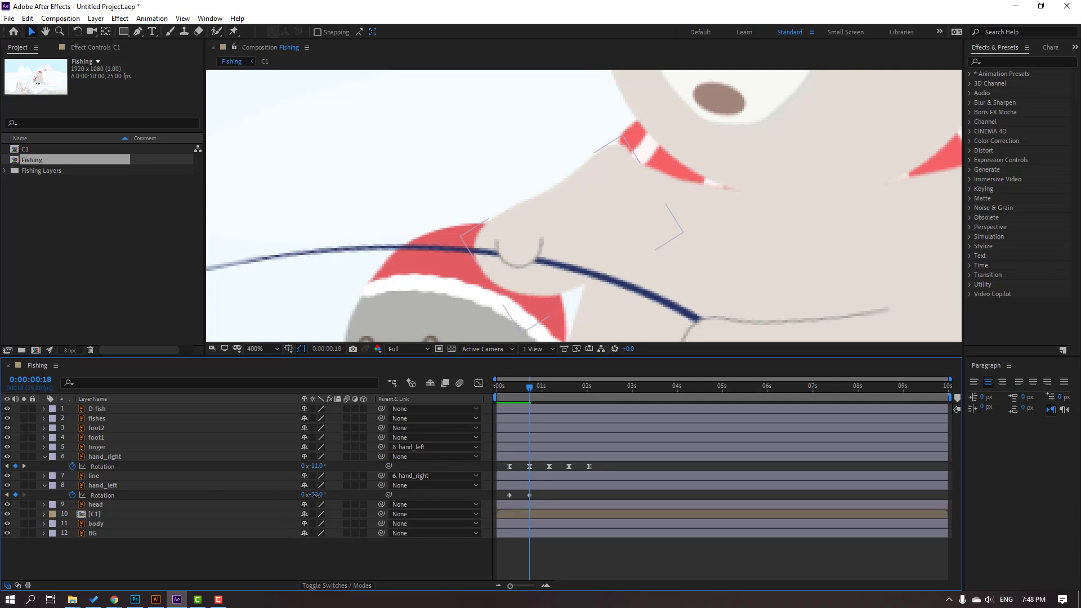
drag(316, 494, 313, 494)
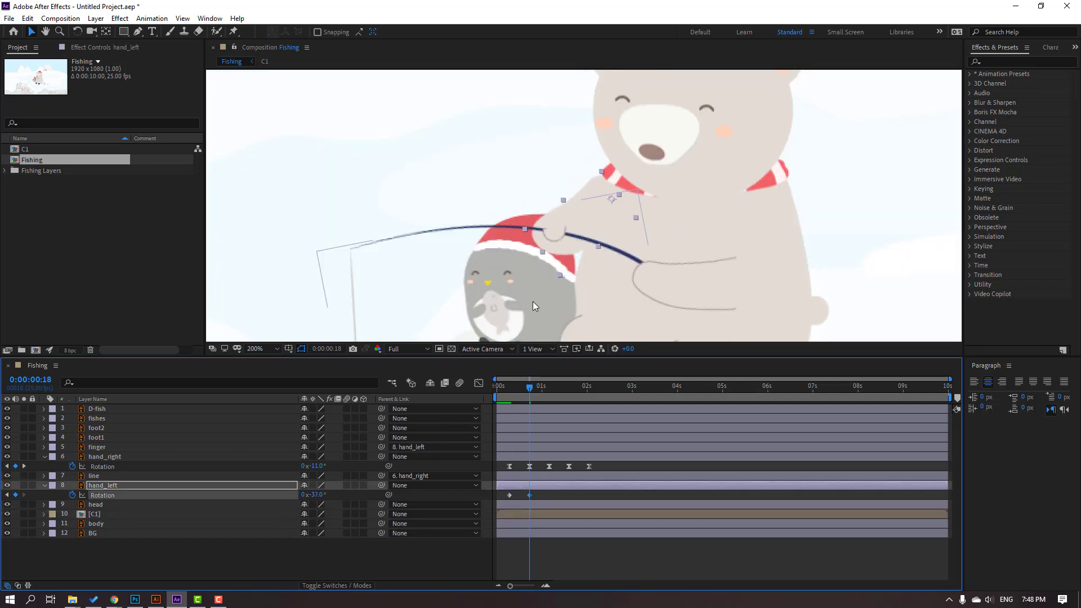
click(525, 388)
drag(520, 389, 552, 386)
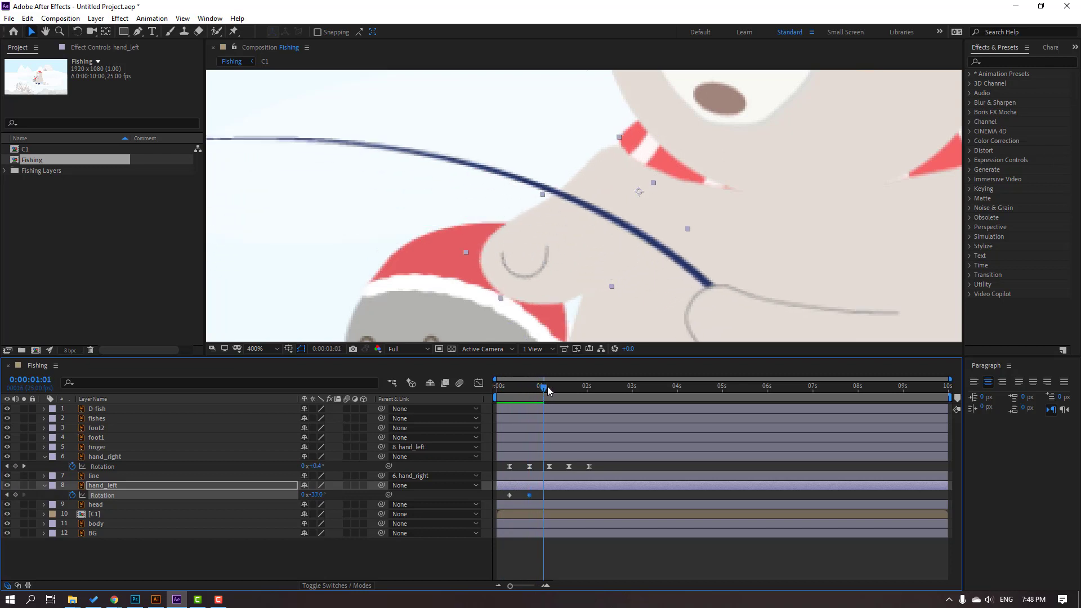
Rotate hand_left up to +12° at 1:04, add keyframes at 1:15 and 2:01, and preview both hands
drag(317, 495, 336, 490)
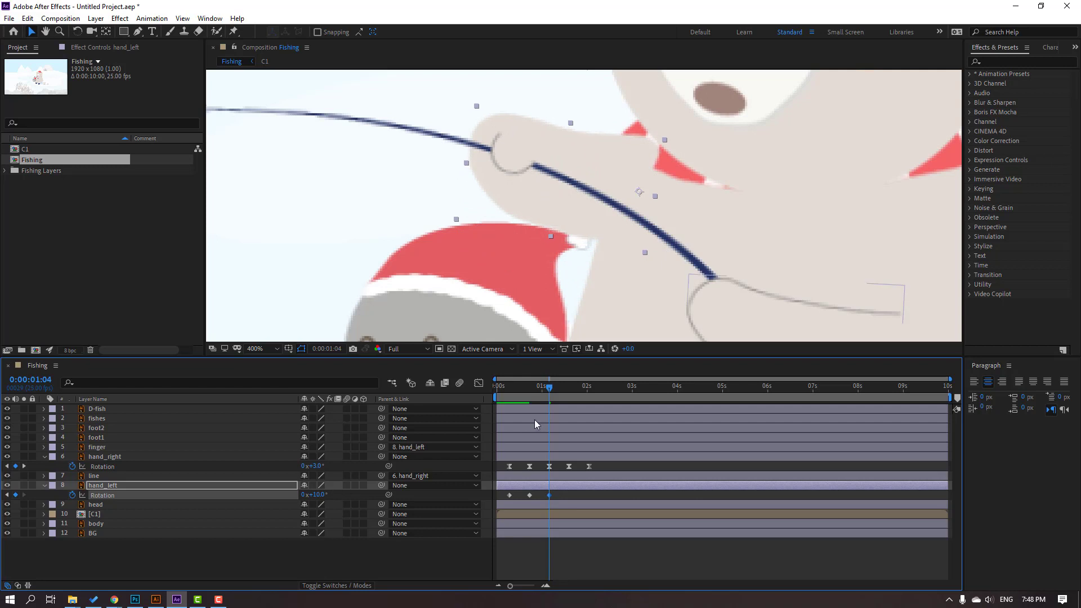
drag(556, 387, 569, 392)
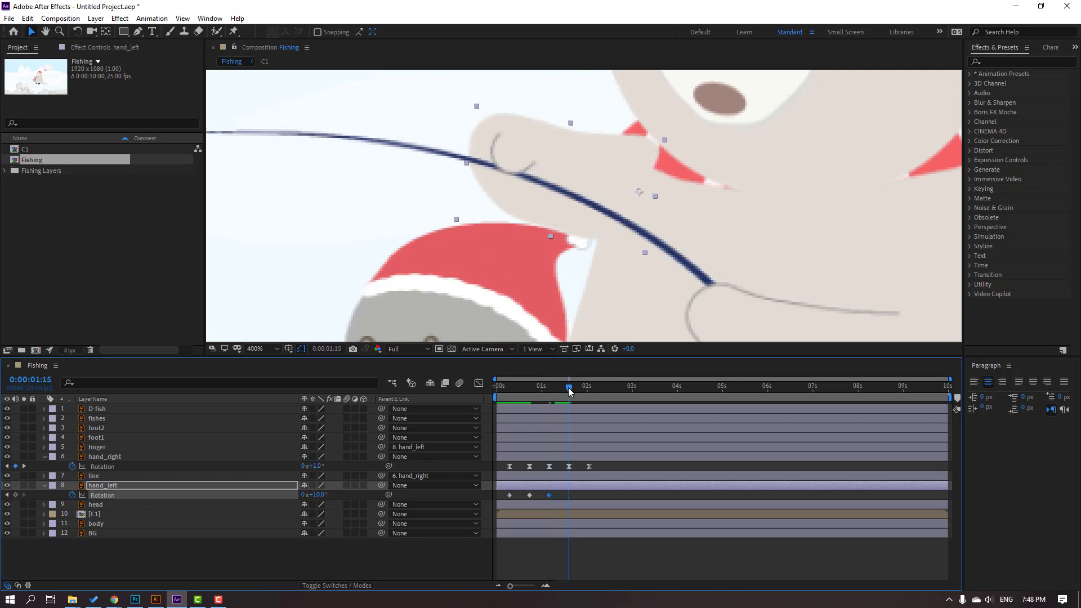
drag(316, 495, 314, 494)
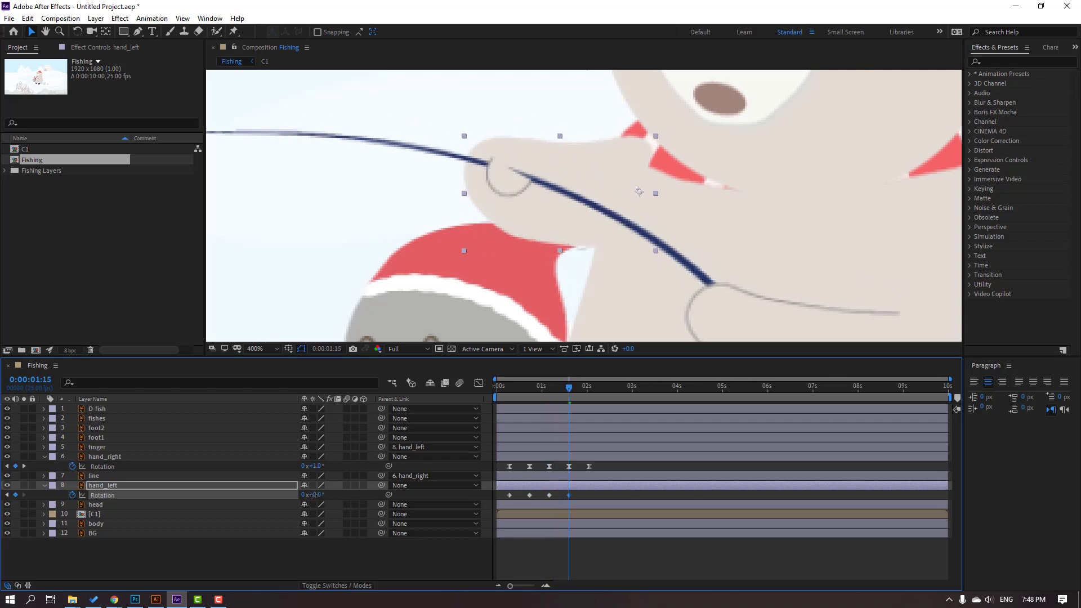
drag(580, 390, 589, 388)
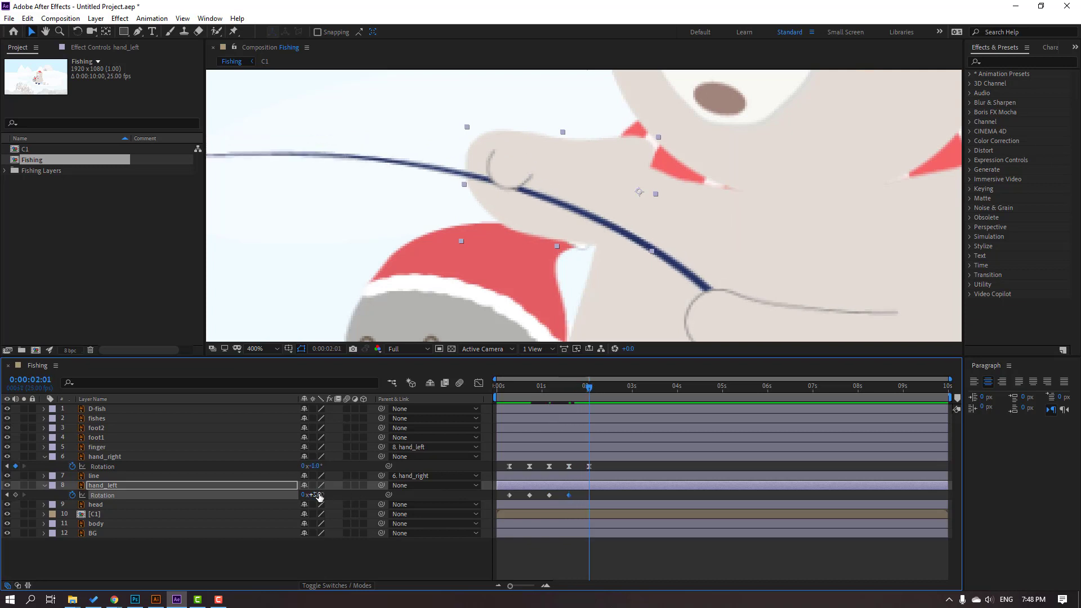
drag(319, 494, 315, 494)
scroll(606, 177, down, 4)
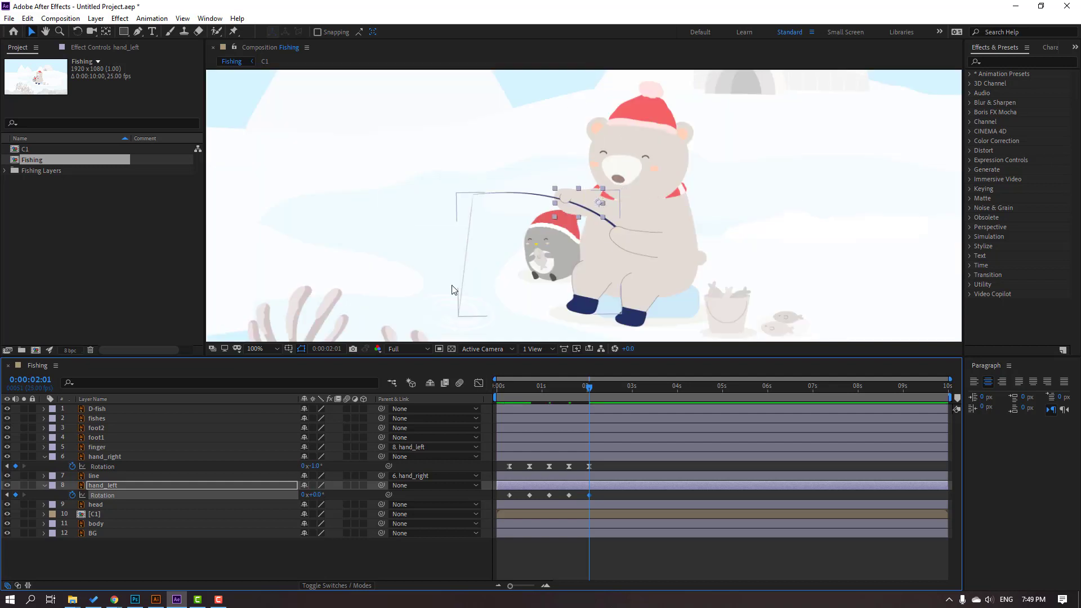
key(space)
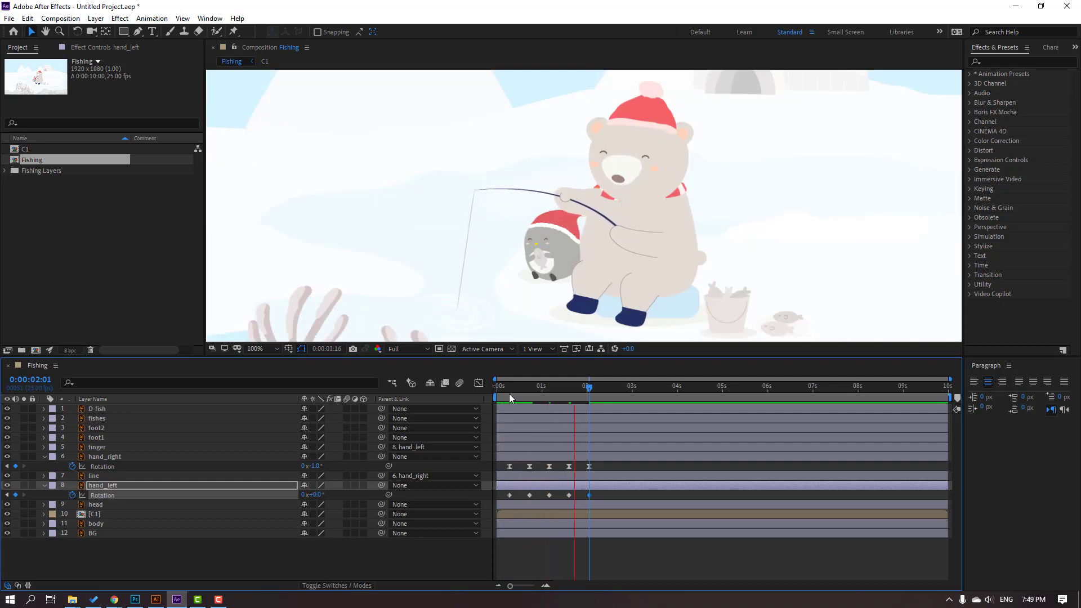
drag(608, 491, 505, 499)
Apply Easy Ease to hand_left's rotation keyframes and preview, stopping at frame 7
right_click(508, 495)
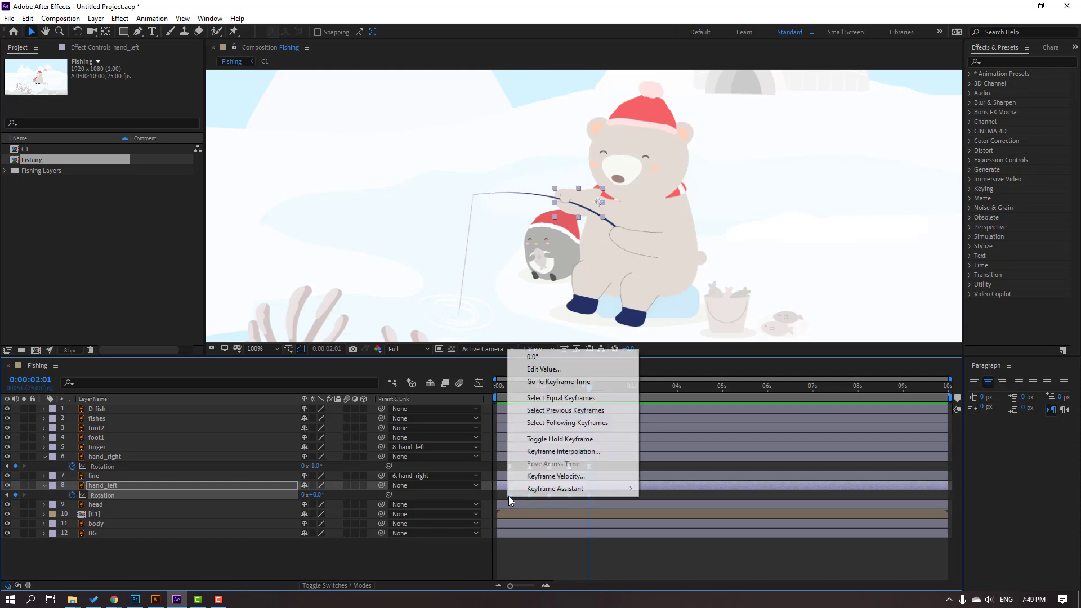
mouse_move(563, 488)
click(681, 526)
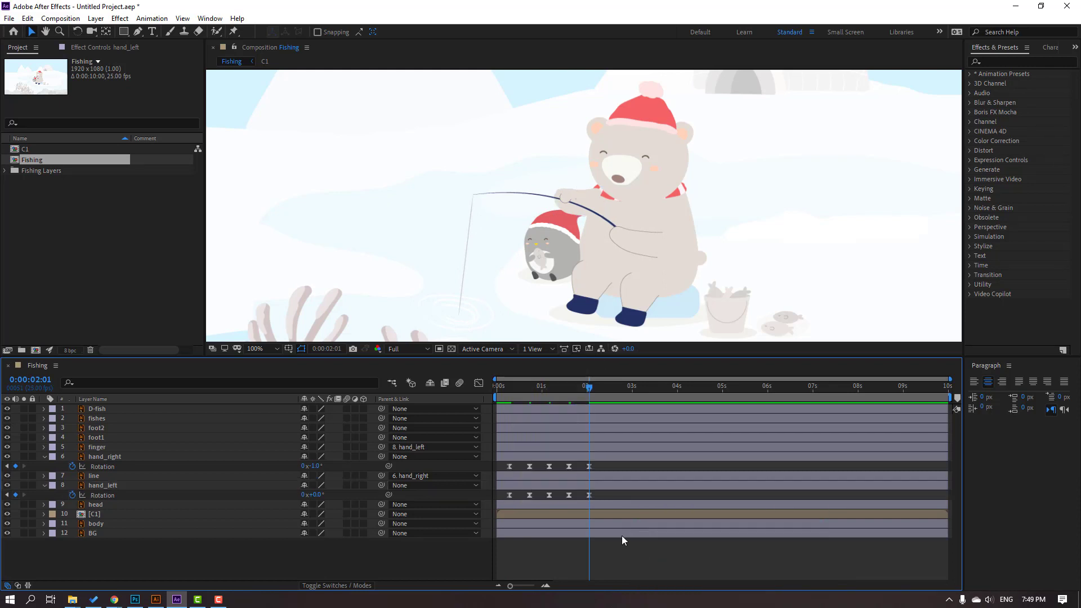
key(space)
key(period)
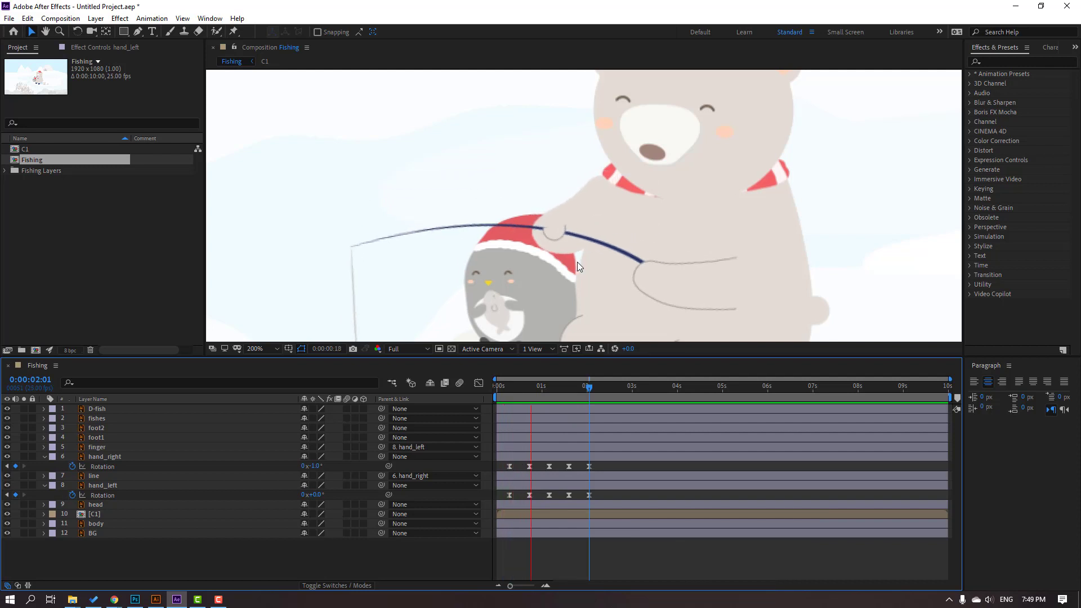
click(509, 387)
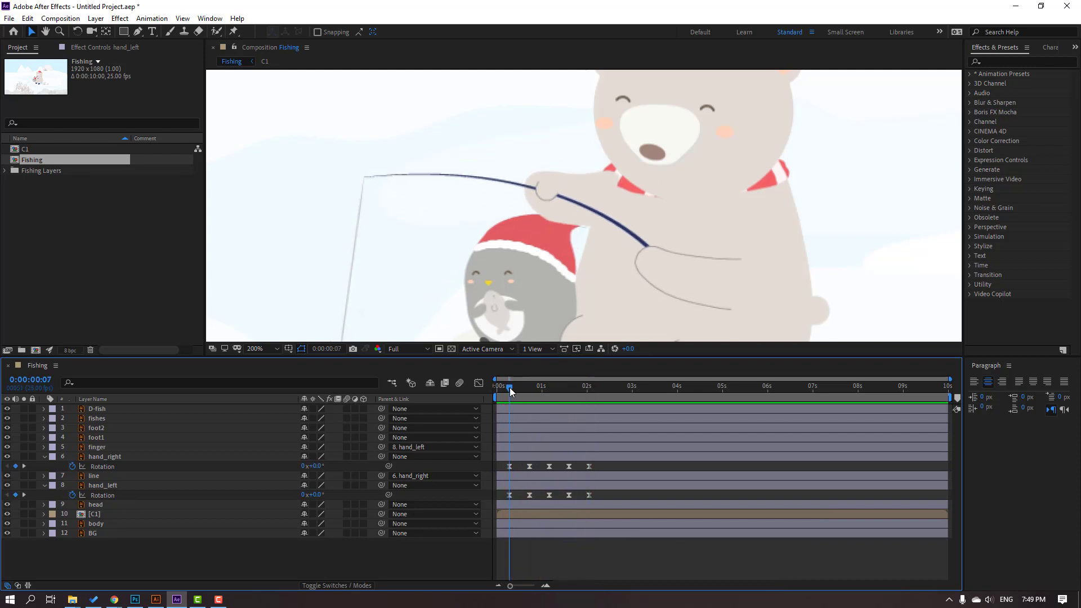
Solo the finger layer and move its anchor point up to where it grips the rod
click(99, 448)
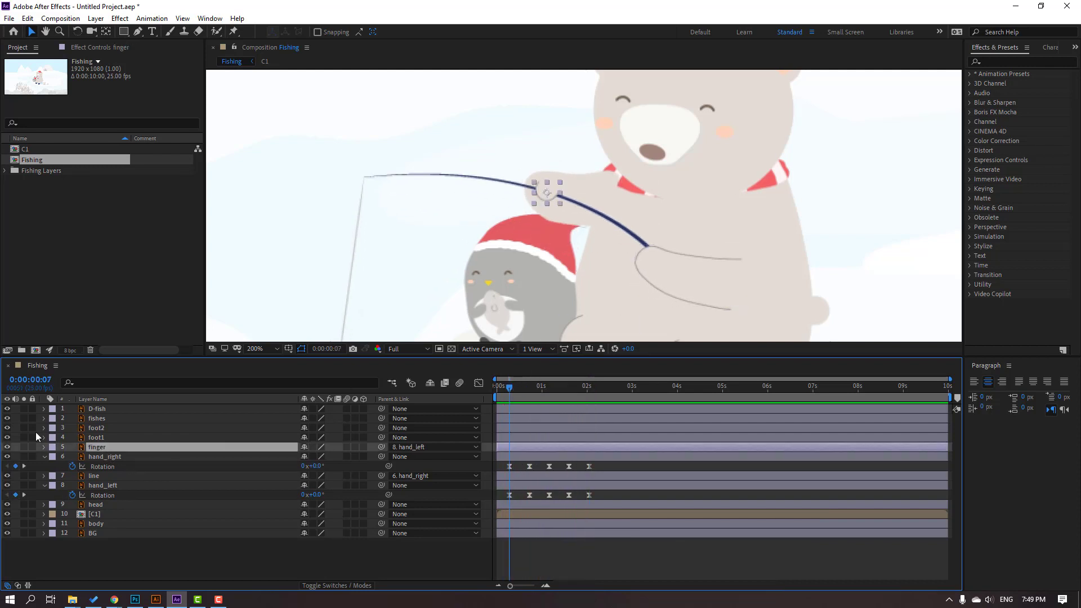
click(24, 448)
key(period)
key(period)
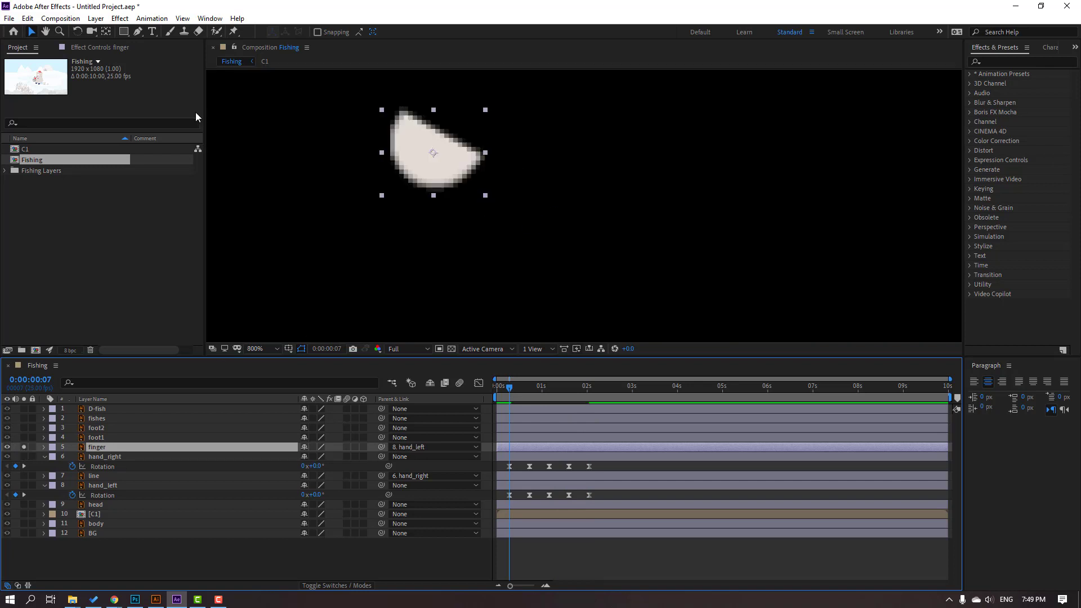
click(106, 32)
drag(433, 160, 438, 142)
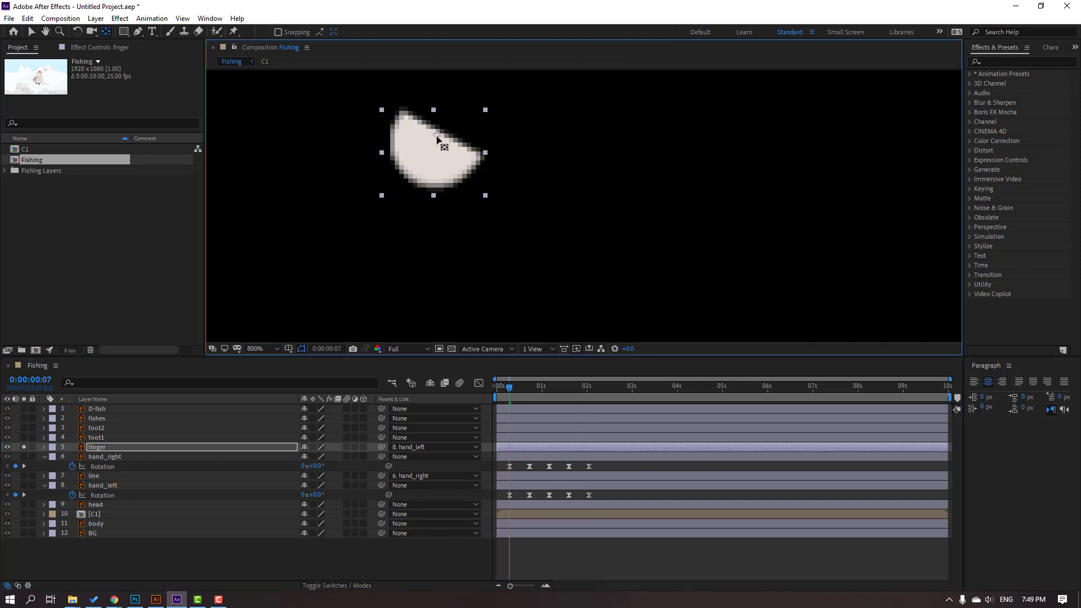
click(29, 32)
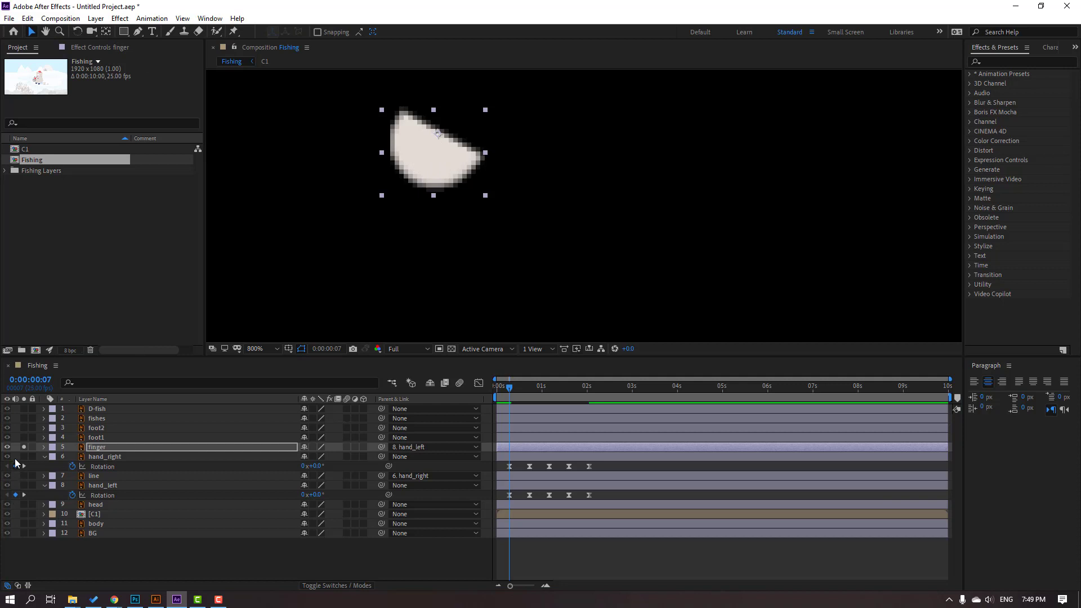
click(24, 448)
key(comma)
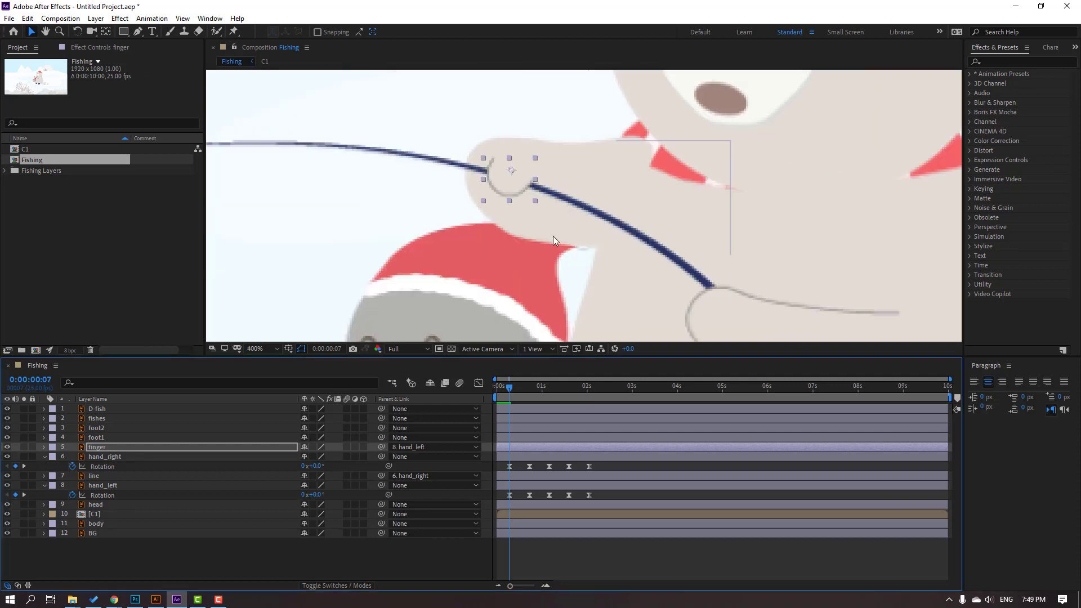
Start the finger's Rotation keyframes at frame 7, rotating it one way at 0:18 and back at 1:04
key(r)
click(72, 456)
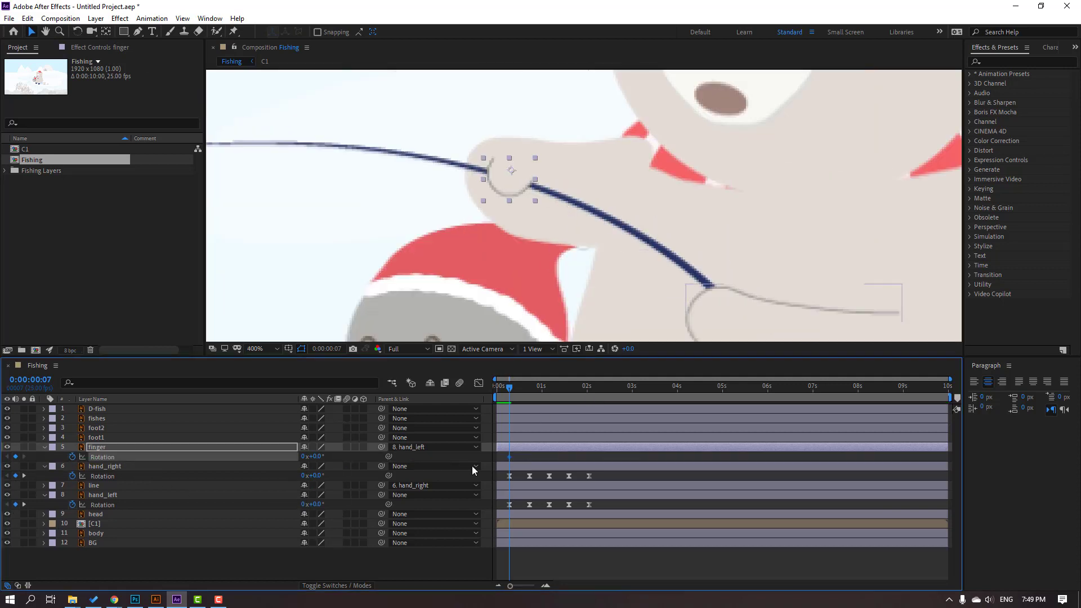
drag(515, 386, 530, 387)
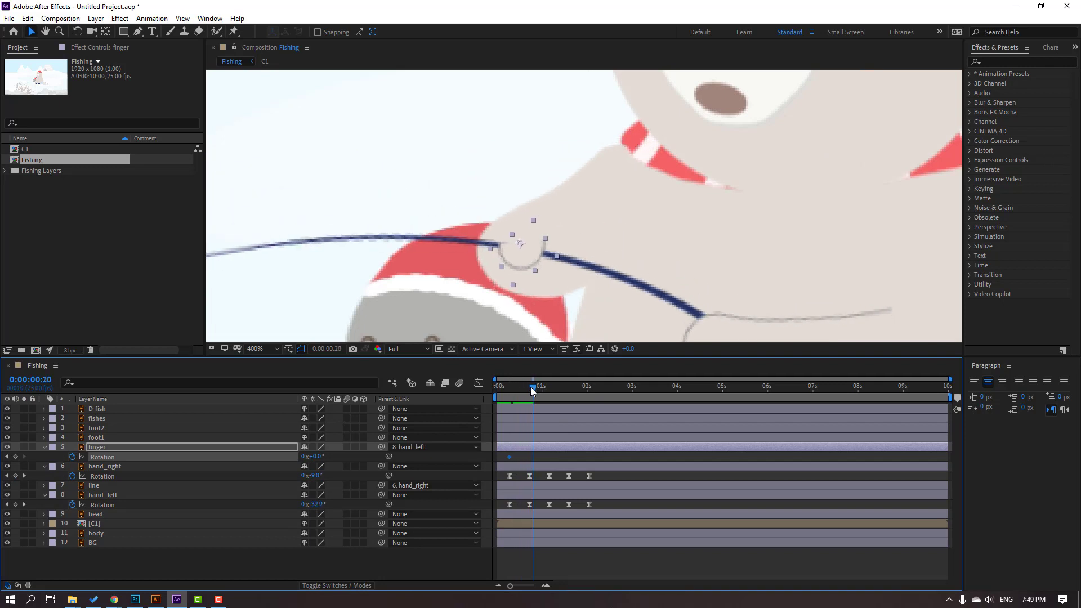
drag(316, 456, 329, 454)
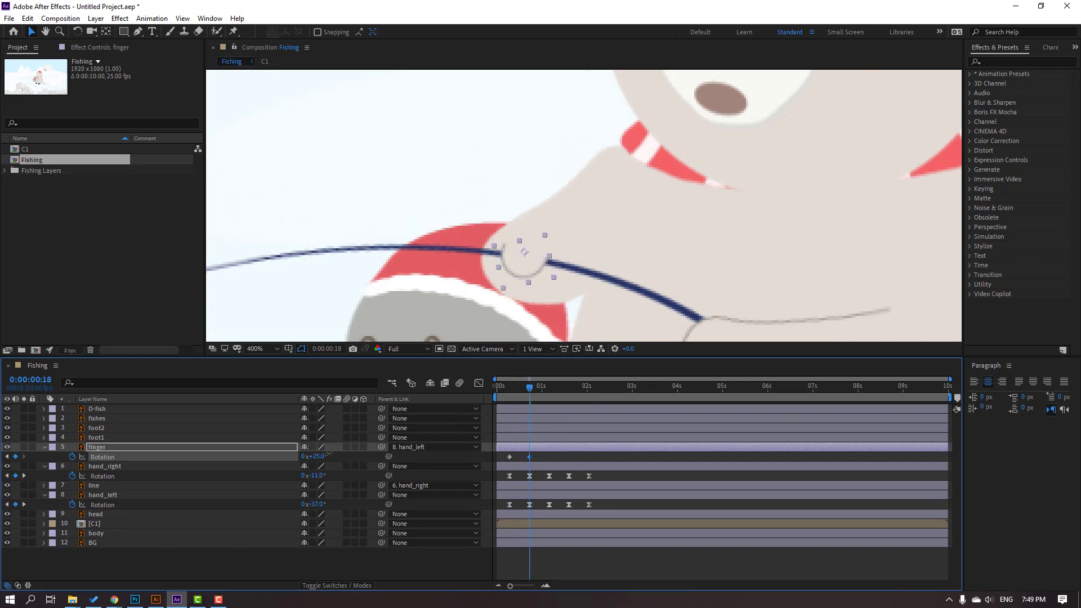
drag(524, 378, 548, 394)
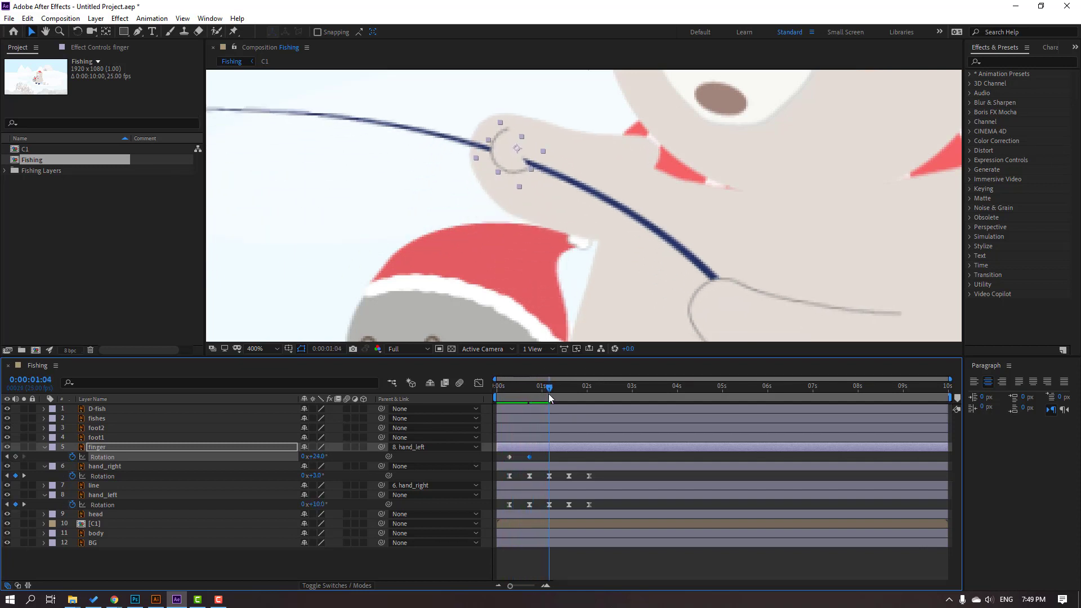
drag(321, 463, 304, 466)
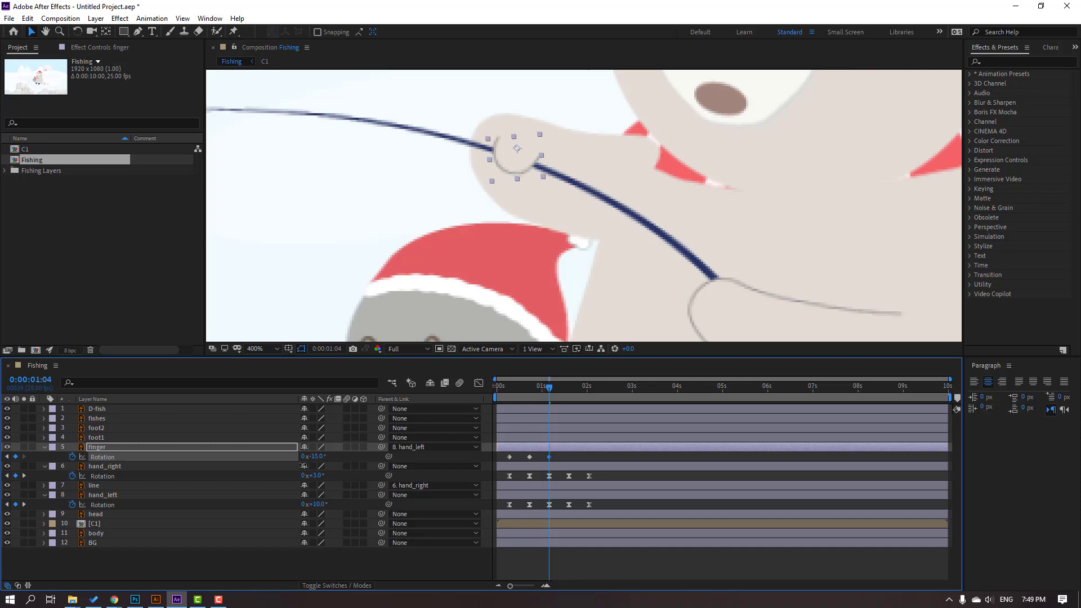
Add a slight finger rotation at 1:15 and 0° at 2:01, then select all its keyframes
drag(554, 388, 569, 387)
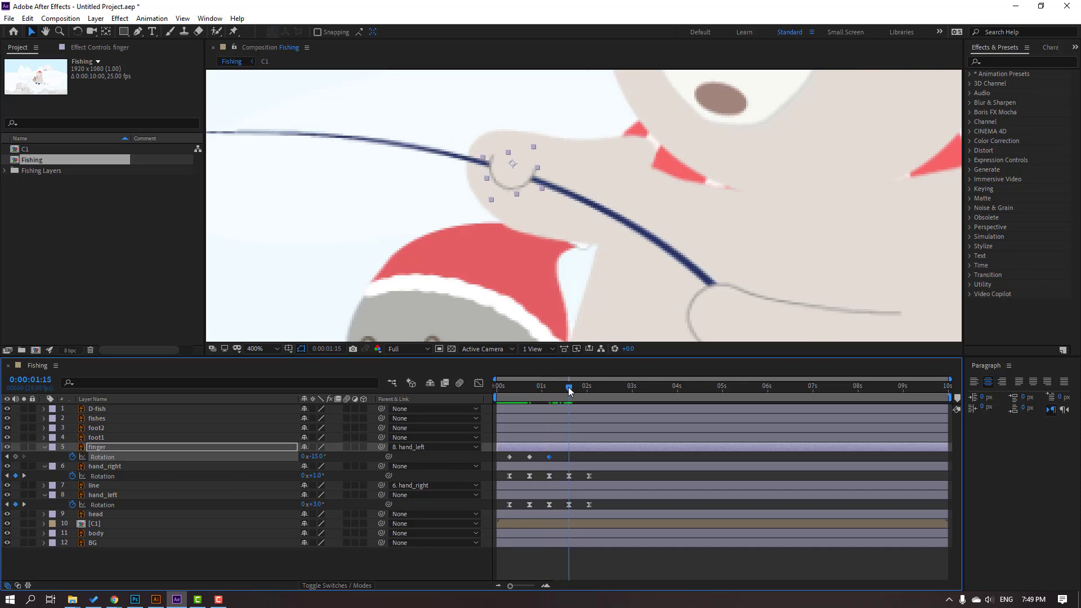
drag(315, 458, 321, 457)
drag(577, 393, 588, 388)
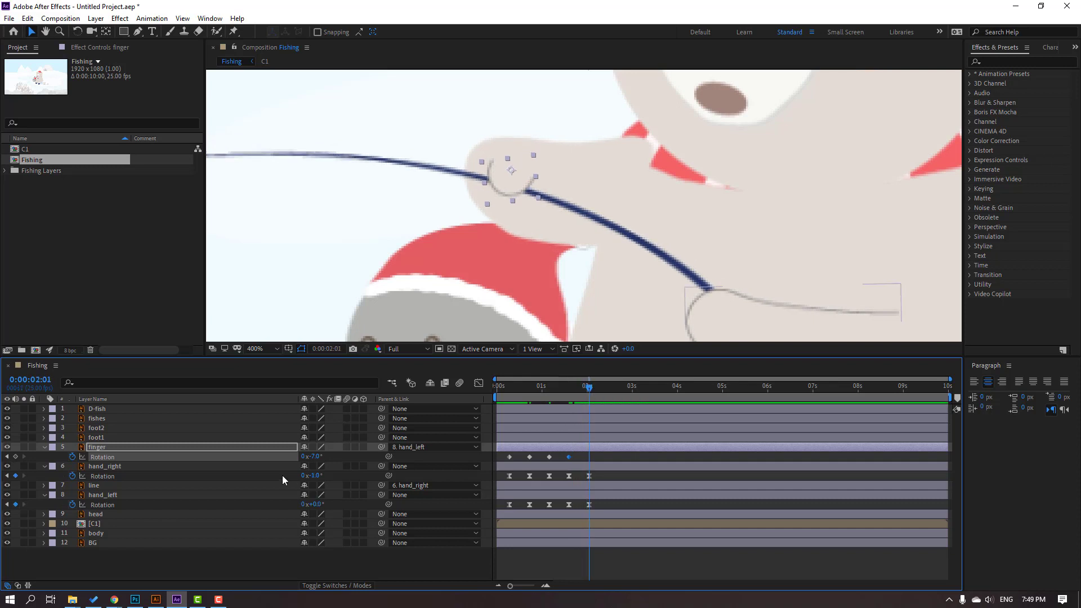
click(314, 457)
text(0)
key(Return)
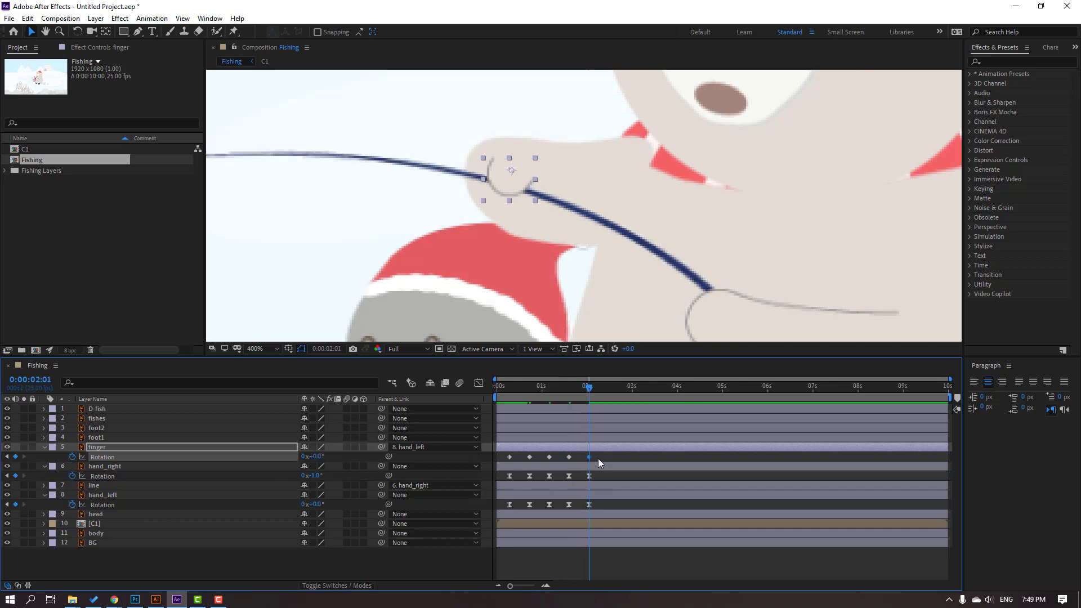
drag(598, 458, 494, 472)
Apply Easy Ease to the finger's rotation keyframes and preview the motion
right_click(510, 457)
mouse_move(608, 451)
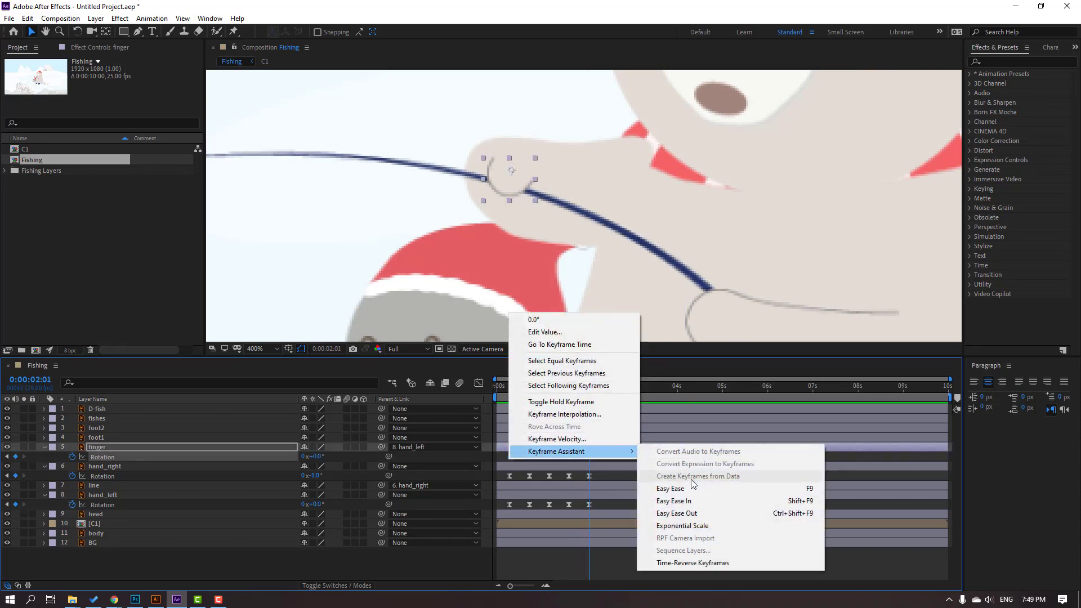
click(670, 488)
scroll(617, 293, down, 2)
key(space)
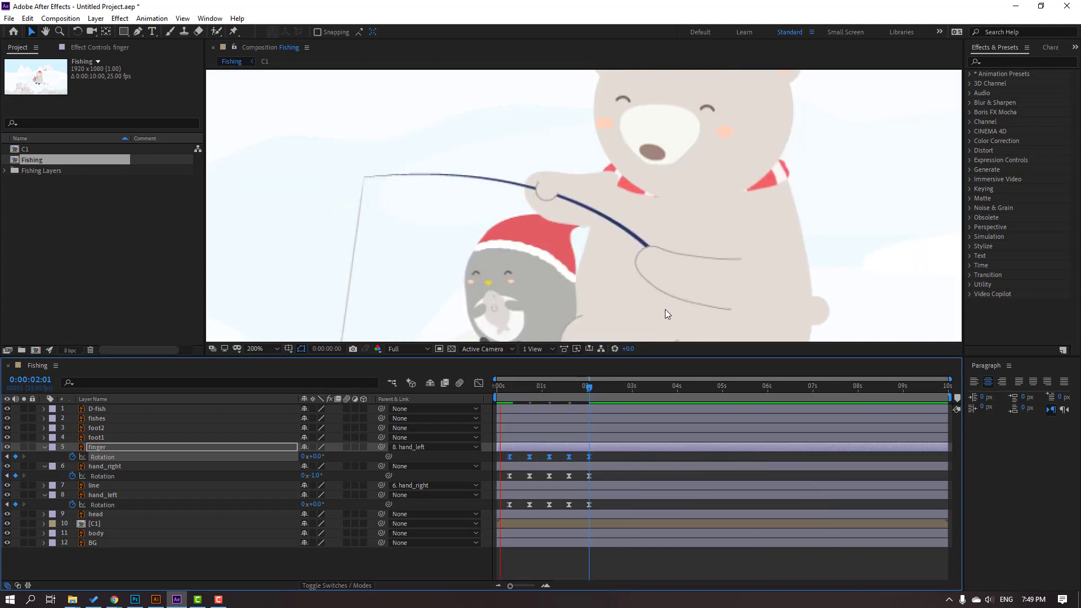
scroll(714, 309, down, 2)
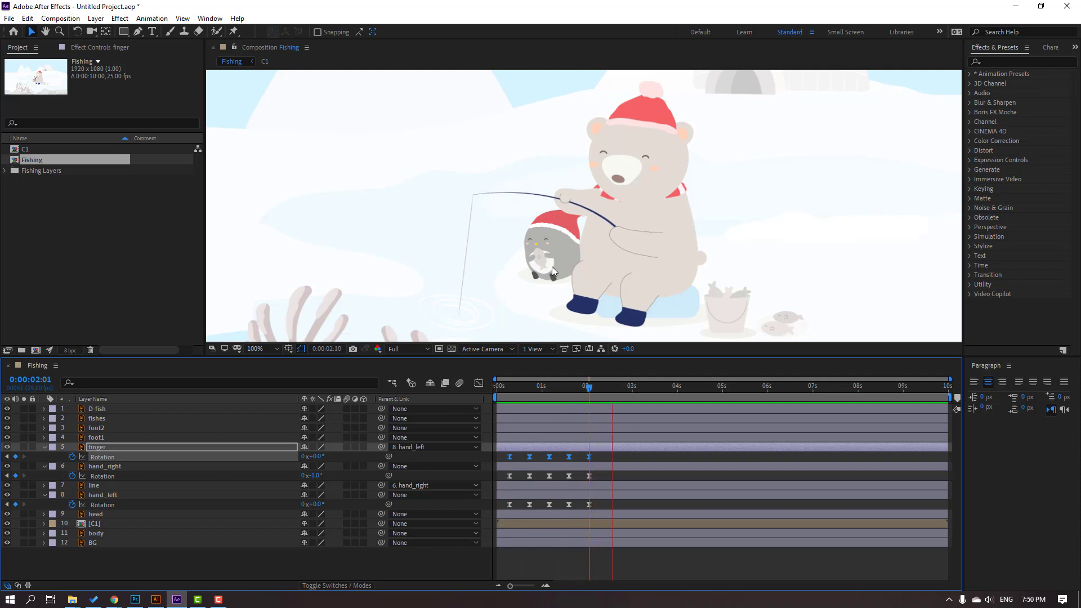
key(period)
Delete the 2:01 rotation keyframes on finger, hand_right and hand_left, then replay the animation
drag(607, 454, 586, 510)
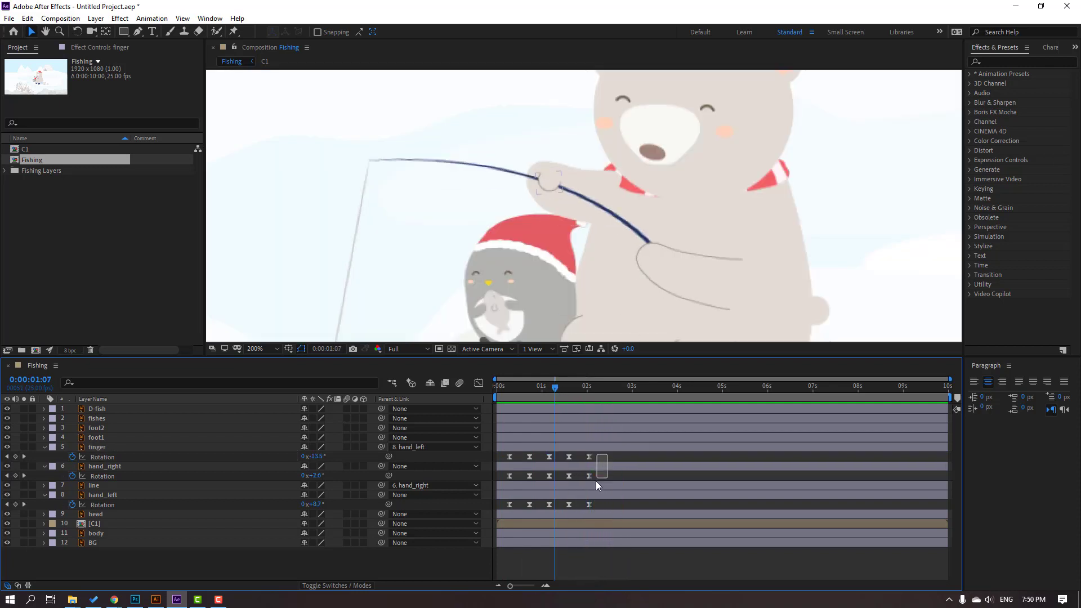
key(Delete)
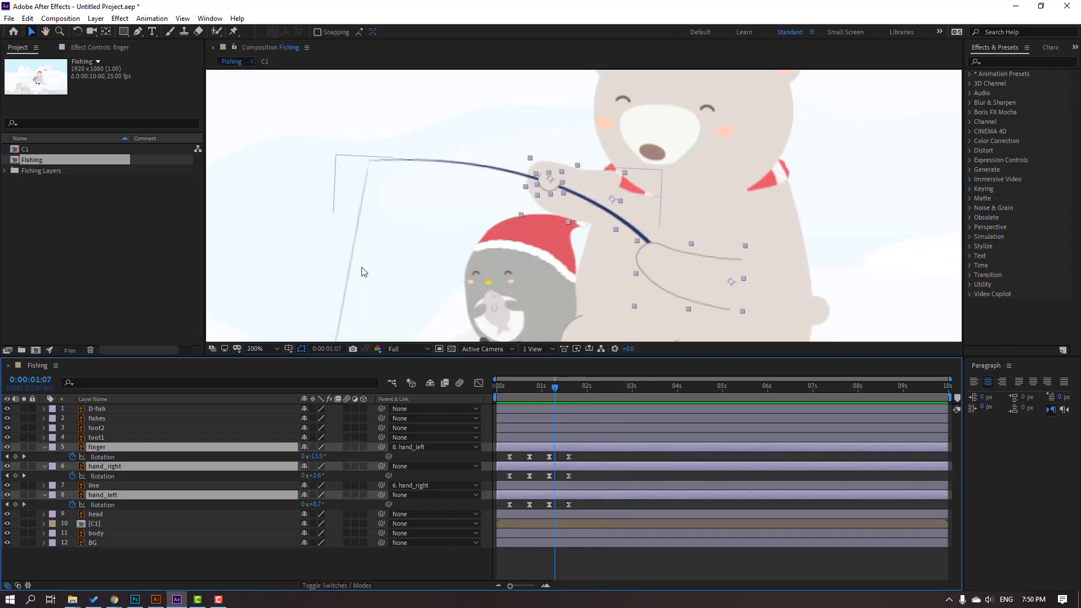
key(comma)
key(space)
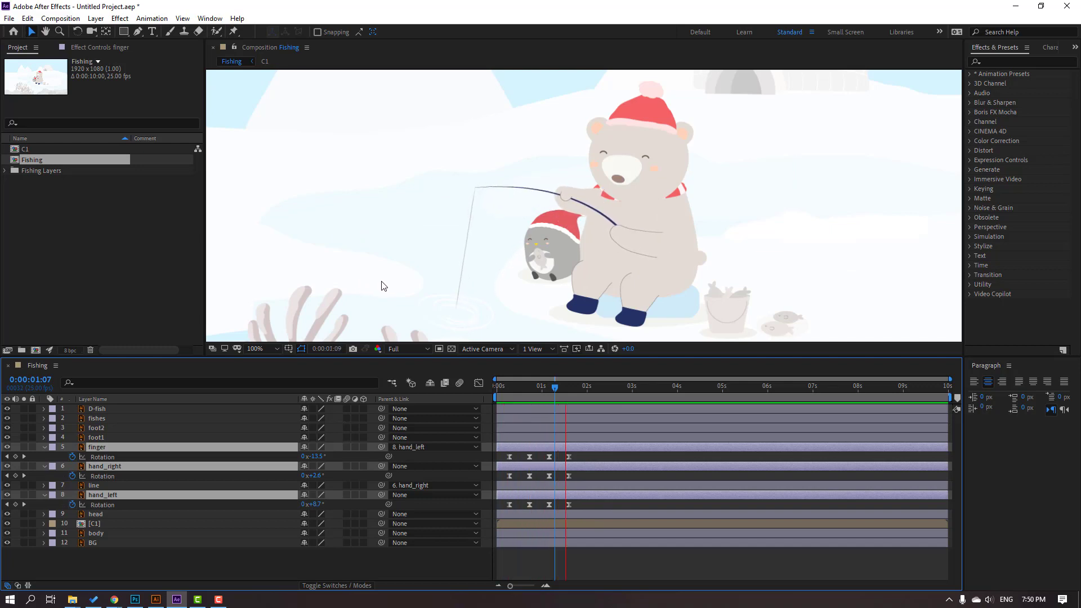
key(comma)
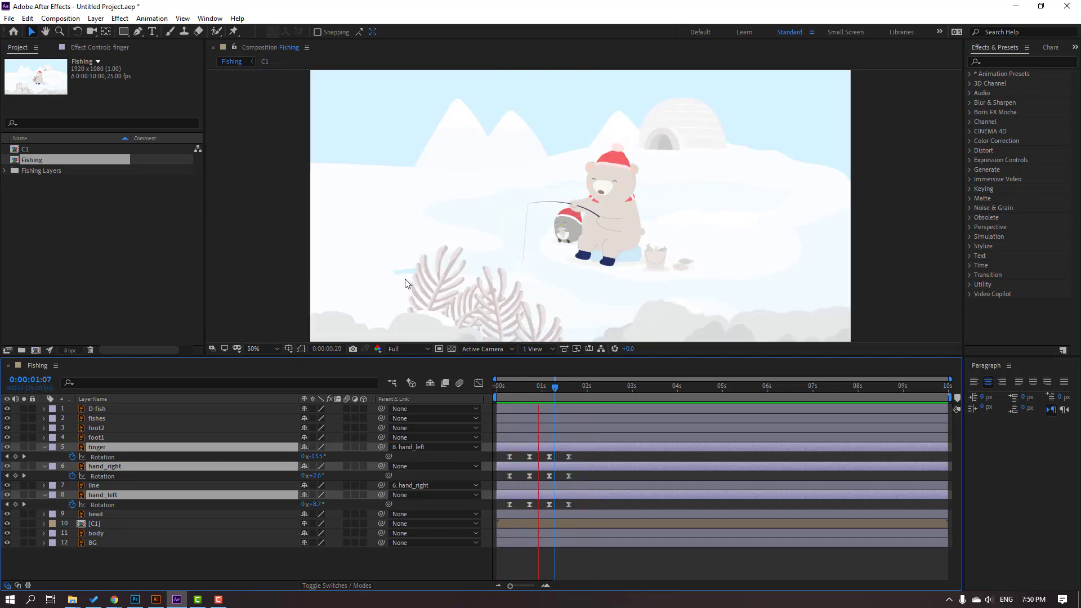
key(space)
key(period)
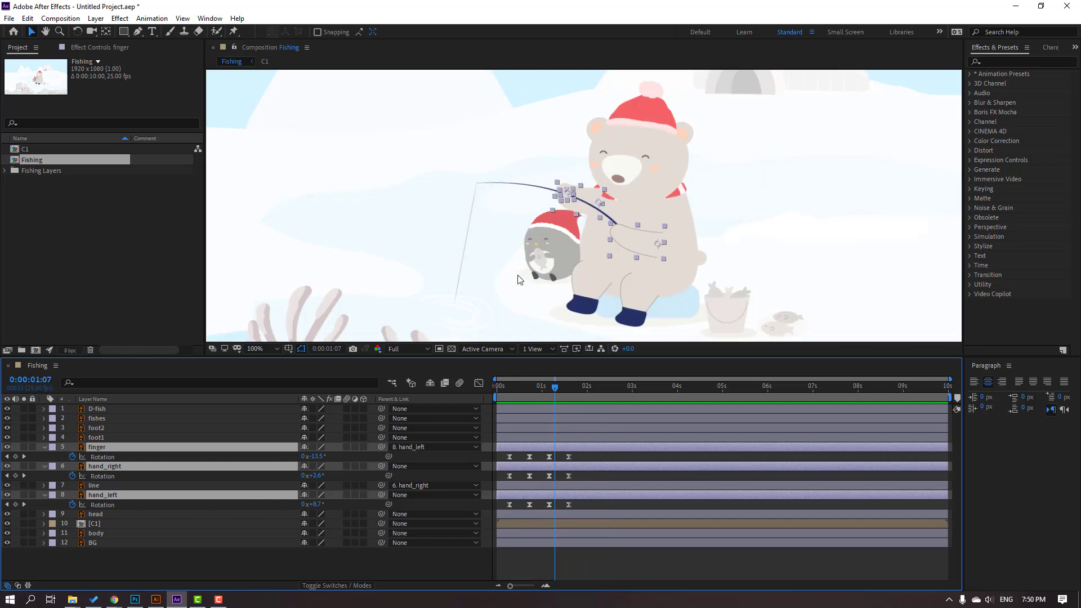
click(597, 552)
key(space)
key(comma)
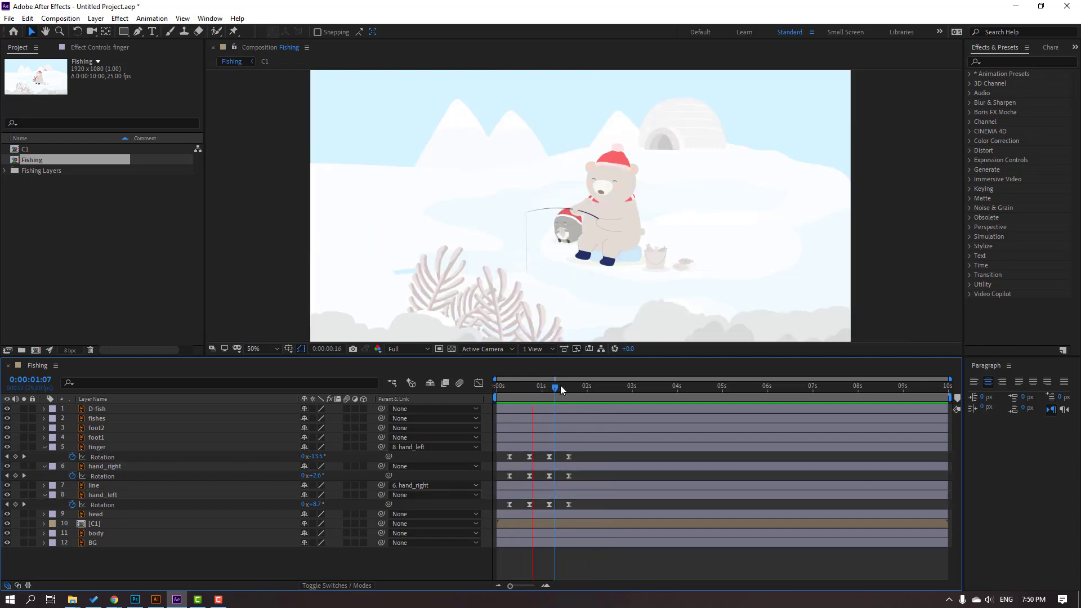
drag(560, 394, 512, 395)
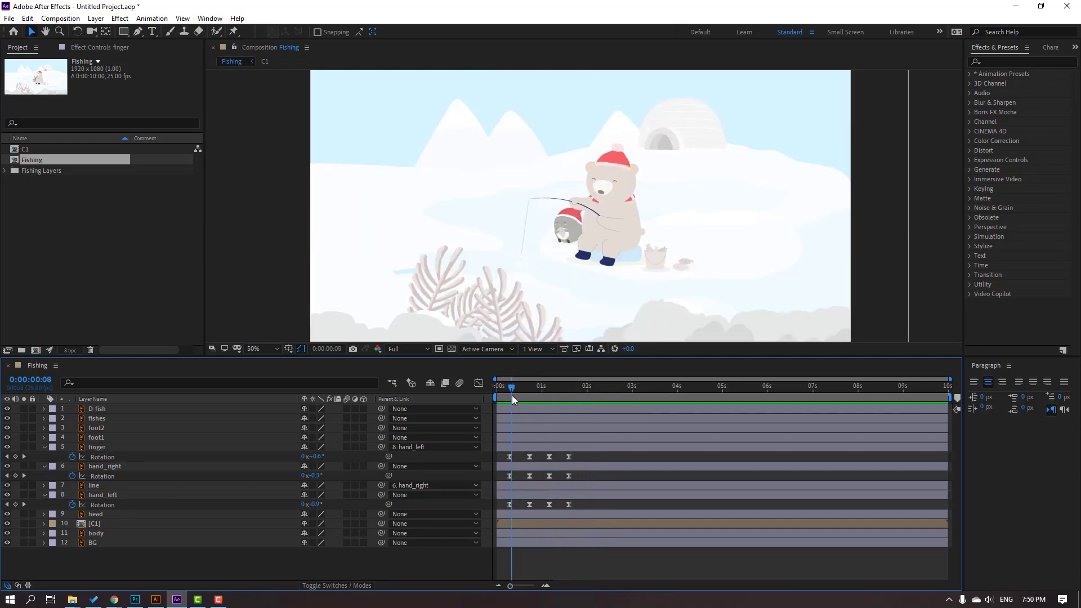
Solo the fishing line layer and zoom in to centre it in the viewer
click(94, 488)
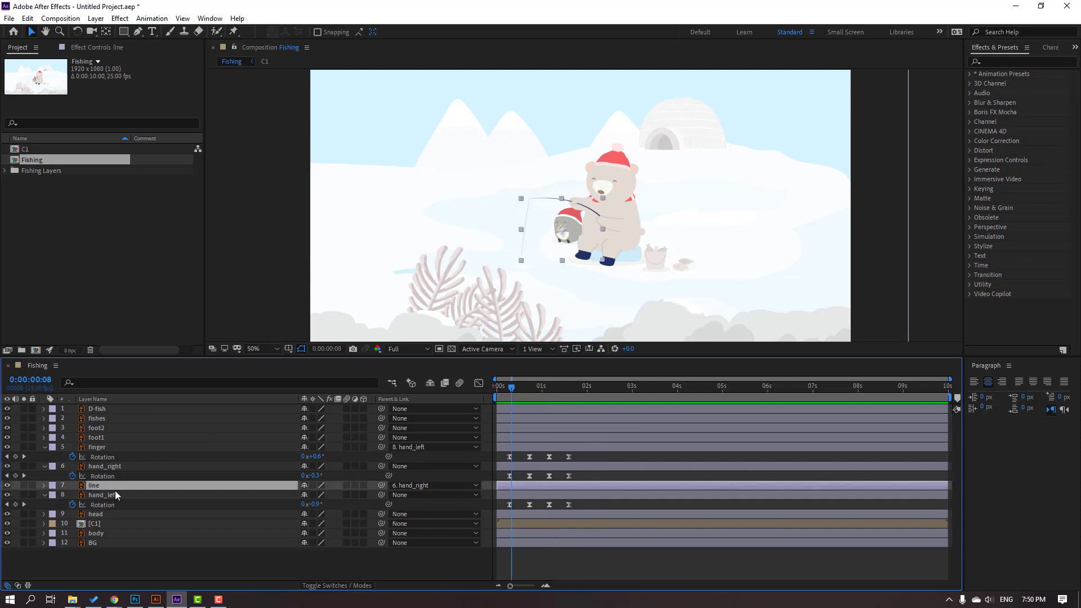
click(23, 485)
key(period)
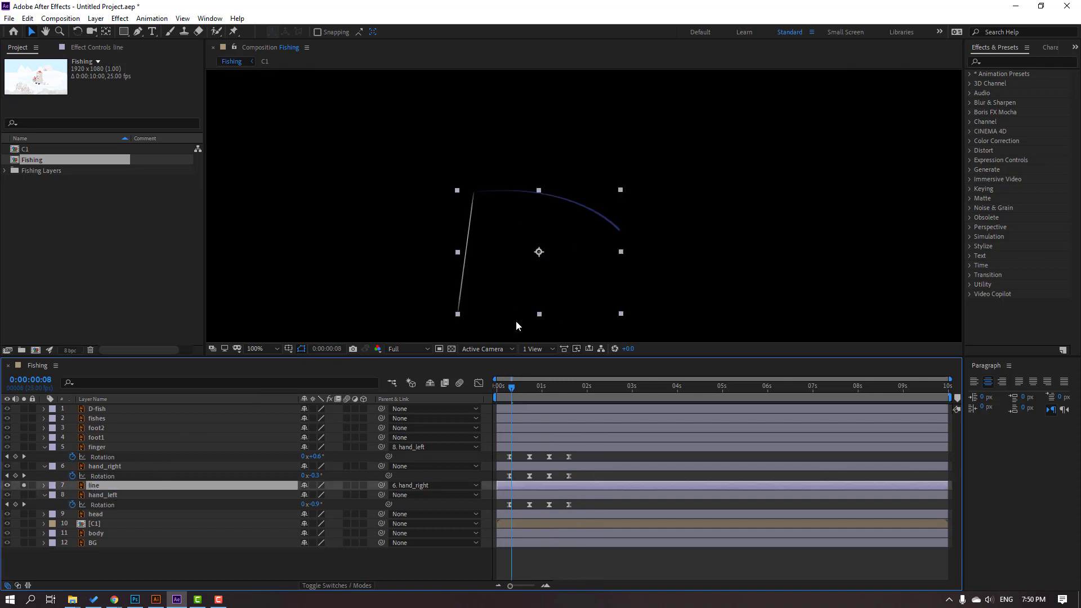
drag(516, 320, 526, 284)
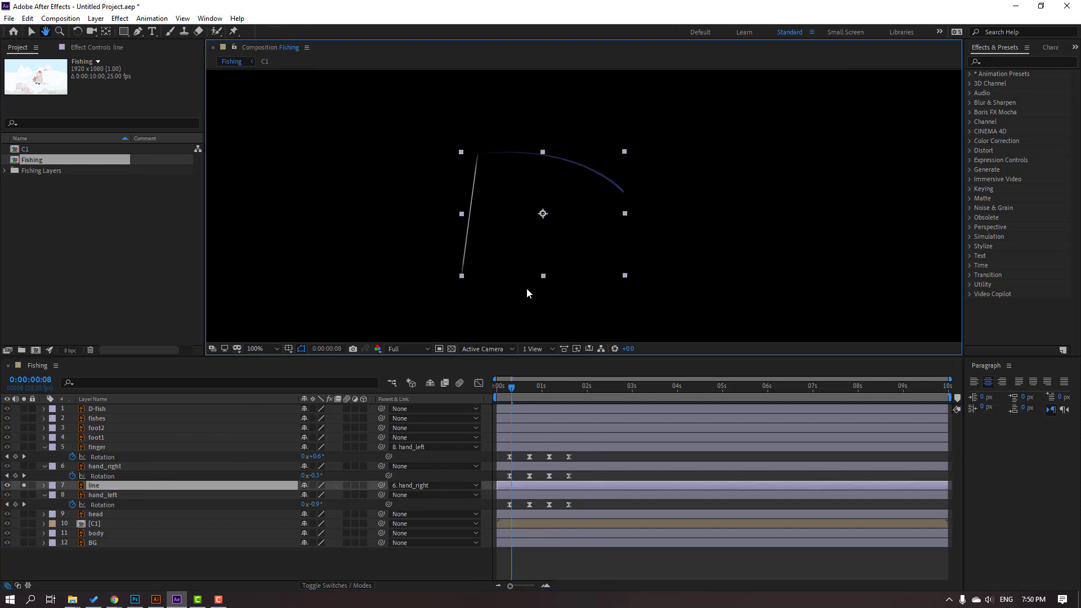
click(450, 349)
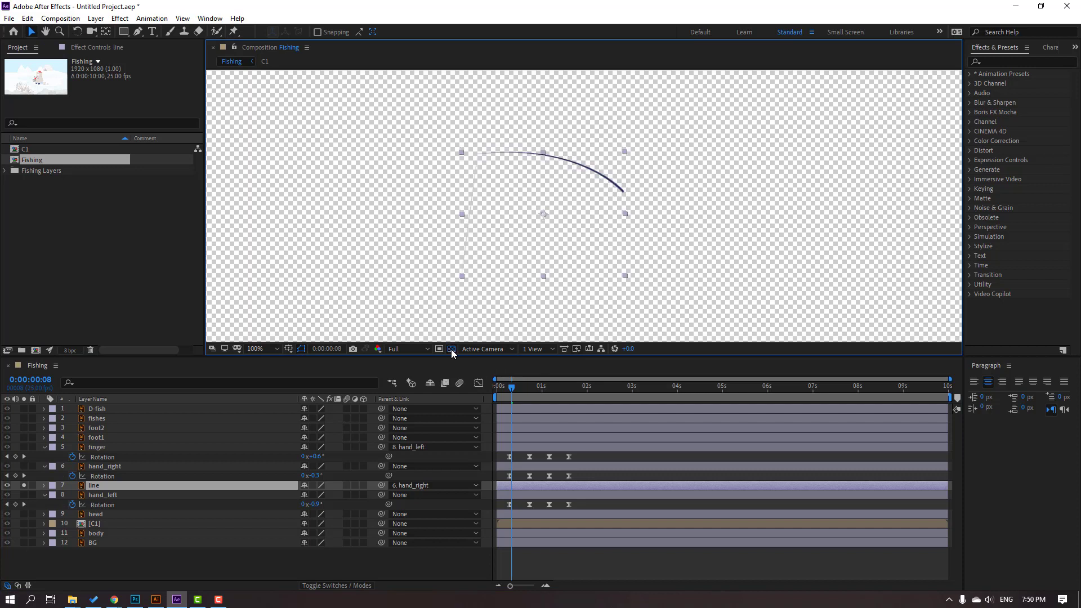
click(451, 349)
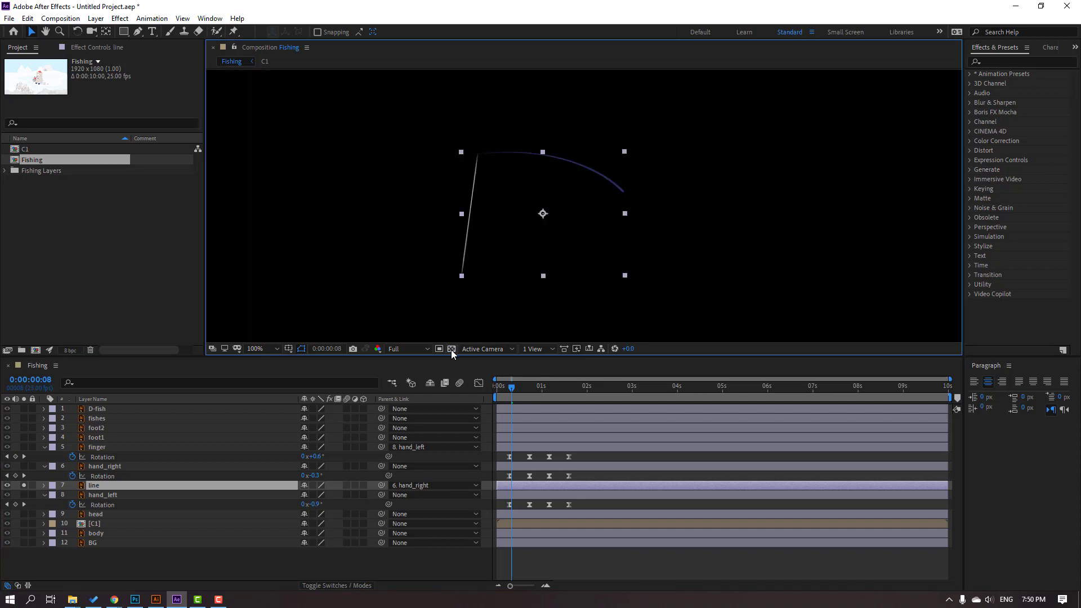
Place puppet pins at the line's end and at the top and bottom of the straight section
click(232, 29)
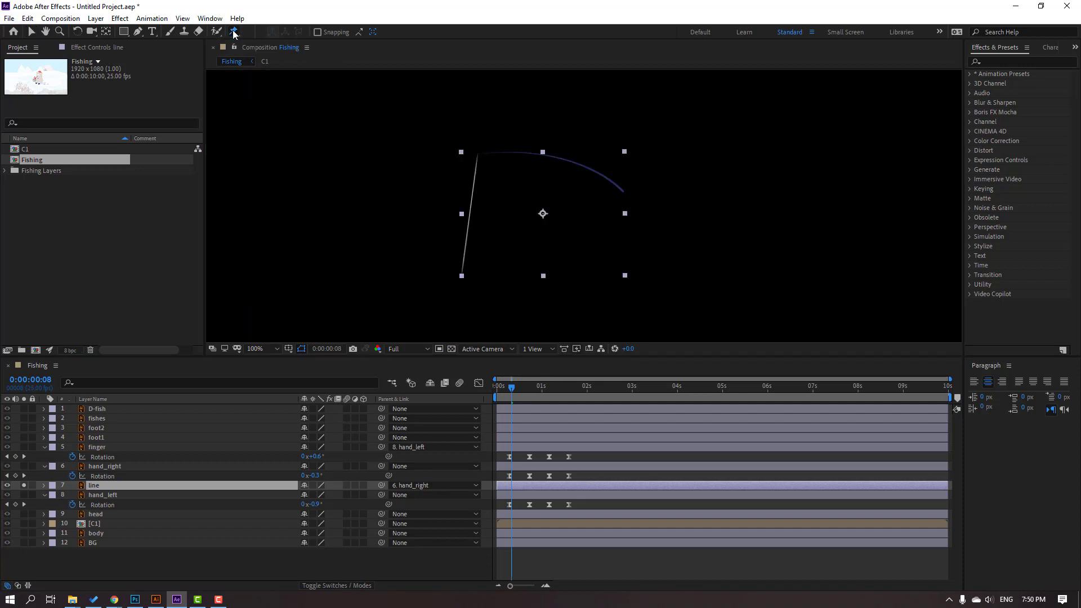
click(640, 205)
click(623, 190)
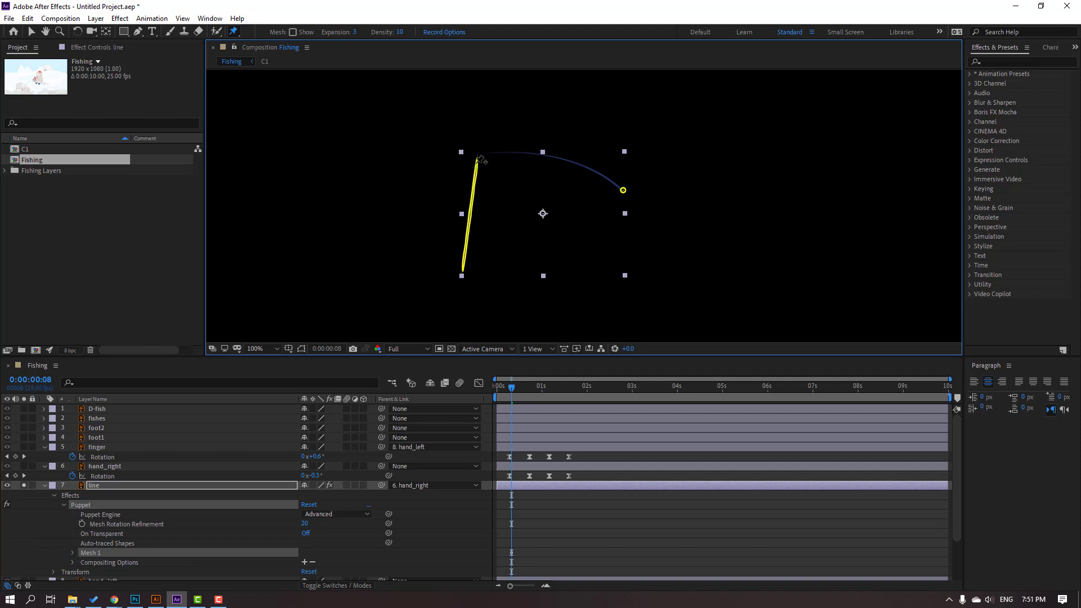
click(476, 163)
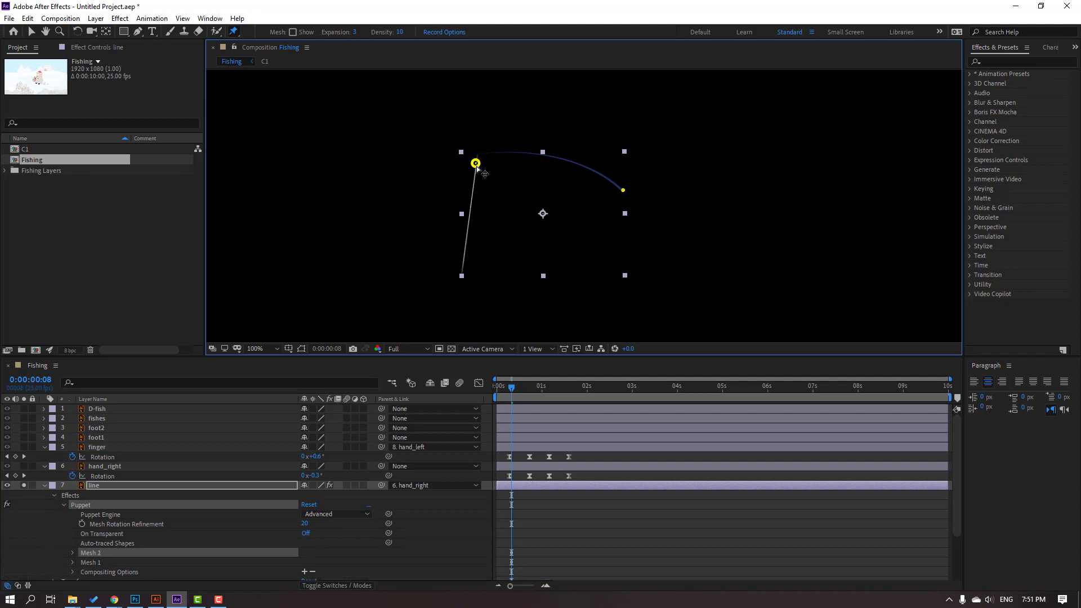
click(461, 270)
Expand the line layer's Mesh 2 and its Deform group to list the pins
click(32, 33)
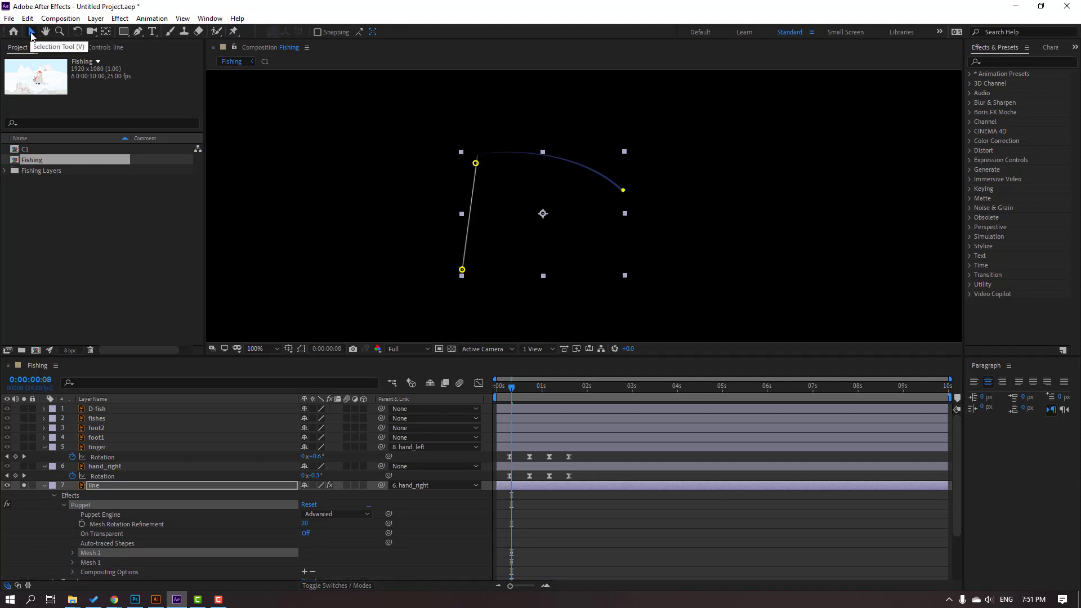
scroll(74, 494, down, 2)
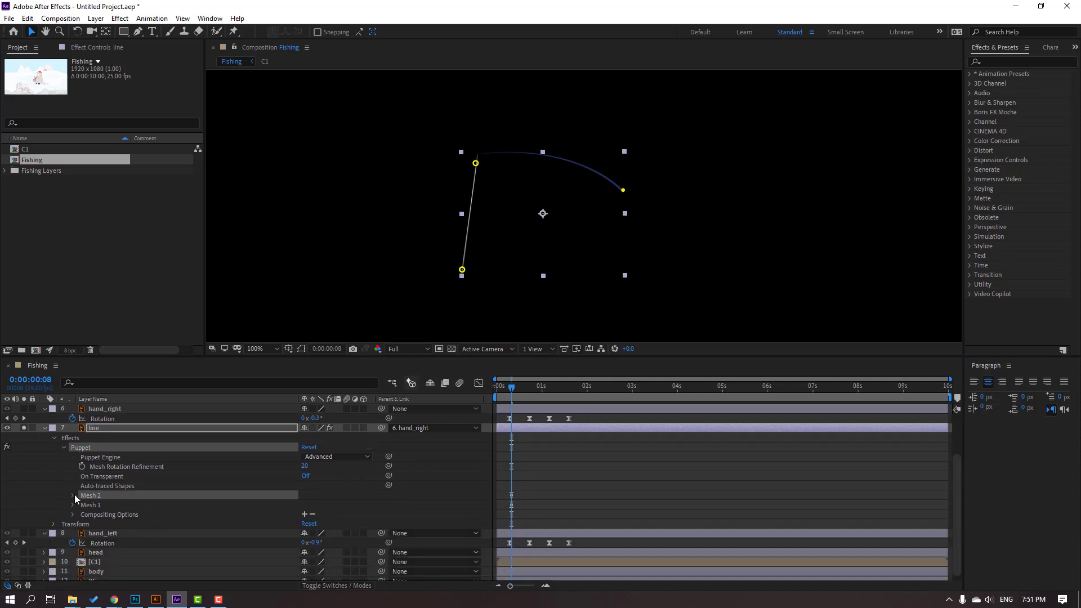
click(93, 504)
click(87, 496)
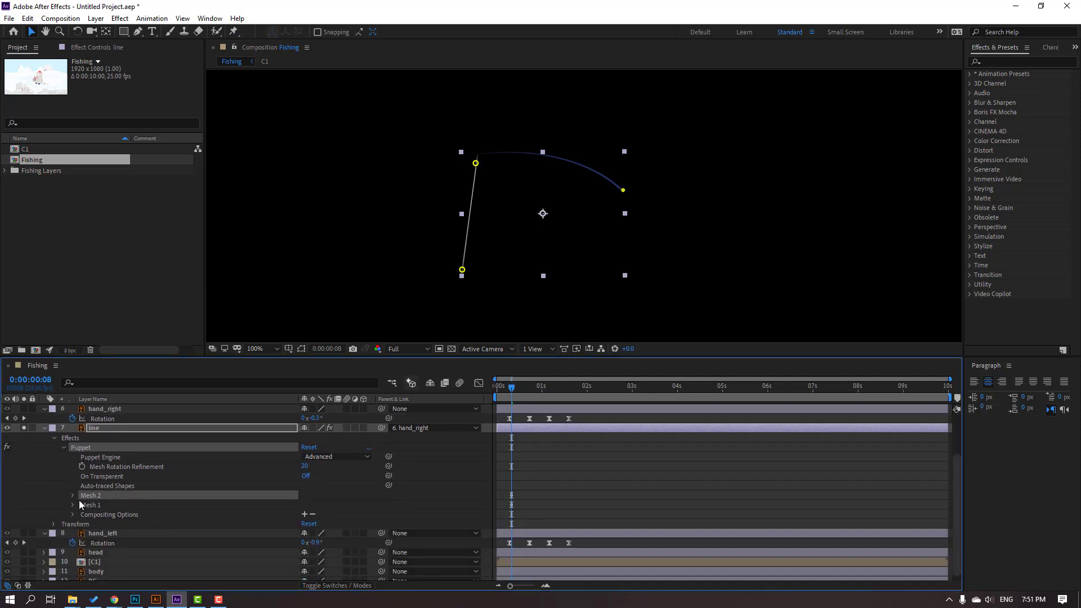
click(72, 496)
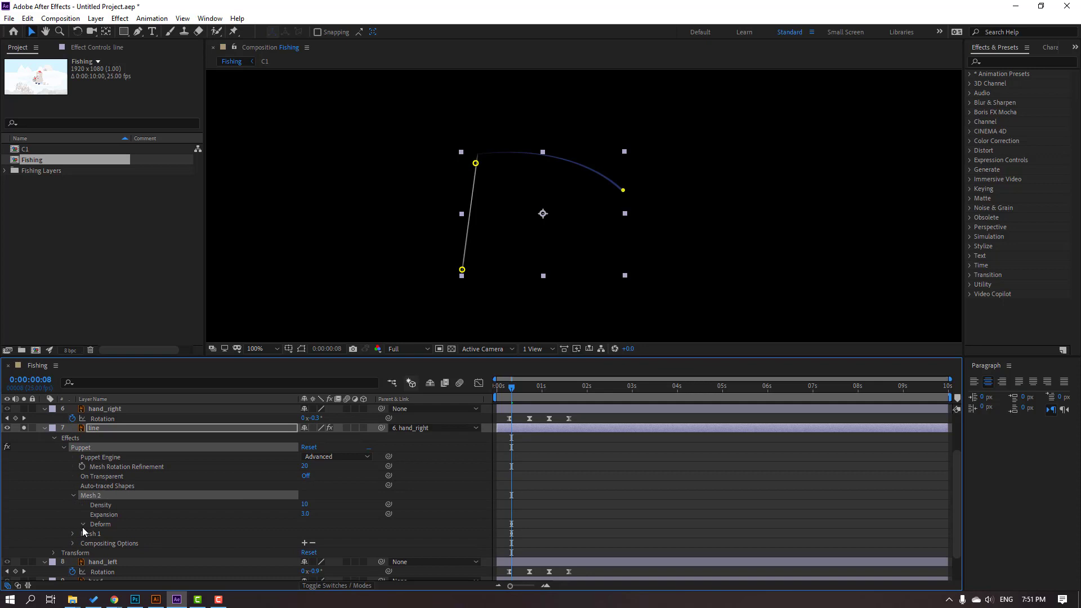
click(84, 525)
Expand Puppet Pin 2 and select its Position keyframe
click(126, 545)
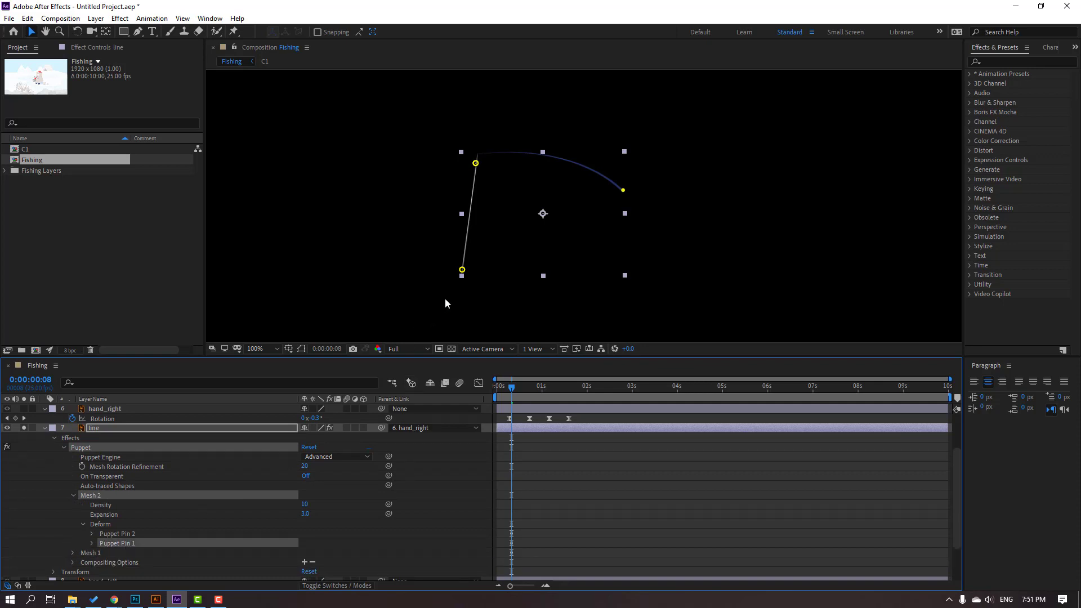
click(462, 270)
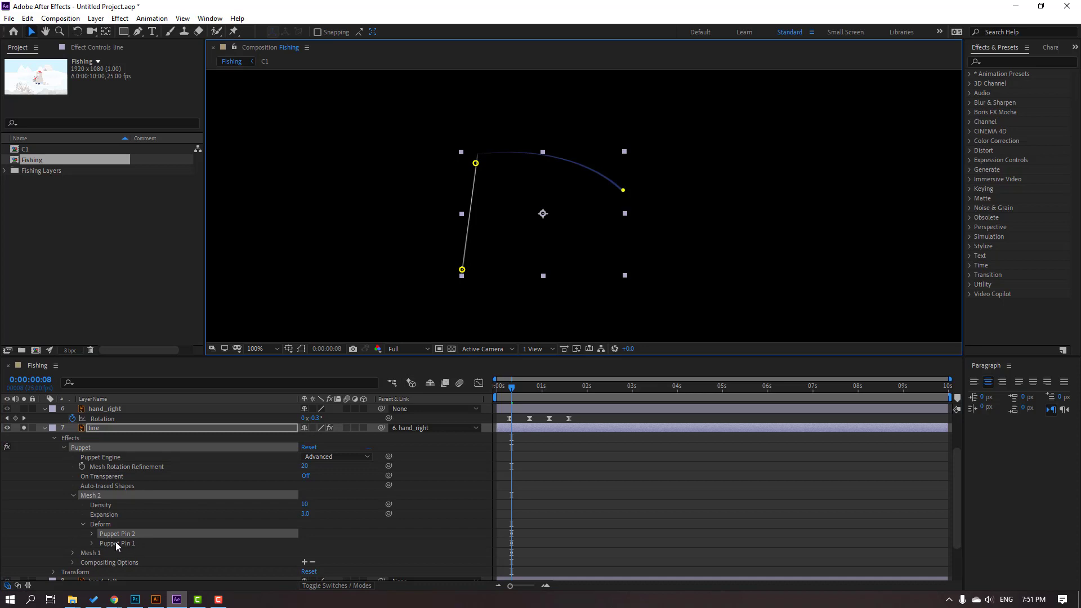
click(93, 534)
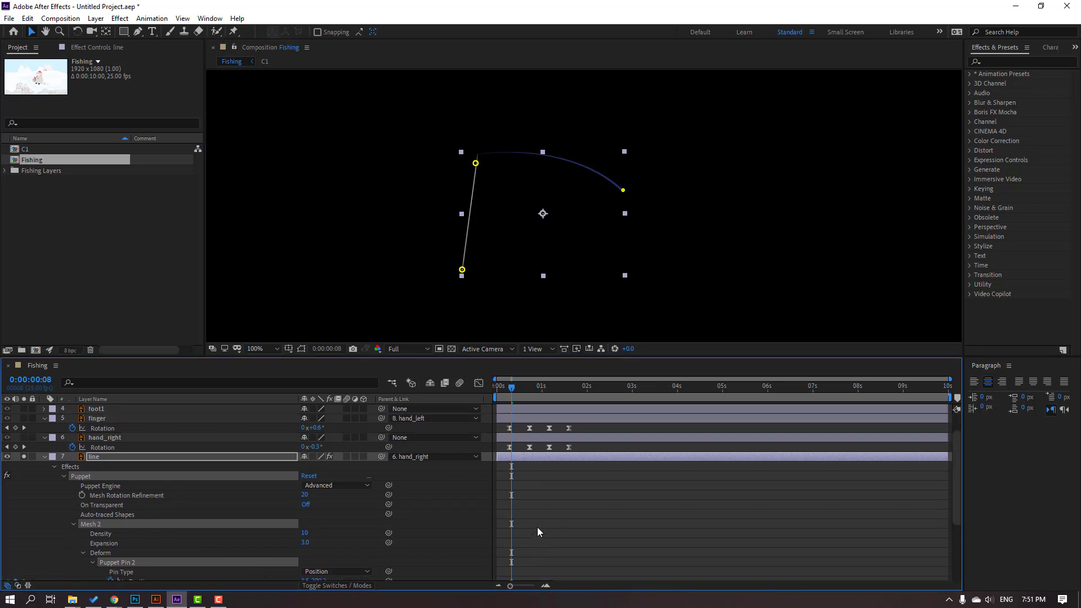
click(511, 552)
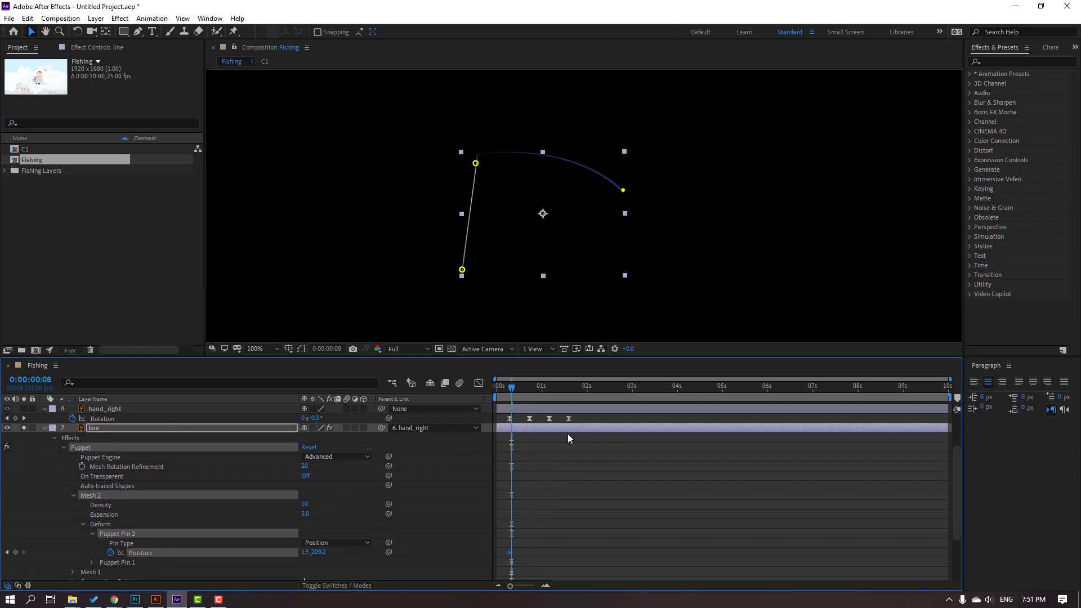
Show only the keyframed properties, unsolo the line, and move the Mesh 1 pin keyframe earlier
key(u)
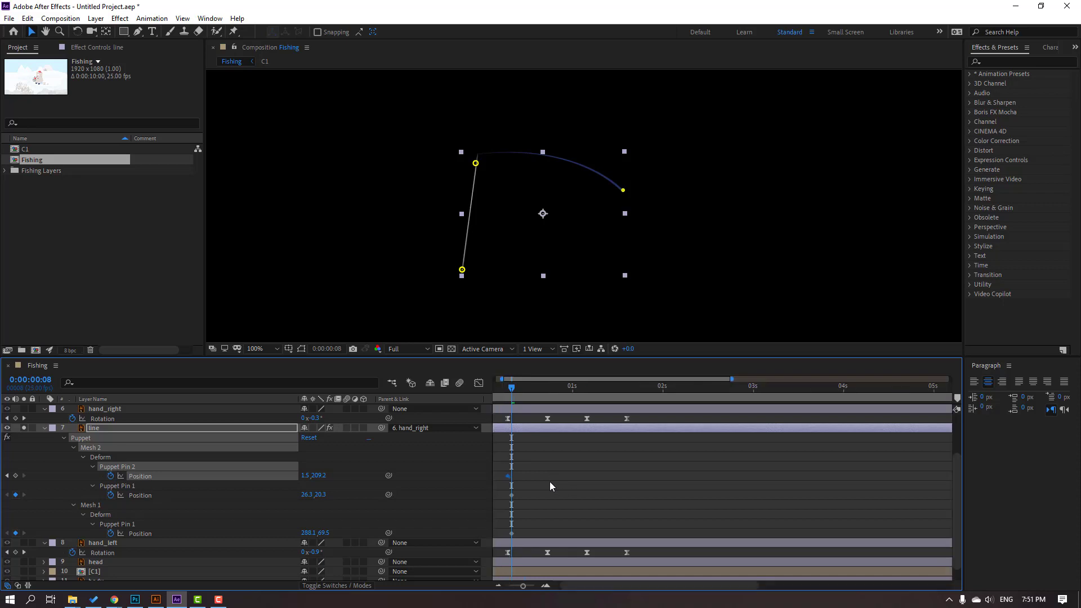
scroll(563, 482, up, 5)
click(607, 485)
click(531, 388)
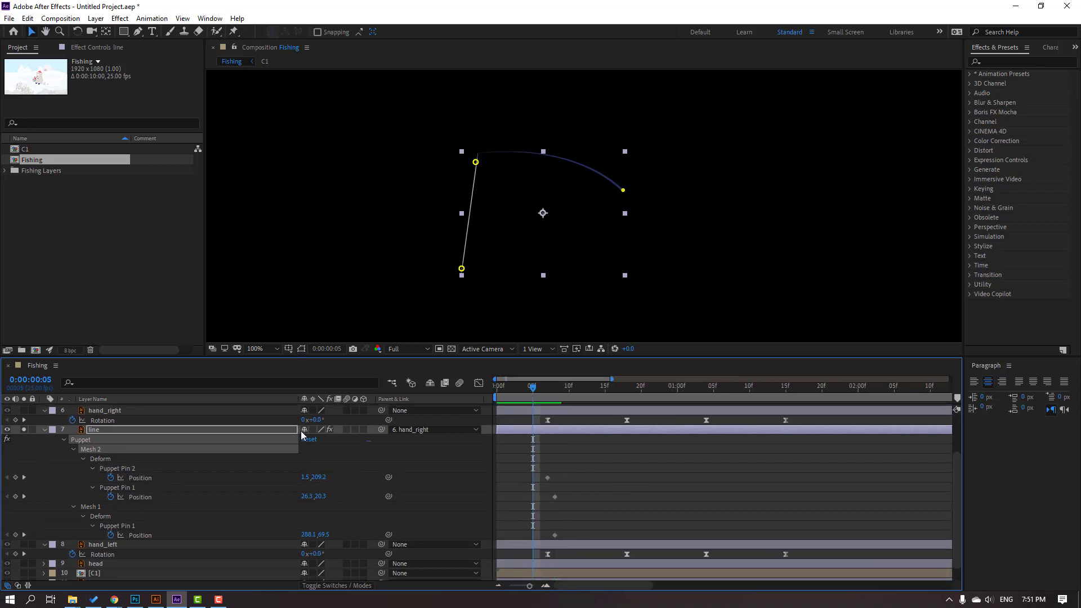
click(24, 430)
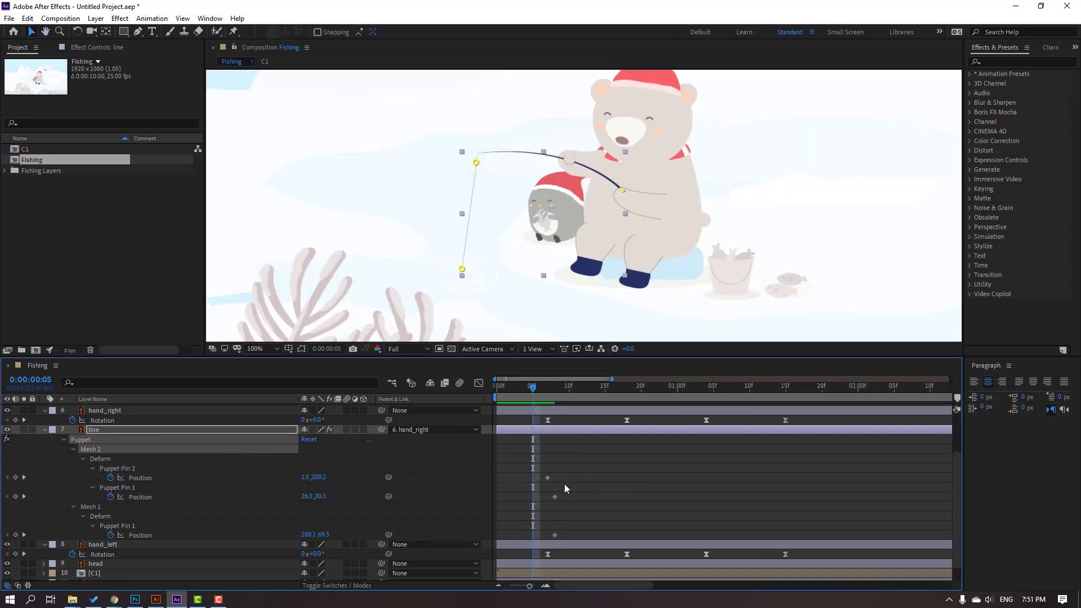
click(554, 497)
drag(555, 536, 547, 536)
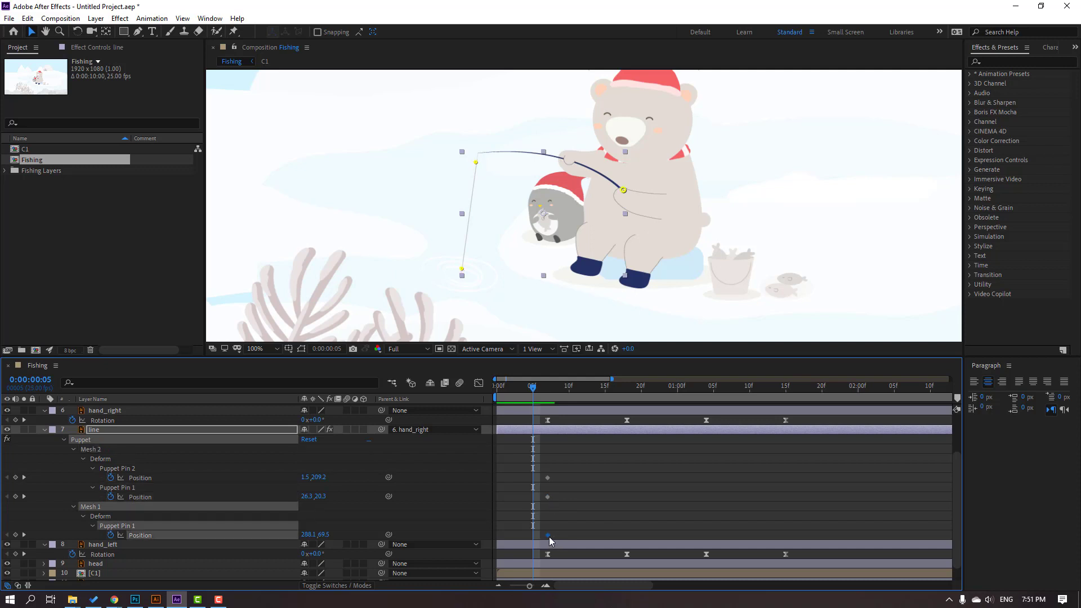
Keyframe the bottom pin swinging right at 0:18, left to -5.5 at 1:04, and right to 18.5 at 1:15
drag(539, 388, 627, 394)
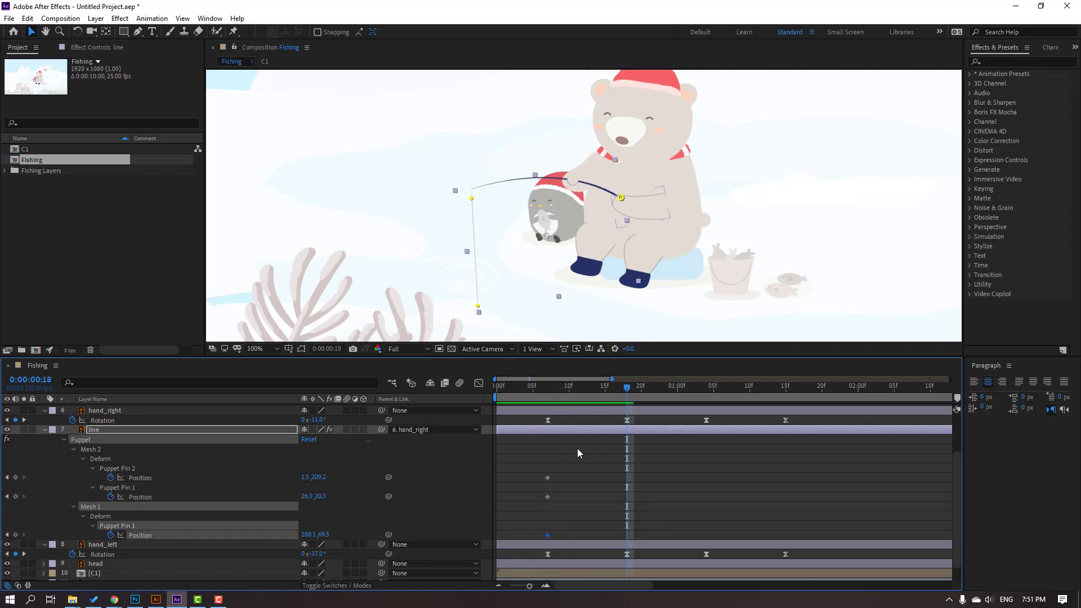
click(479, 307)
click(479, 306)
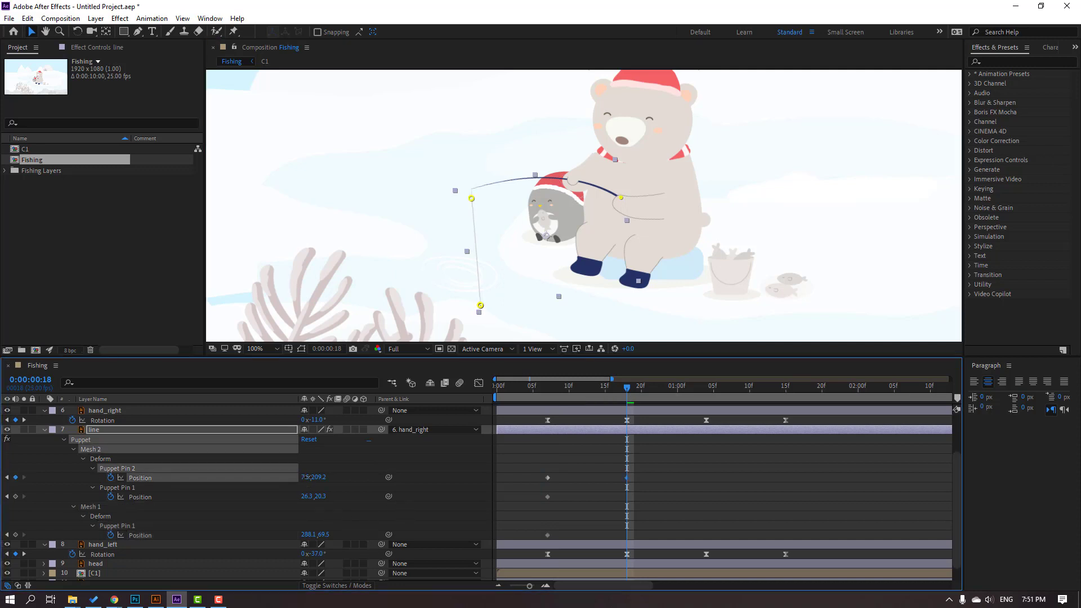
drag(304, 477, 312, 477)
drag(536, 386, 707, 388)
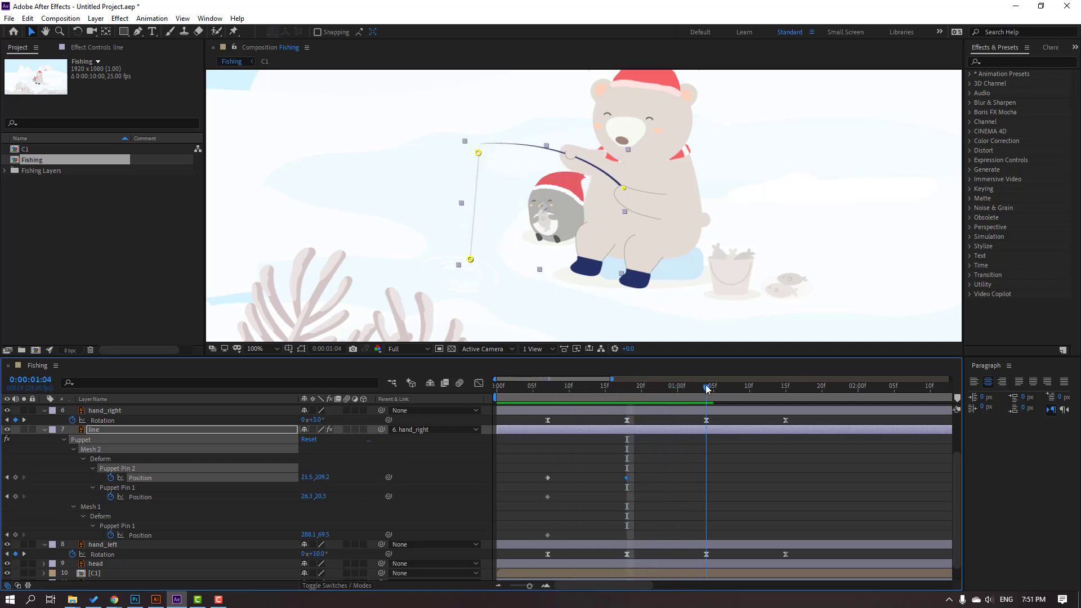
drag(302, 476, 288, 476)
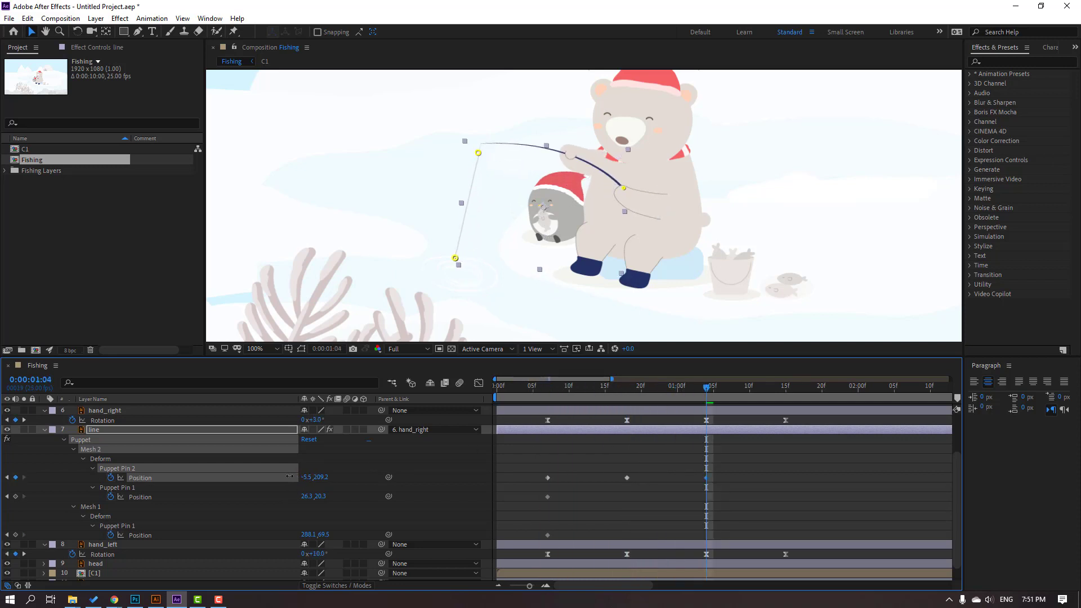
key(space)
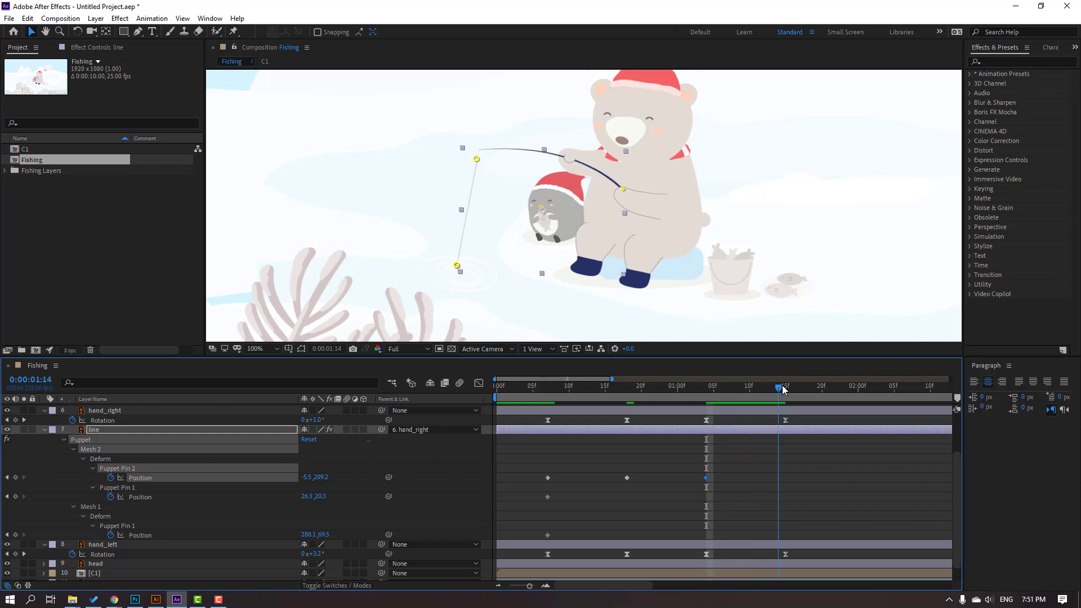
key(space)
drag(307, 478, 333, 477)
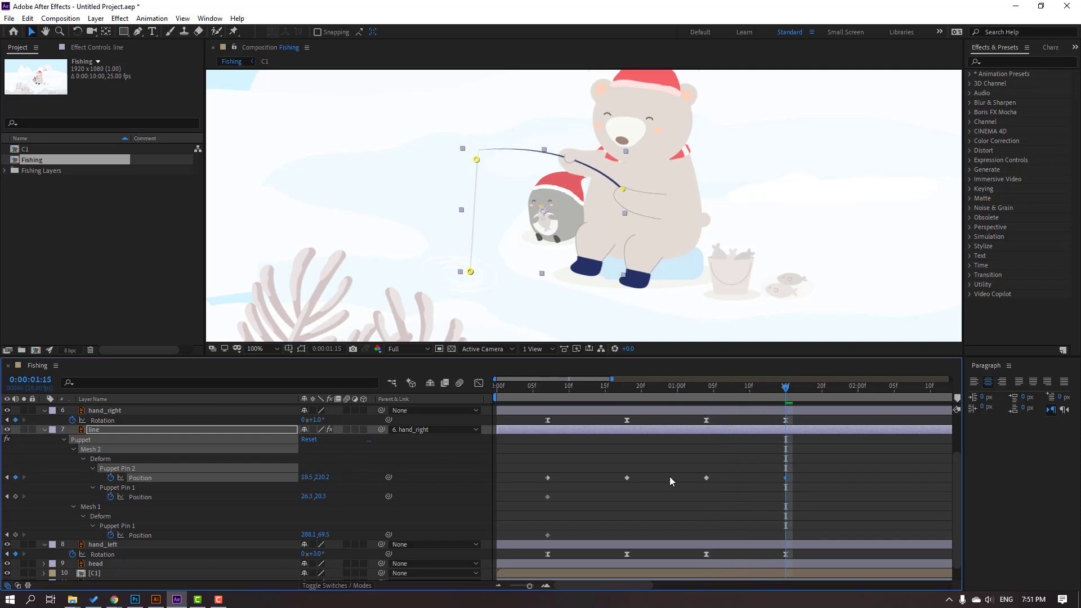
Zoom the timeline out to five seconds and select all Puppet Pin 2 Position keyframes
click(805, 466)
key(minus)
mouse_move(684, 471)
mouse_down()
mouse_move(509, 476)
mouse_move(519, 478)
mouse_up()
Apply Easy Ease to the Puppet Pin 2 keyframes and preview the line sway
right_click(519, 478)
mouse_move(580, 471)
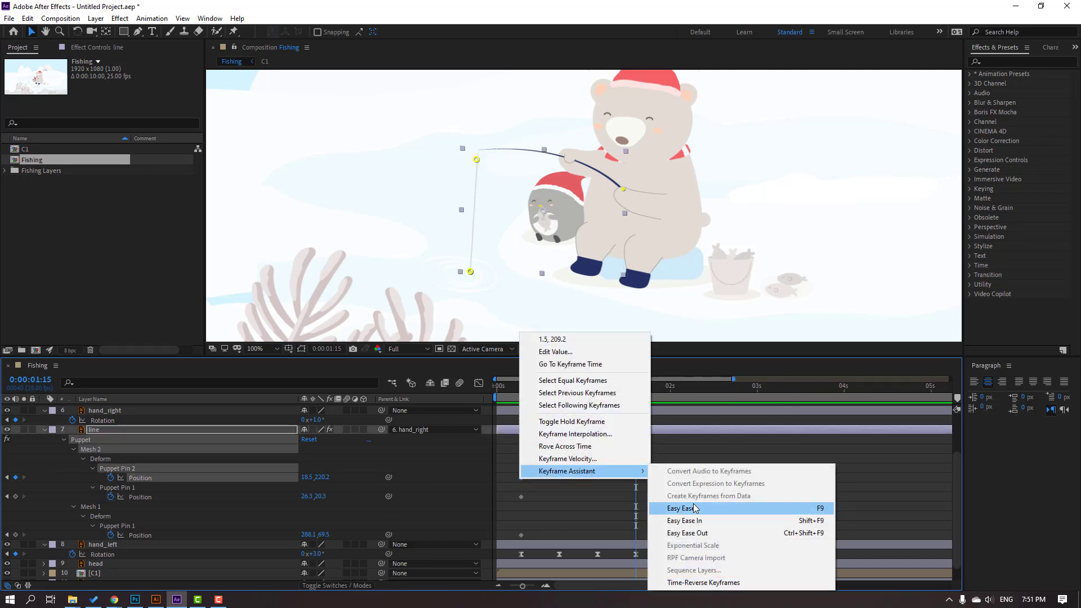
click(694, 508)
key(space)
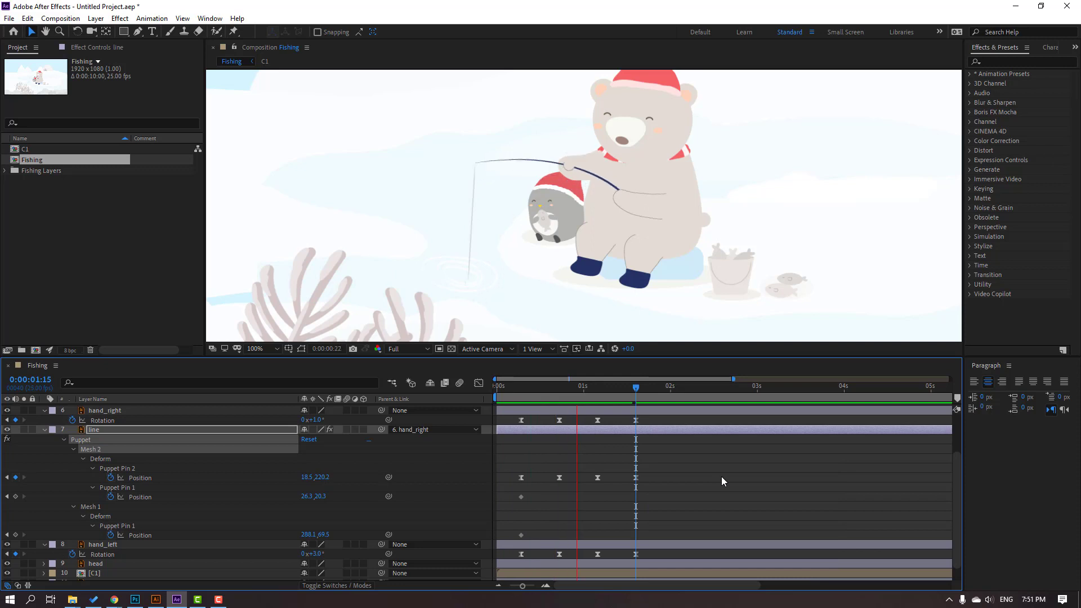
scroll(448, 292, down, 2)
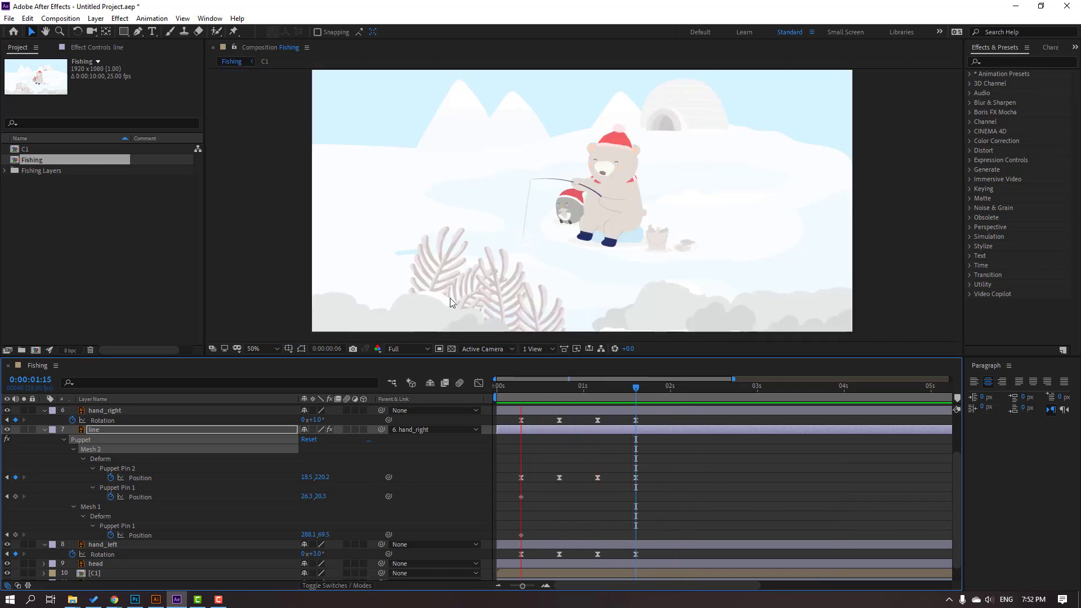
key(space)
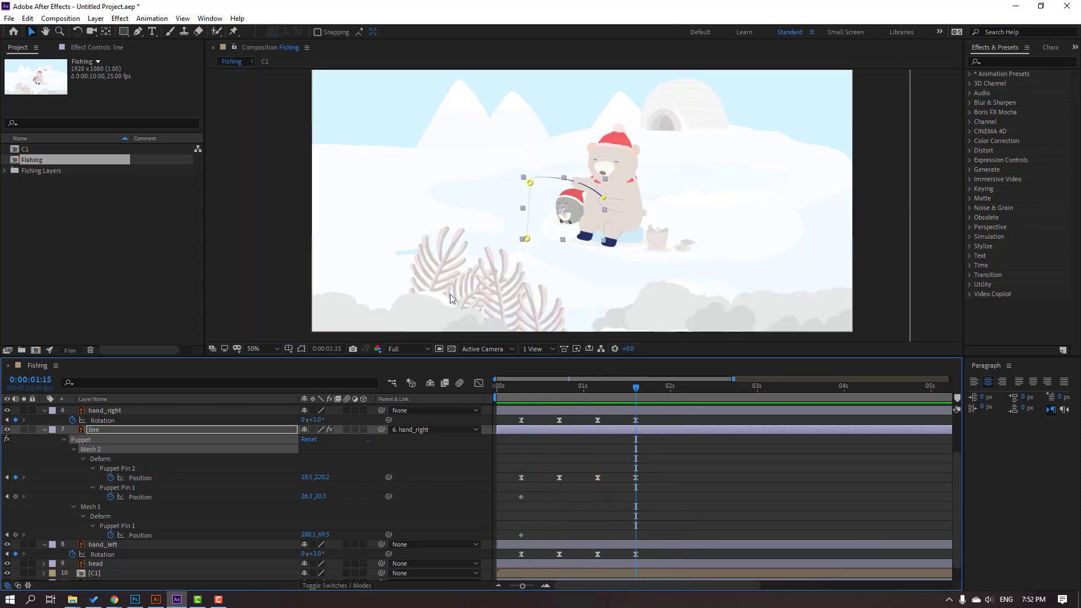
key(space)
scroll(530, 253, up, 2)
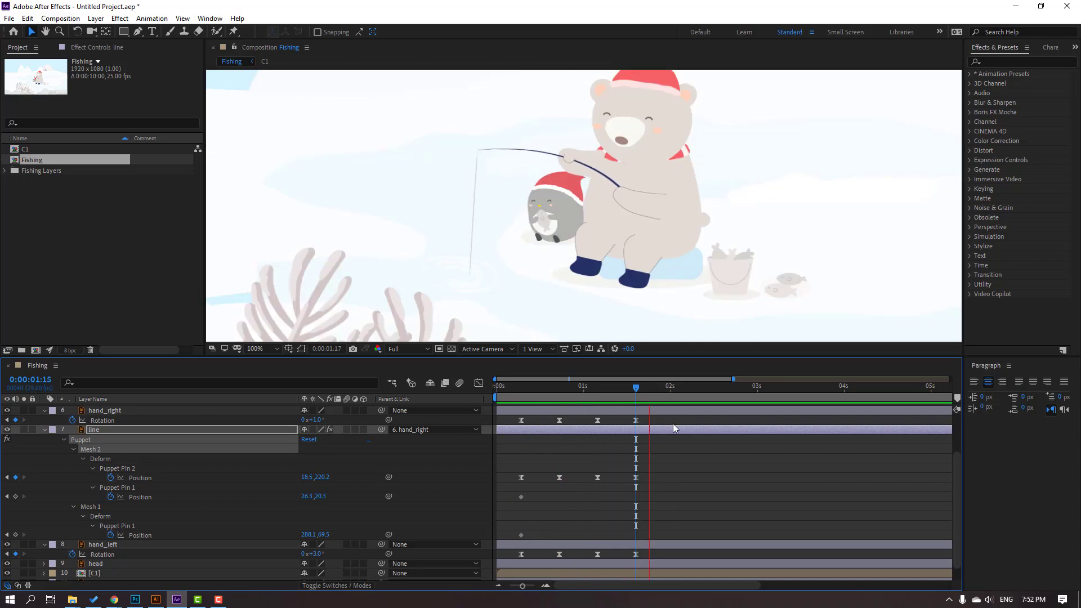
key(space)
Add two later bottom-pin keyframes near x 14.5 to extend the sway, then preview
drag(597, 386, 667, 387)
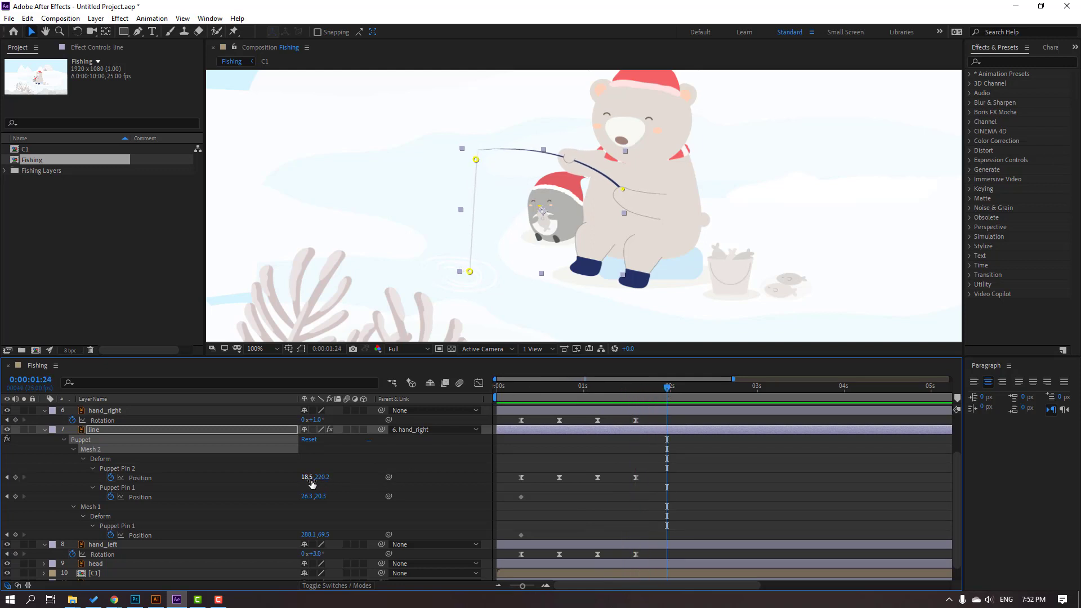
drag(307, 478, 305, 478)
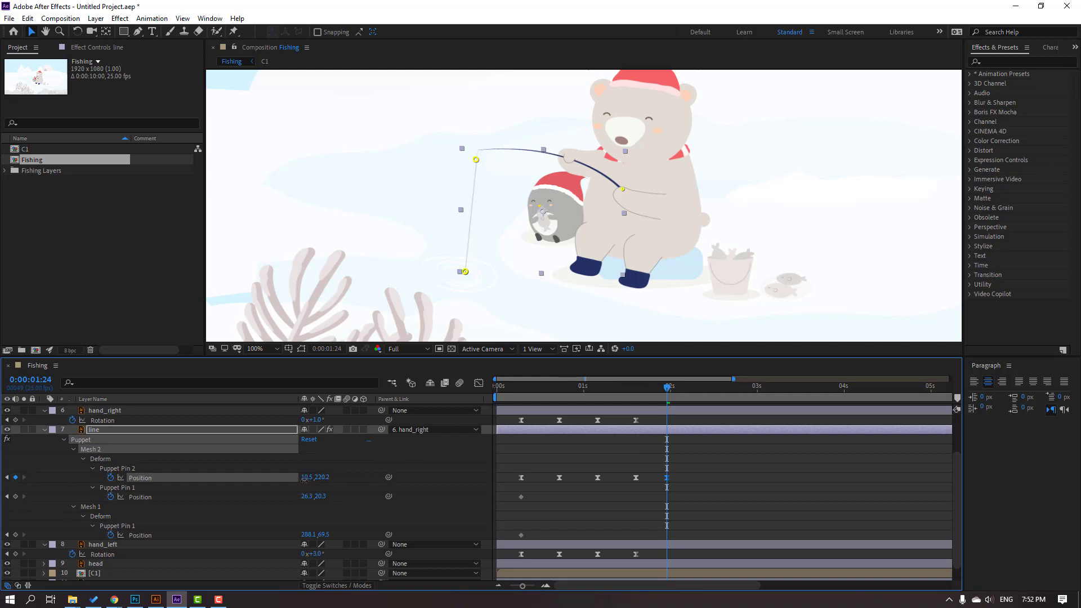
drag(619, 386, 696, 395)
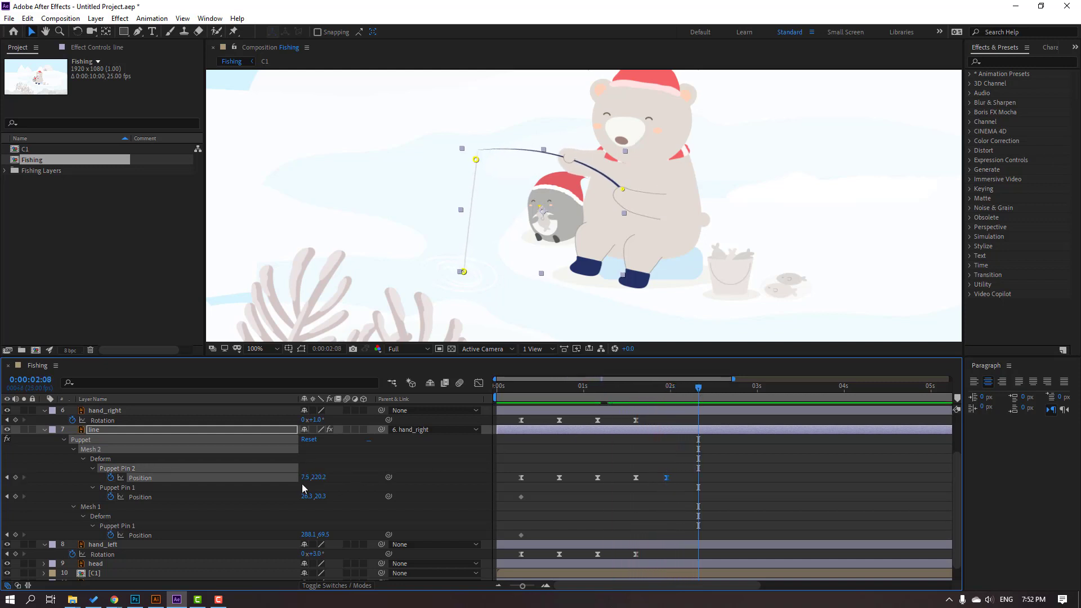
drag(304, 478, 307, 478)
click(744, 473)
key(space)
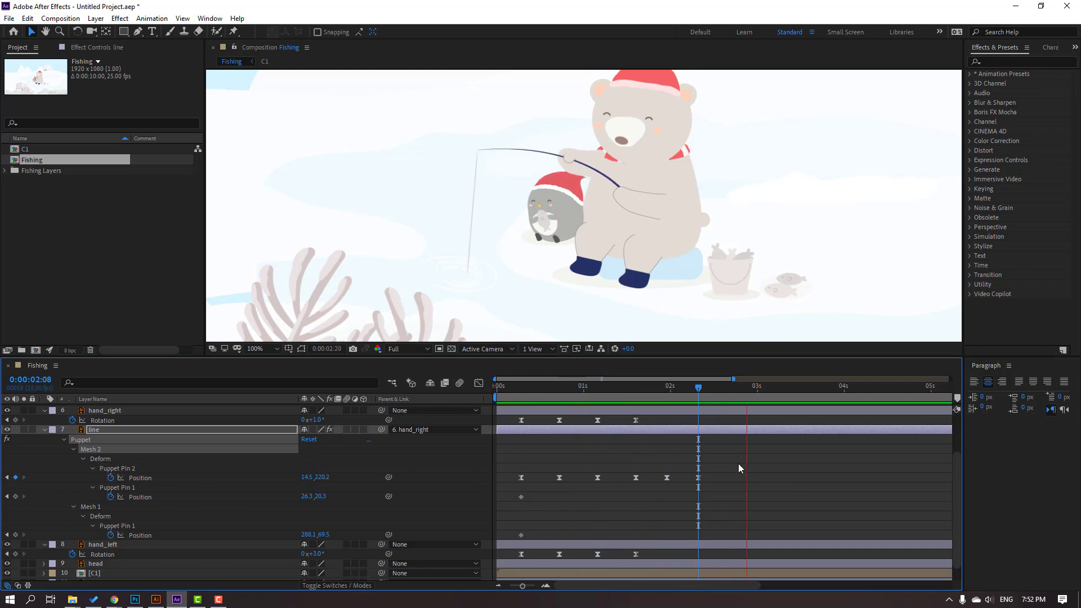
key(space)
Spread the later Puppet Pin 2 keyframes apart to slow the sway, and preview it
drag(731, 471, 620, 485)
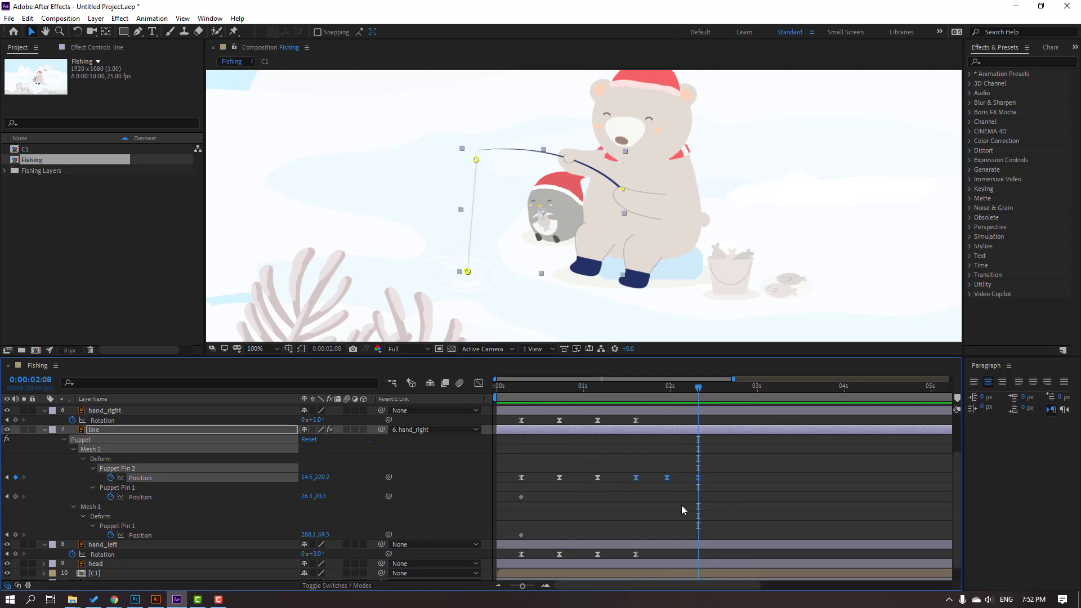
alt+drag(700, 482, 728, 482)
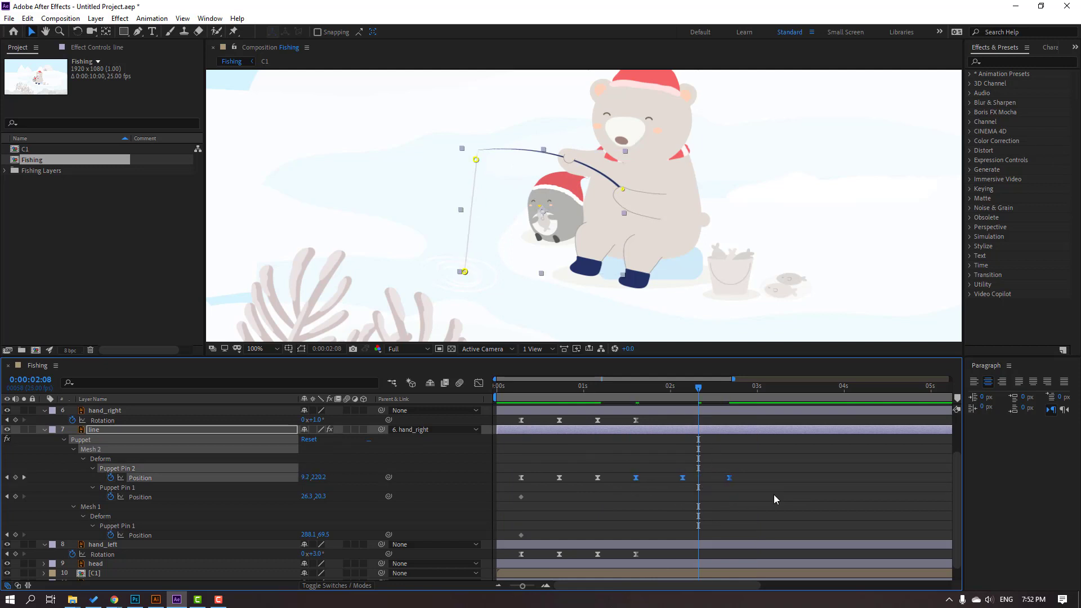
click(720, 456)
key(space)
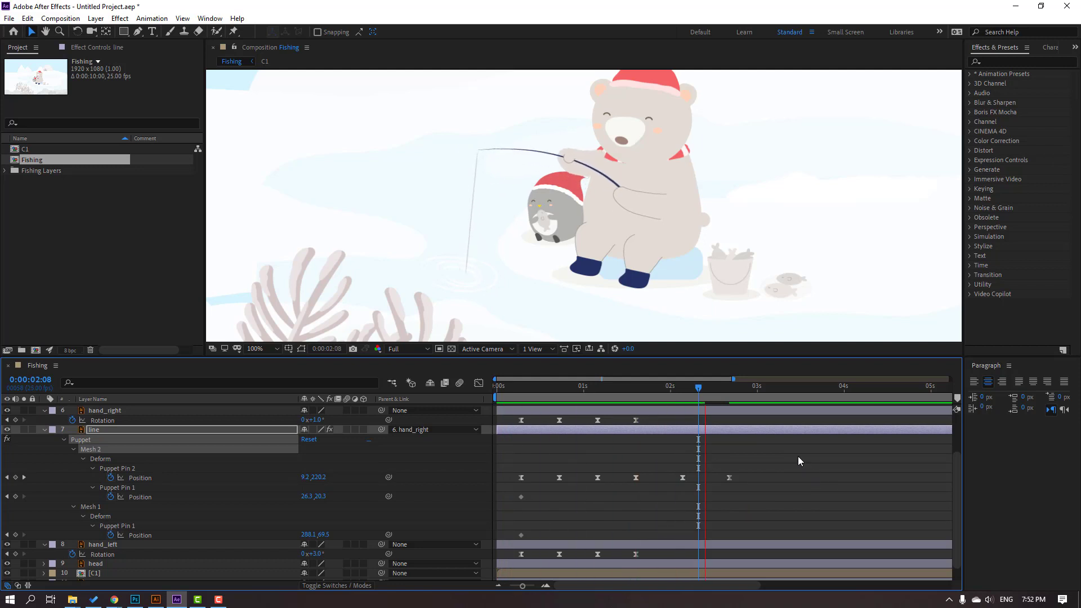
scroll(449, 266, down, 2)
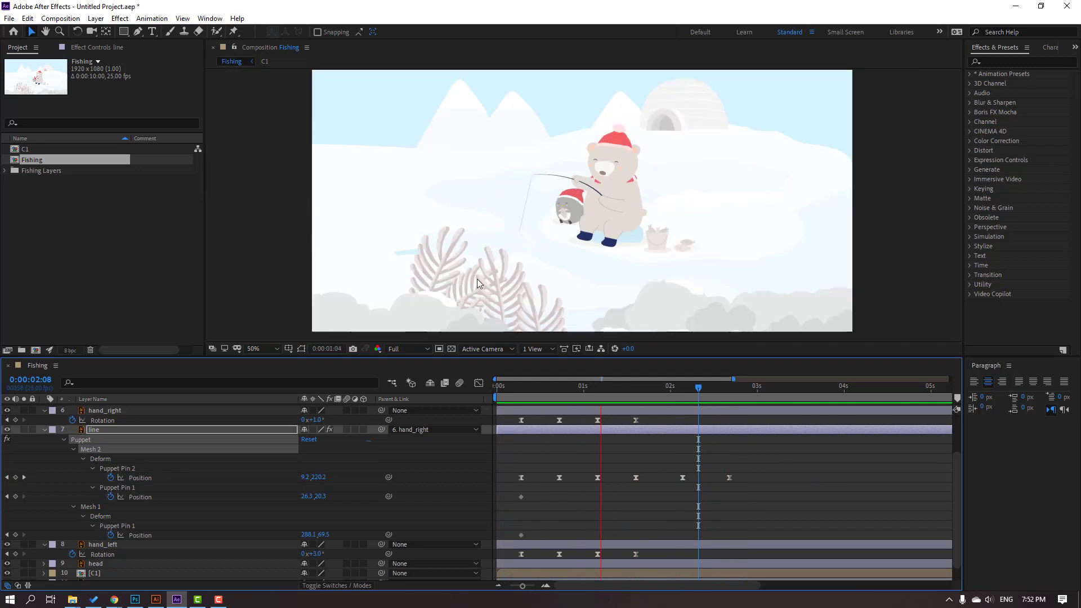
key(space)
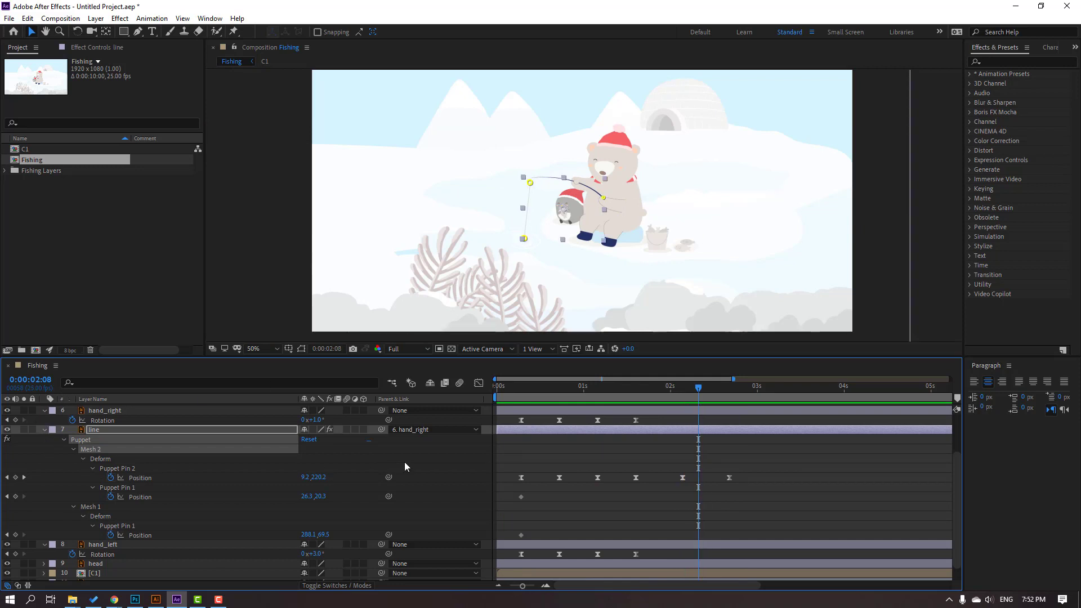
Collapse the line layer, move to about one second, and select the head layer
click(44, 430)
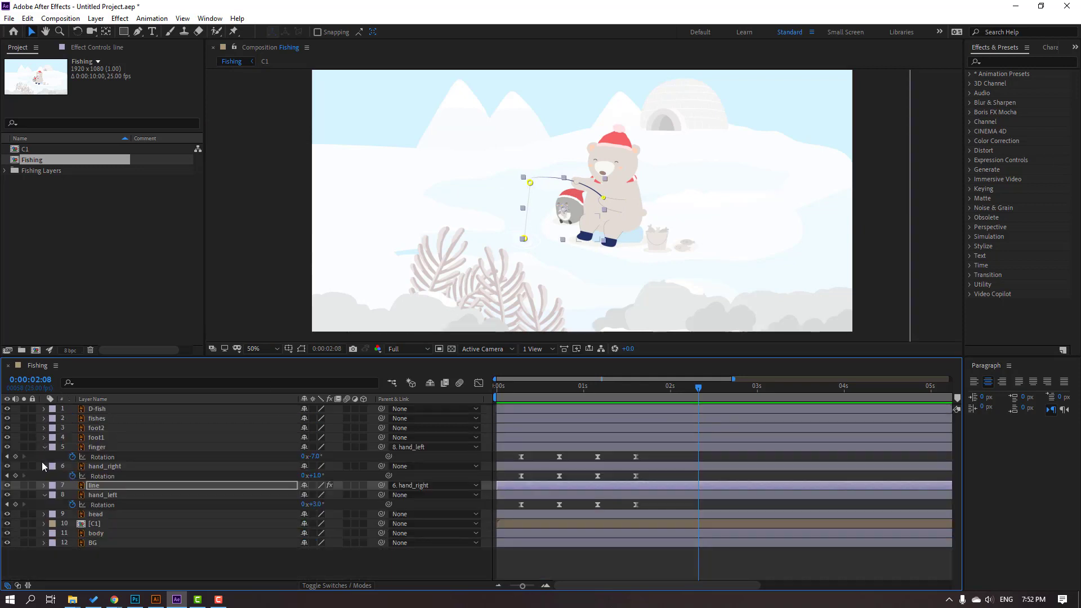
drag(635, 389, 586, 388)
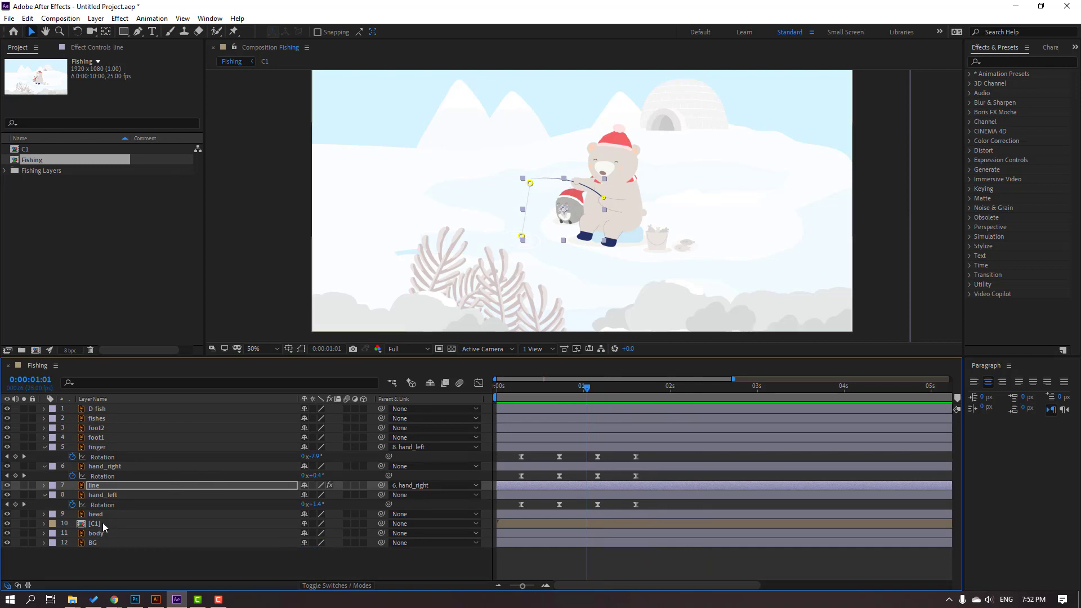
click(94, 517)
With the head soloed, drag its anchor point down to the bottom edge using Pan Behind
click(20, 515)
scroll(687, 150, up, 1)
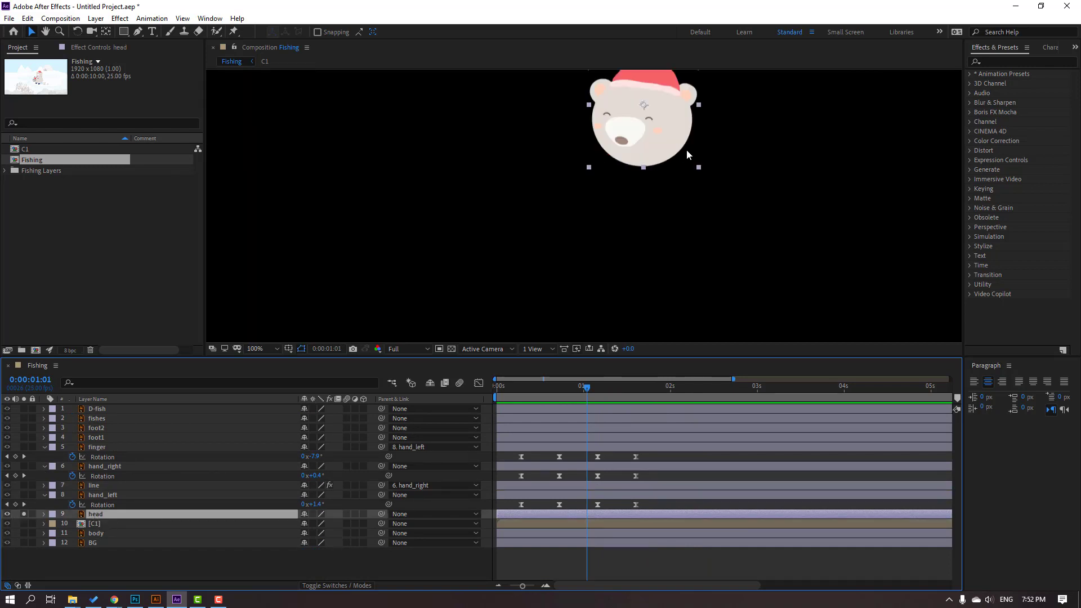
scroll(686, 150, up, 1)
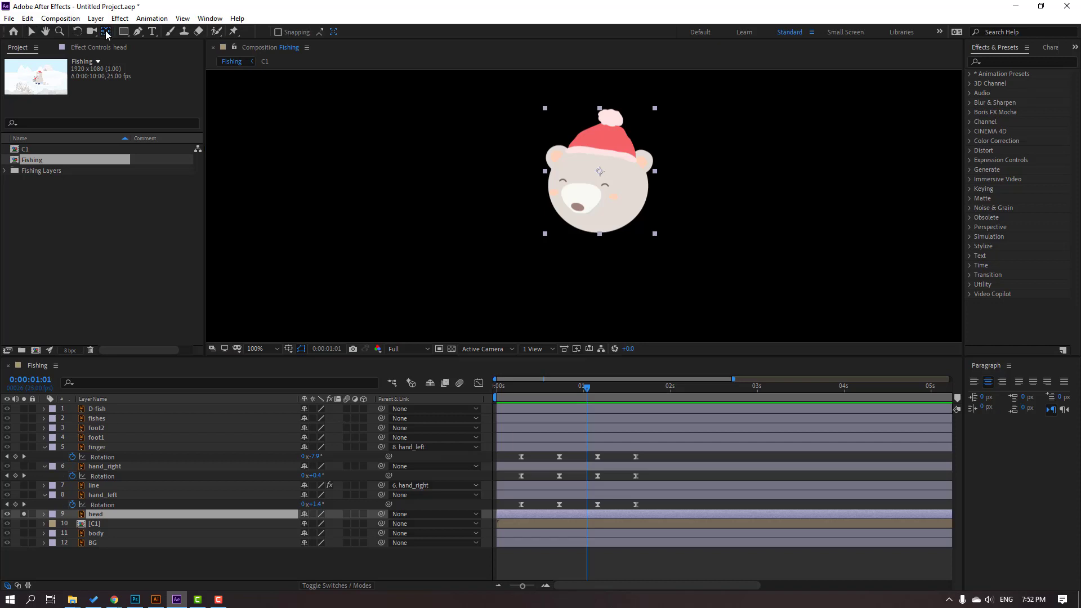
click(107, 32)
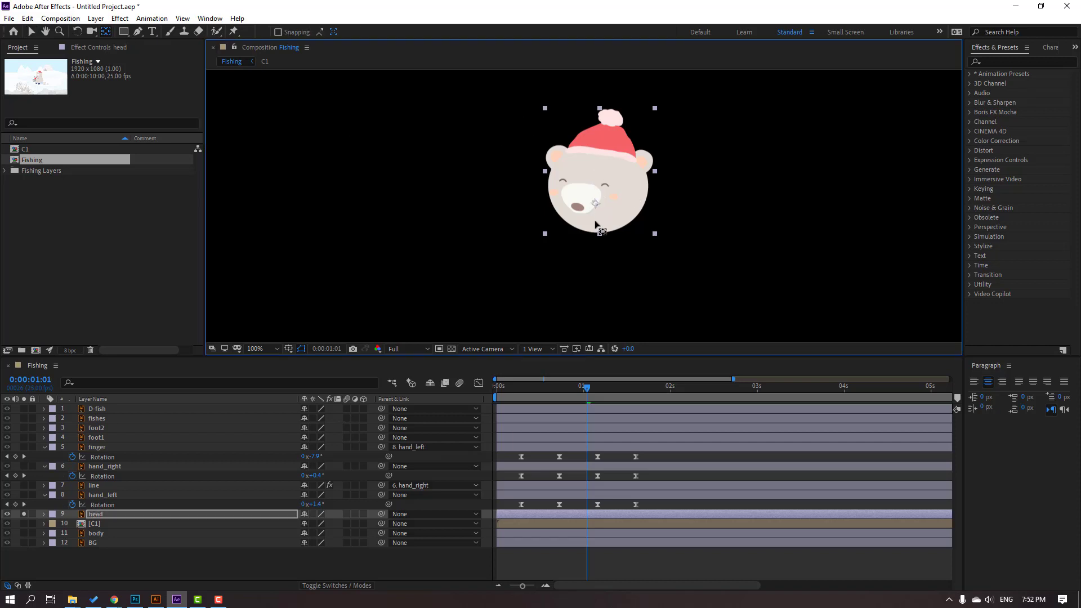
drag(601, 175, 596, 231)
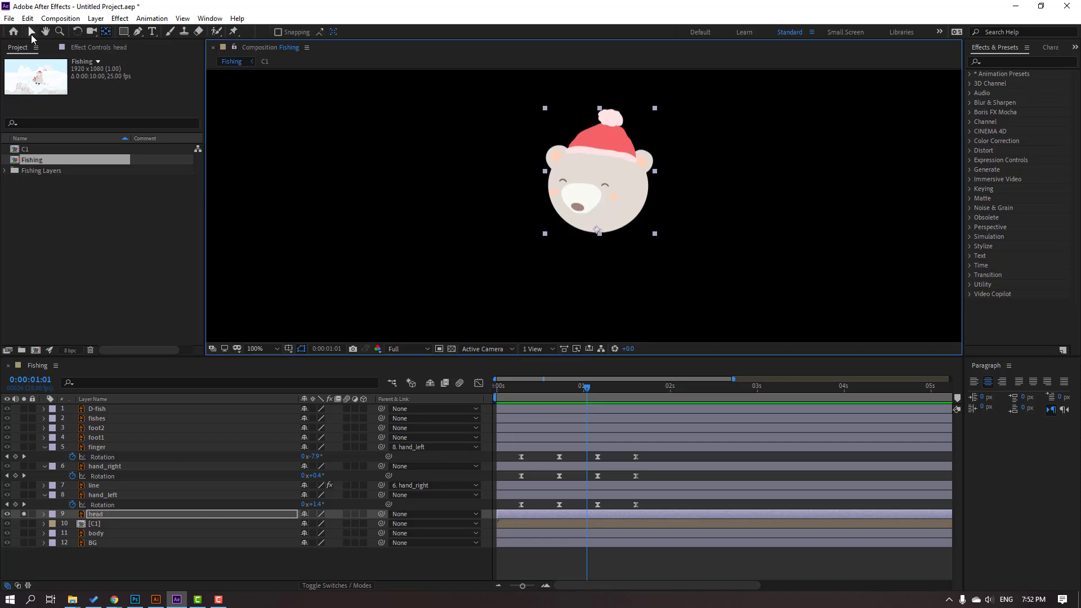
click(31, 34)
click(23, 514)
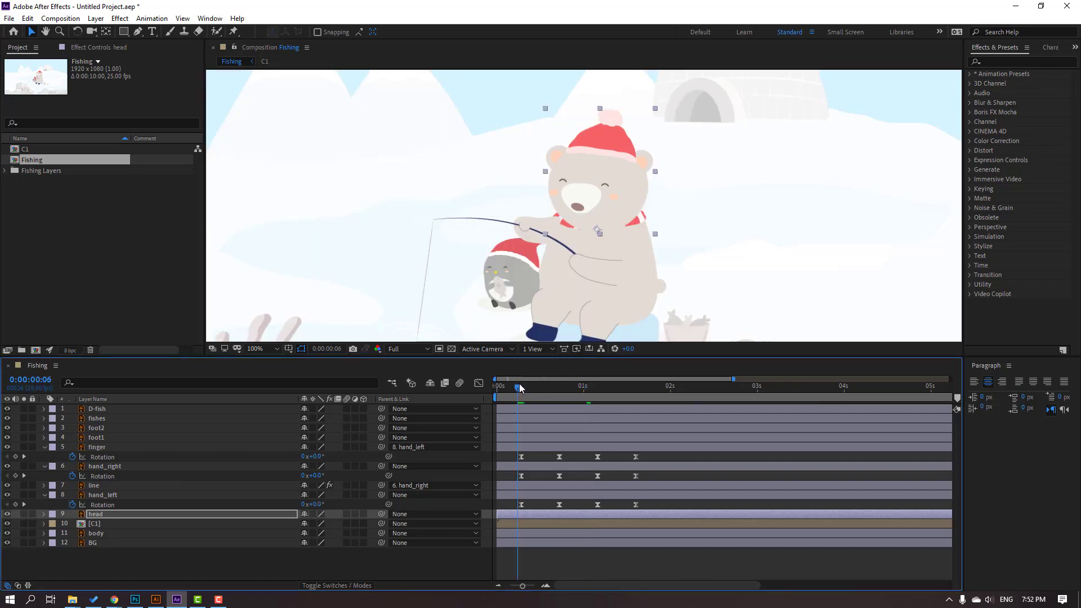
click(519, 385)
Keyframe the head's Rotation at the start and tilt it at frame 11, then preview
key(r)
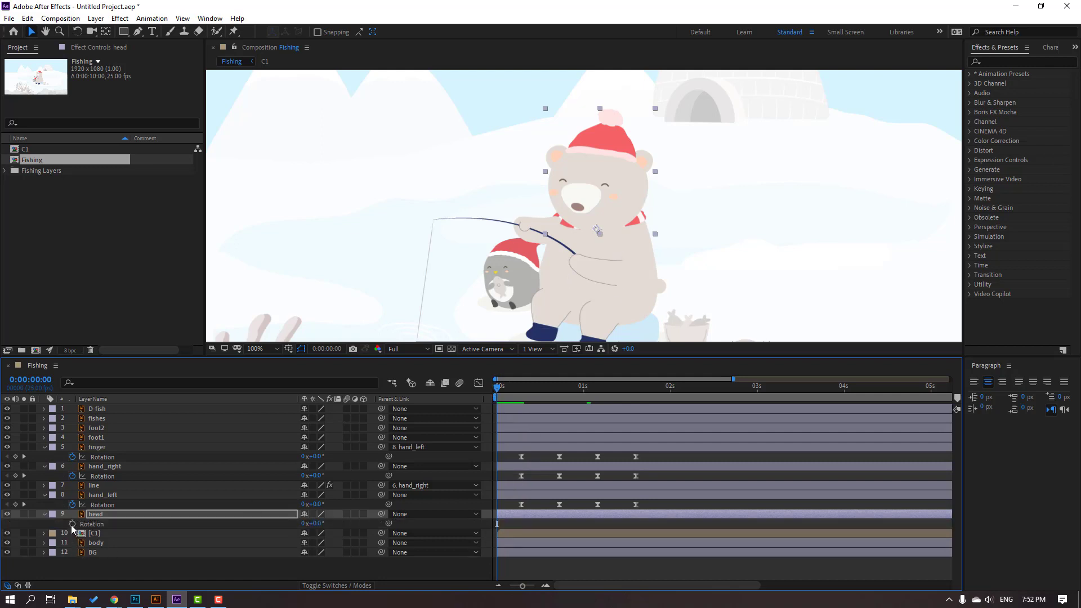
click(72, 524)
drag(512, 389, 529, 396)
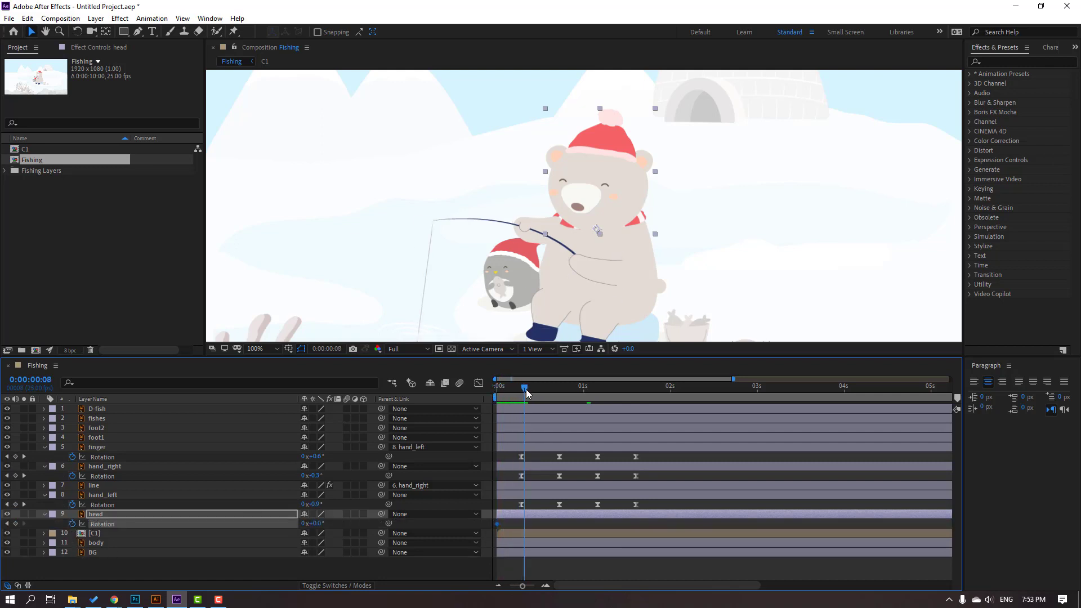
drag(315, 523, 313, 526)
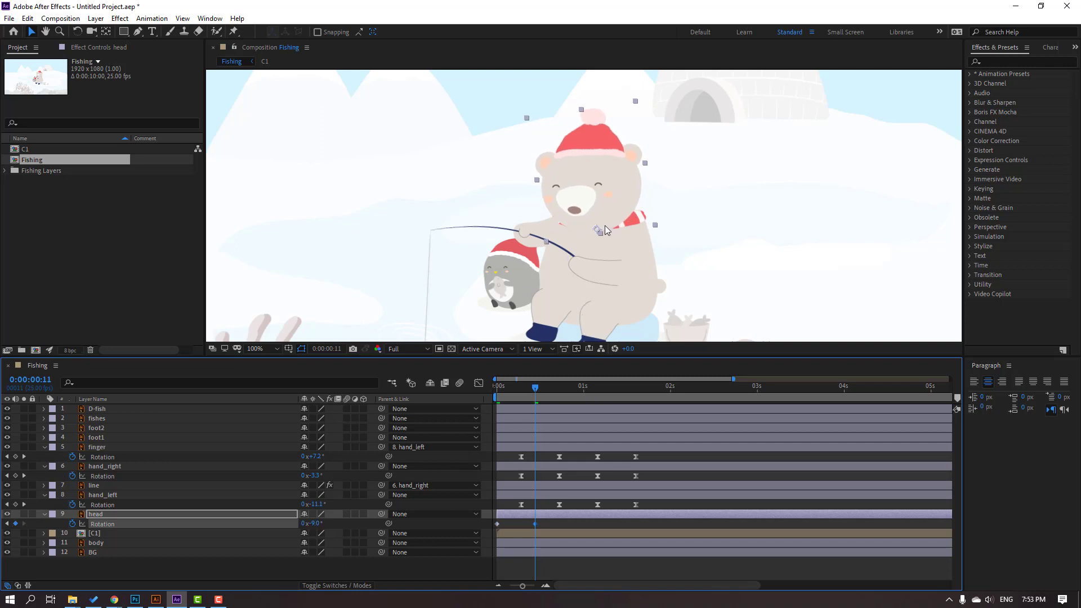
drag(604, 225, 606, 222)
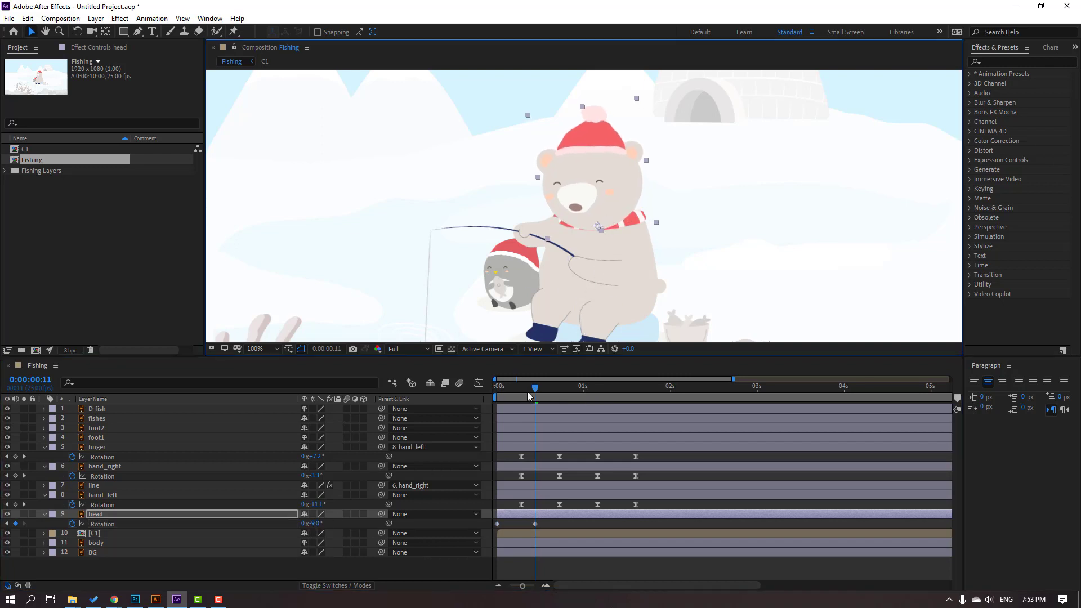
key(KP_0)
key(space)
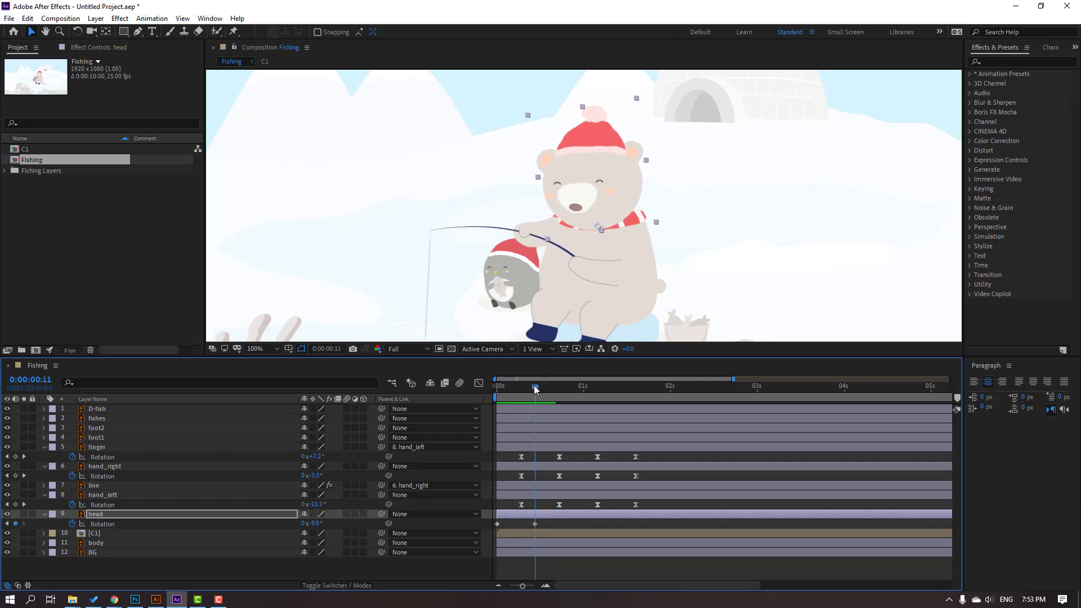
scroll(553, 222, down, 2)
key(space)
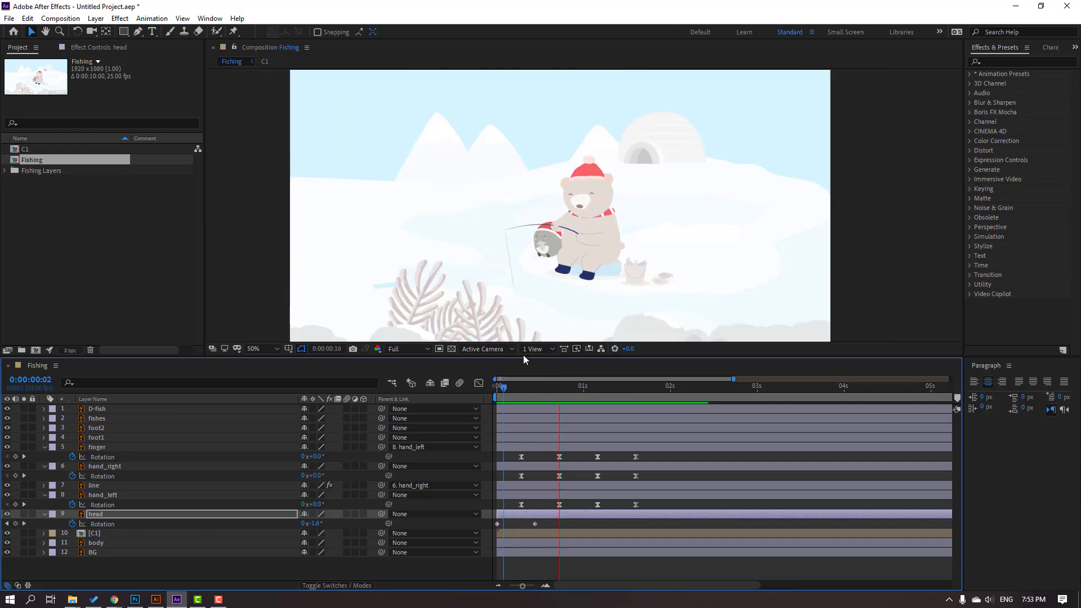
key(space)
Ease the head rotation keyframes and add a 2° rotation just past one second
click(534, 524)
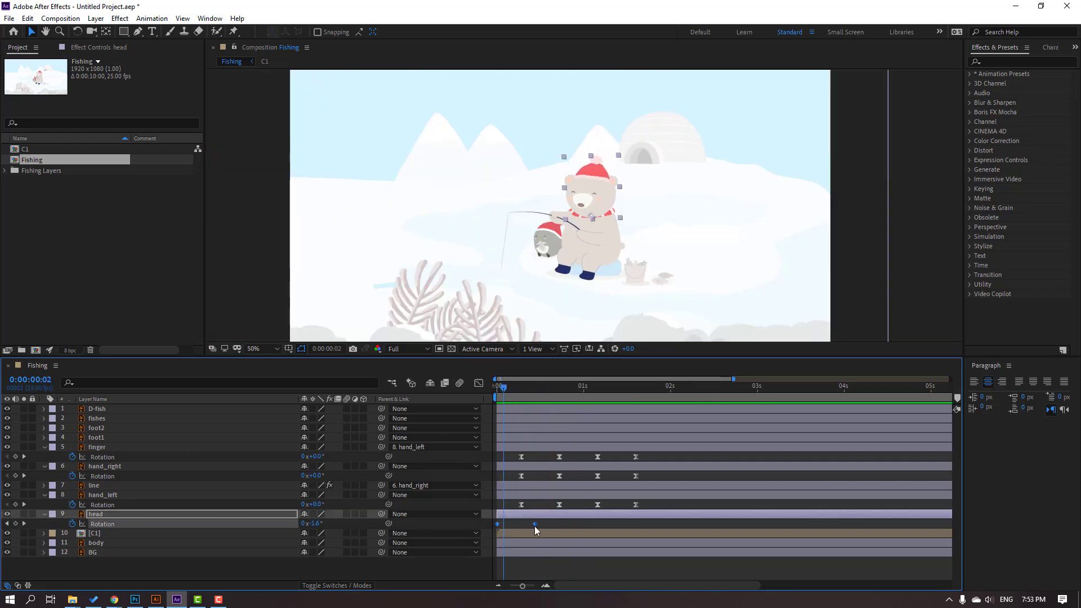
right_click(535, 524)
mouse_move(586, 518)
click(692, 501)
drag(519, 386, 593, 394)
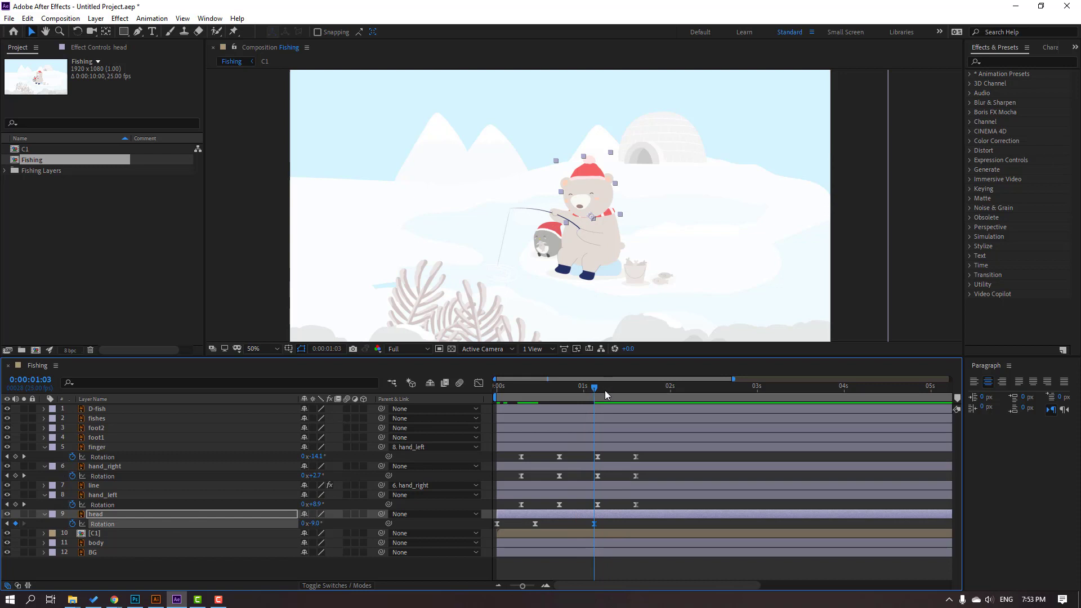
click(629, 395)
click(316, 524)
key(Return)
Shift the last rotation keyframes later and return to the start of the animation
key(space)
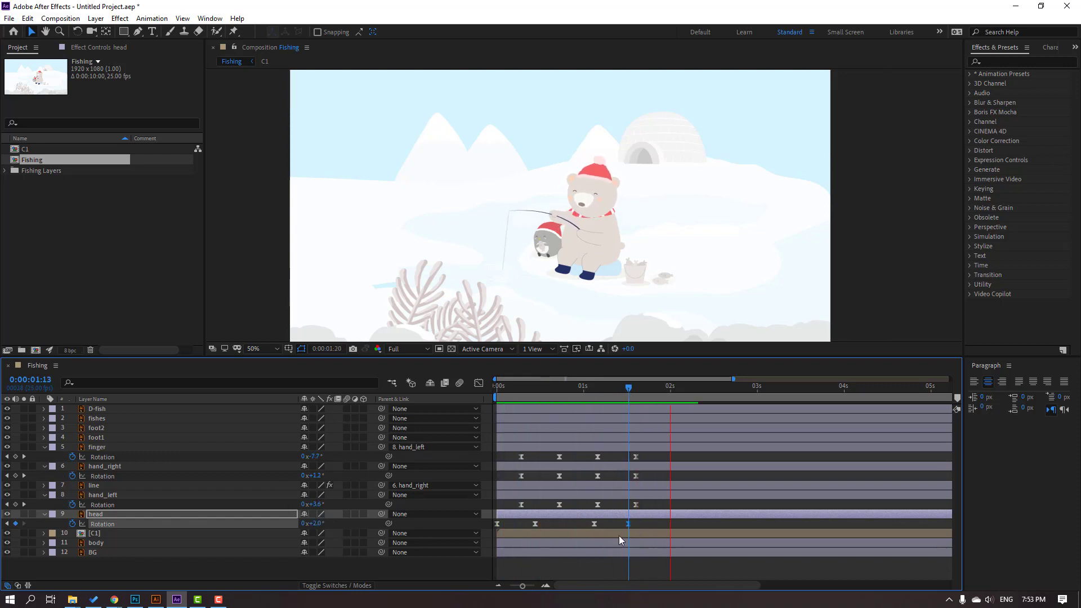
drag(628, 523, 601, 525)
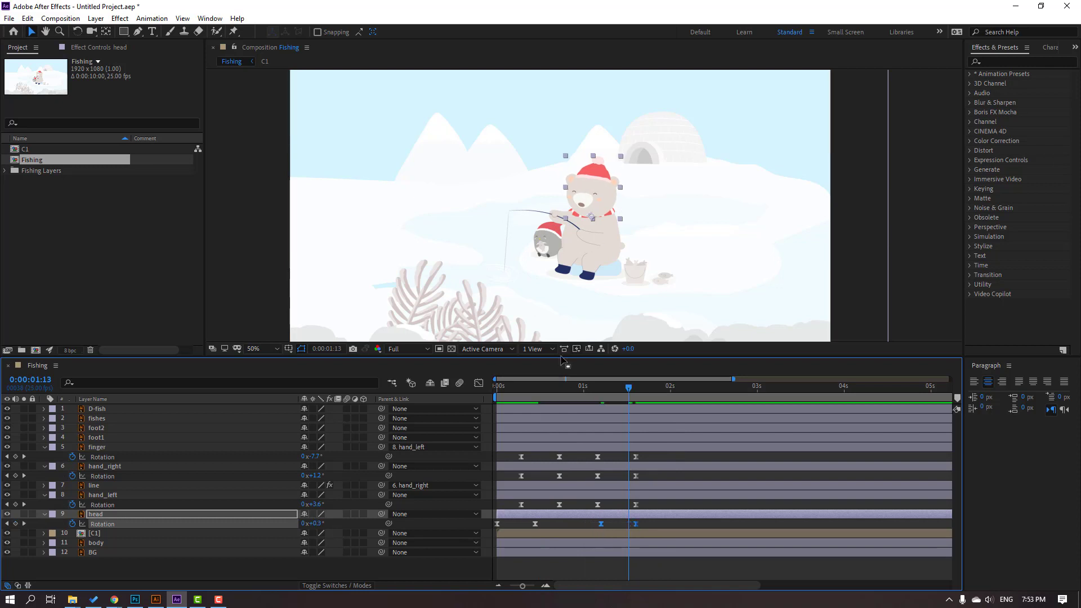
drag(582, 387, 496, 388)
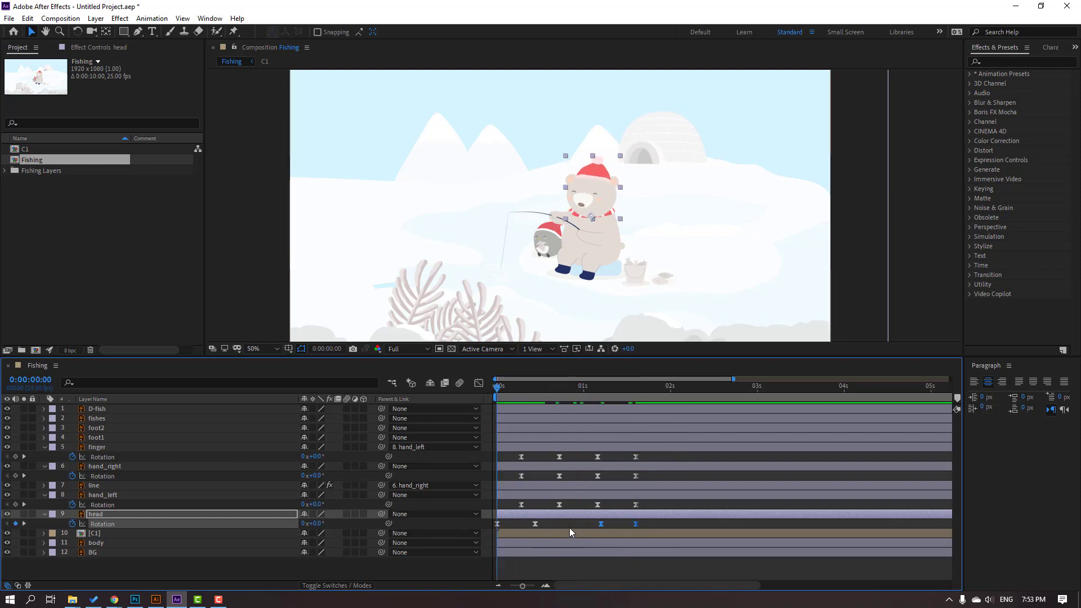
click(526, 516)
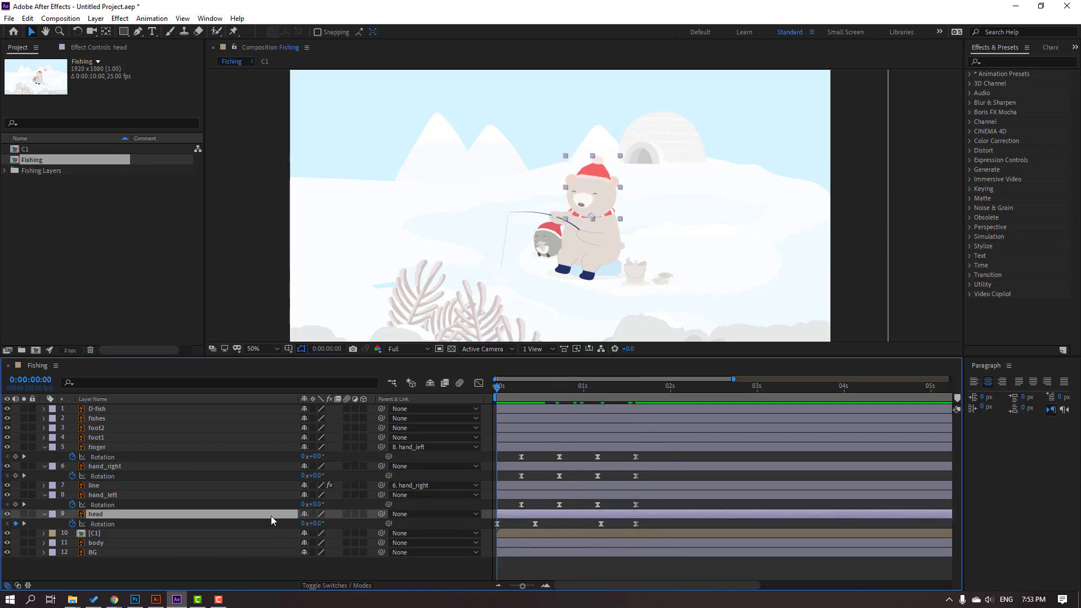
Keyframe head Position at 0, nudge it down at frame 5, and restore the start at frame 11
key(shift+p)
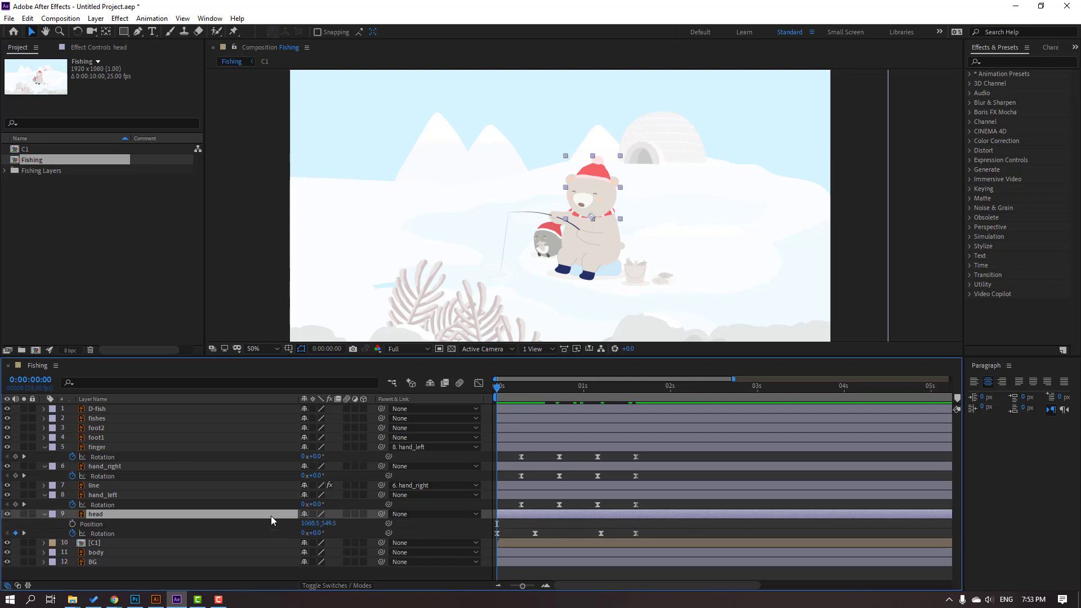
click(71, 524)
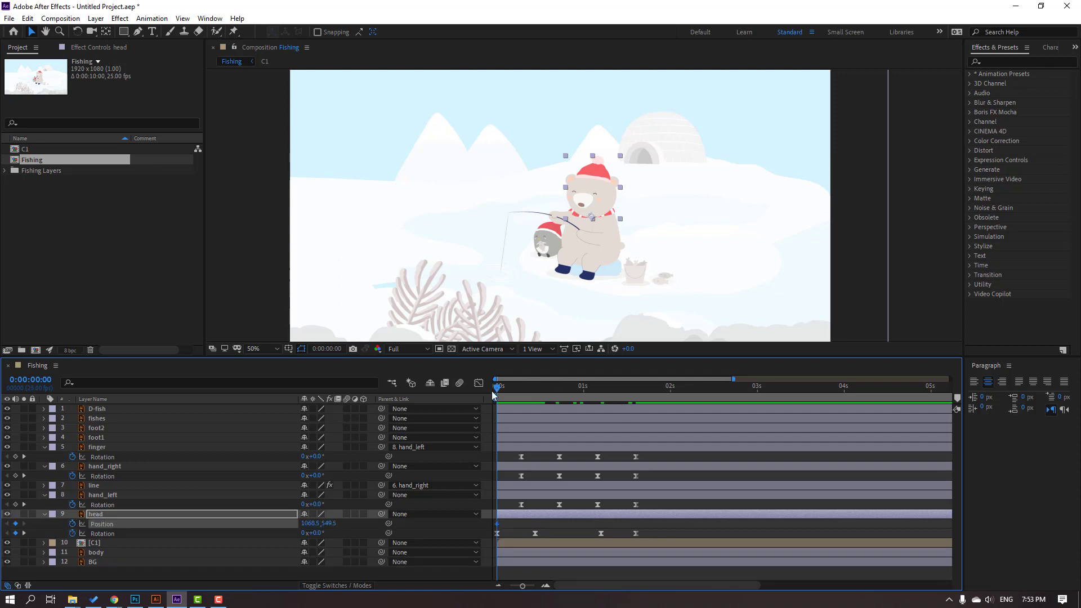
drag(510, 394, 517, 396)
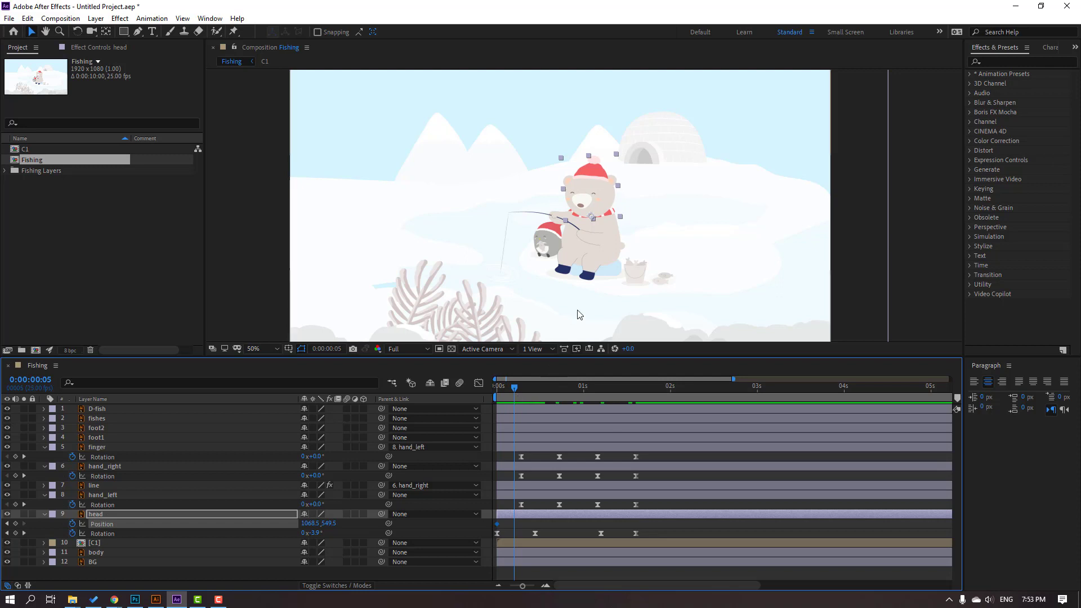
scroll(620, 233, up, 4)
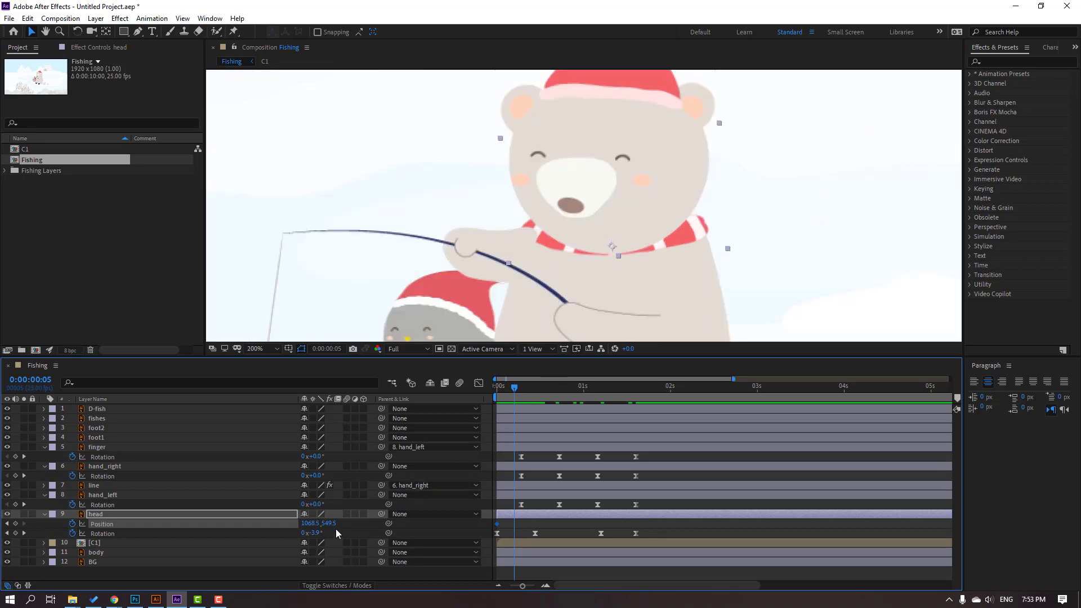
key(Down)
key(Down)
key(Down)
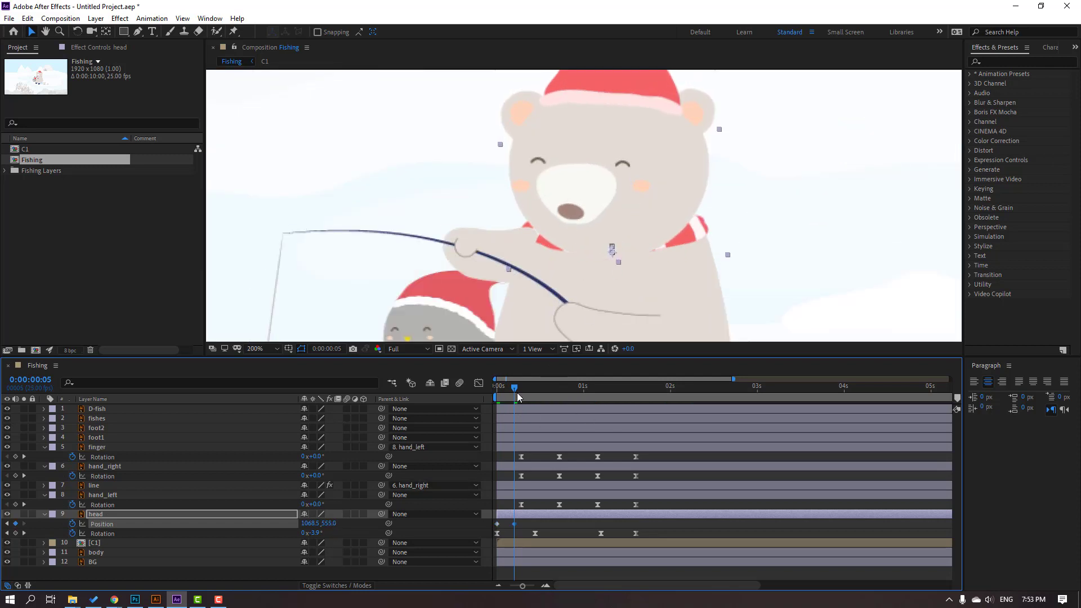
drag(518, 396, 537, 396)
click(497, 524)
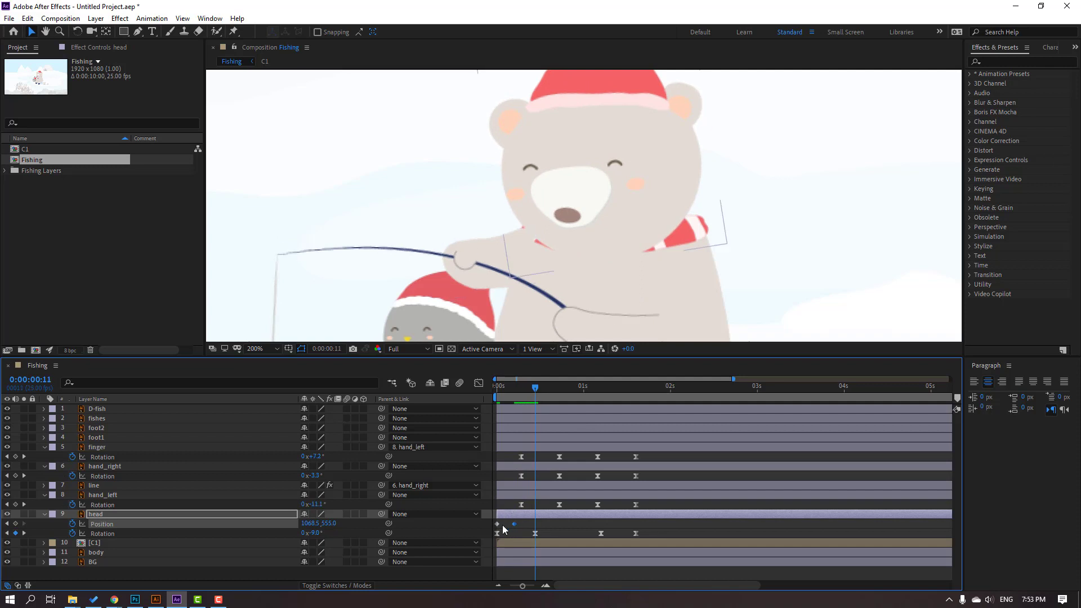
key(ctrl+v)
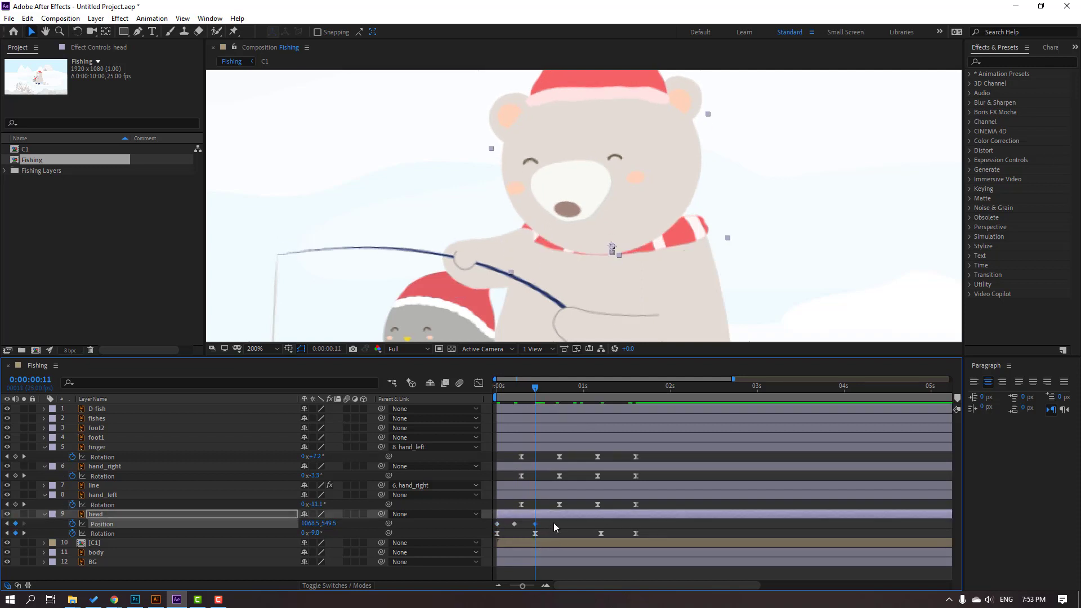
click(498, 524)
Apply Easy Ease to the head's position keyframes and preview the bob
right_click(498, 524)
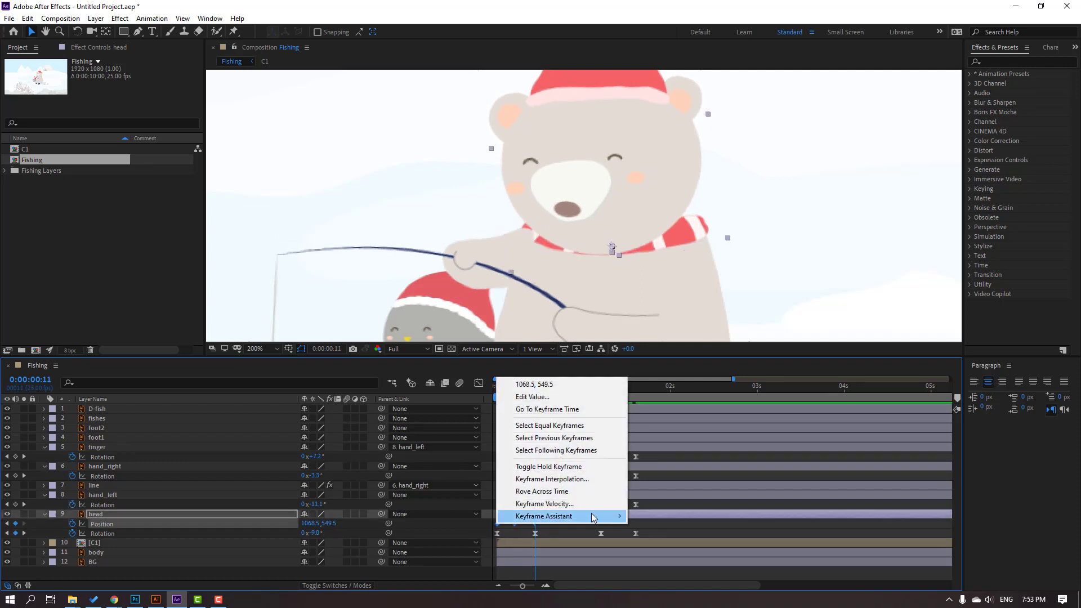
mouse_move(594, 517)
click(676, 440)
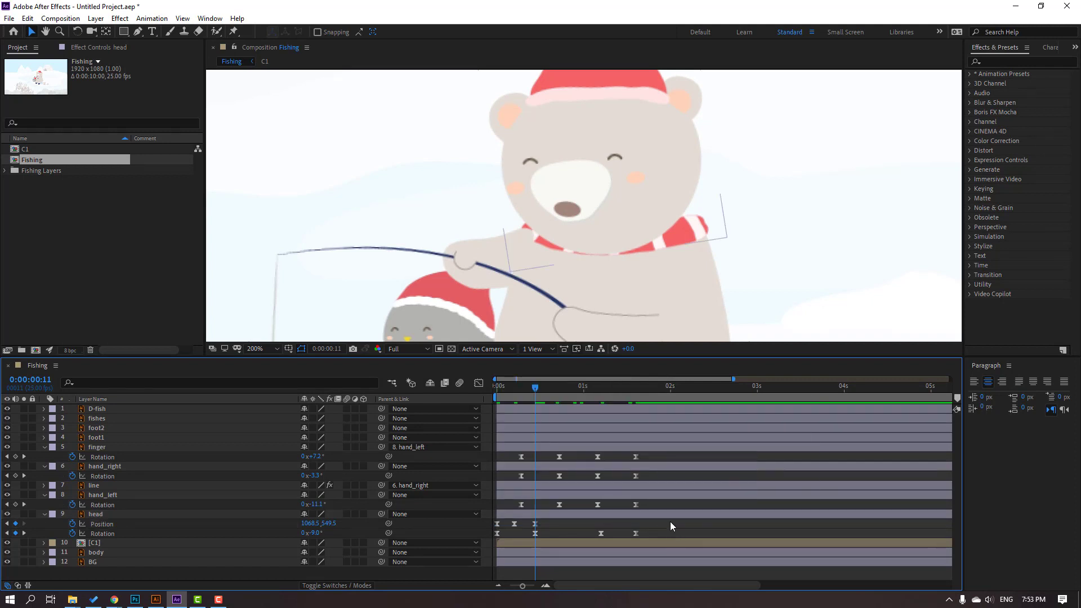
key(space)
key(comma)
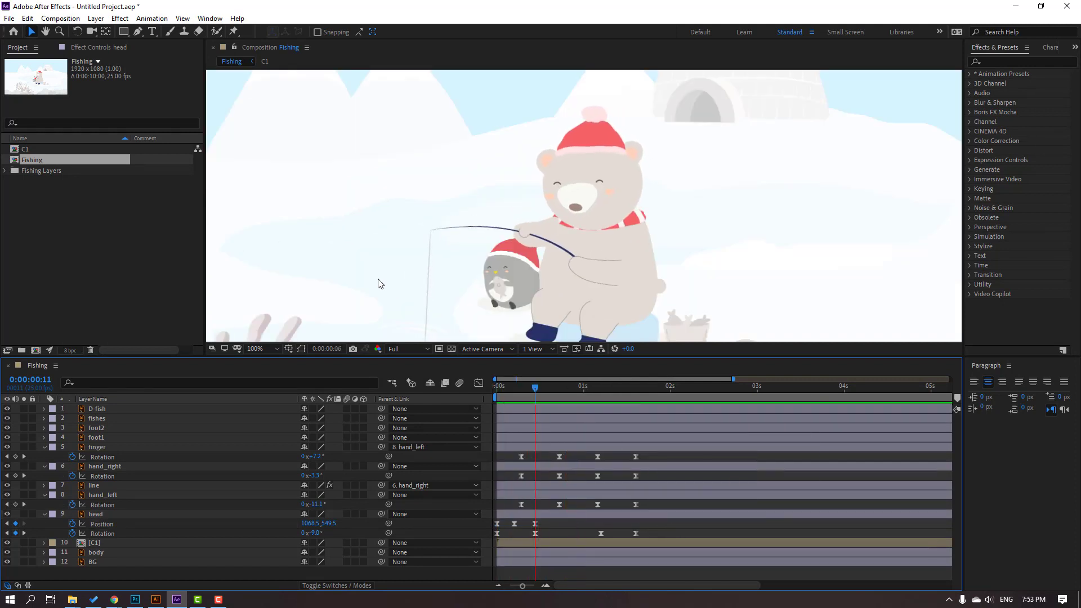
Paste the head's Position keyframes at 1:11 to repeat the down-and-up bob
key(comma)
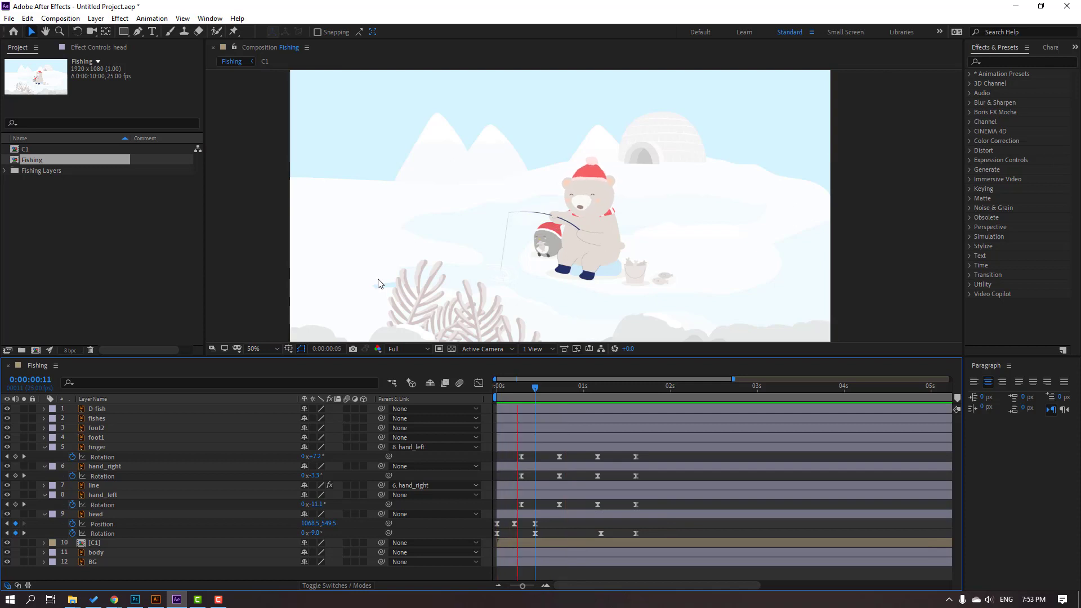
key(period)
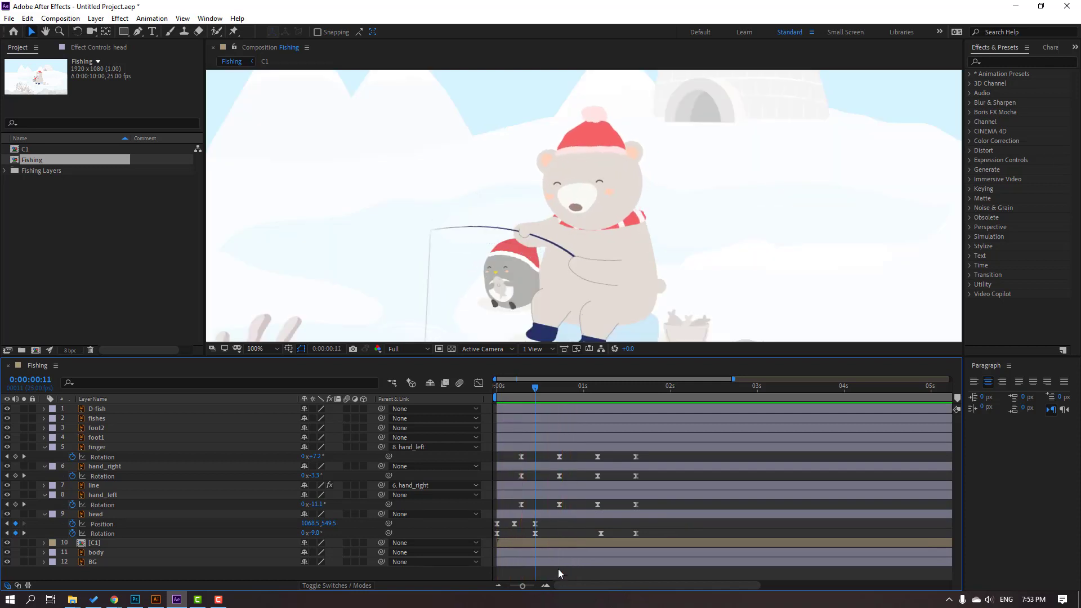
mouse_move(668, 457)
mouse_down()
mouse_move(496, 537)
mouse_move(517, 536)
mouse_up()
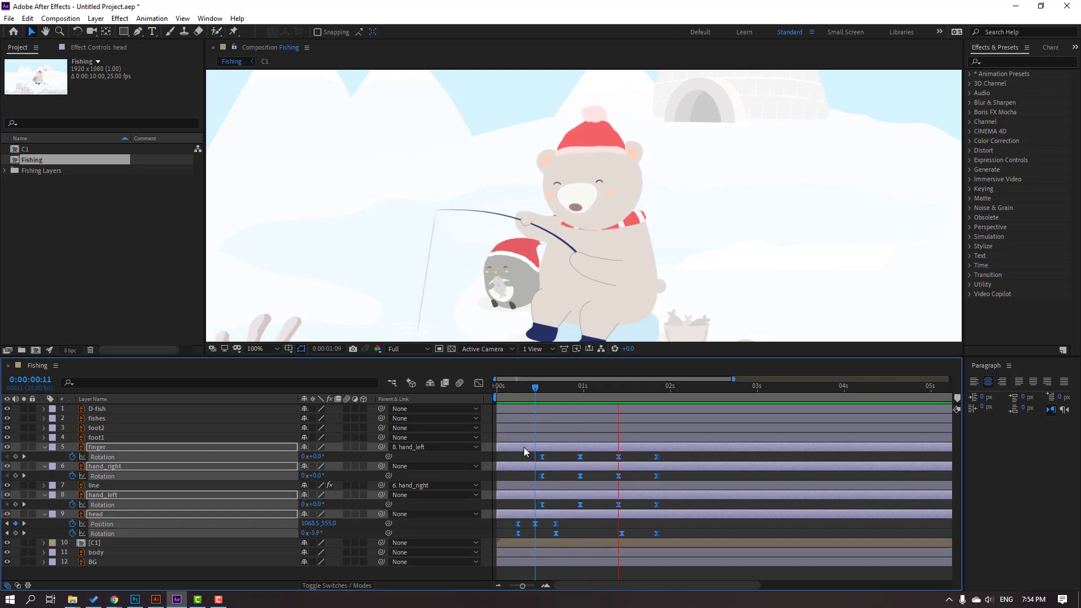
key(comma)
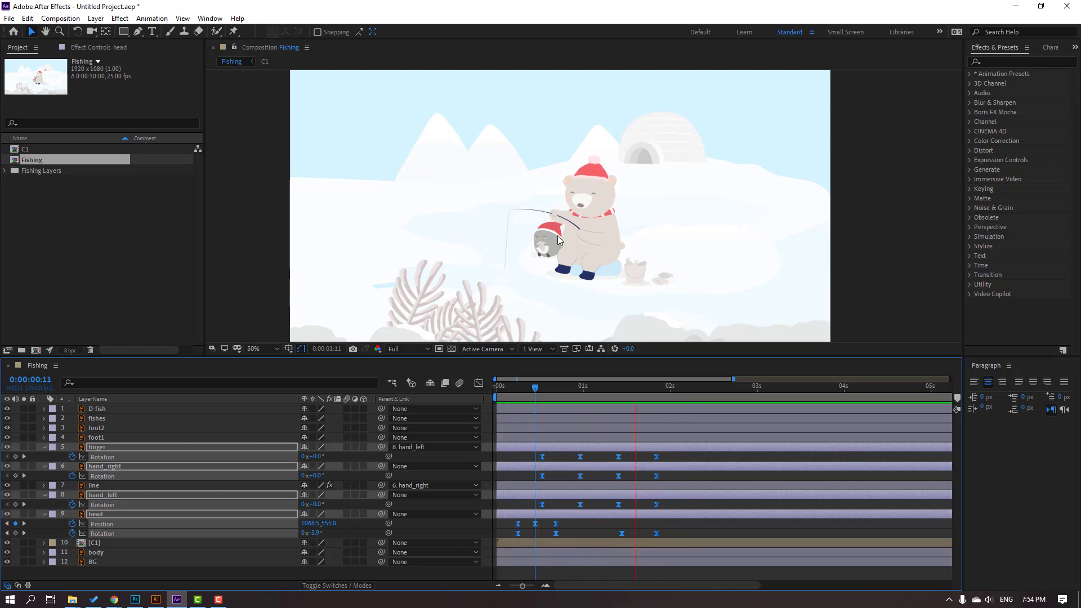
click(576, 527)
click(501, 525)
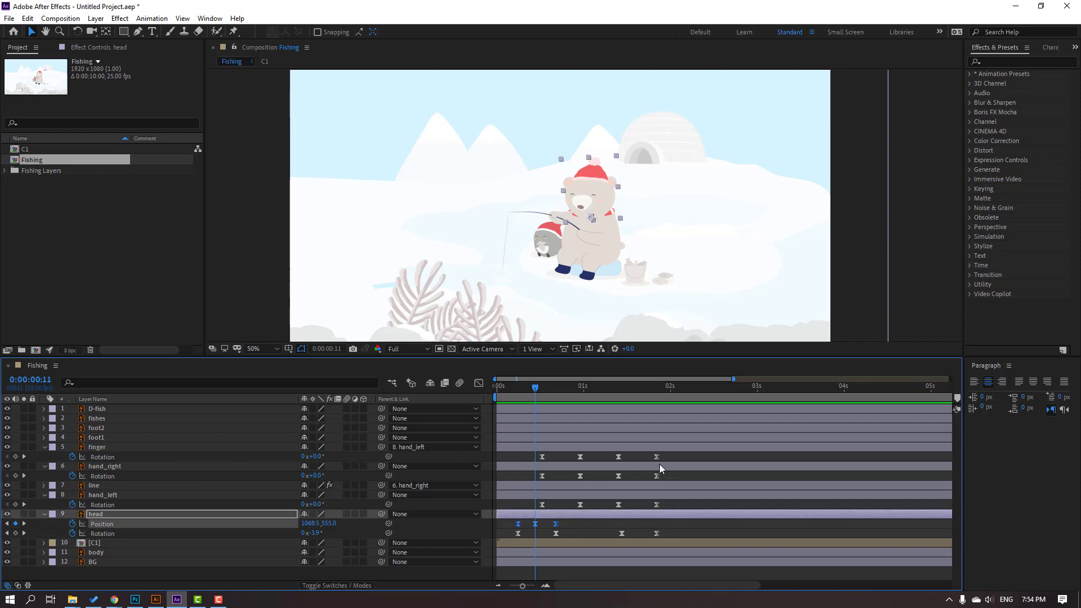
click(621, 386)
key(ctrl+v)
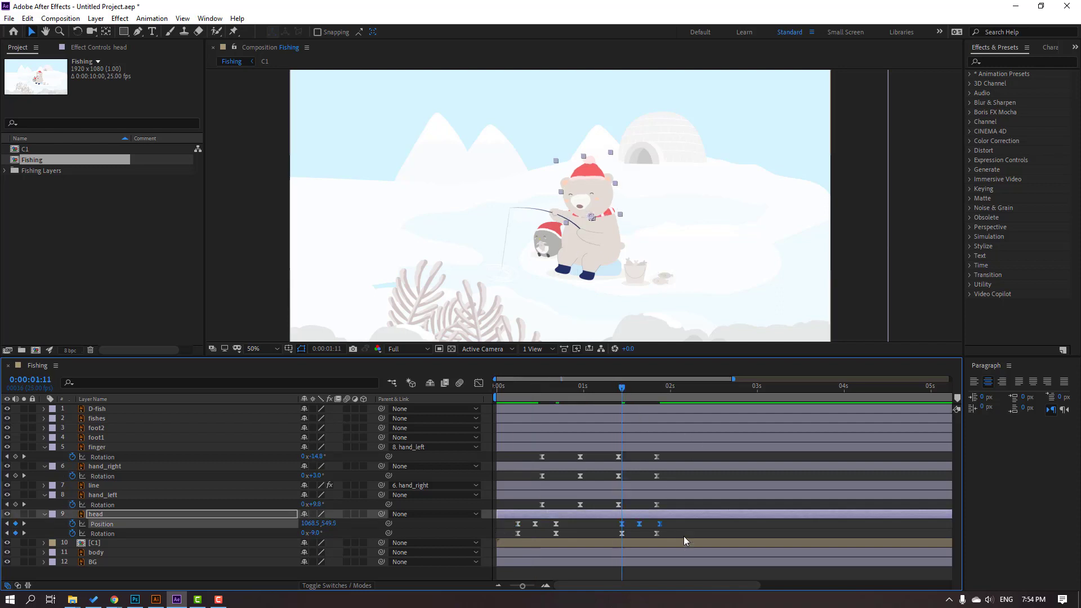
click(663, 531)
Nudge the head's last rotation keyframe slightly later and preview the full ten seconds
drag(656, 533, 660, 533)
click(669, 529)
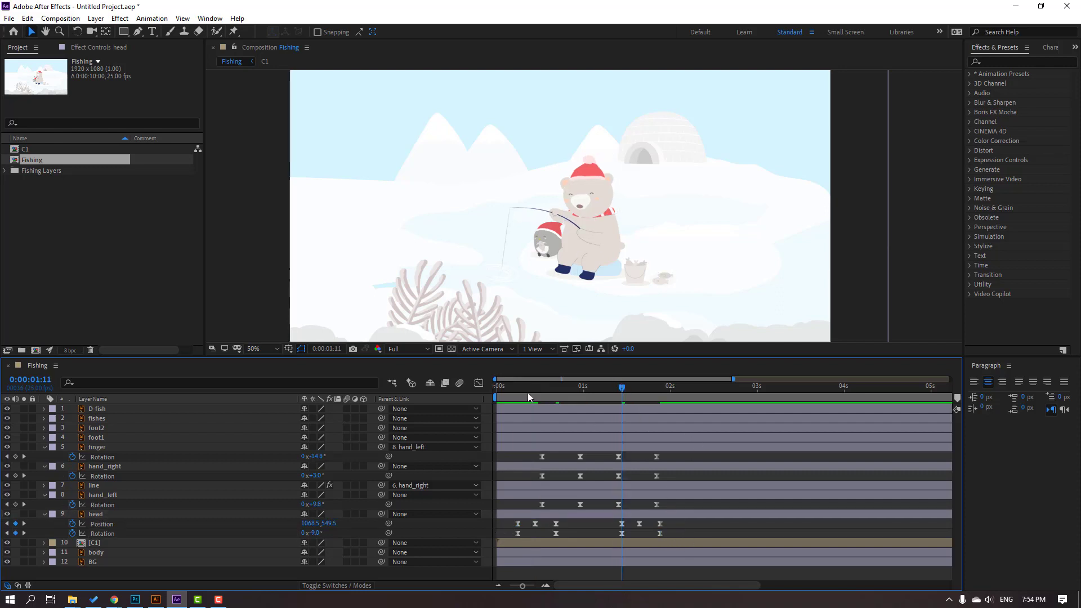
key(space)
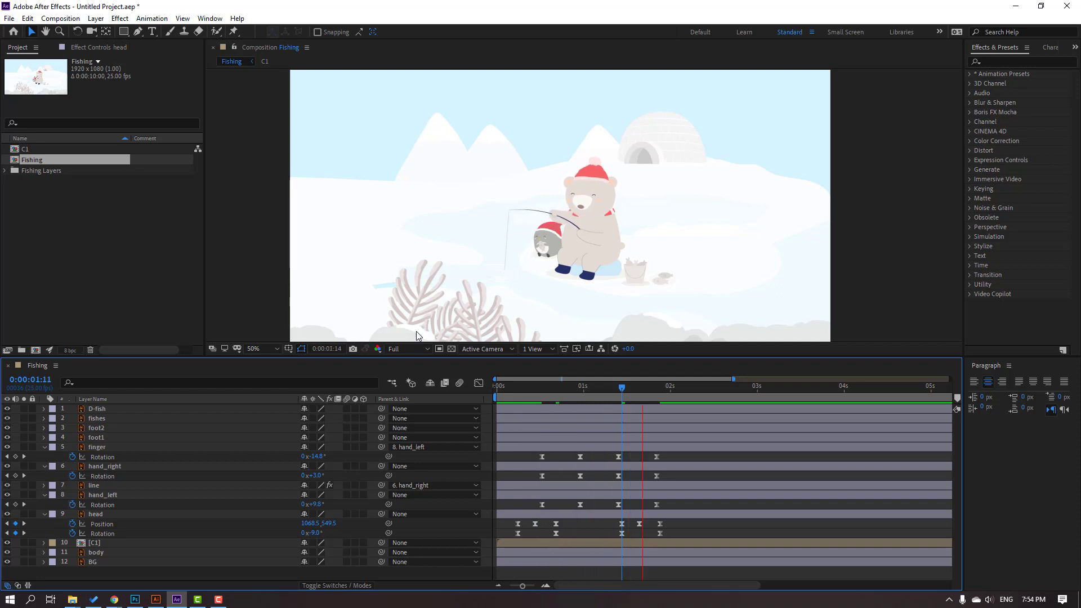
key(minus)
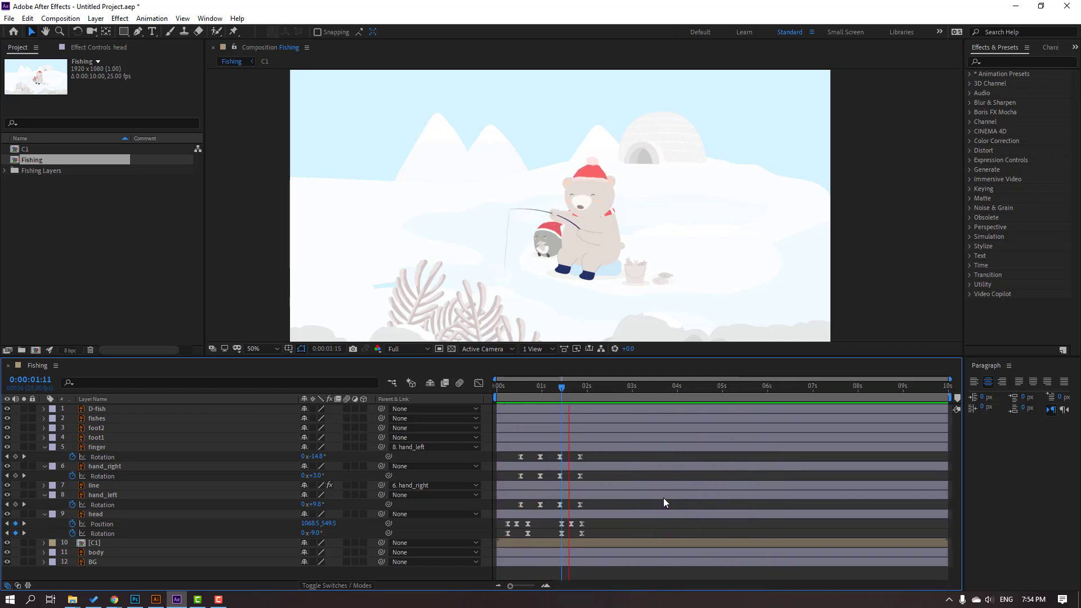
key(space)
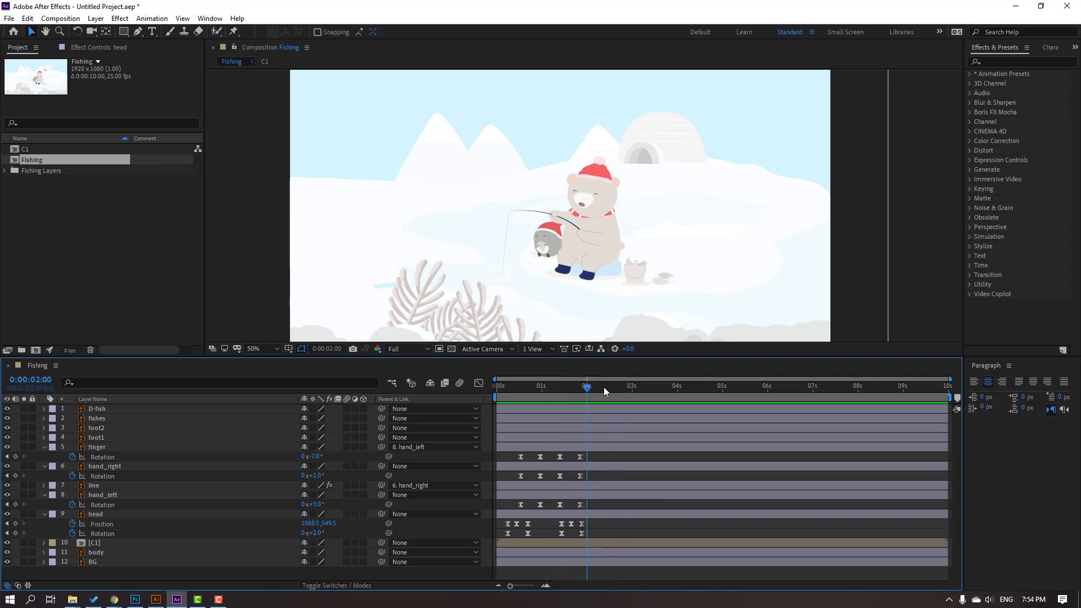
Zoom in on the feet and move foot2's anchor point up to the top of its leg
click(622, 386)
scroll(604, 308, up, 3)
drag(604, 309, 588, 173)
click(578, 285)
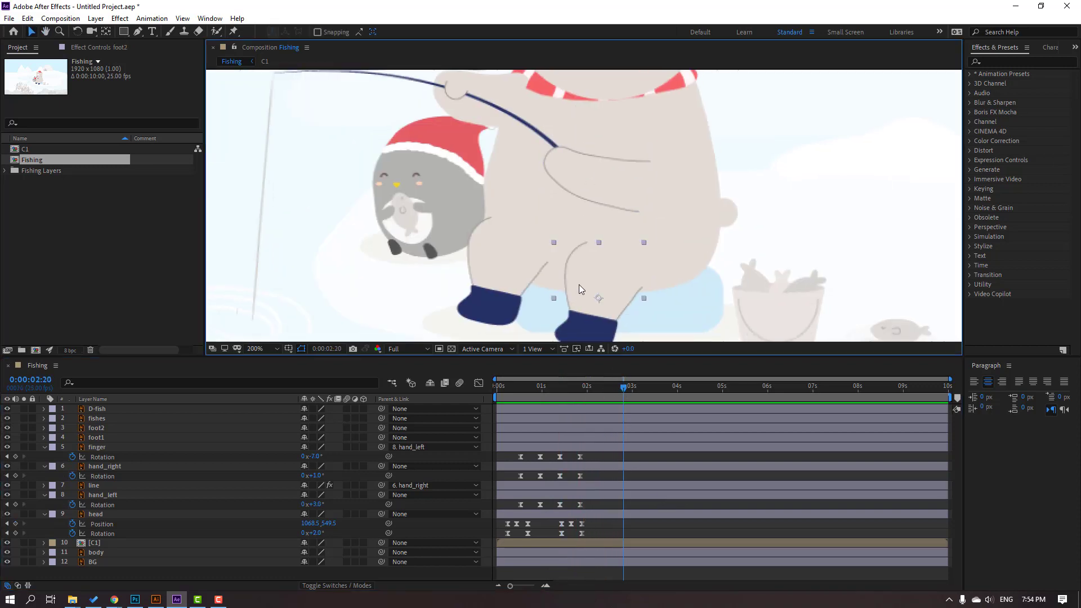
drag(579, 285, 601, 241)
click(107, 32)
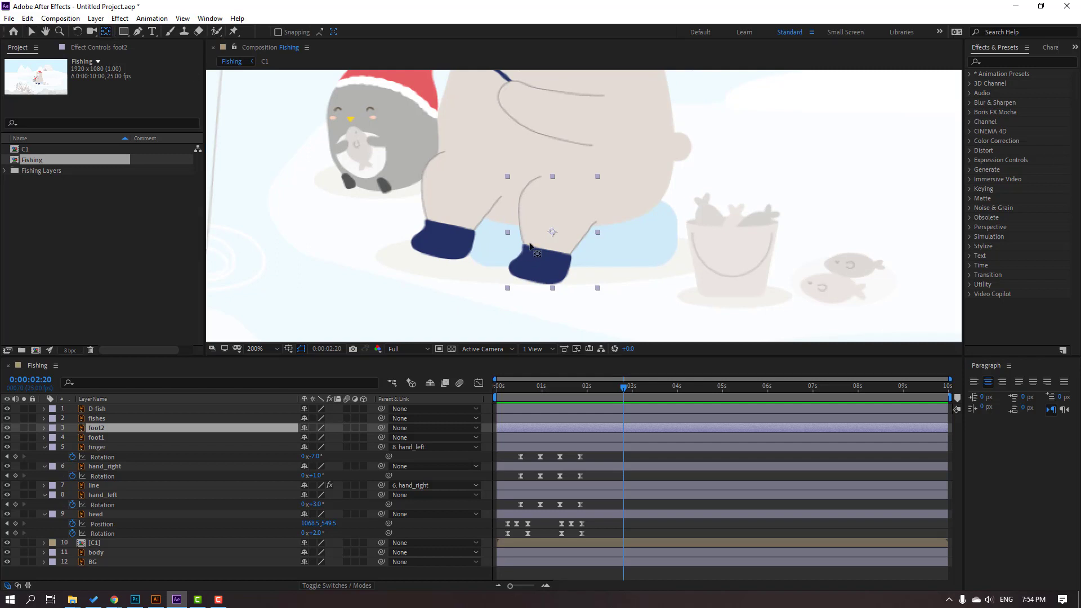
click(24, 428)
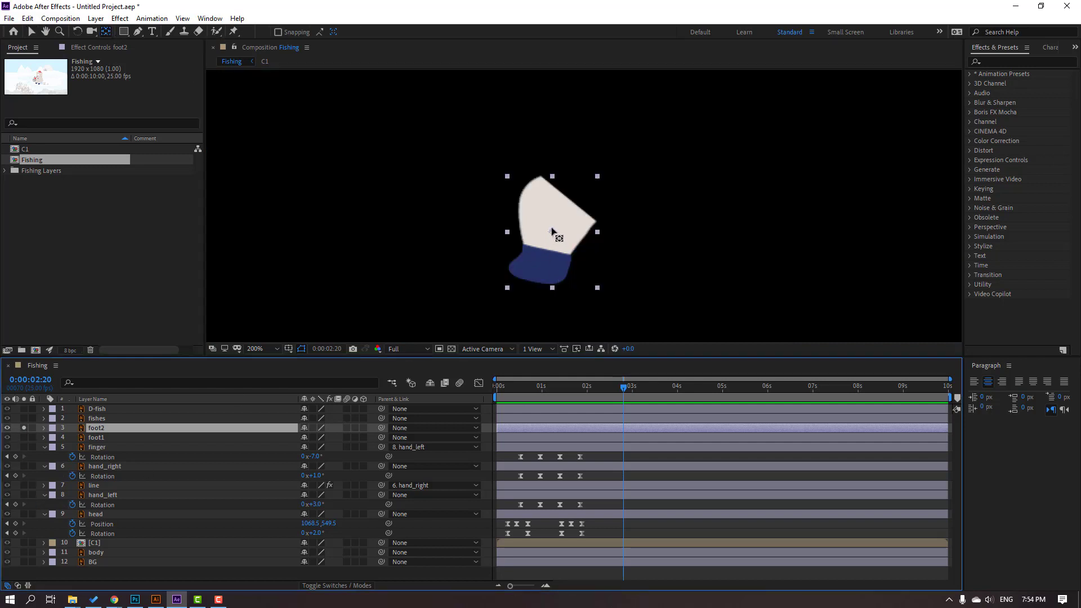
click(32, 32)
click(25, 429)
Move foot1's anchor point up to the top of its leg and select both feet
click(104, 438)
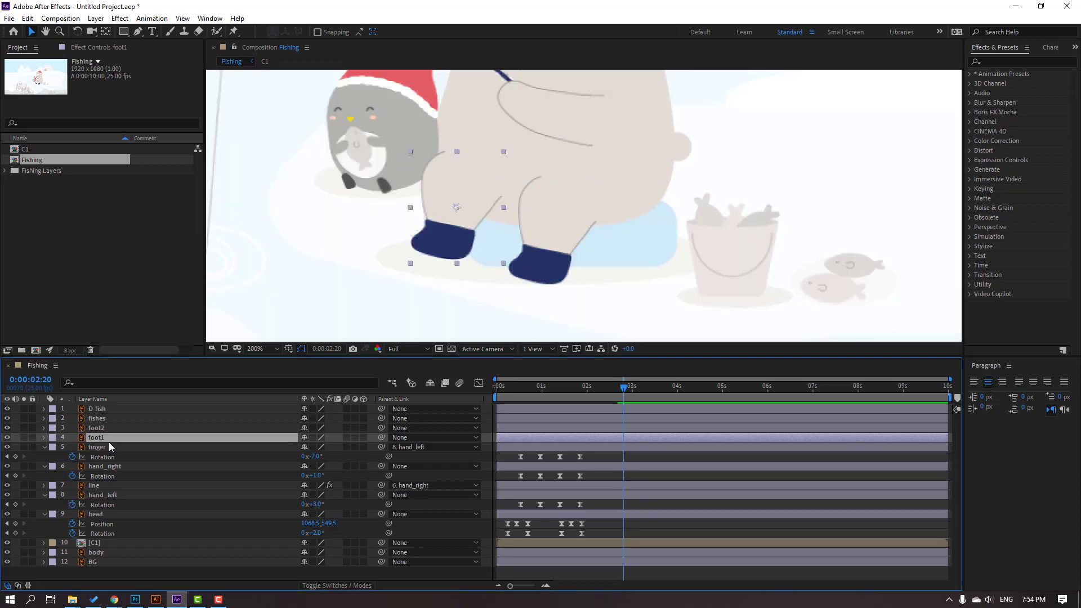
click(25, 438)
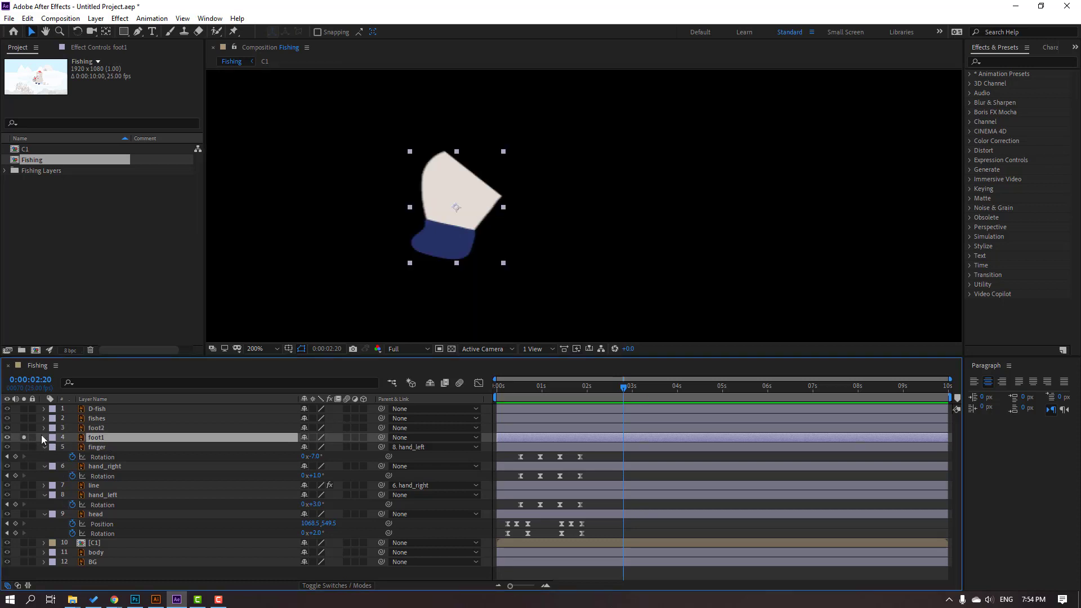
click(106, 32)
drag(462, 211, 469, 183)
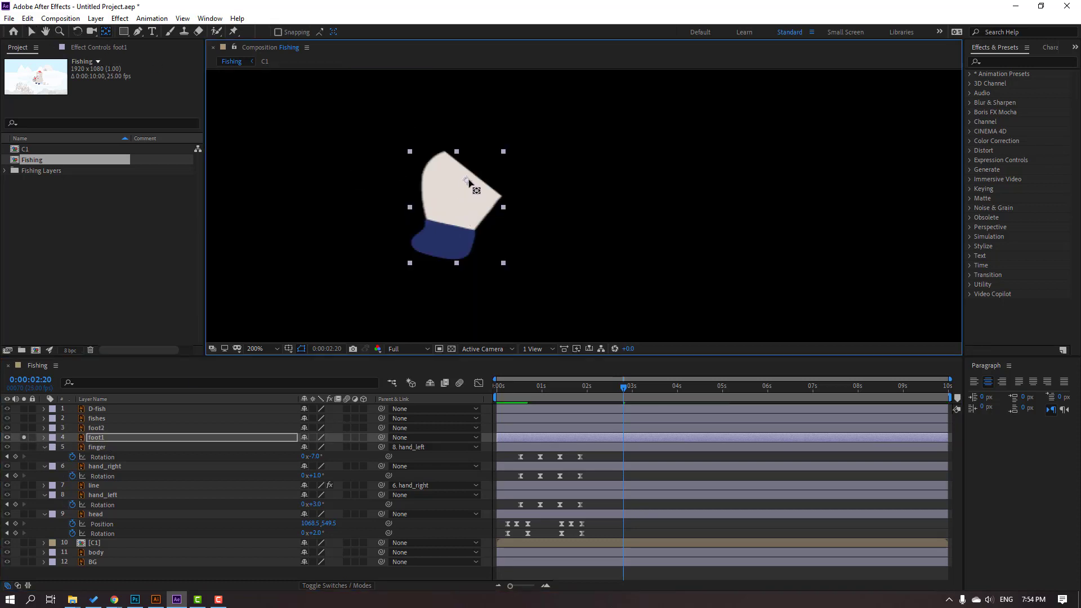
click(32, 31)
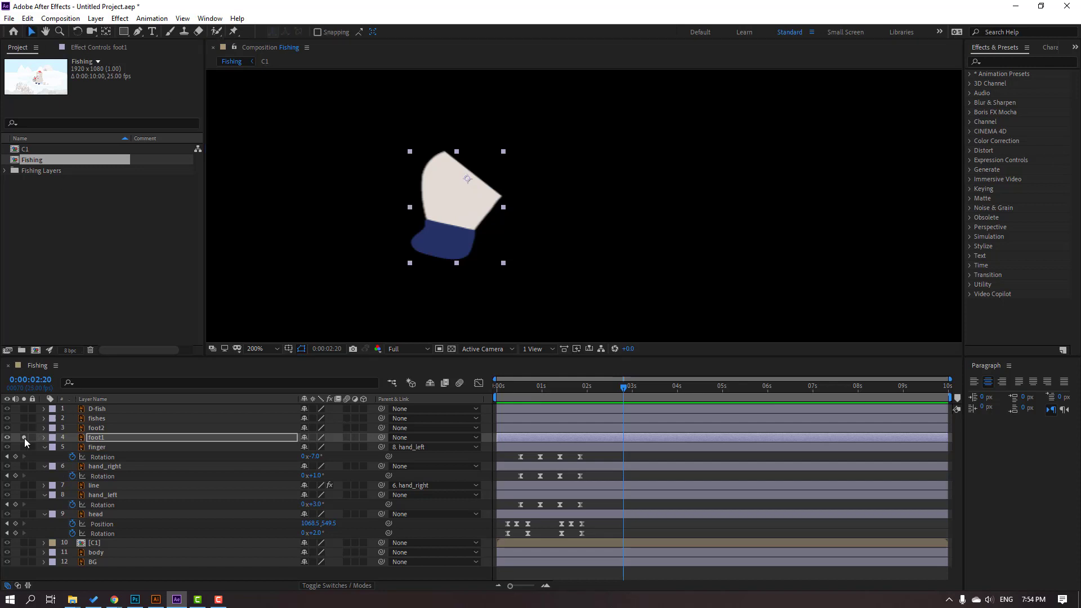
click(24, 437)
shift+click(96, 428)
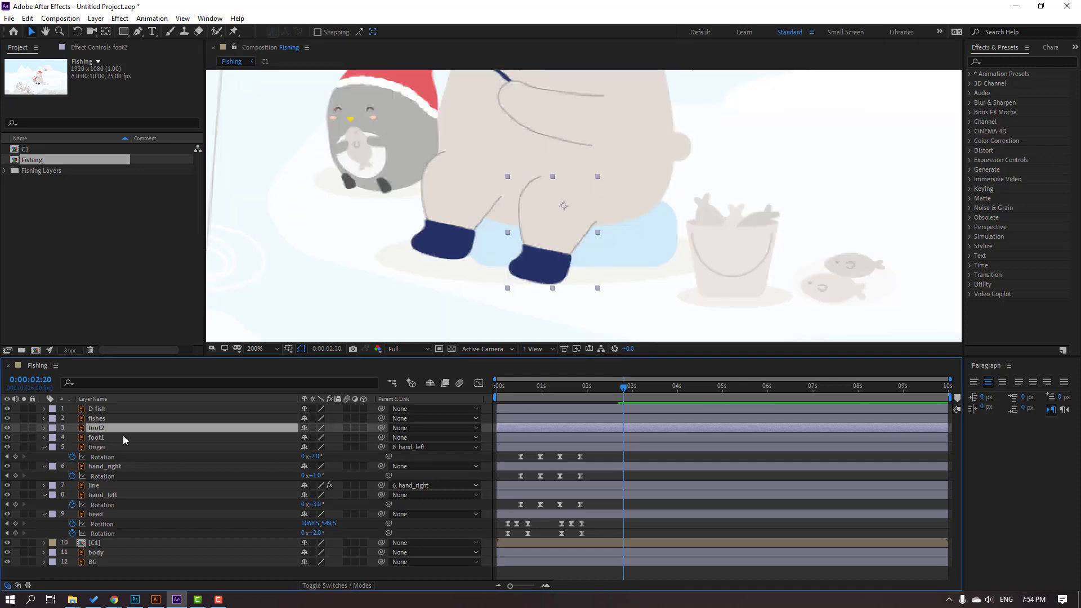
Key both feet's Rotation from 2:05, tilting foot2 to about -10° and swinging both back at 3:00
key(r)
click(596, 386)
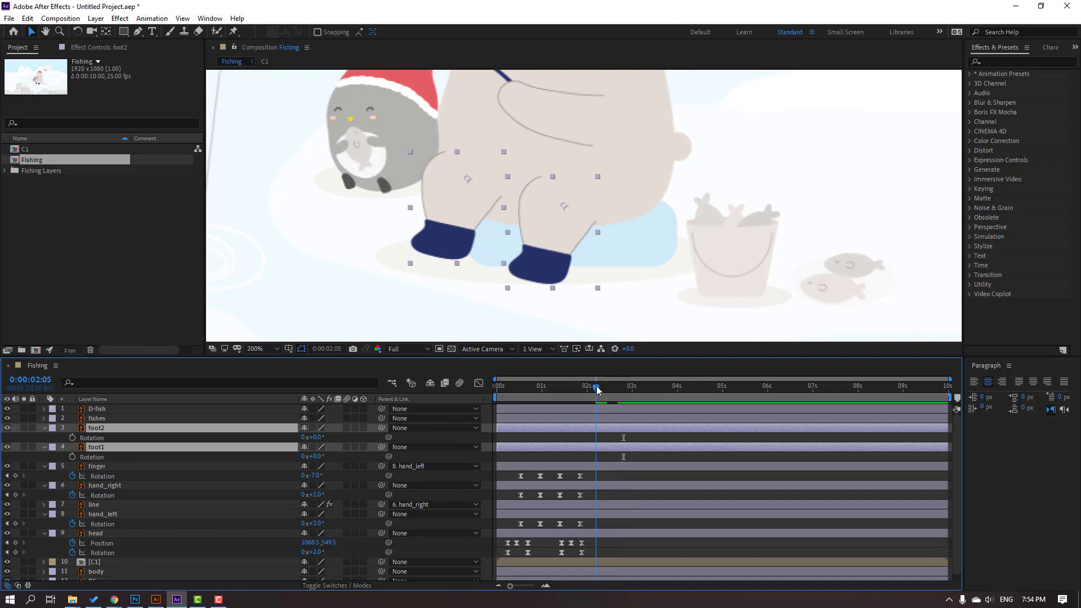
click(72, 438)
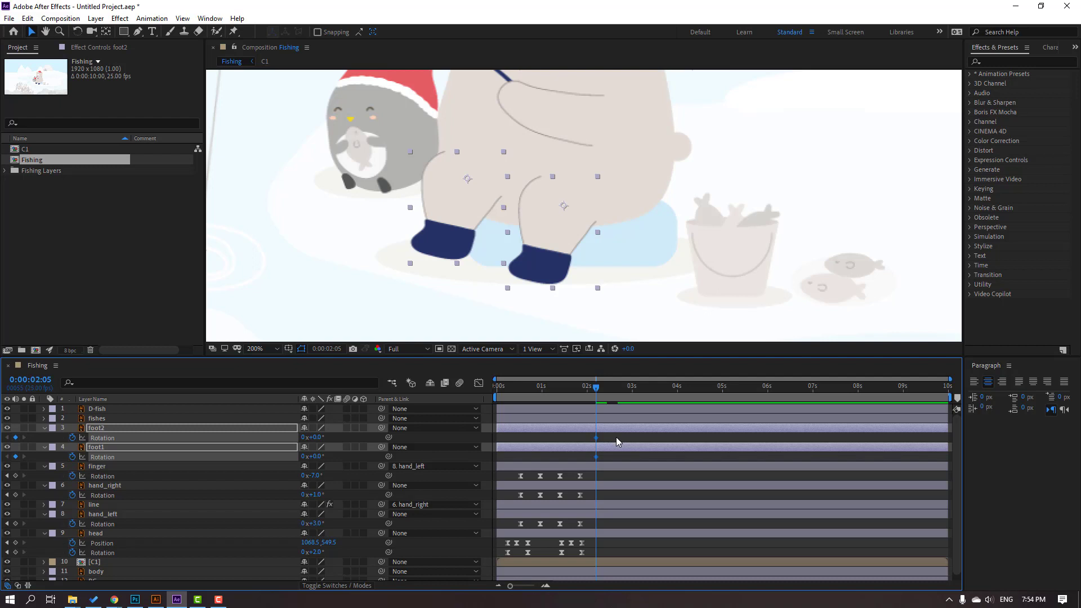
key(shift+Page_Down)
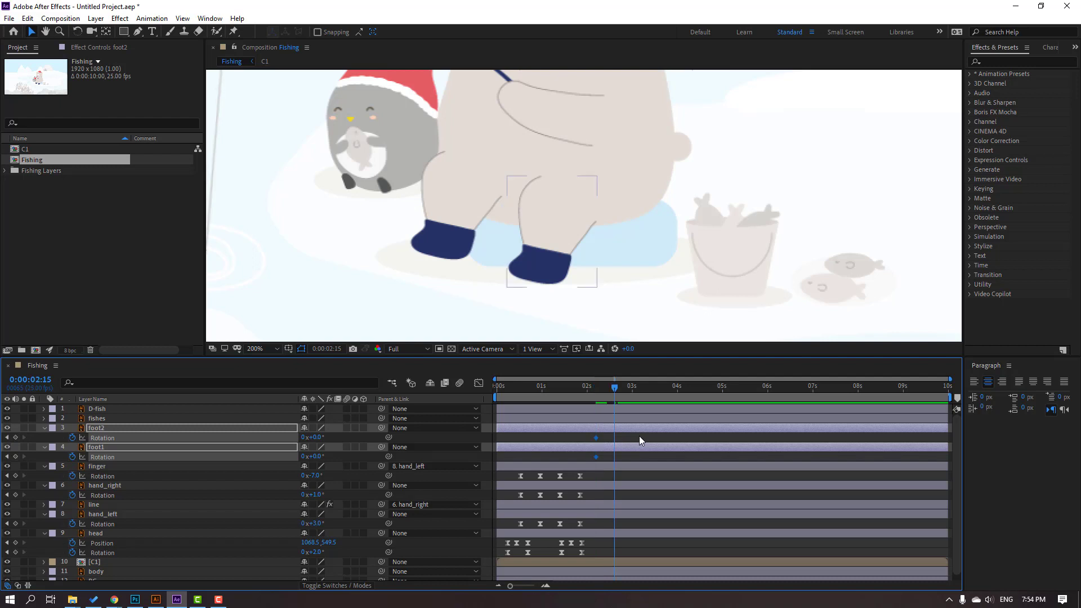
click(640, 436)
drag(320, 437, 332, 459)
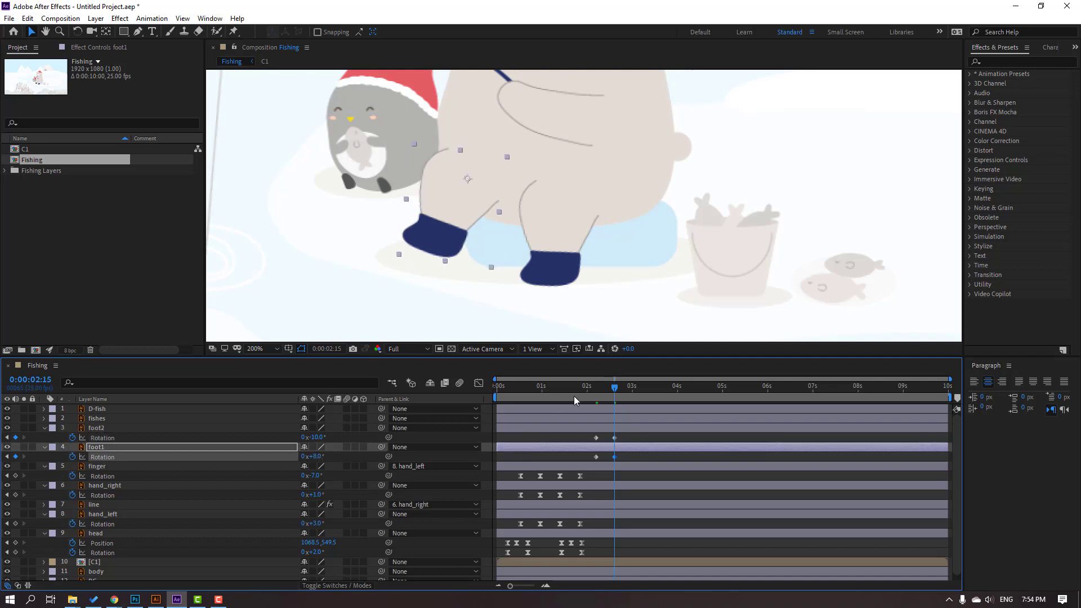
key(shift+Page_Down)
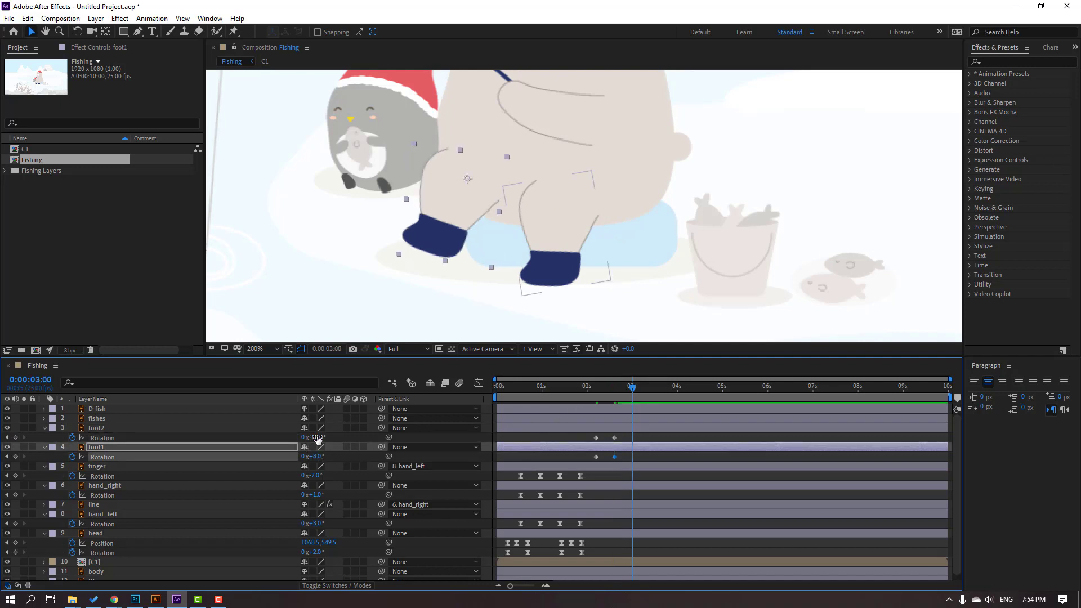
mouse_move(317, 439)
mouse_down()
mouse_move(307, 456)
mouse_move(322, 439)
mouse_up()
Paste each foot's starting Rotation key at 3:10 to close the swing, then preview the legs
key(shift+Page_Down)
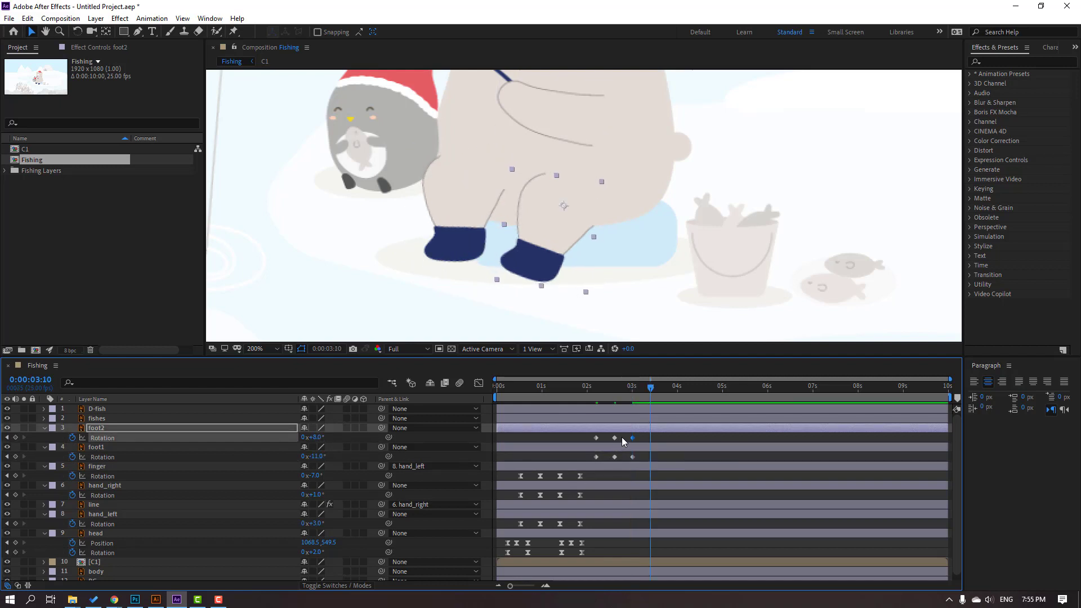
click(615, 437)
key(ctrl+c)
key(ctrl+v)
click(614, 456)
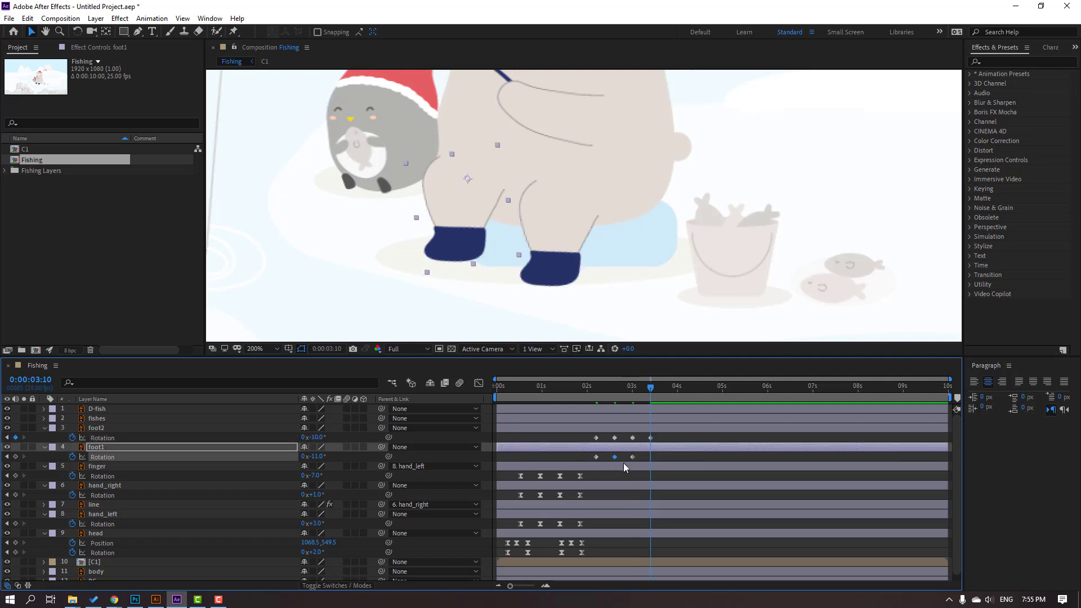
key(ctrl+c)
key(ctrl+v)
key(space)
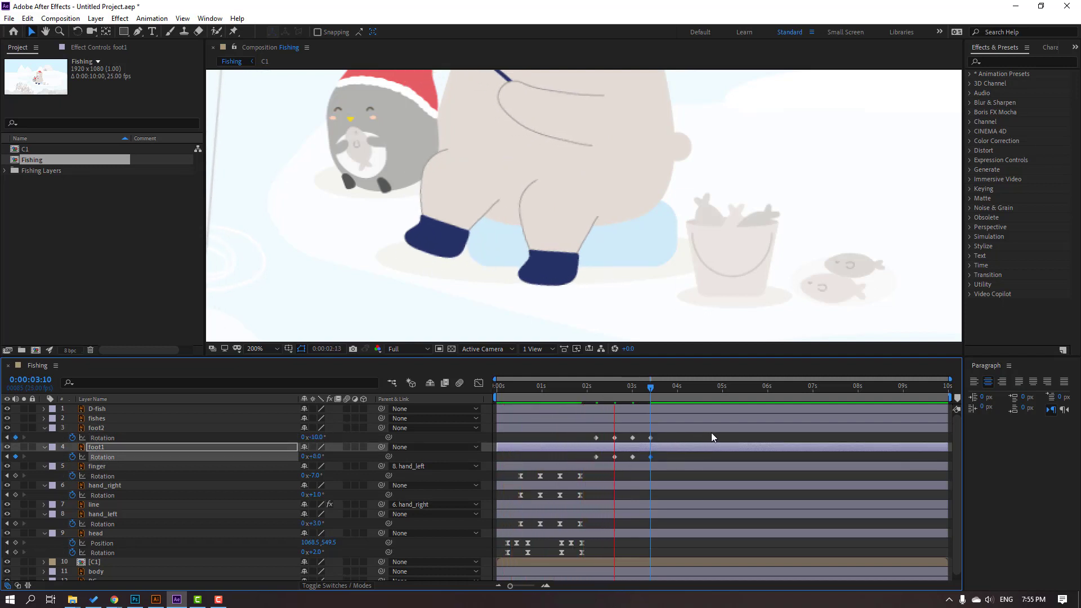
key(space)
drag(669, 433, 588, 460)
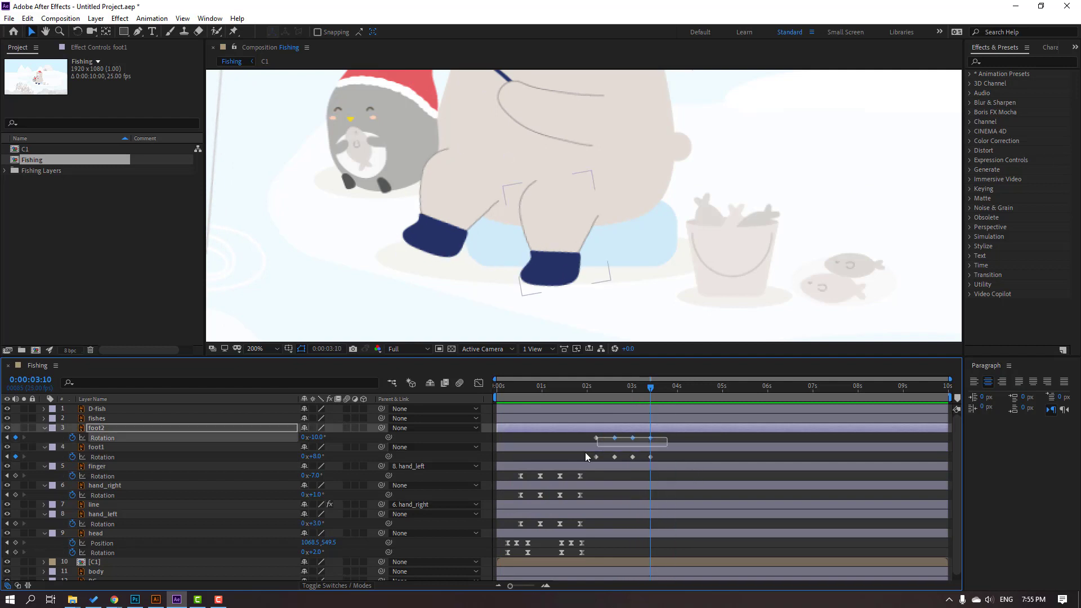
Apply Easy Ease to the feet's Rotation keyframes and preview the result
right_click(596, 459)
mouse_move(648, 451)
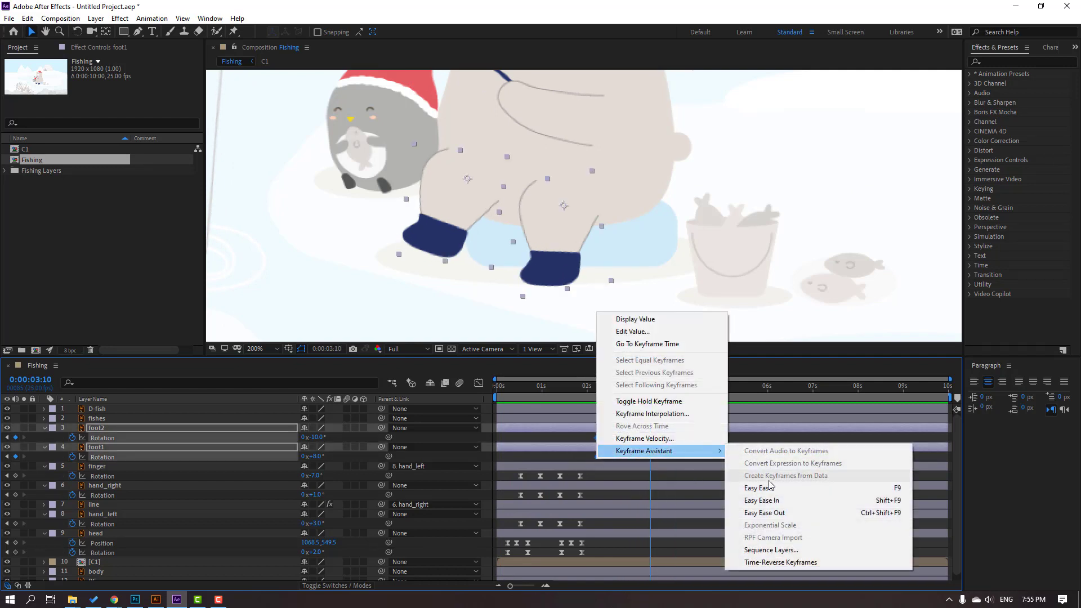
click(754, 486)
key(comma)
key(comma)
key(space)
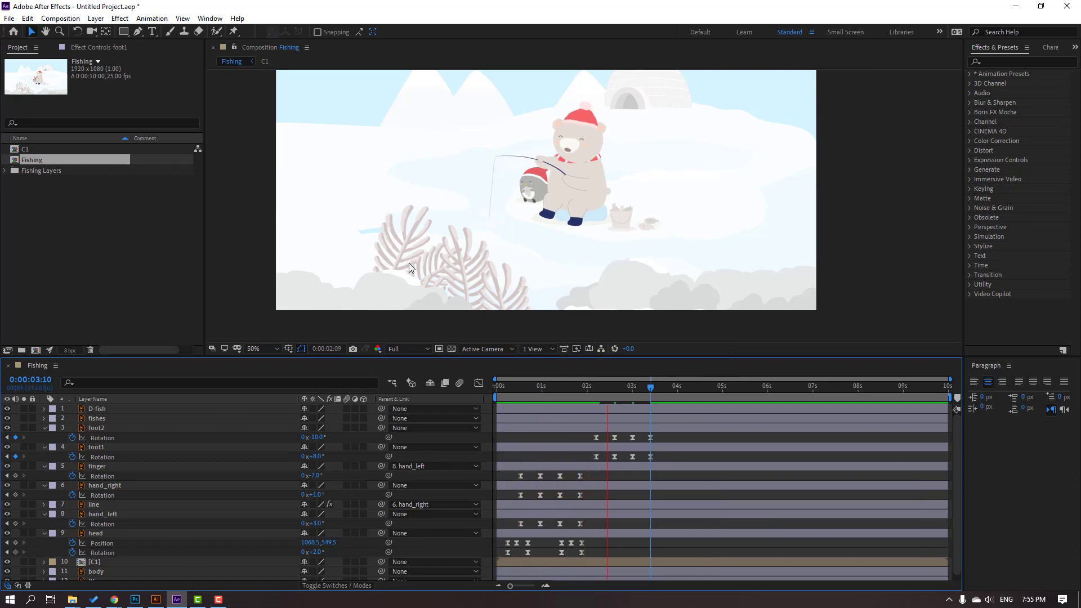
key(space)
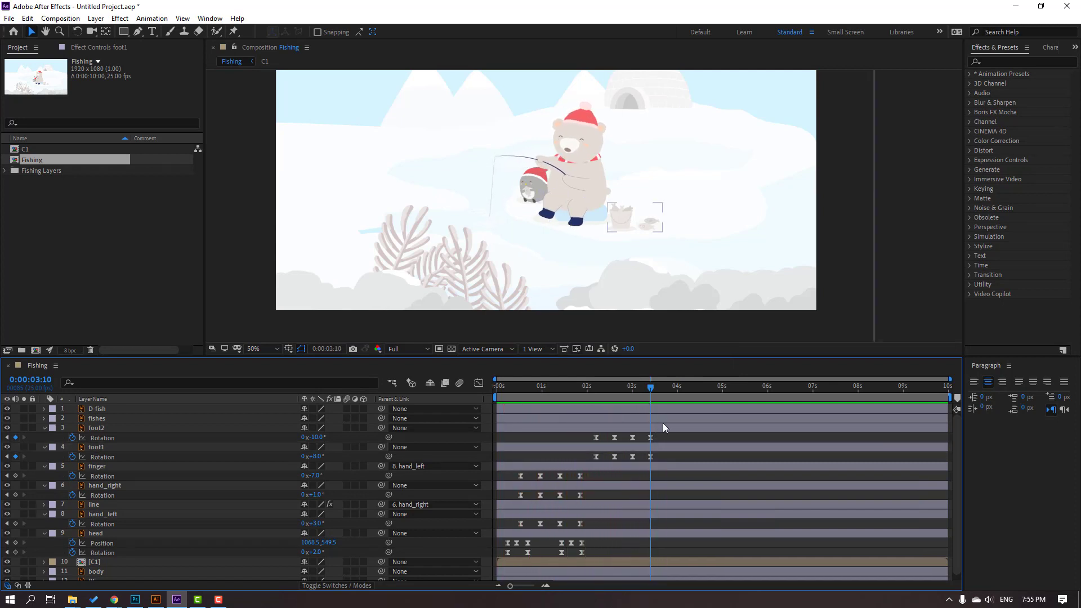
Paste both feet's 3:00 Rotation keys at 3:20 and fine-tune the timing of these final keys
key(shift+Page_Down)
click(633, 438)
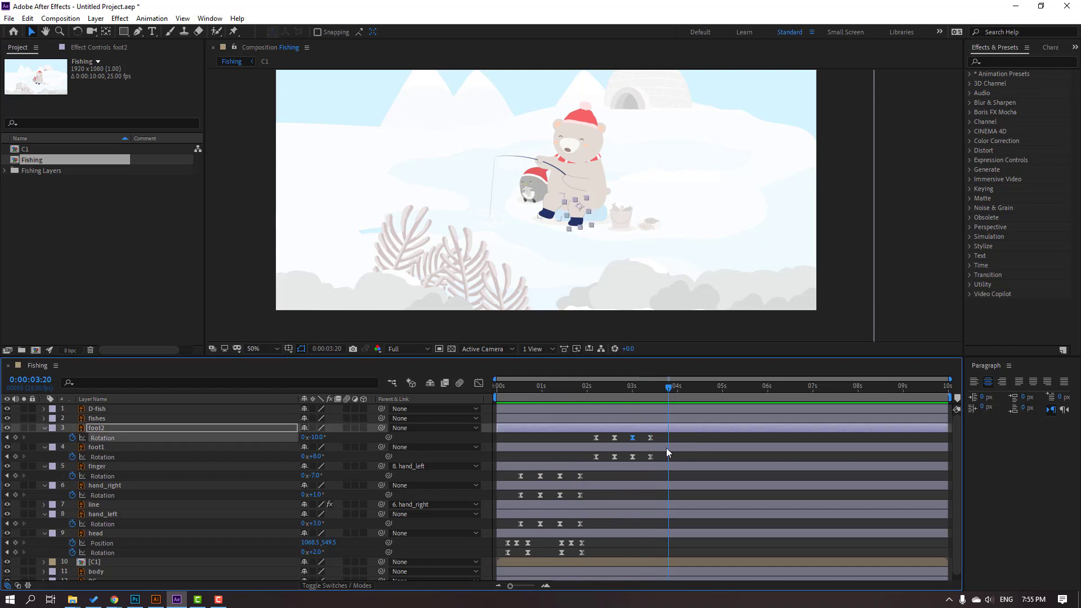
key(ctrl+v)
click(633, 457)
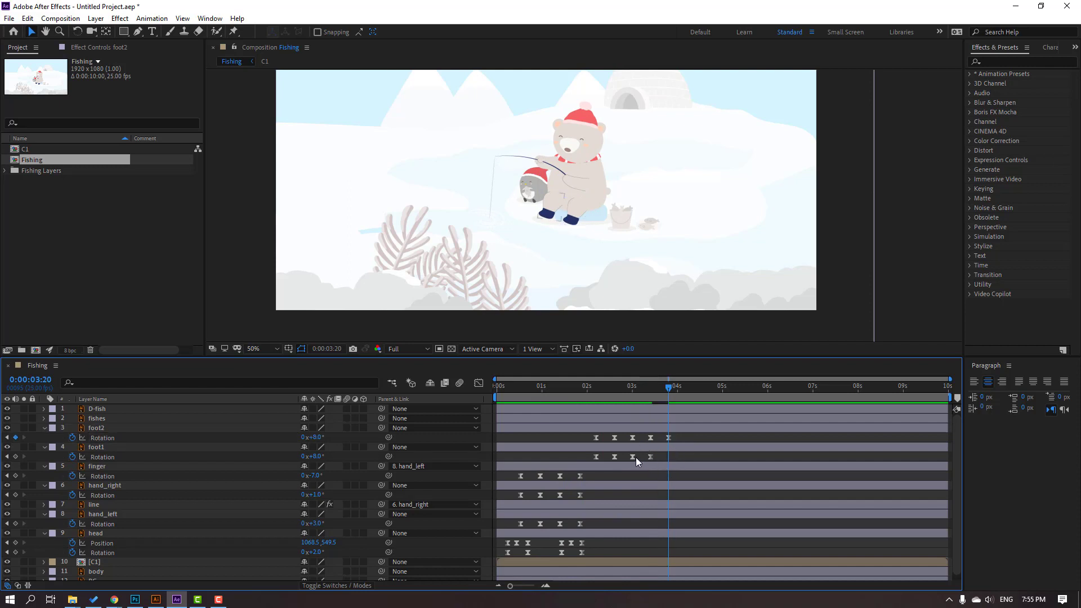
key(ctrl+v)
click(687, 458)
key(space)
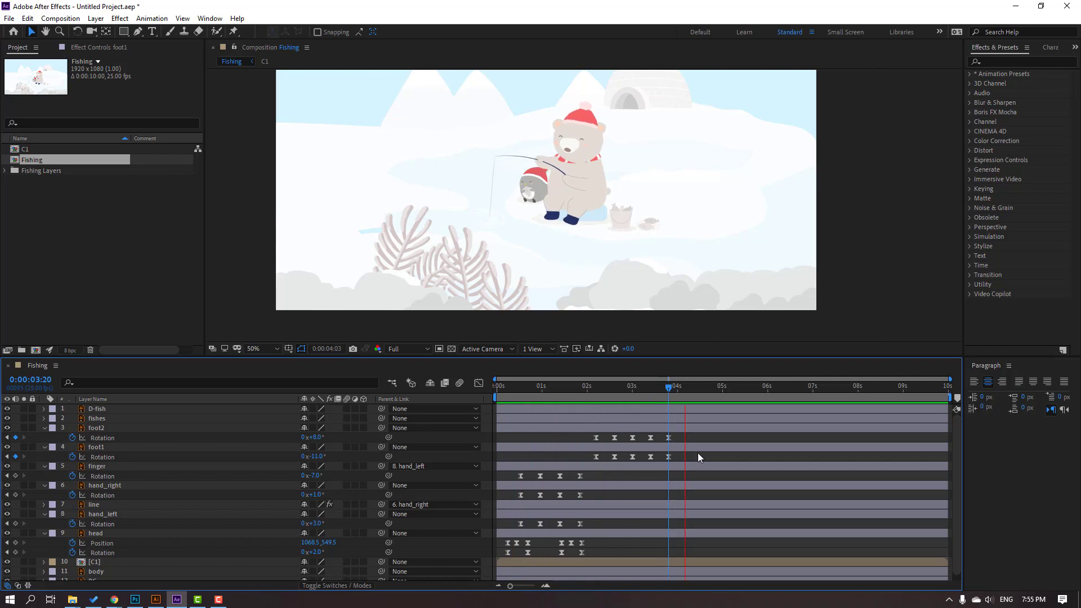
mouse_move(679, 432)
mouse_down()
mouse_move(663, 461)
mouse_move(684, 459)
mouse_up()
key(space)
mouse_move(690, 424)
mouse_down()
mouse_move(677, 465)
mouse_move(673, 457)
mouse_up()
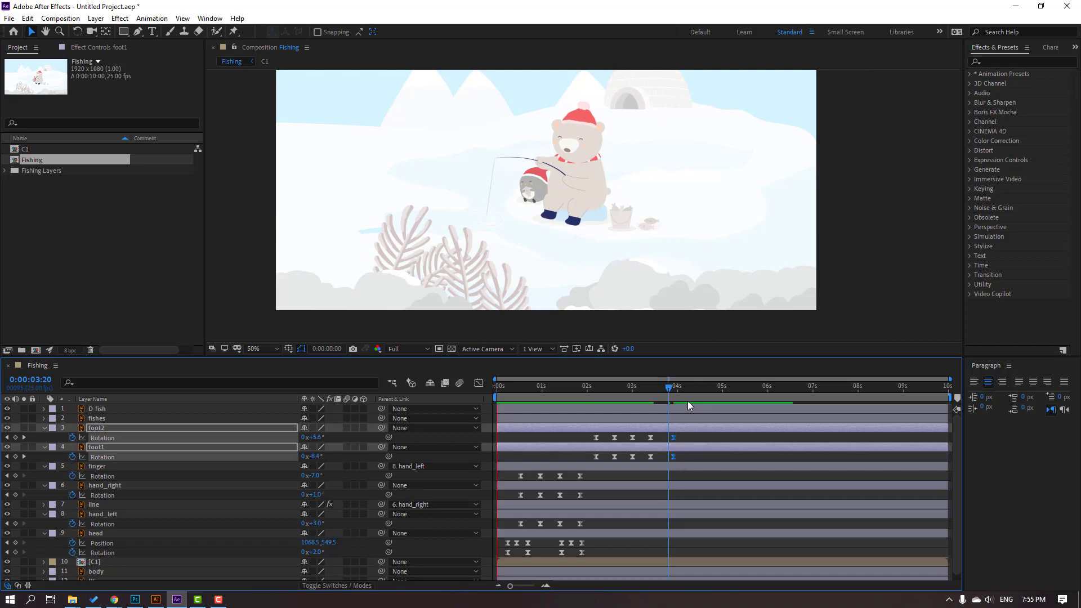
Preview the bear's leg swing, return to 0:00, and collapse every layer's properties
key(space)
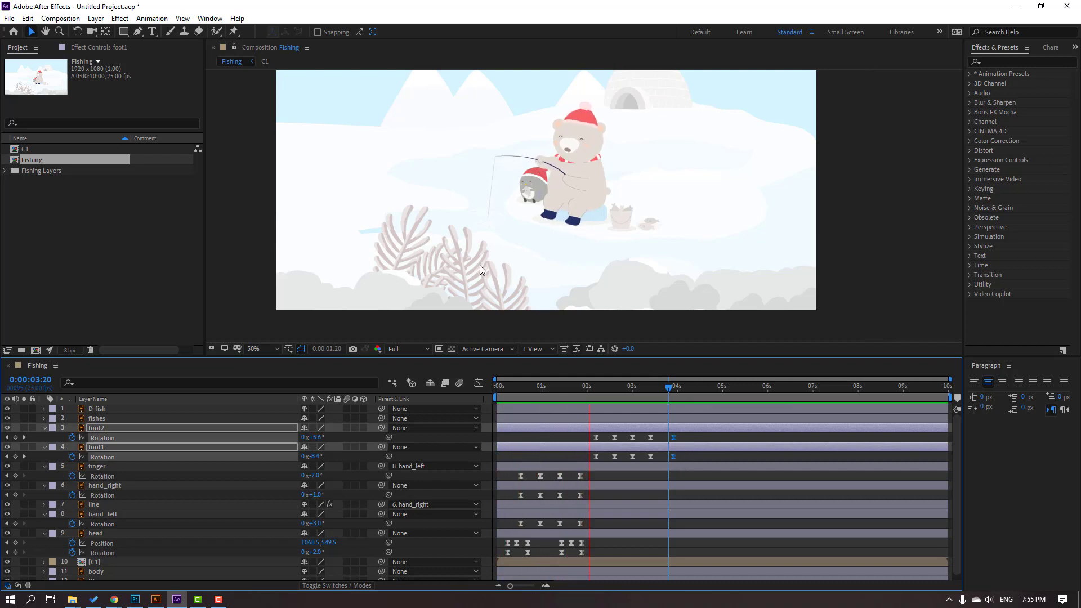
scroll(560, 268, down, 2)
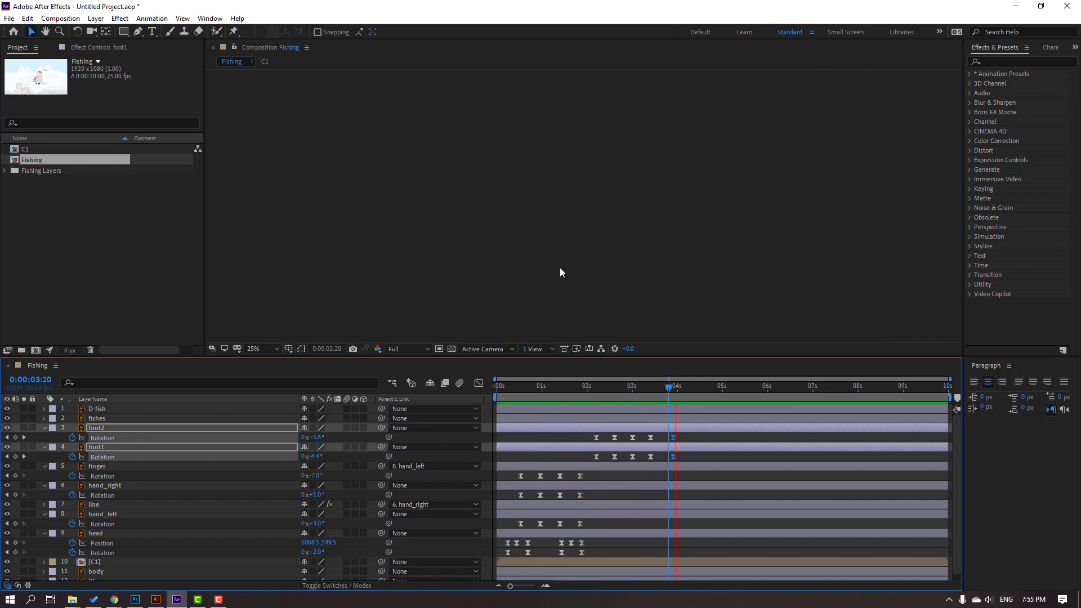
scroll(440, 268, up, 2)
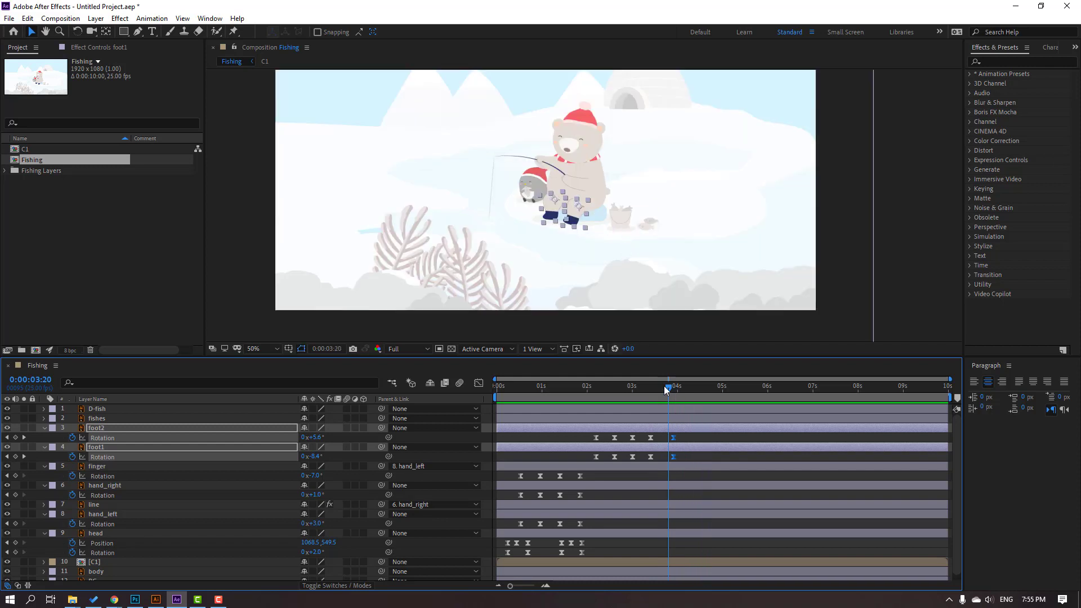
drag(665, 390, 497, 390)
key(ctrl+a)
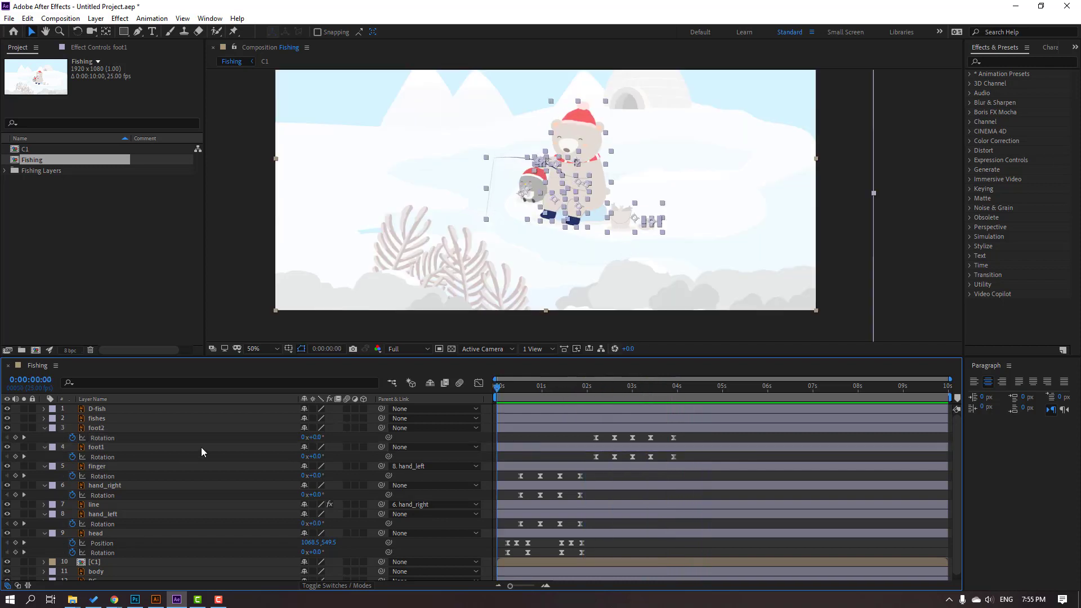
click(44, 428)
click(610, 536)
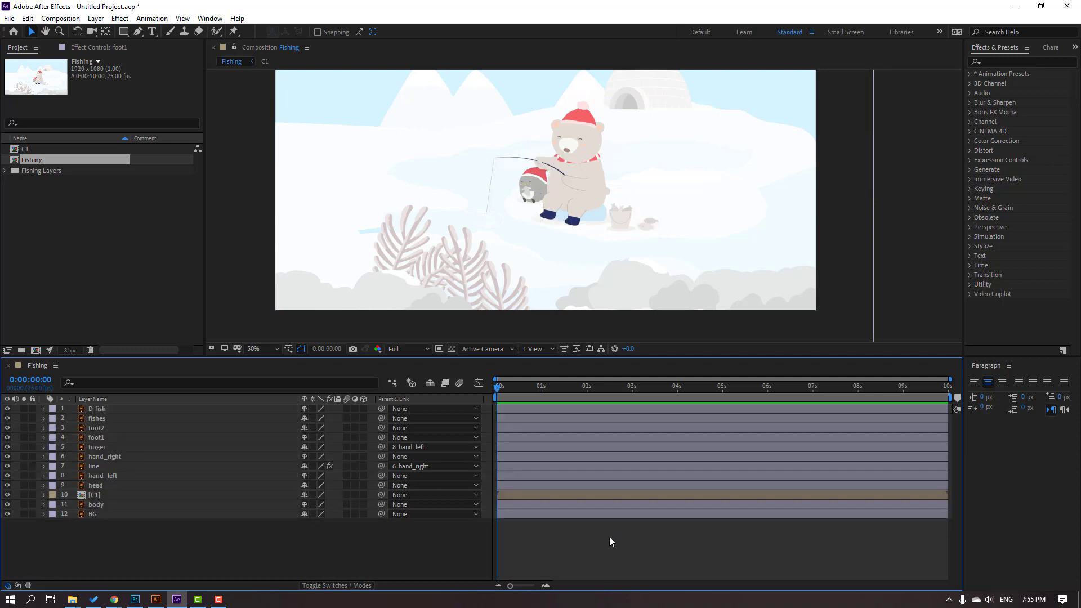
scroll(583, 203, up, 4)
Key D-fish's Position at frame 0, up at frame 10, back at frame 20, with Easy Ease
click(851, 268)
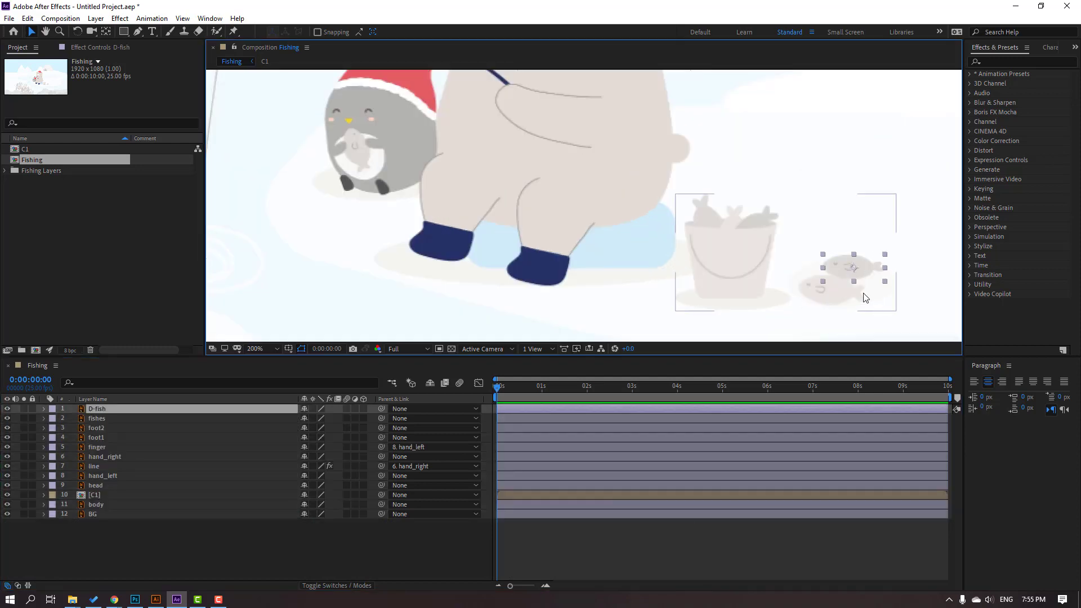
scroll(865, 297, up, 2)
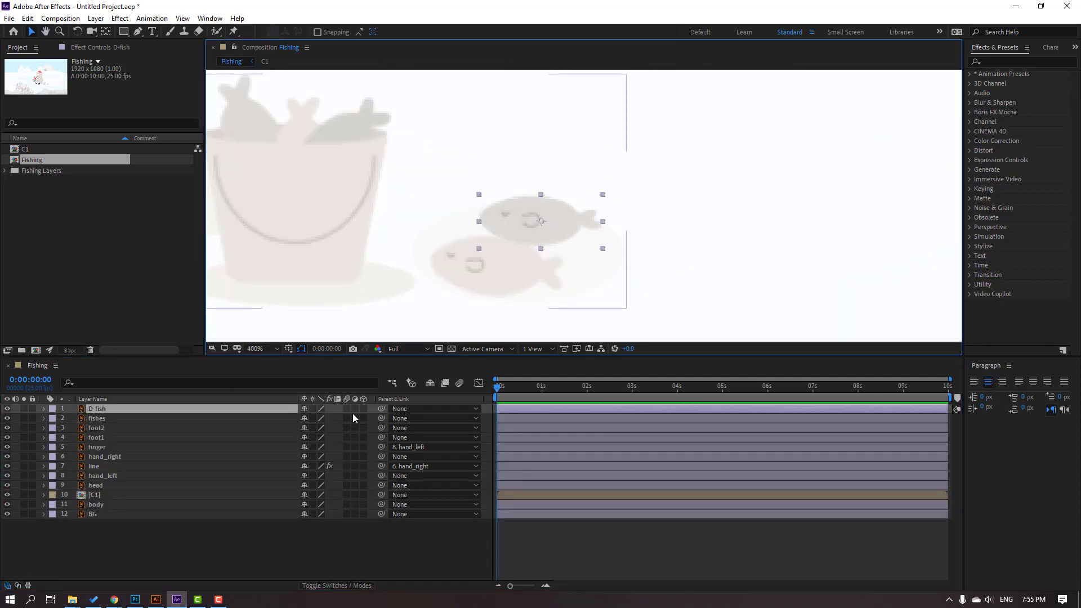
key(p)
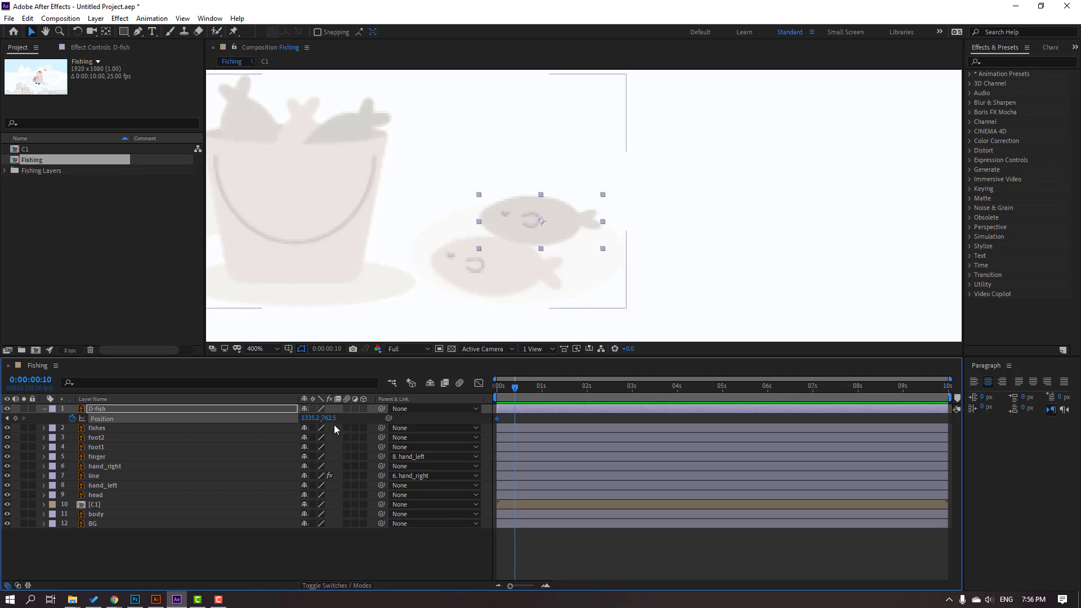
drag(330, 418, 515, 389)
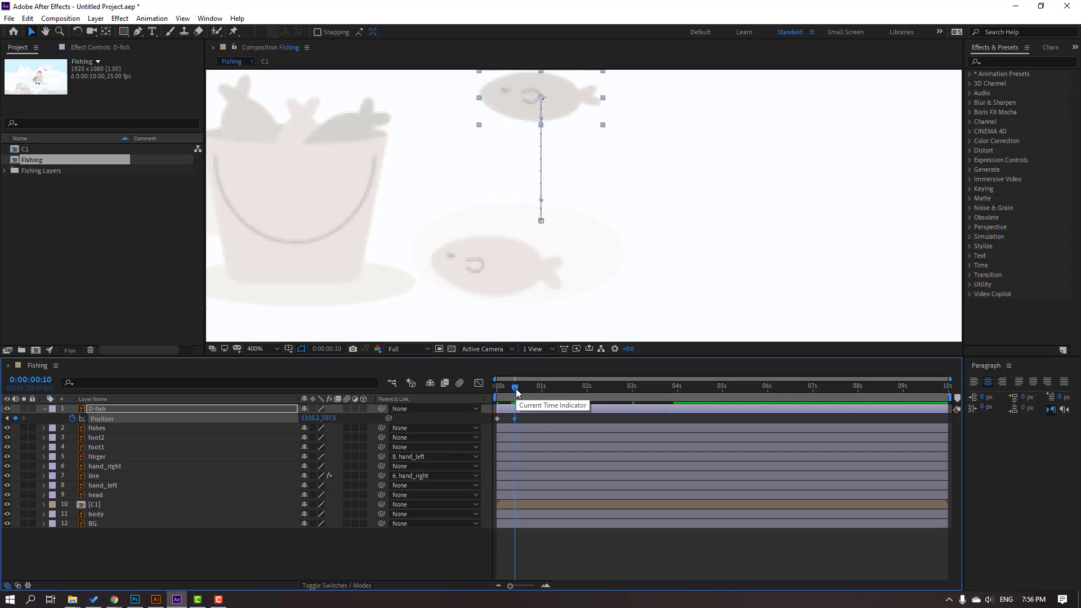
key(shift+Page_Down)
click(497, 418)
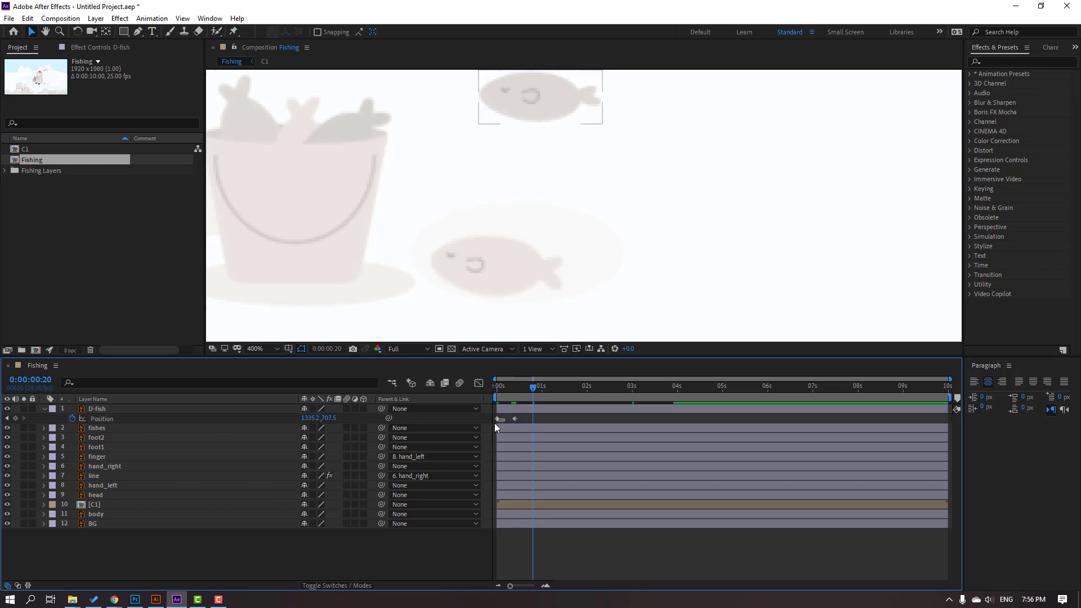
key(ctrl+c)
key(ctrl+v)
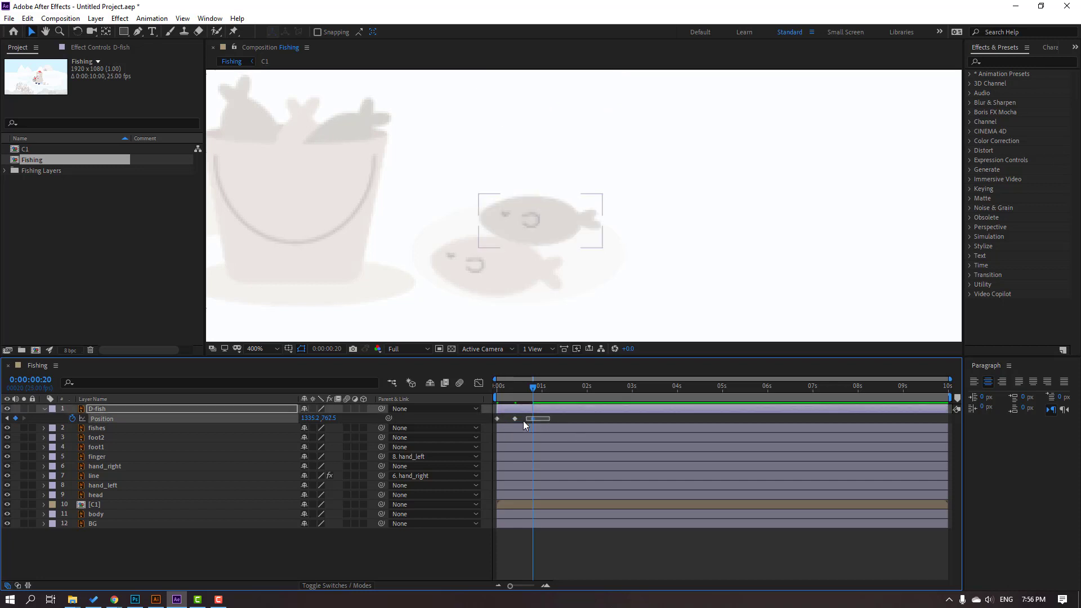
right_click(497, 420)
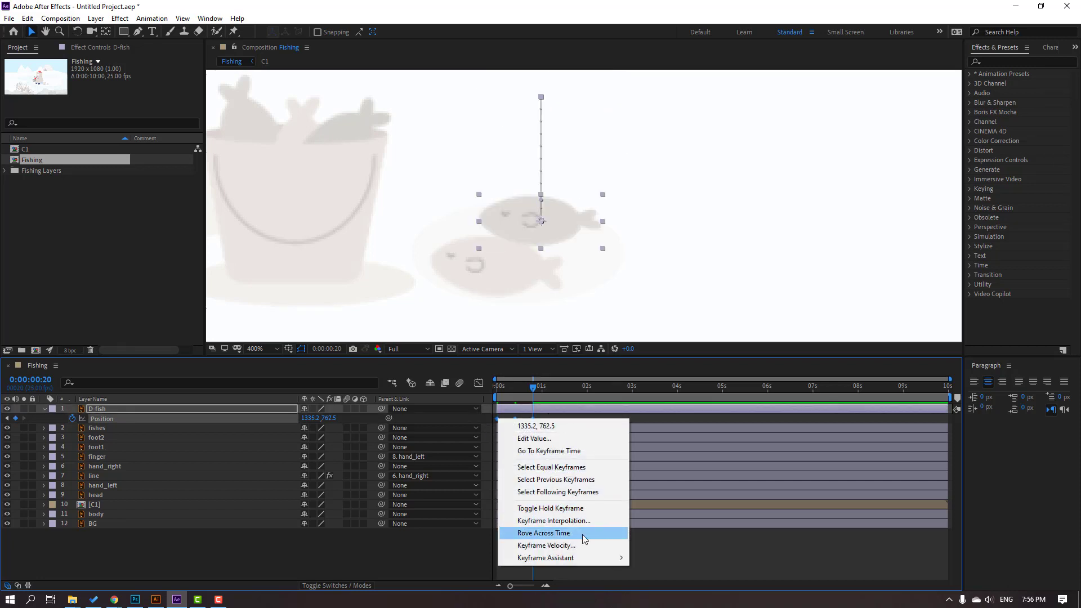
mouse_move(619, 557)
click(659, 483)
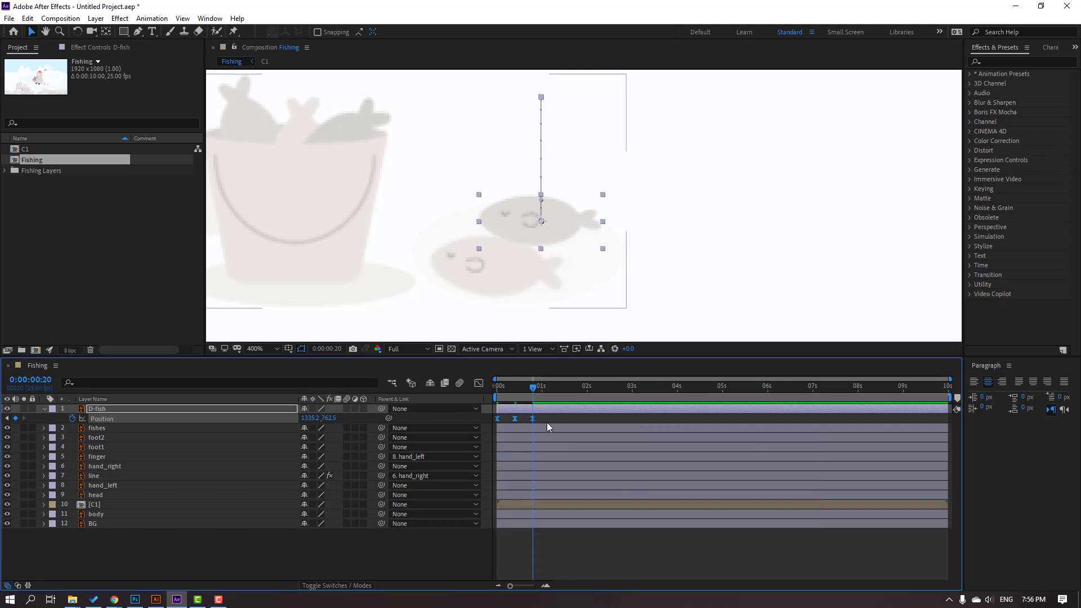
In the speed graph, pull the frame-10 Position key's influence to about 92% and preview the hop
click(477, 385)
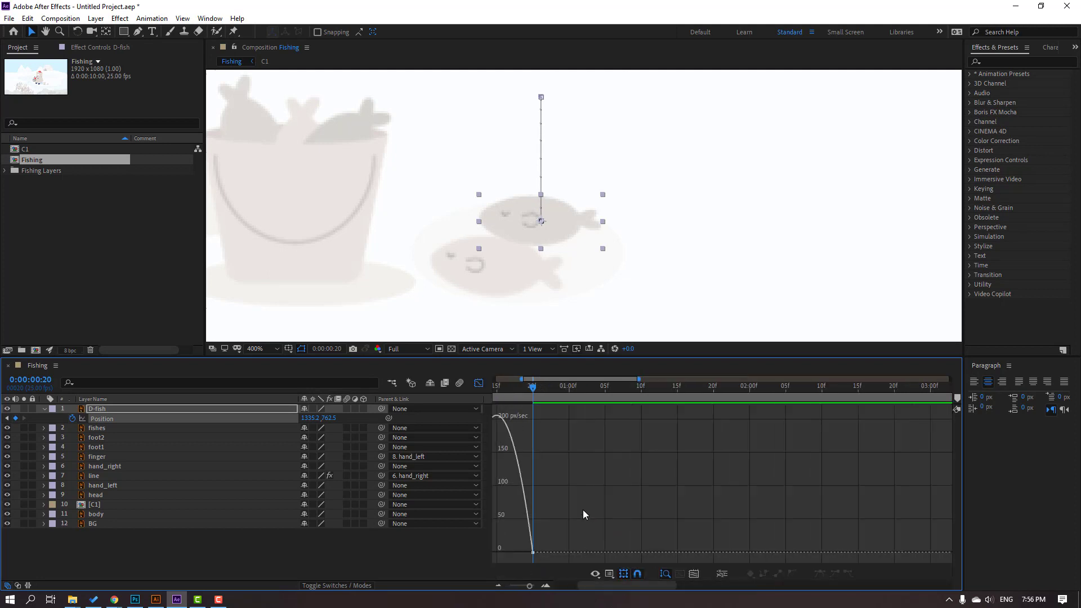
scroll(582, 509, up, 5)
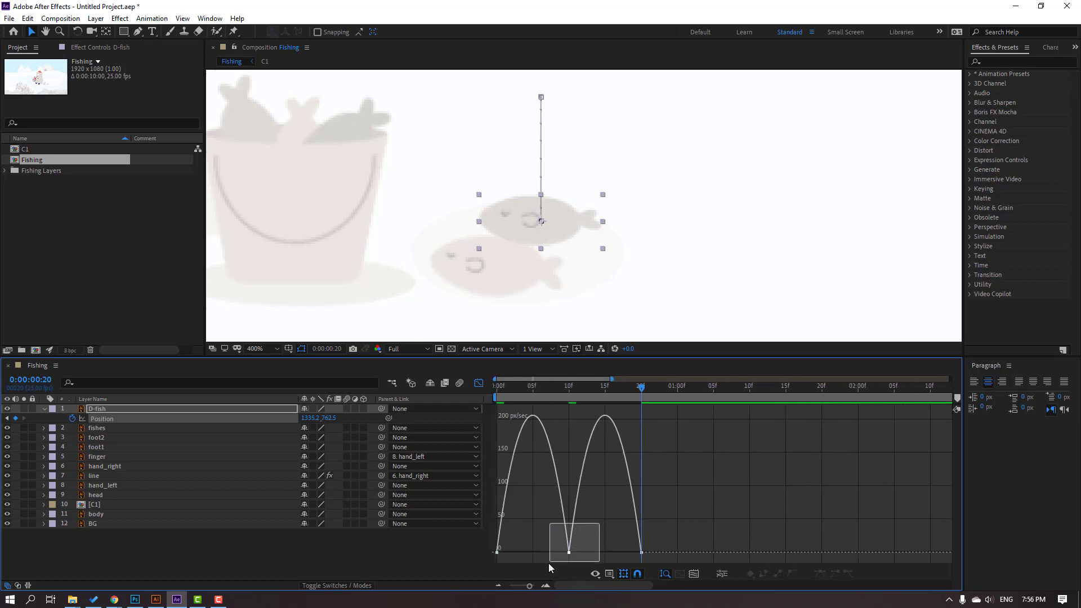
drag(549, 563, 532, 554)
key(space)
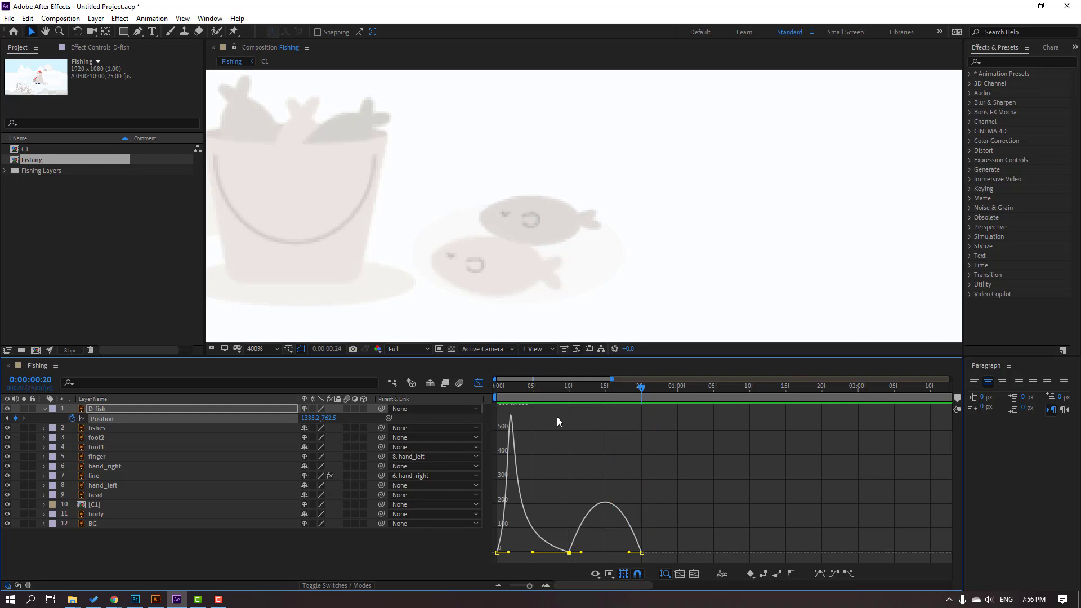
key(comma)
key(space)
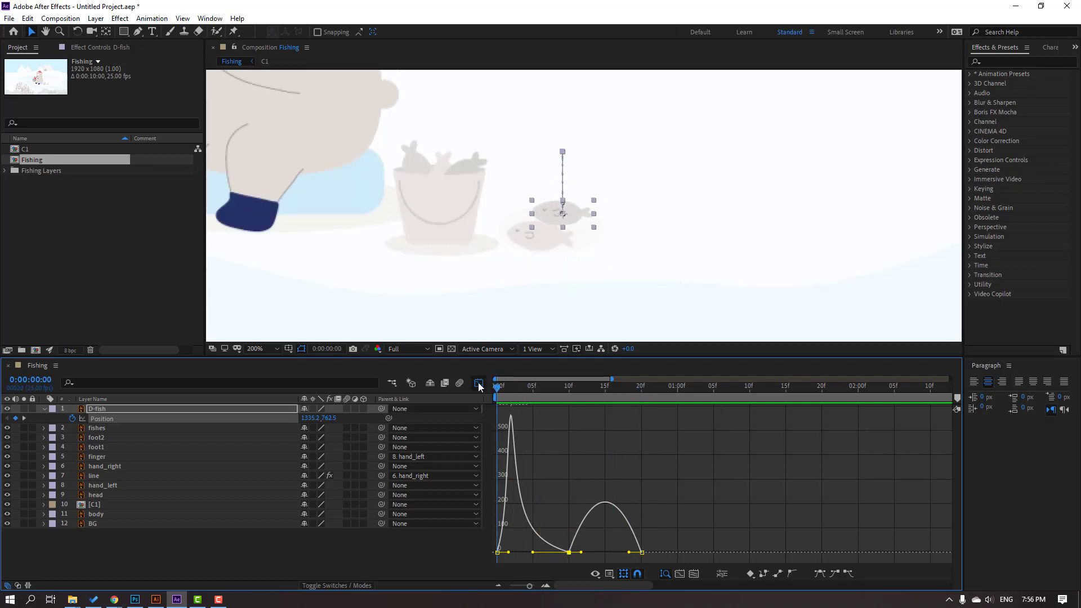
click(479, 383)
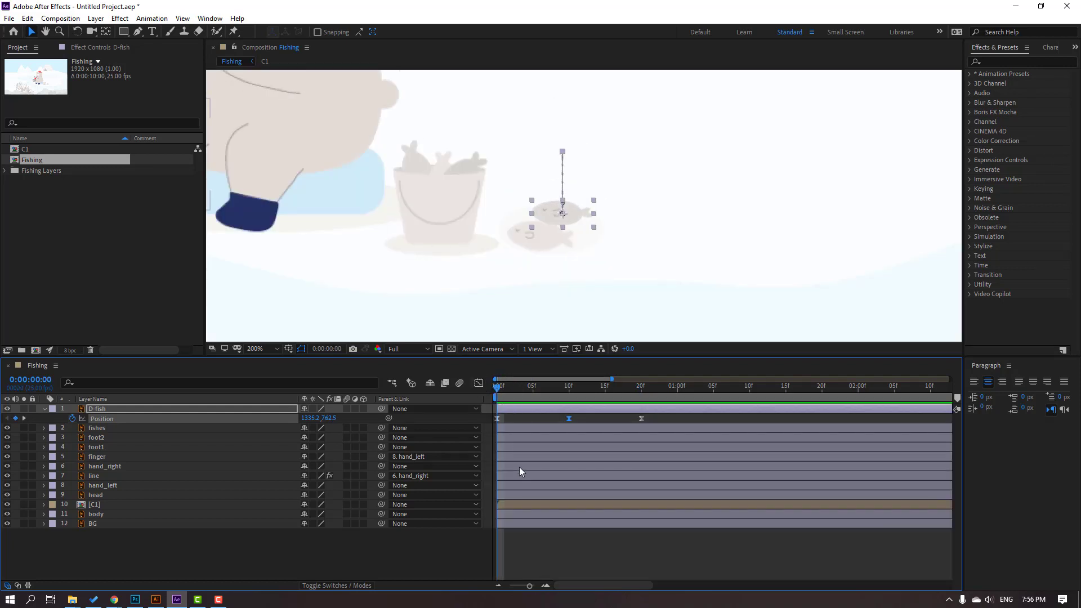
Place three puppet pins on the fish: left end, middle, and tail
click(233, 32)
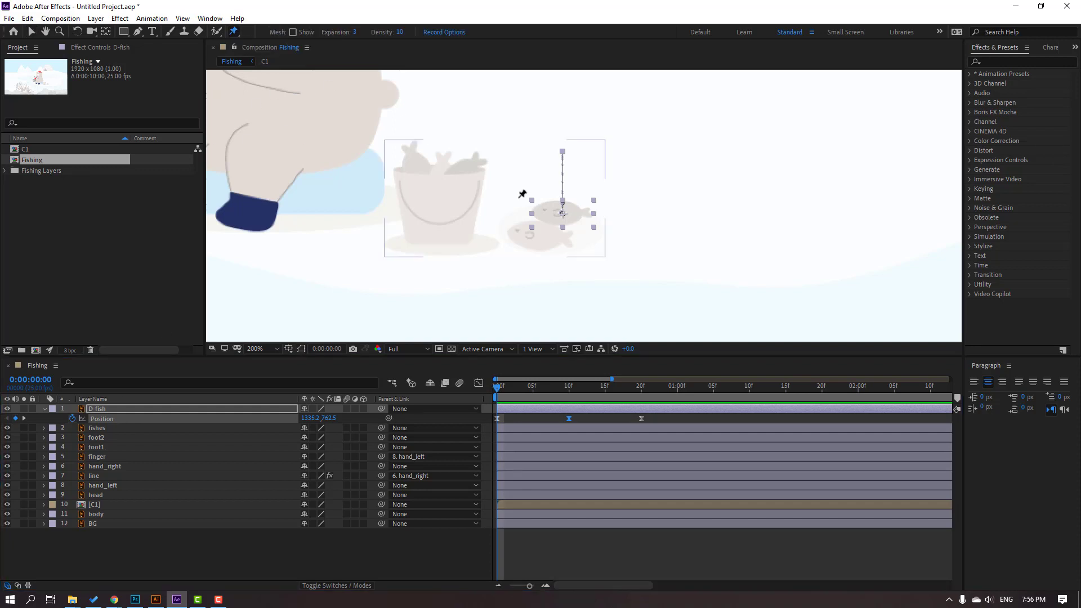
scroll(535, 242, up, 2)
scroll(534, 258, up, 1)
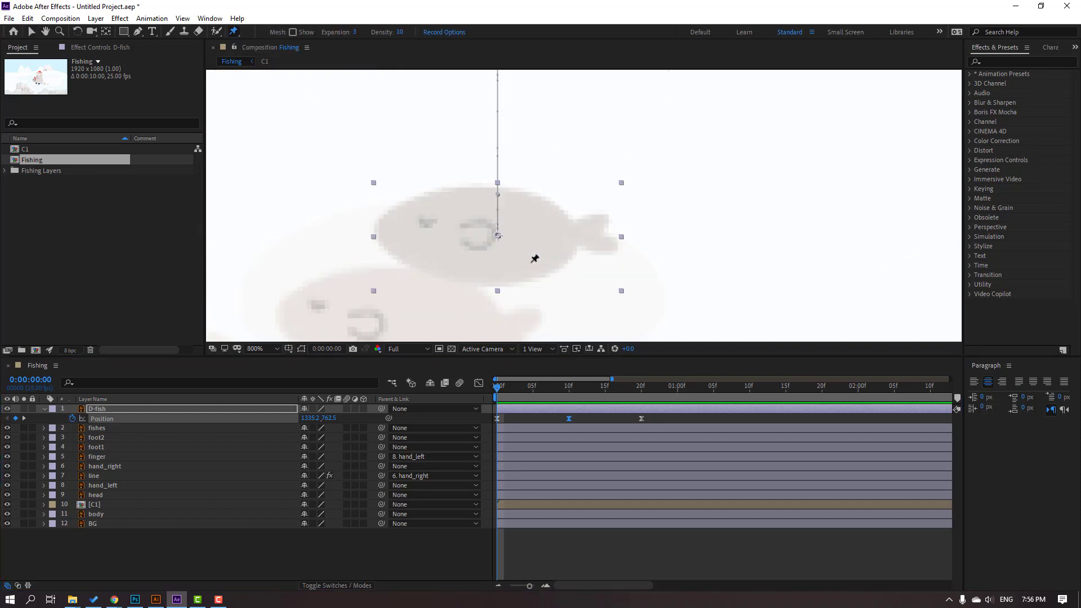
click(383, 228)
click(481, 233)
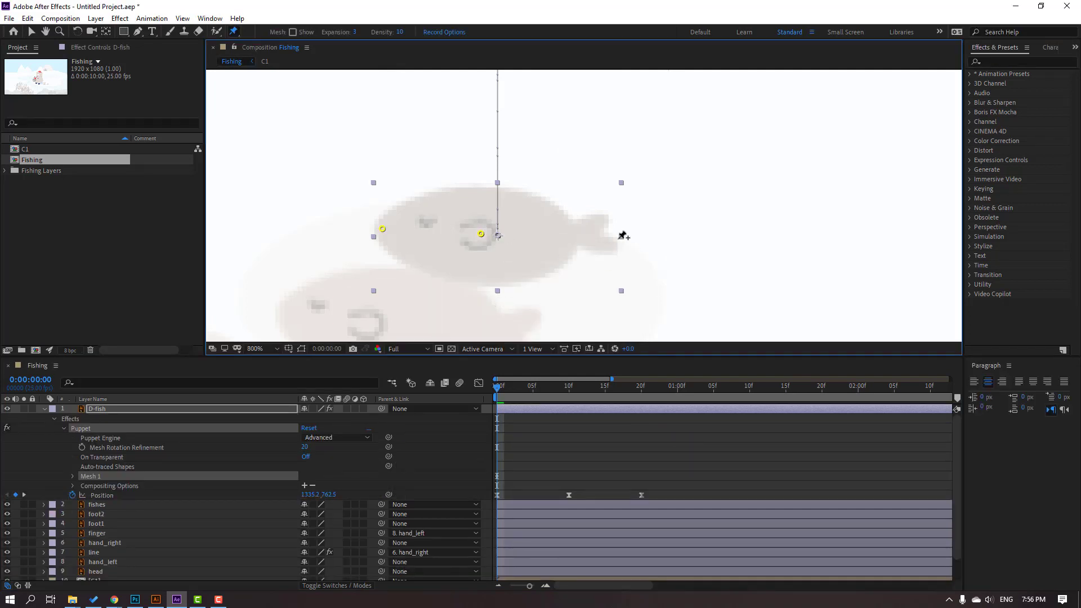
click(595, 234)
key(v)
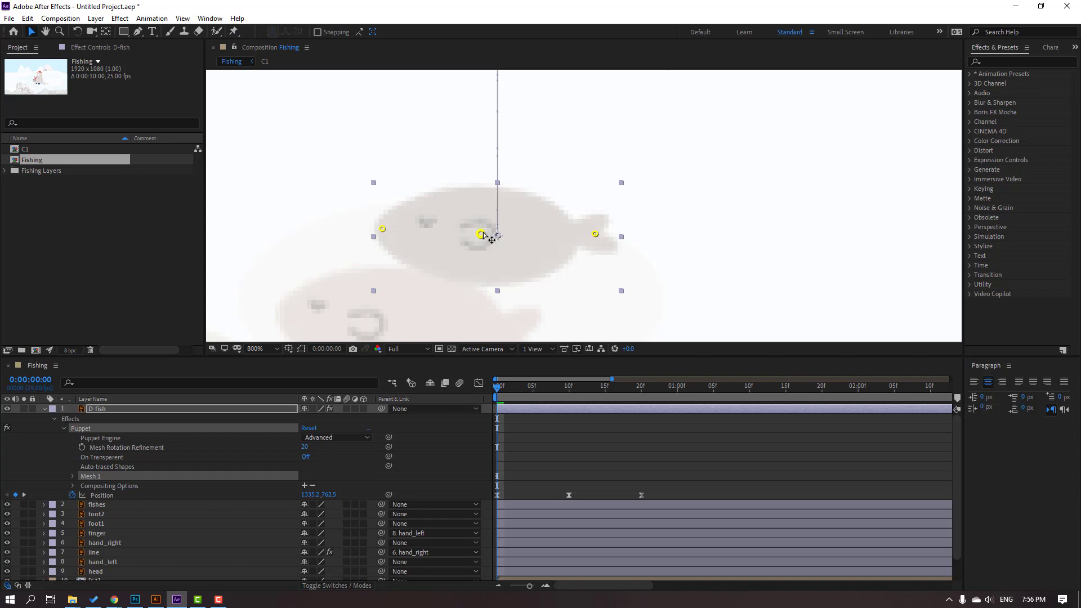
Drag the middle pin down to bend the fish, deepening the bend at frame 10
drag(483, 233, 483, 211)
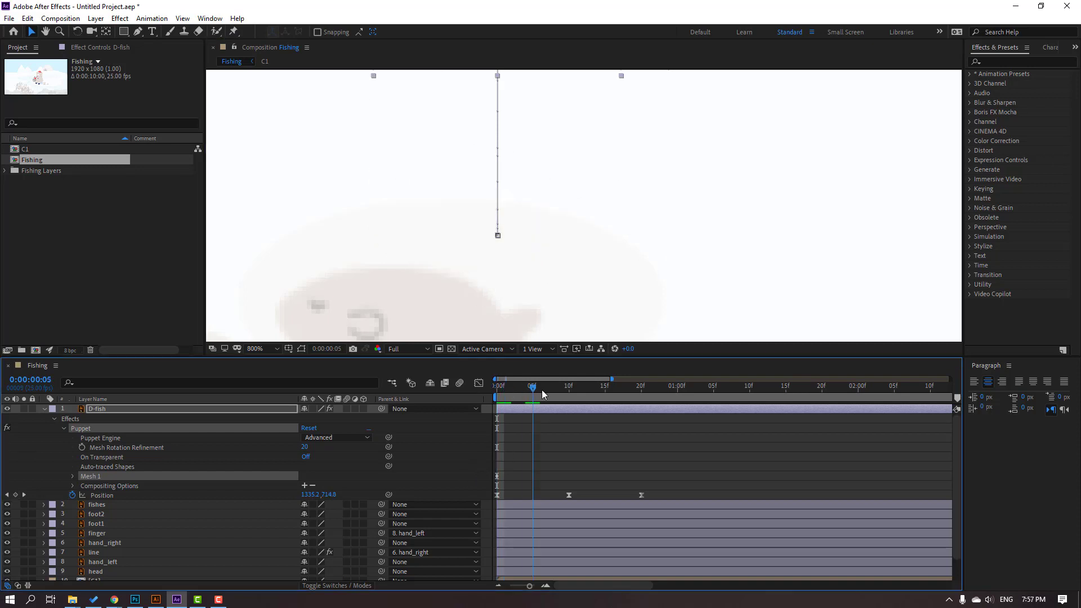
drag(530, 396, 569, 389)
key(comma)
drag(626, 330, 634, 227)
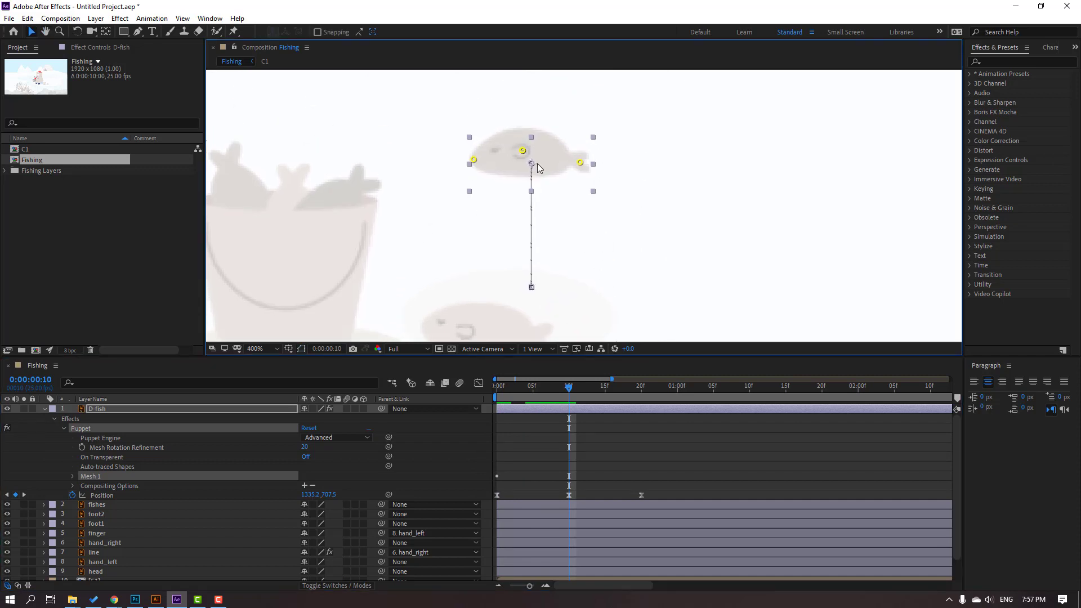
drag(523, 151, 521, 170)
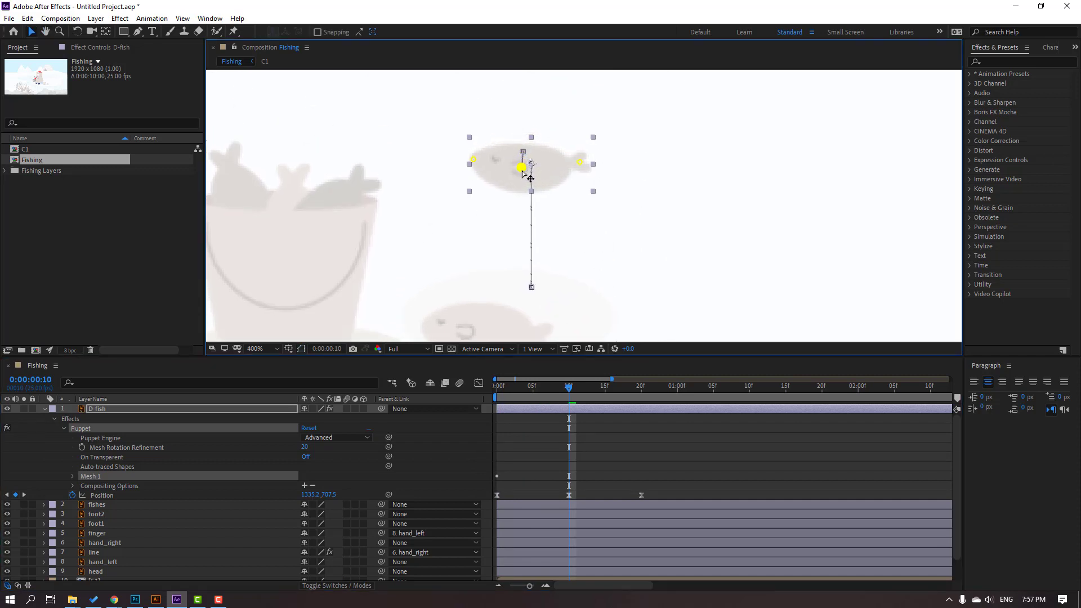
drag(545, 392, 567, 390)
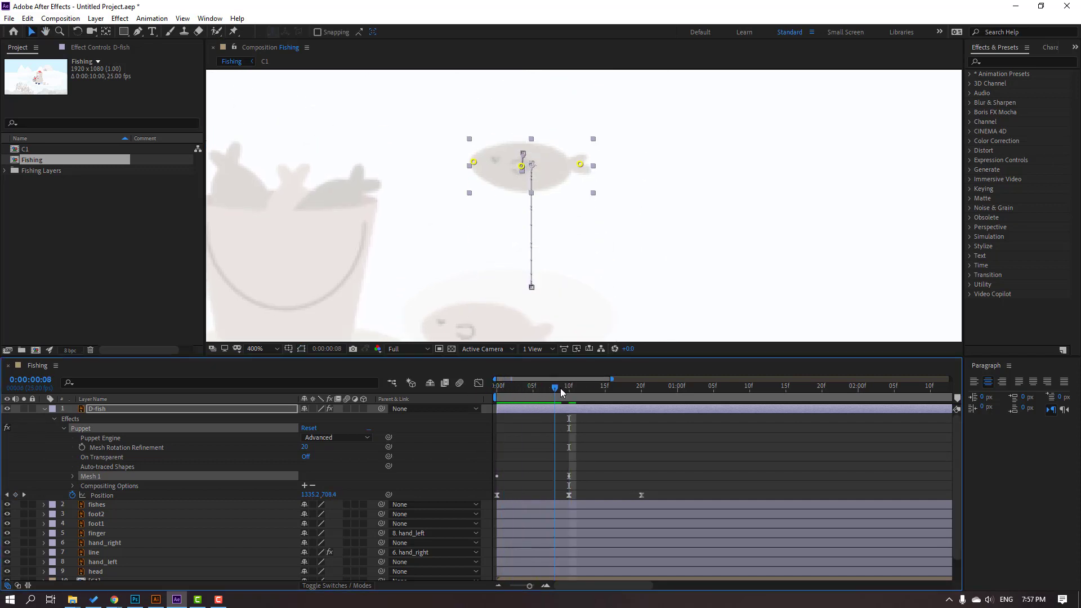
drag(521, 168, 522, 173)
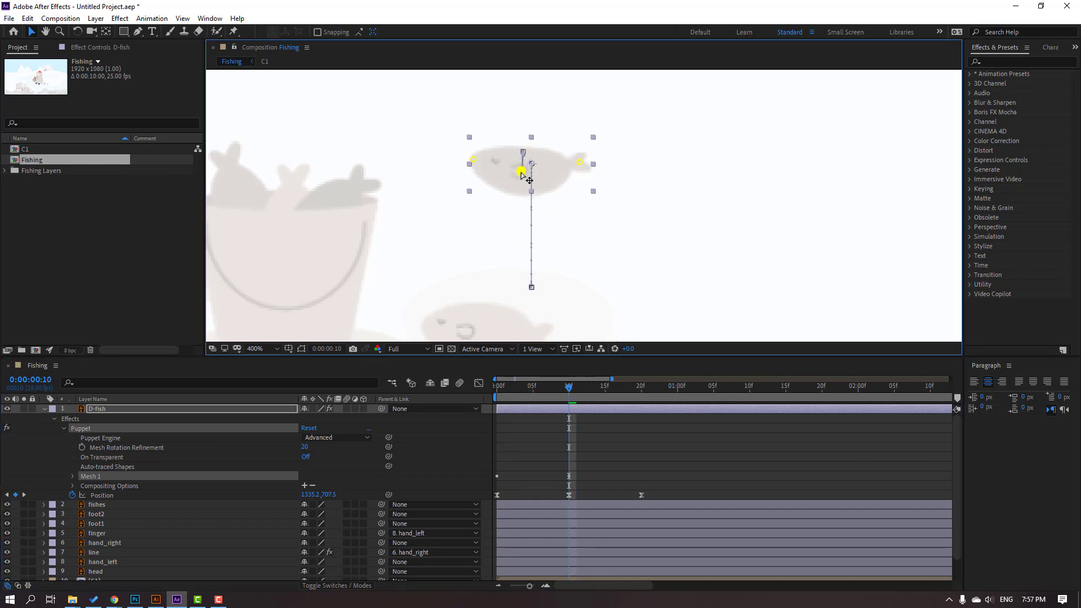
drag(584, 389, 641, 389)
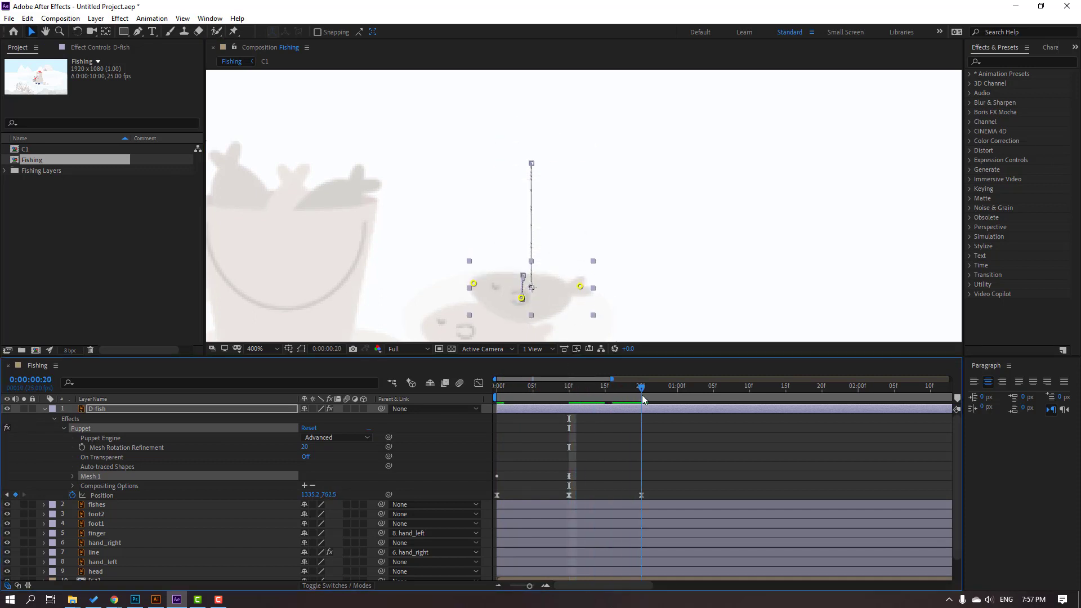
drag(600, 217, 588, 166)
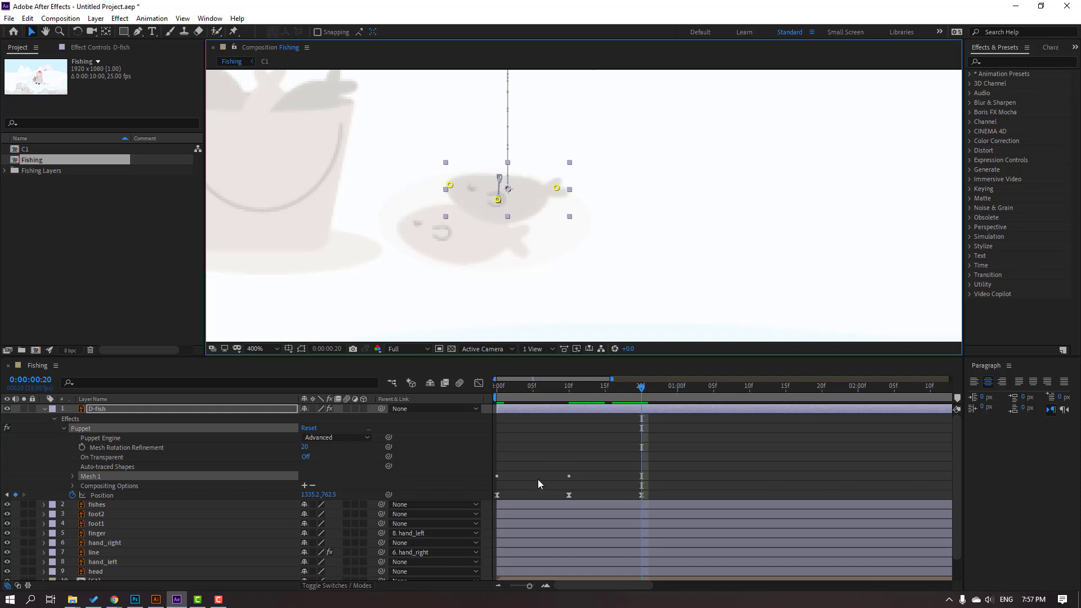
Expand Mesh 1 > Deform to reveal Puppet Pin 2's Position keyframes
click(74, 476)
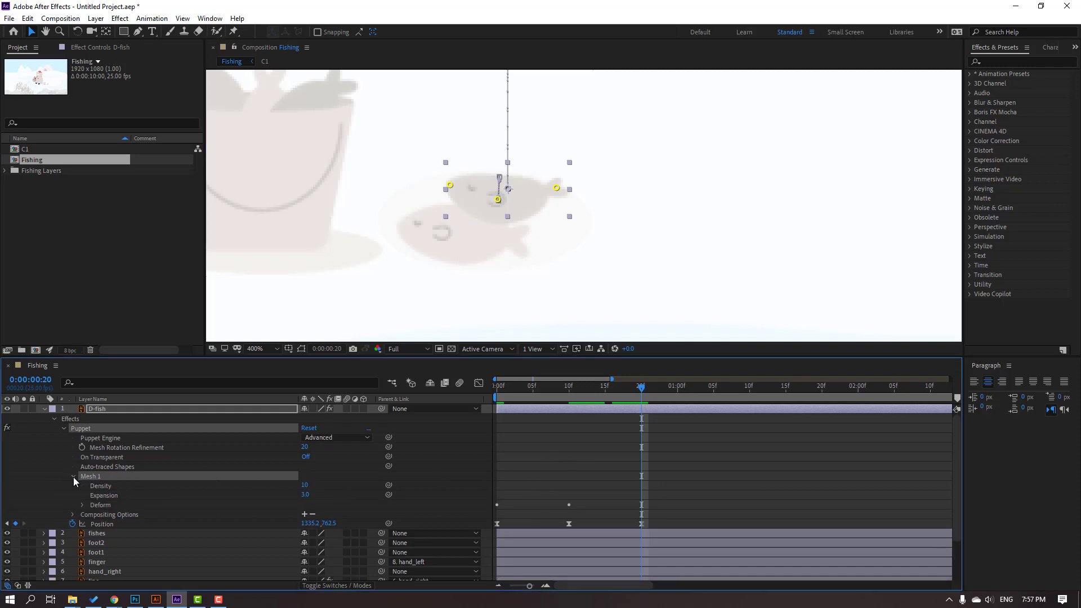
click(83, 505)
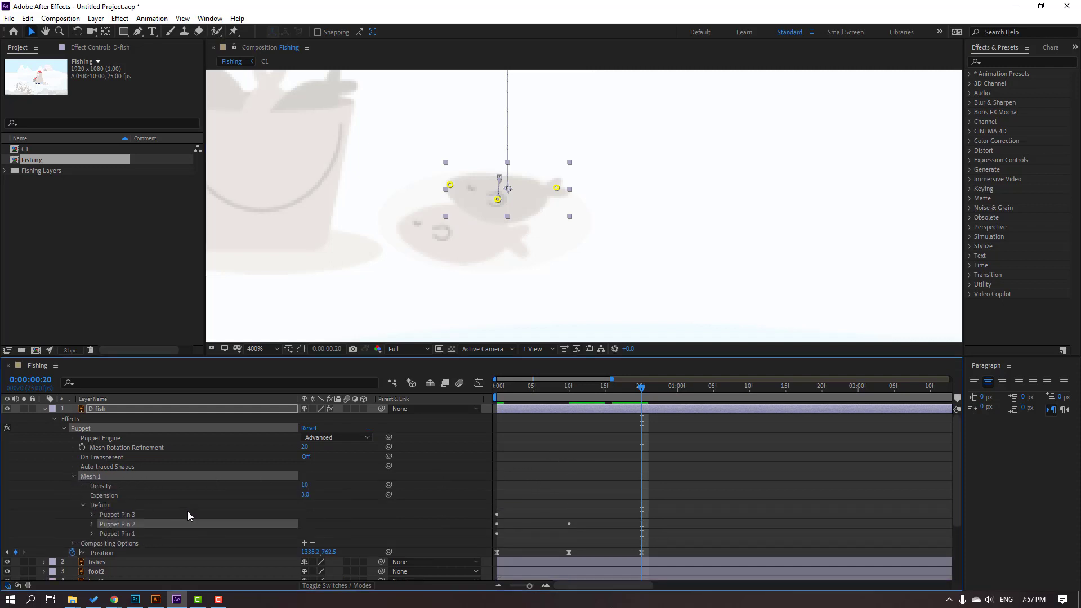
click(93, 524)
click(497, 543)
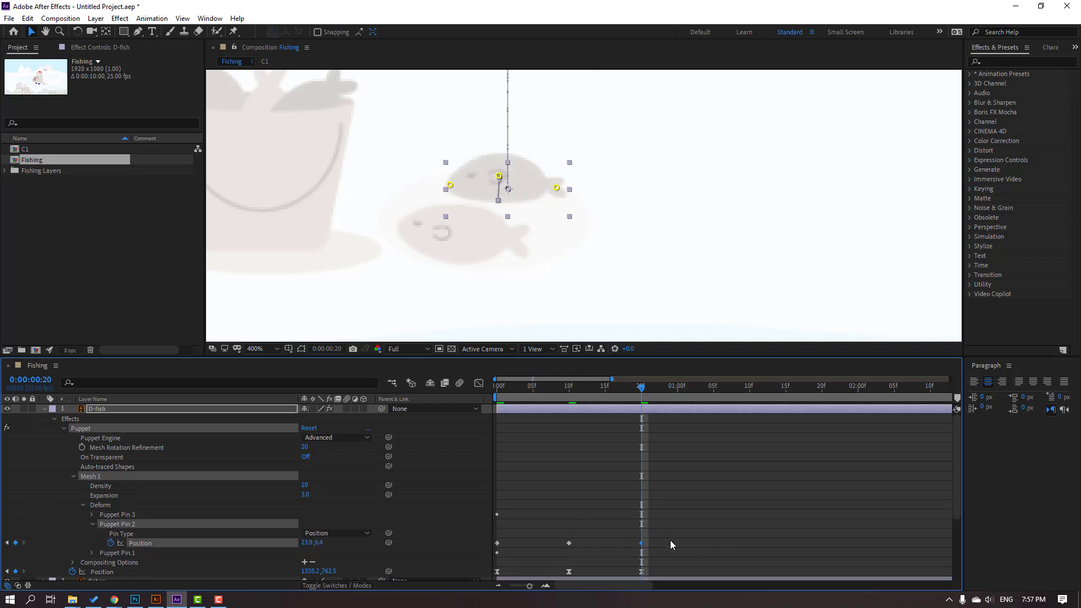
Apply Easy Ease to Puppet Pin 2's Position keyframes
drag(671, 545, 496, 549)
right_click(498, 549)
mouse_move(563, 537)
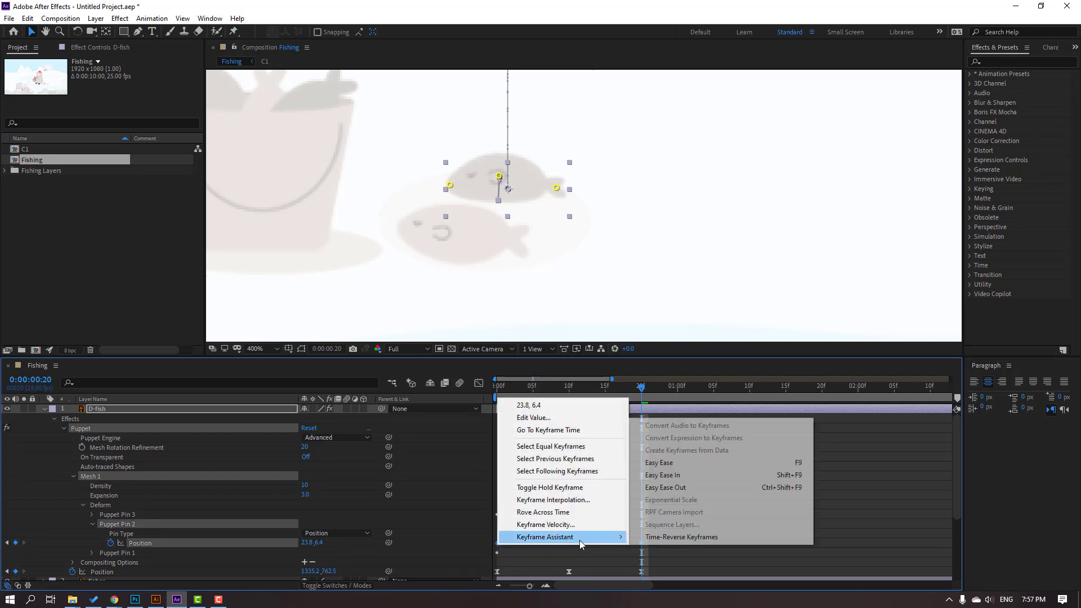
click(659, 465)
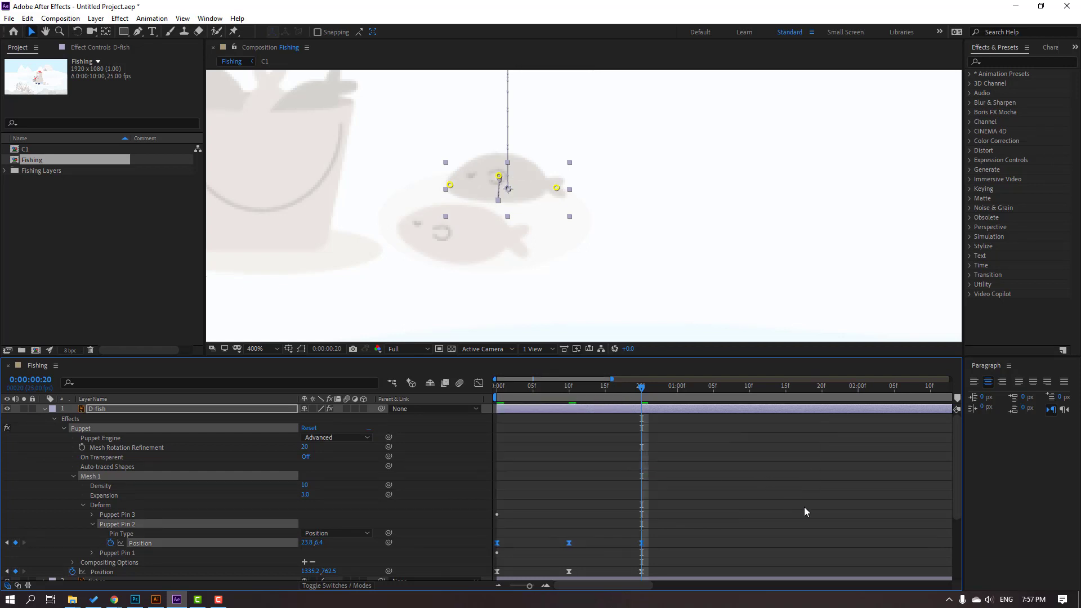
Show D-fish's animated properties with U and preview the fish's hop in the scene
click(99, 411)
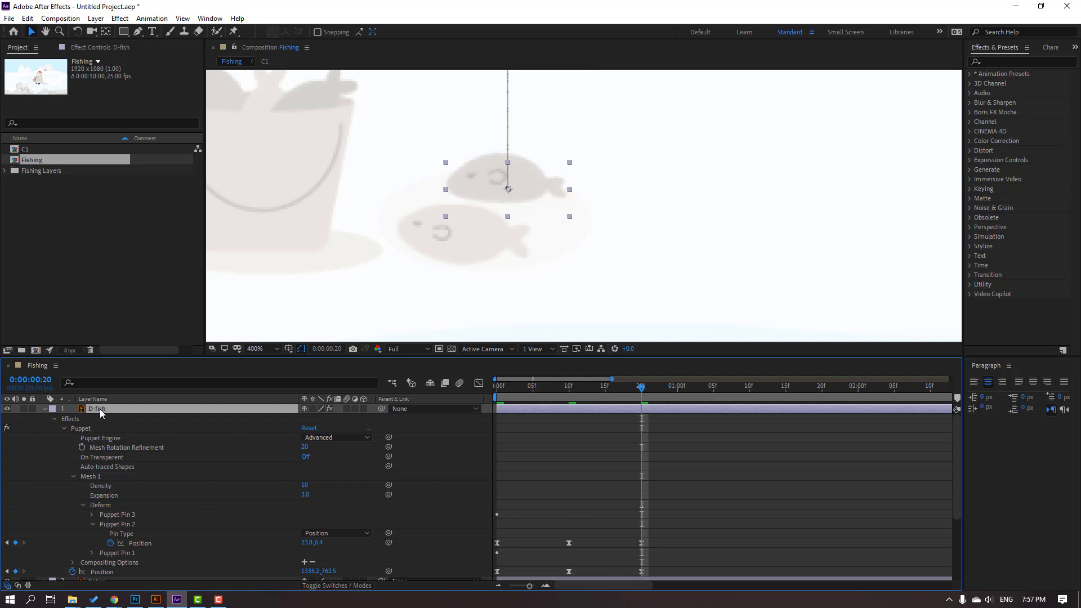
key(u)
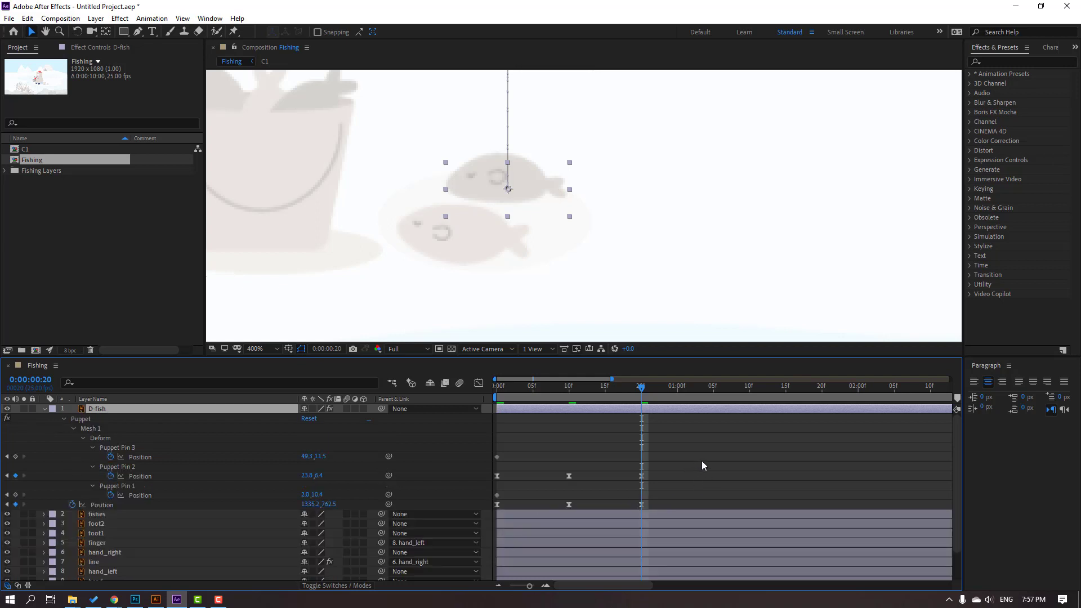
click(701, 451)
key(space)
key(slash)
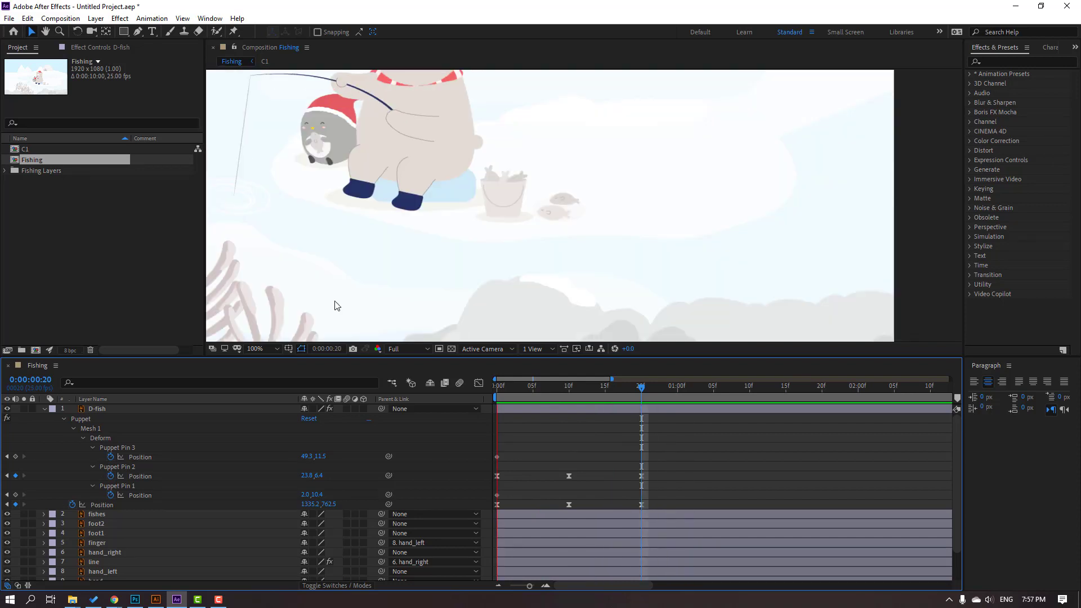
key(period)
key(space)
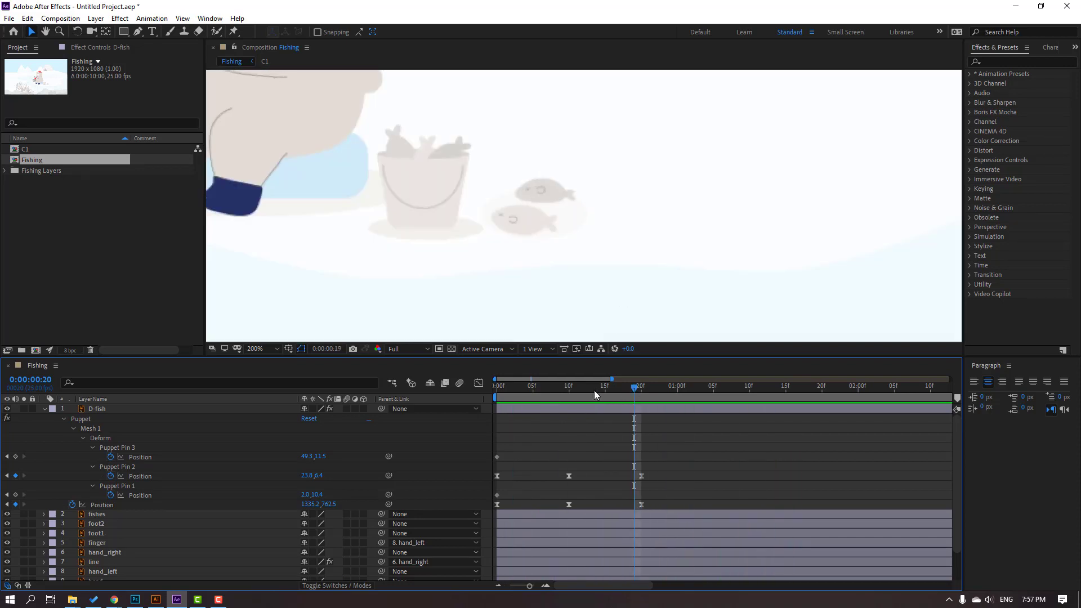
key(minus)
key(minus)
key(minus)
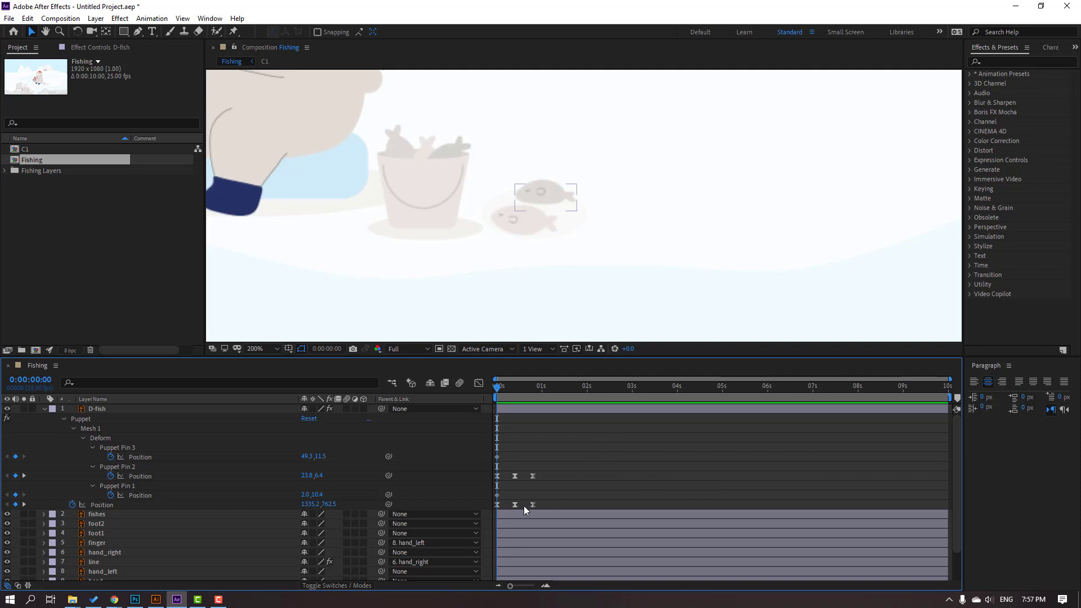
Add a loopOutDuration(type = "cycle", duration = 0) expression to D-fish's Position and preview
drag(549, 502, 479, 509)
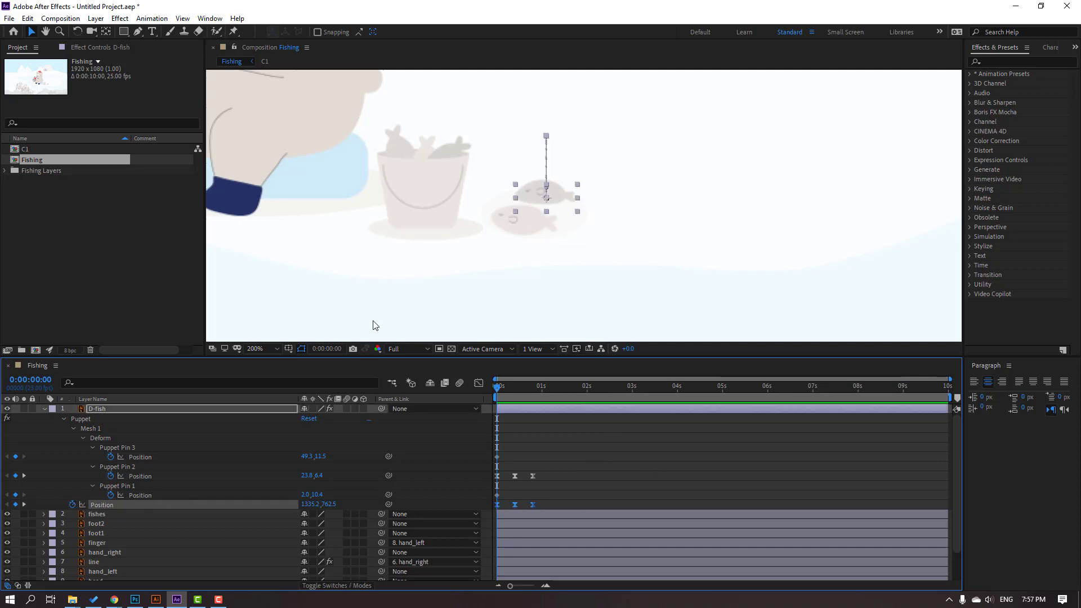
alt+click(73, 504)
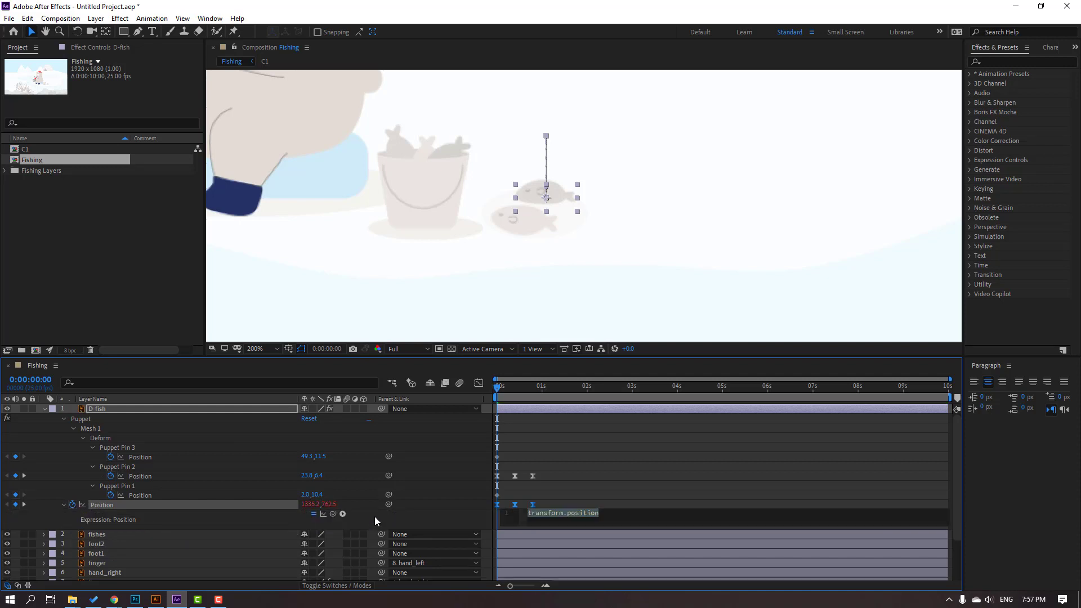
click(374, 515)
click(343, 515)
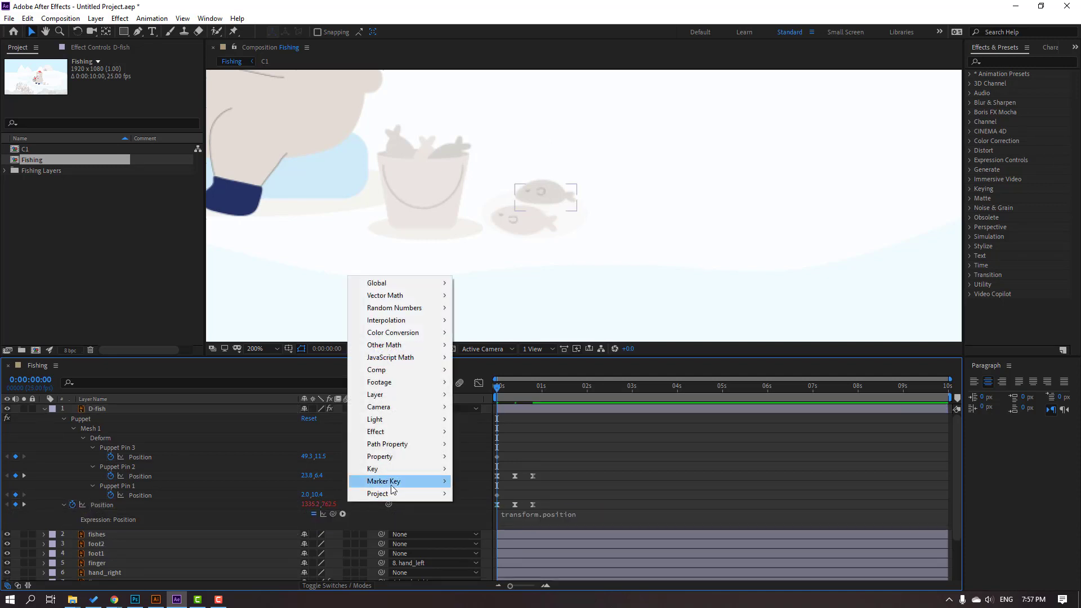
mouse_move(413, 457)
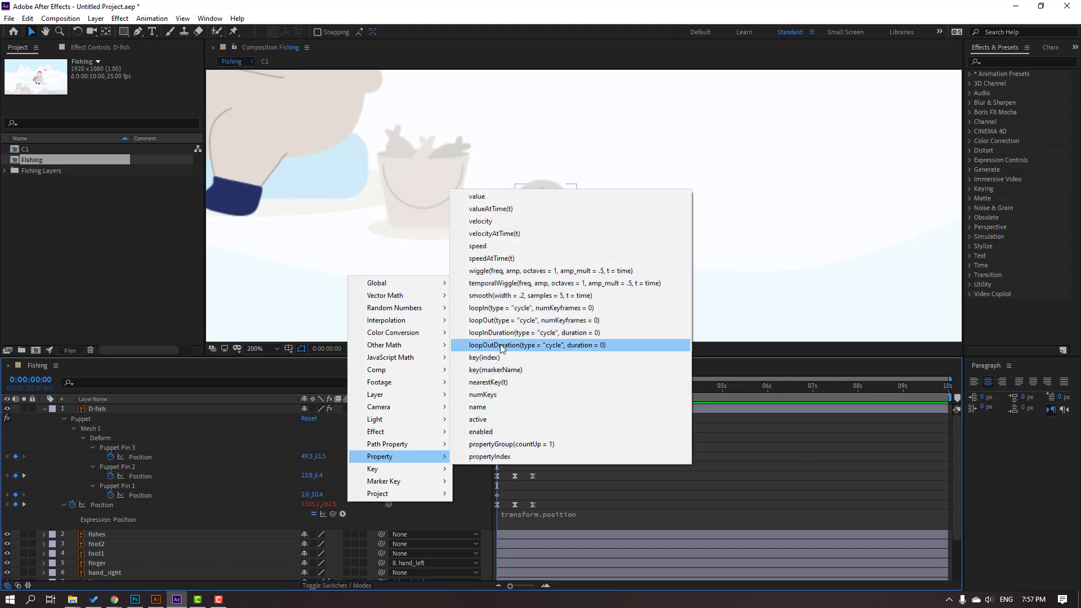
click(585, 345)
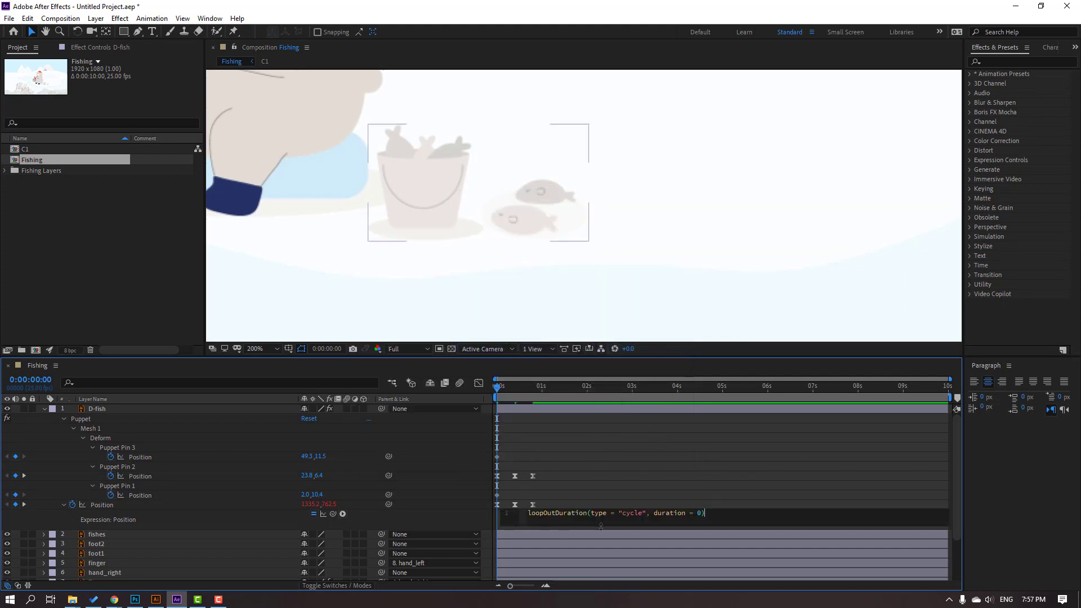
click(823, 435)
key(space)
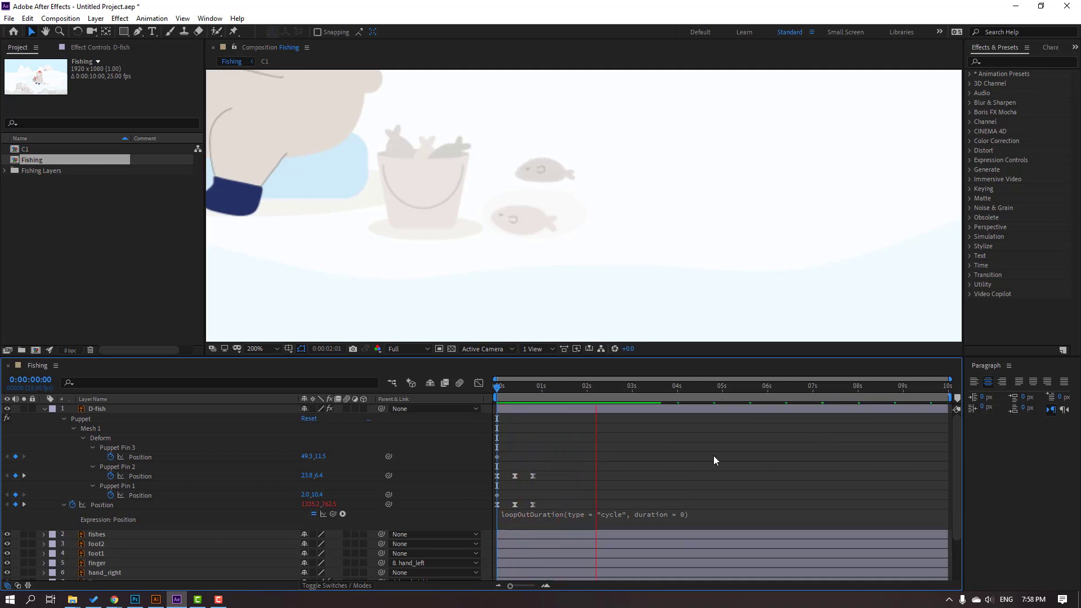
key(space)
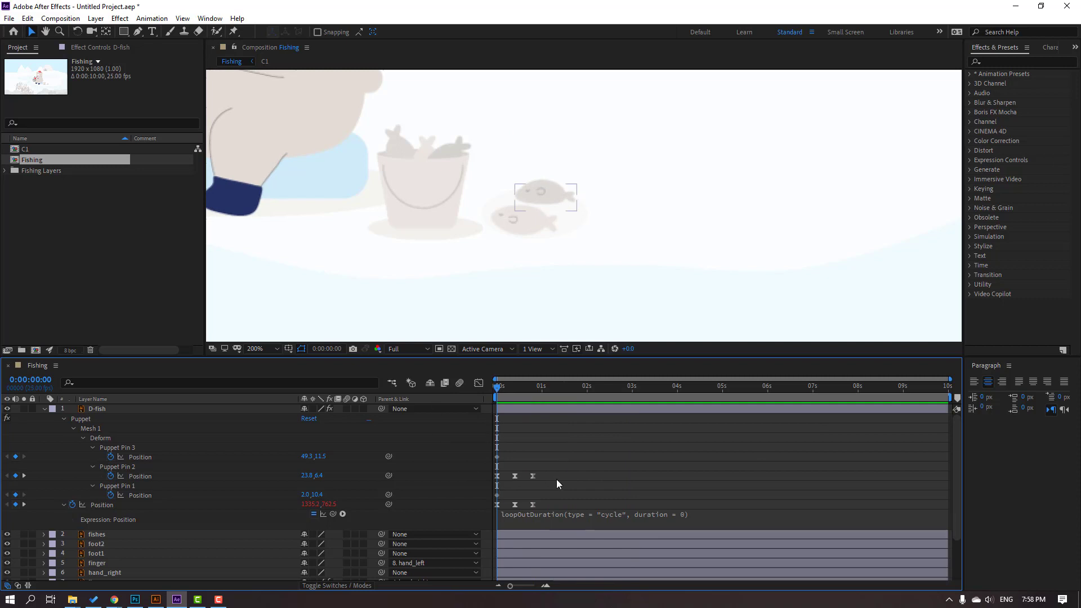
Add the same cycling loopOutDuration expression to Puppet Pin 2 Position and preview the scene
drag(567, 477, 480, 472)
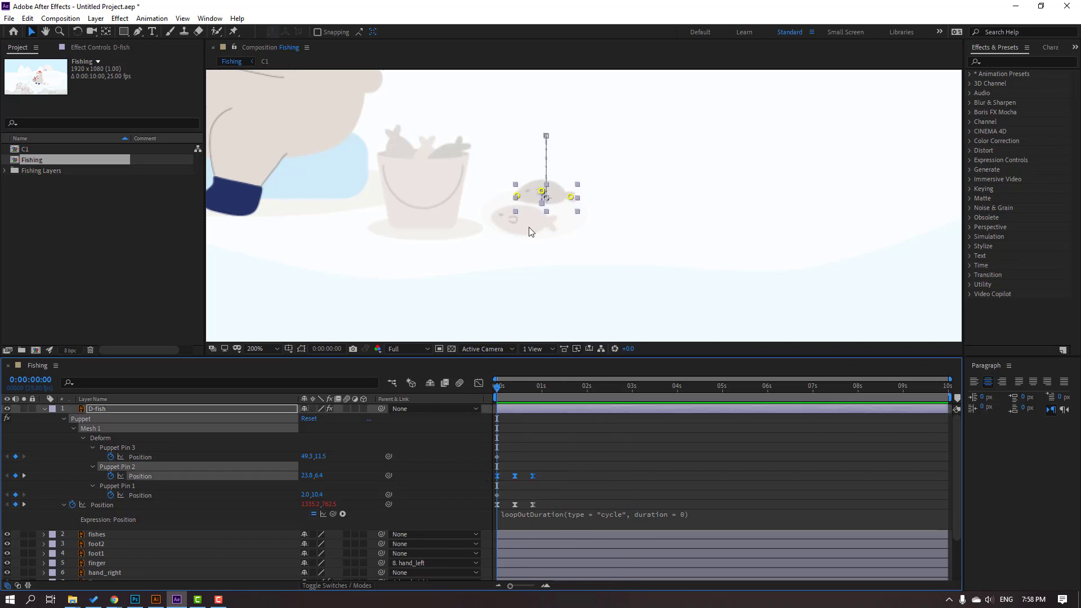
alt+click(111, 476)
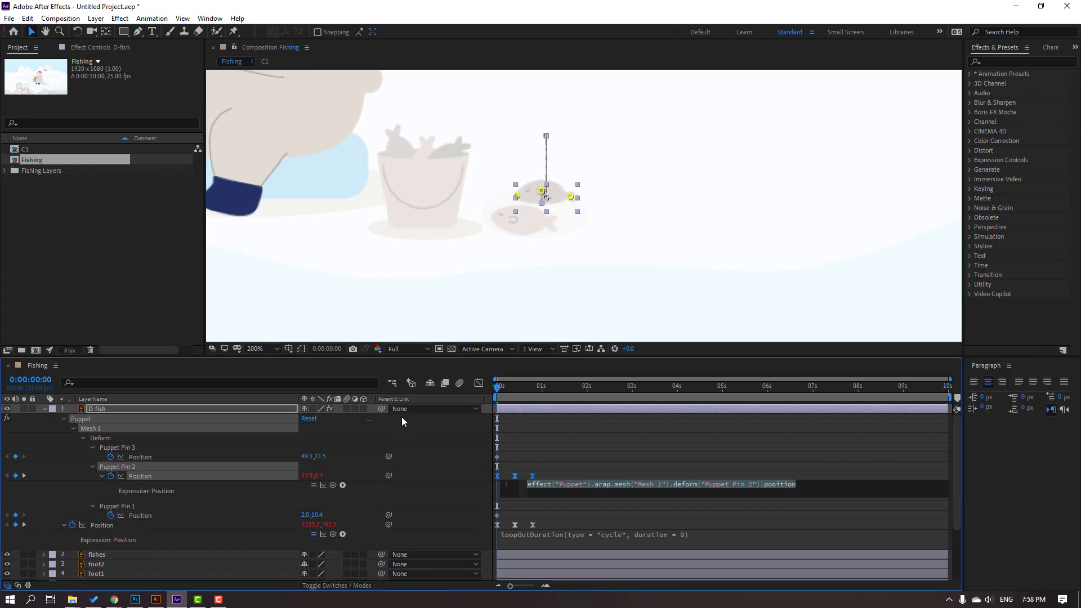
click(343, 484)
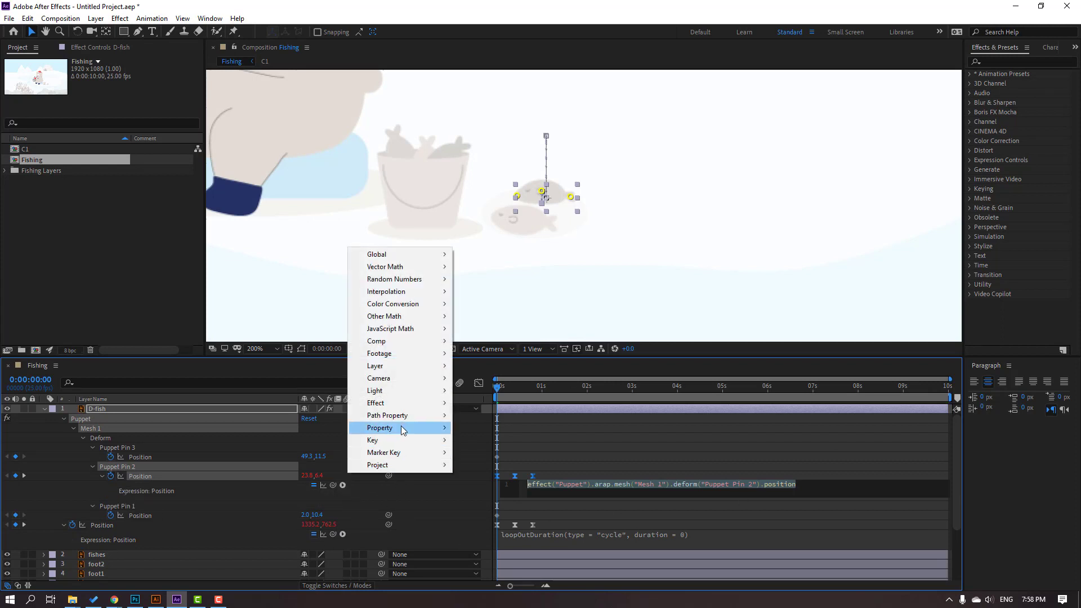
mouse_move(404, 425)
click(552, 316)
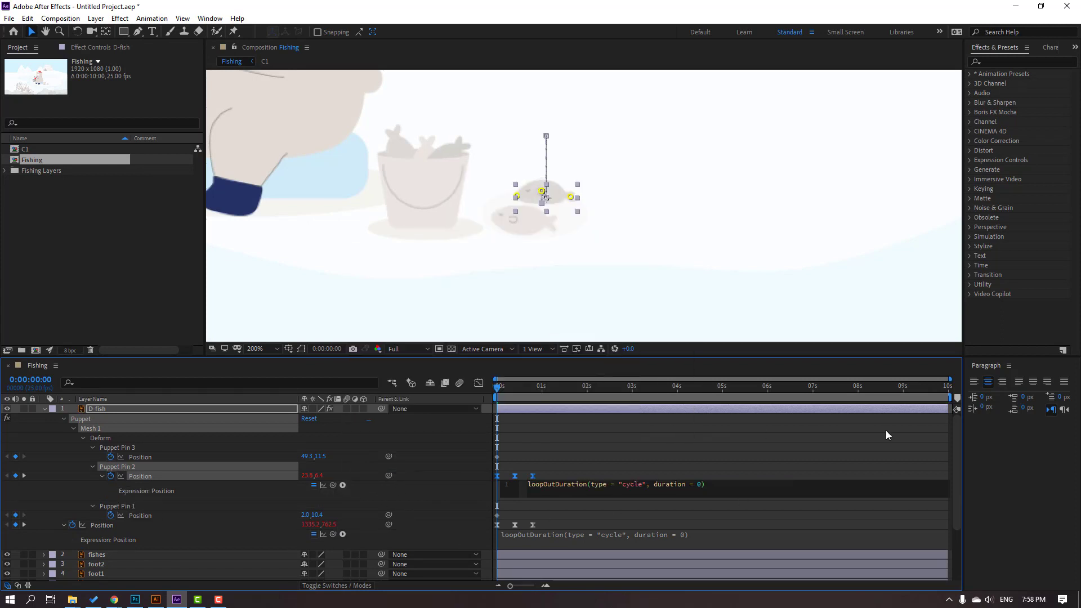
click(843, 433)
key(comma)
key(comma)
key(comma)
key(space)
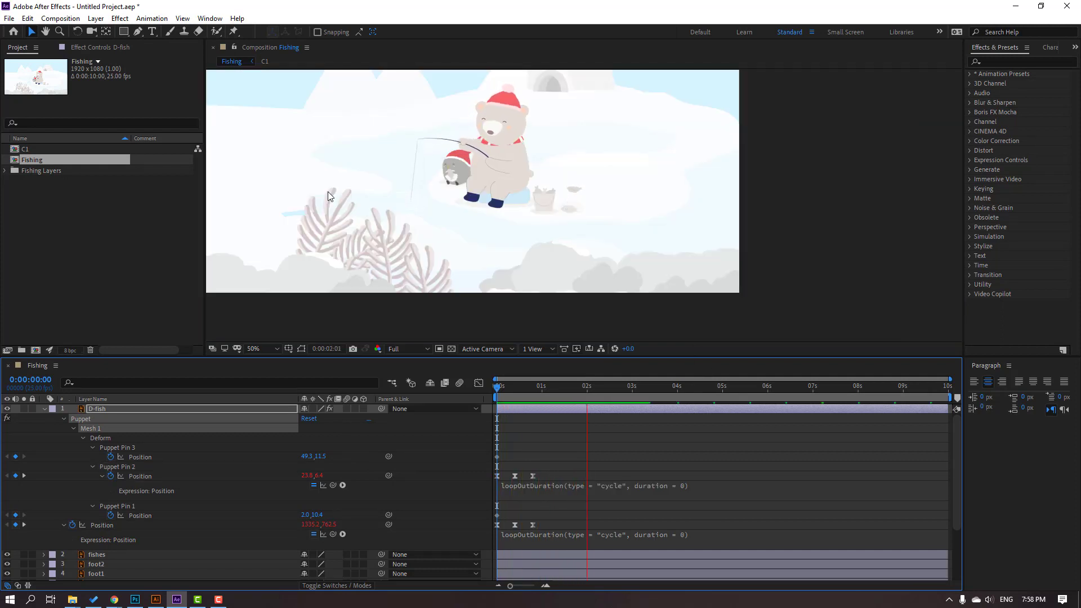
Set the viewer to Fit, stop playback, and collapse the D-fish layer's properties
click(263, 350)
click(256, 372)
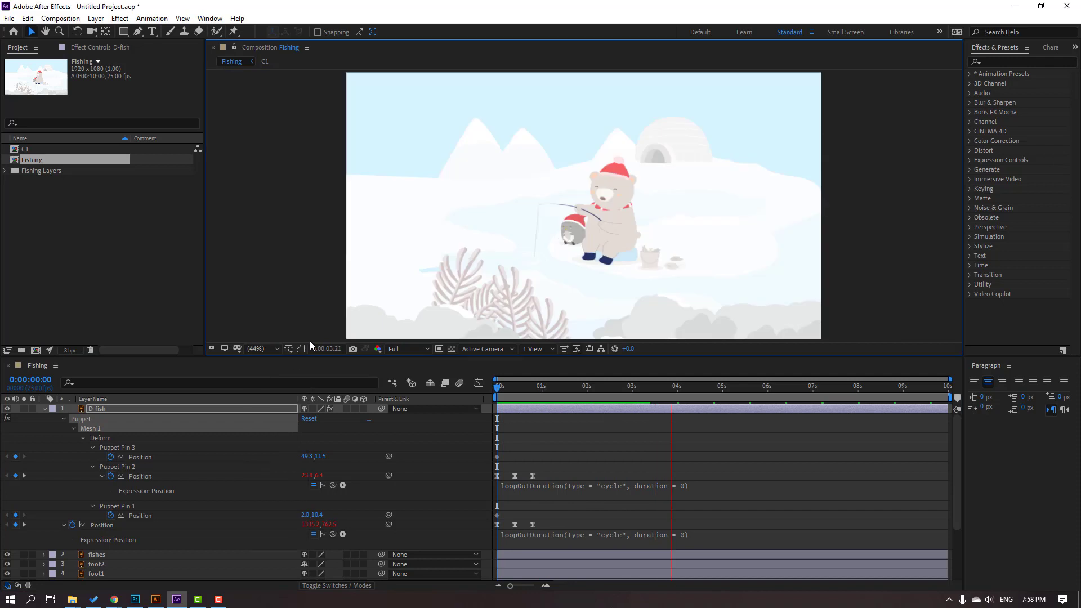
key(space)
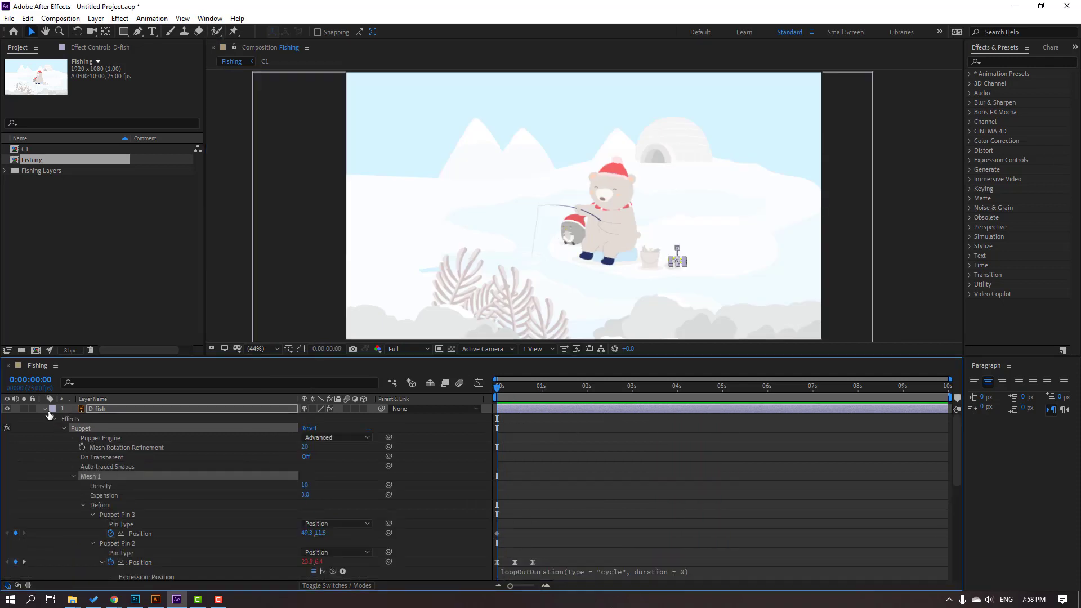
click(44, 410)
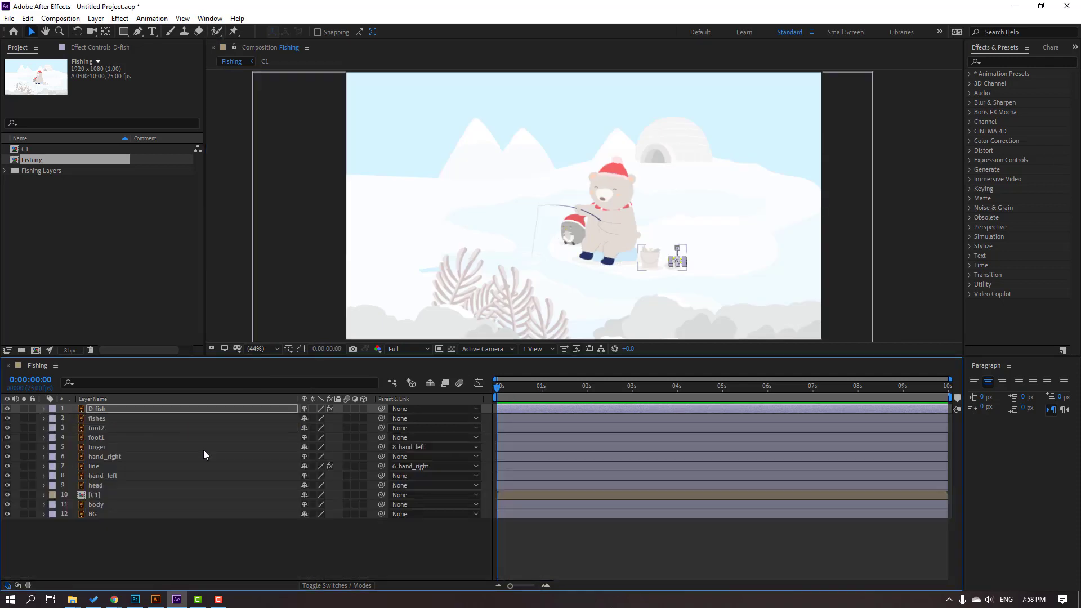
click(352, 561)
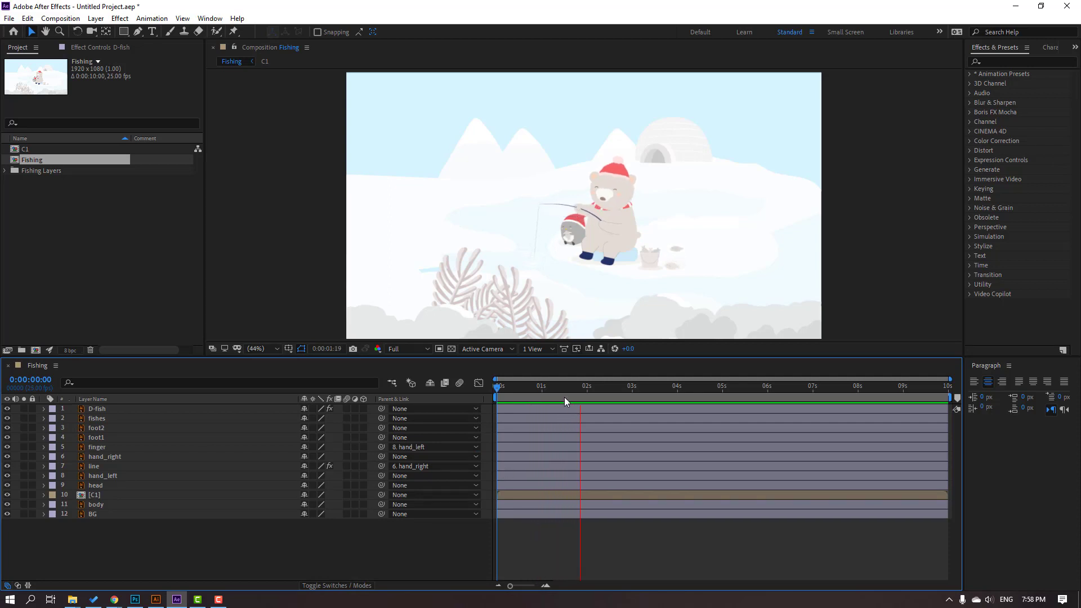
key(space)
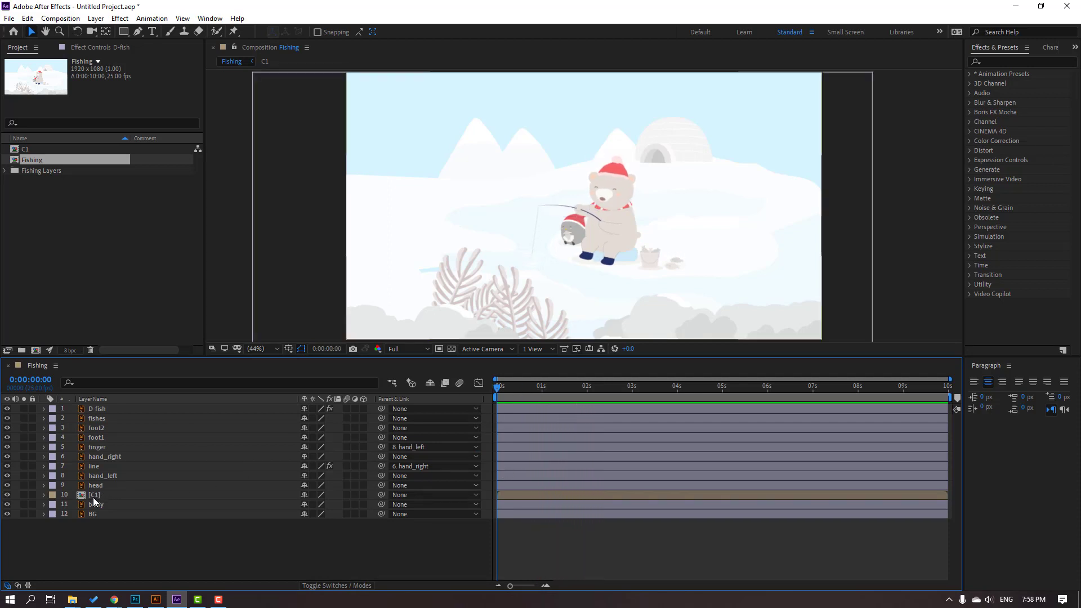
Open the C1 penguin precomp and drag foot1's anchor point down to the foot's base
double_click(94, 495)
scroll(633, 251, up, 4)
drag(599, 276, 606, 171)
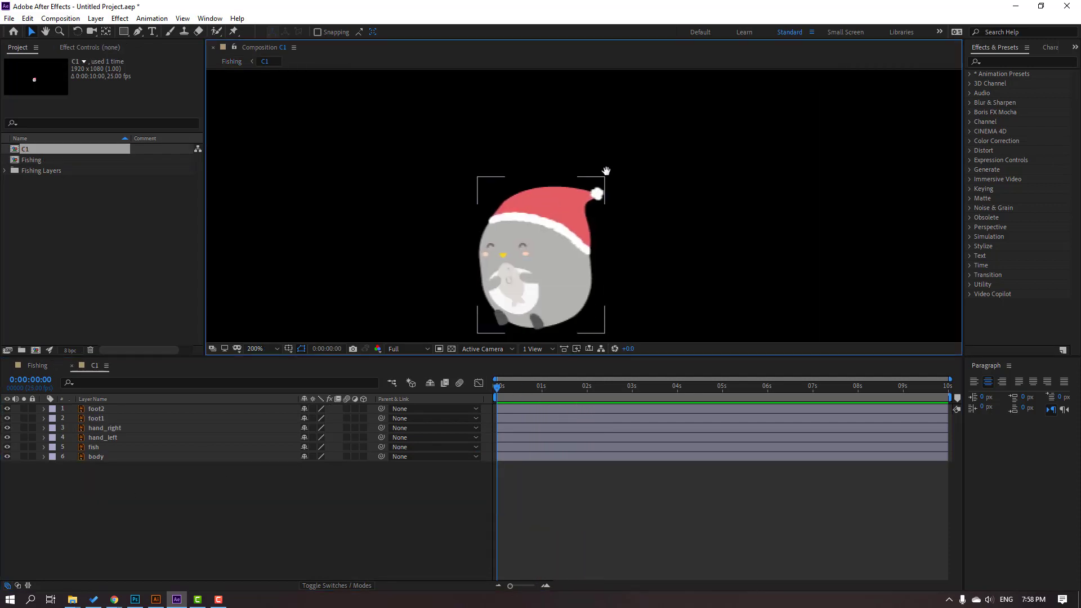
scroll(566, 259, up, 2)
drag(566, 259, 545, 194)
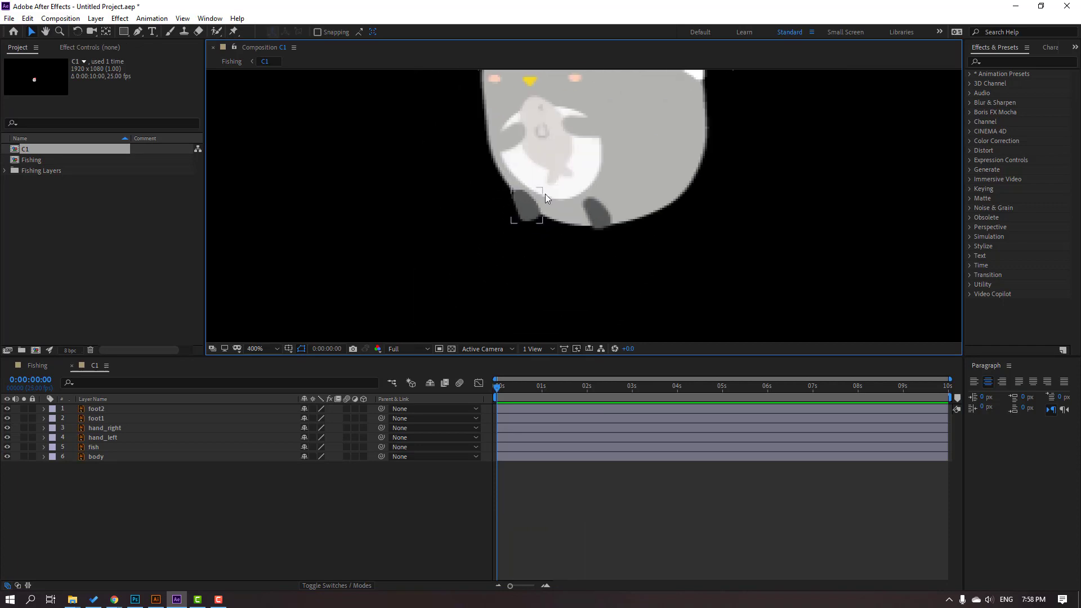
click(523, 216)
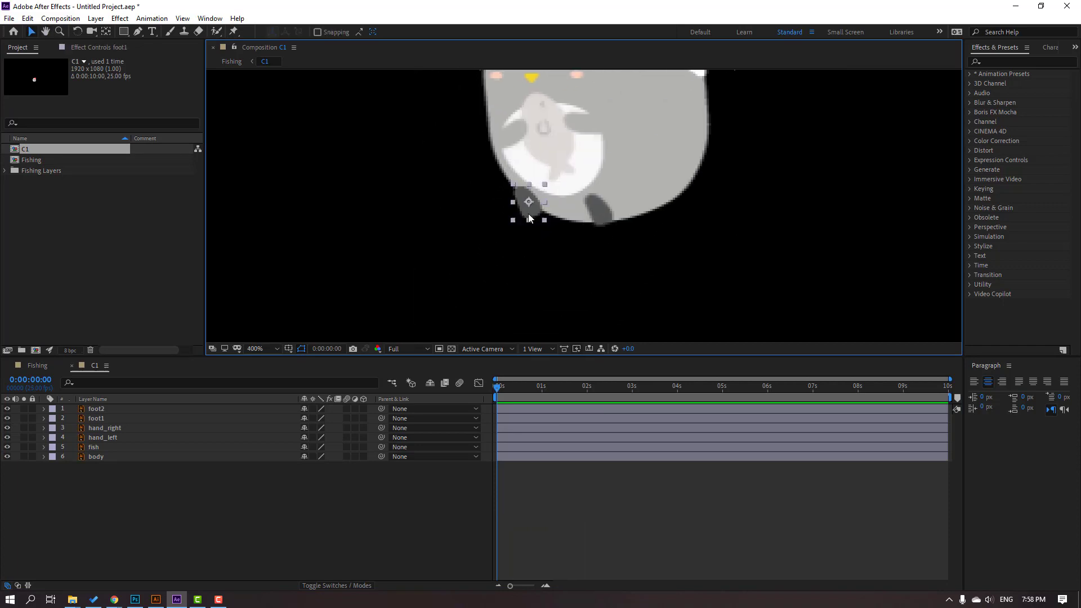
click(106, 33)
drag(528, 202, 528, 216)
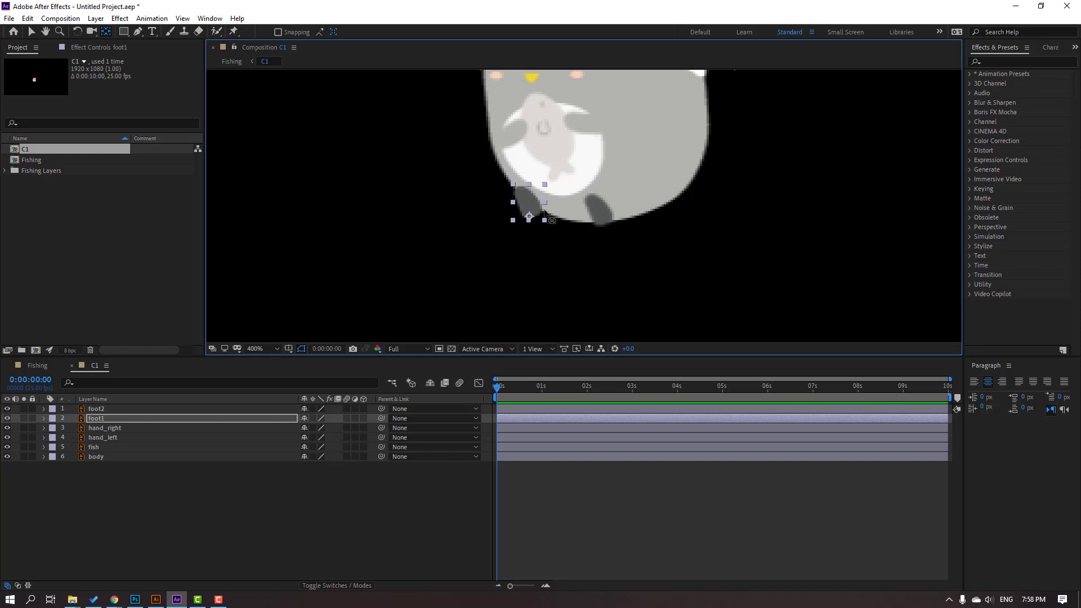
Solo hand_right and shift its anchor point to the right with the Pan Behind tool
click(603, 211)
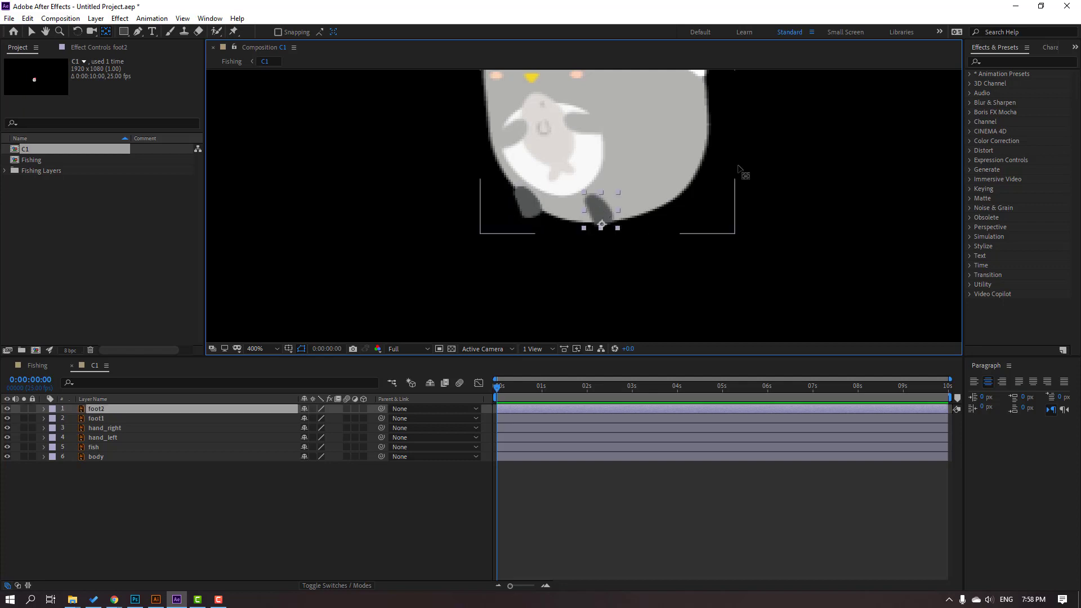
drag(739, 169, 698, 242)
click(551, 206)
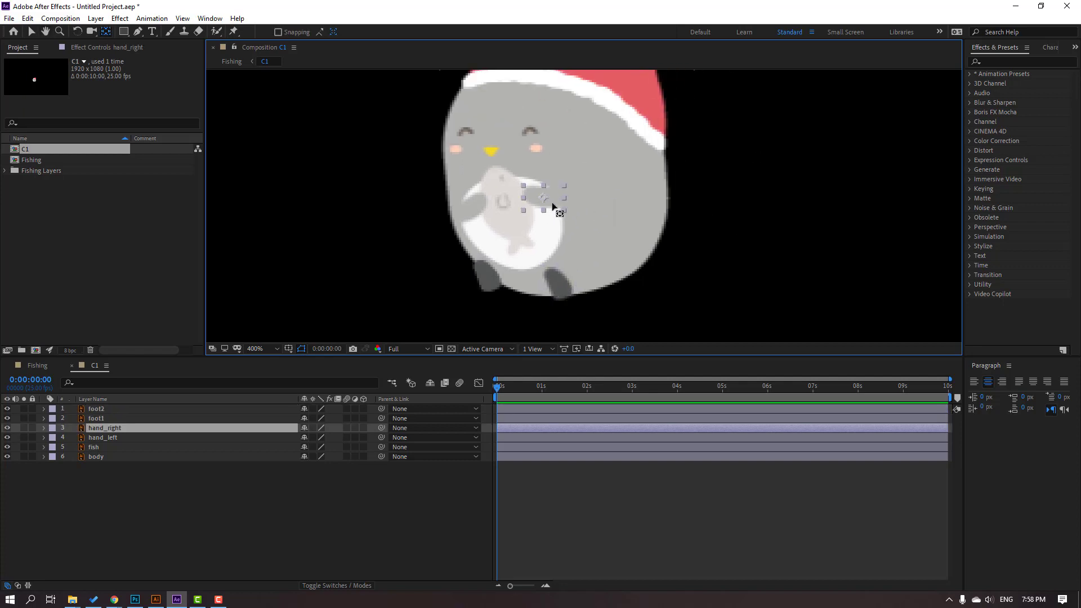
click(23, 428)
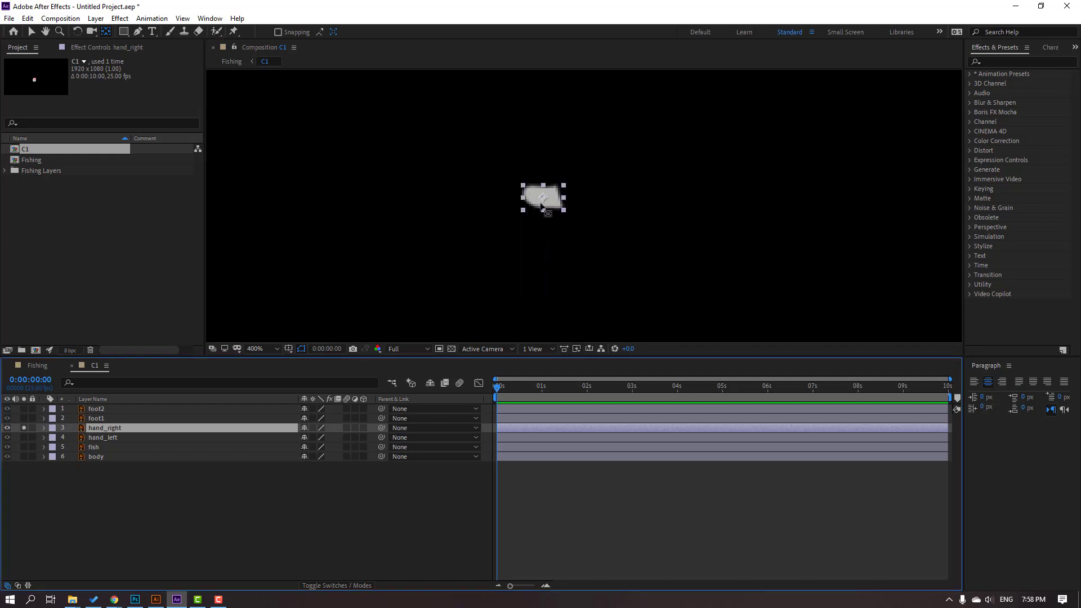
drag(542, 197, 558, 196)
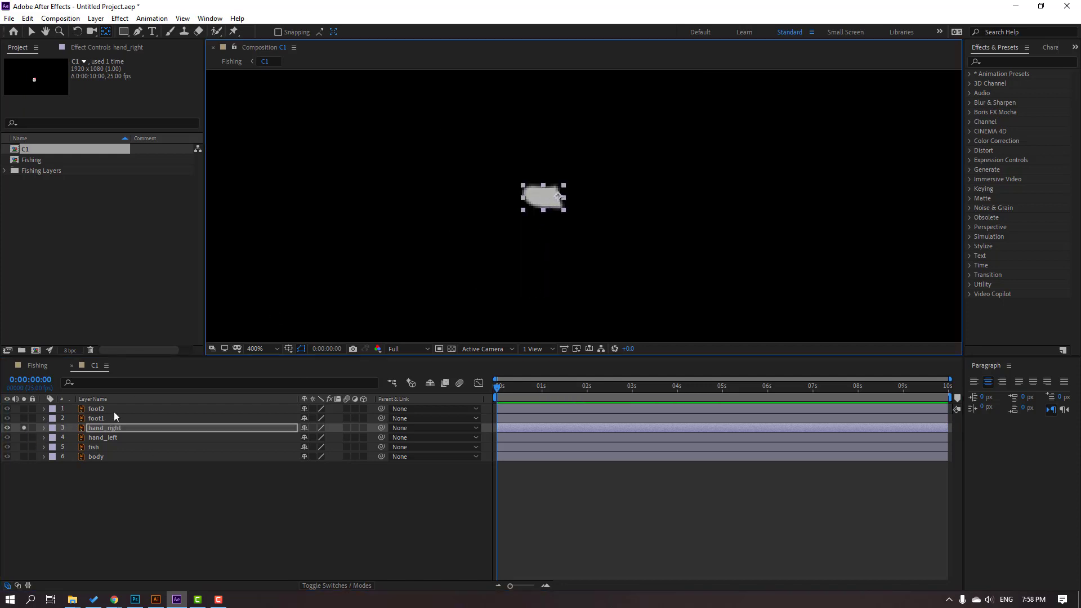
Unsolo hand_right and shift hand_left's anchor point to the left
click(24, 428)
click(479, 213)
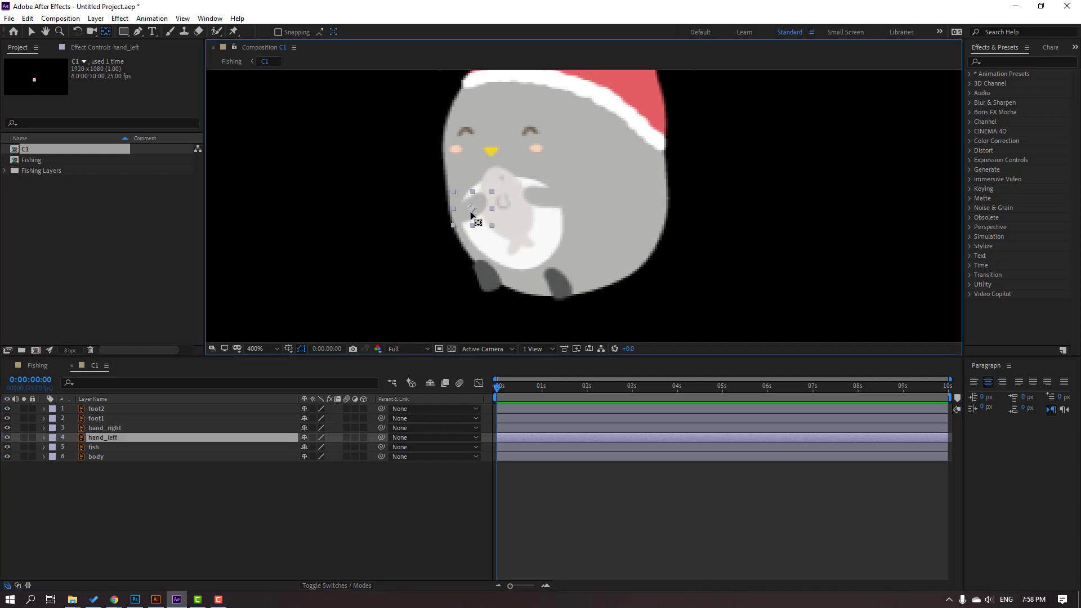
drag(479, 213, 466, 217)
key(Return)
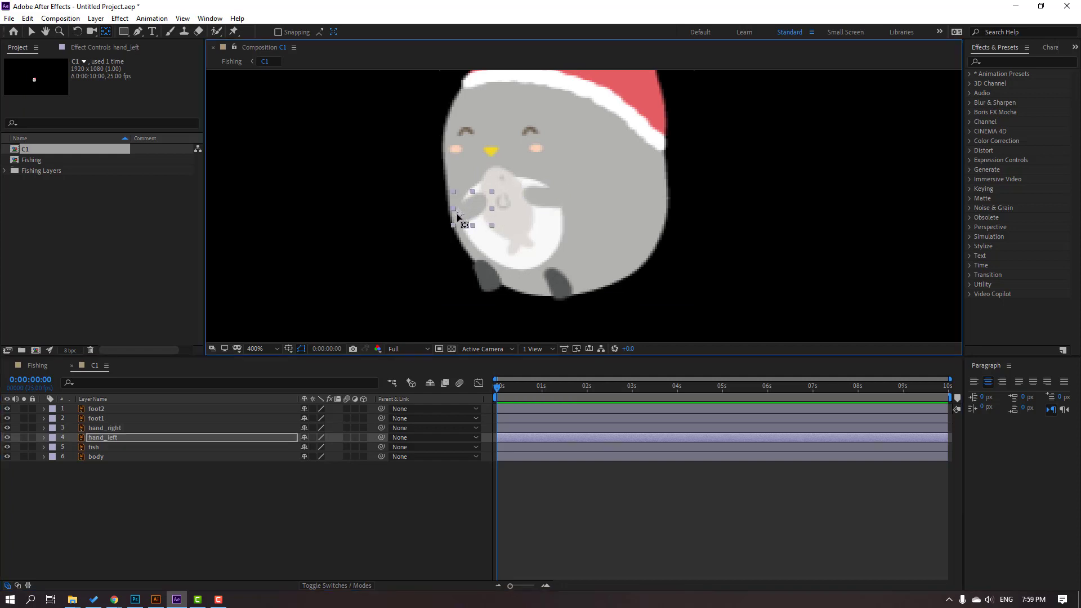
Switch back to the Selection tool and select foot1 and foot2
click(32, 31)
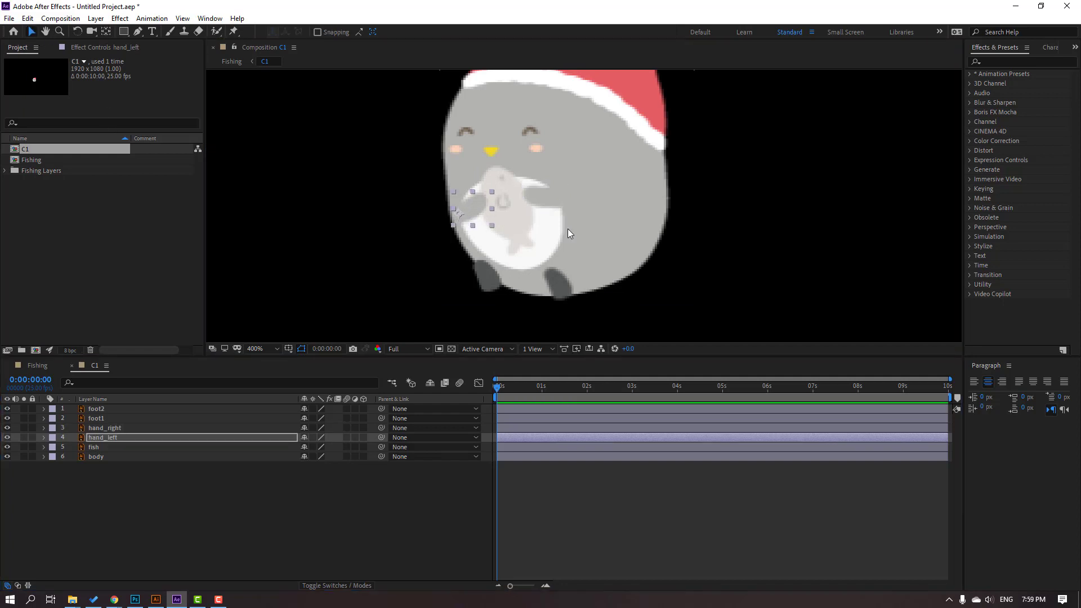
click(540, 197)
click(463, 216)
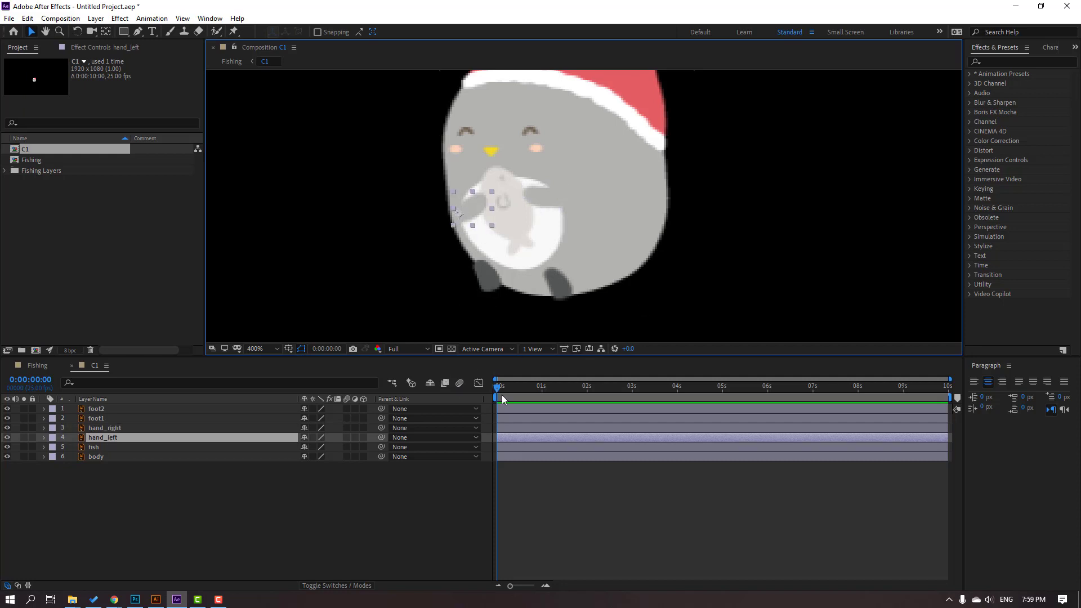
click(561, 301)
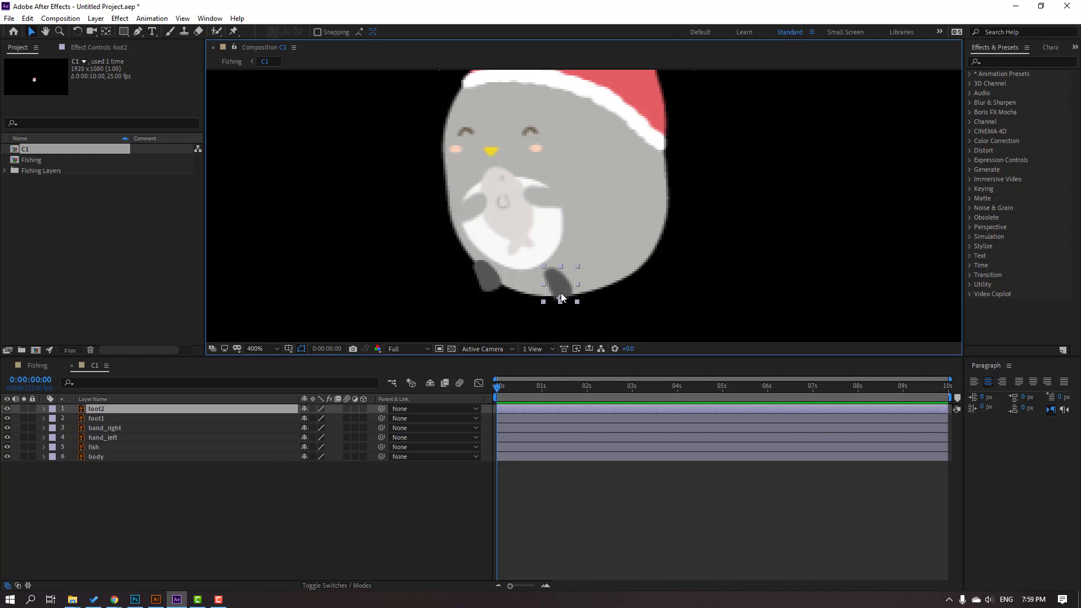
shift+click(489, 283)
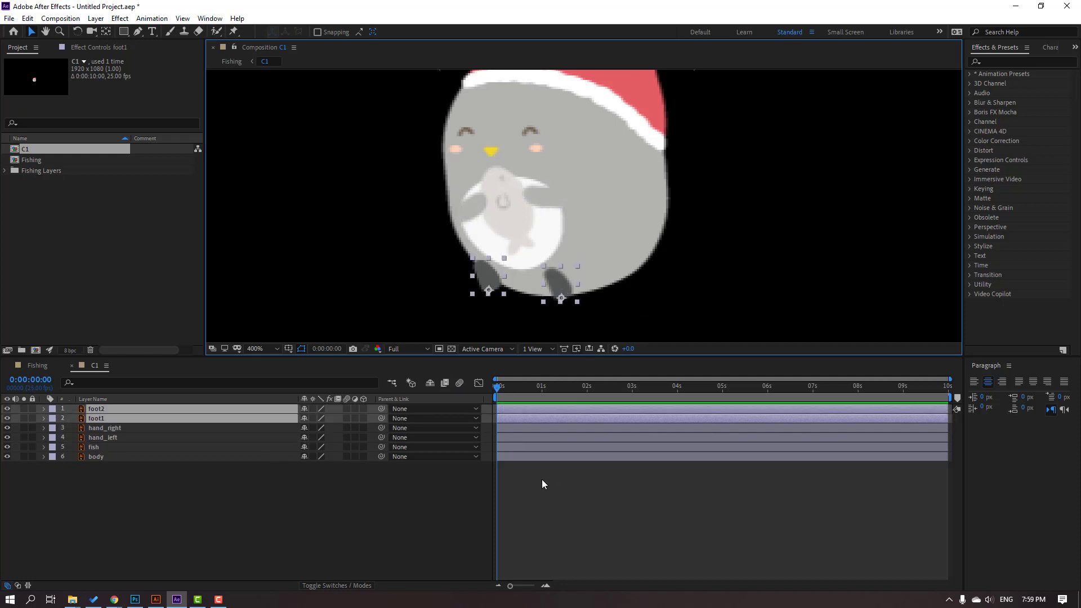
Key both feet's Rotation at 0f and swing them to +14° and −18° at frame 10
key(r)
click(72, 418)
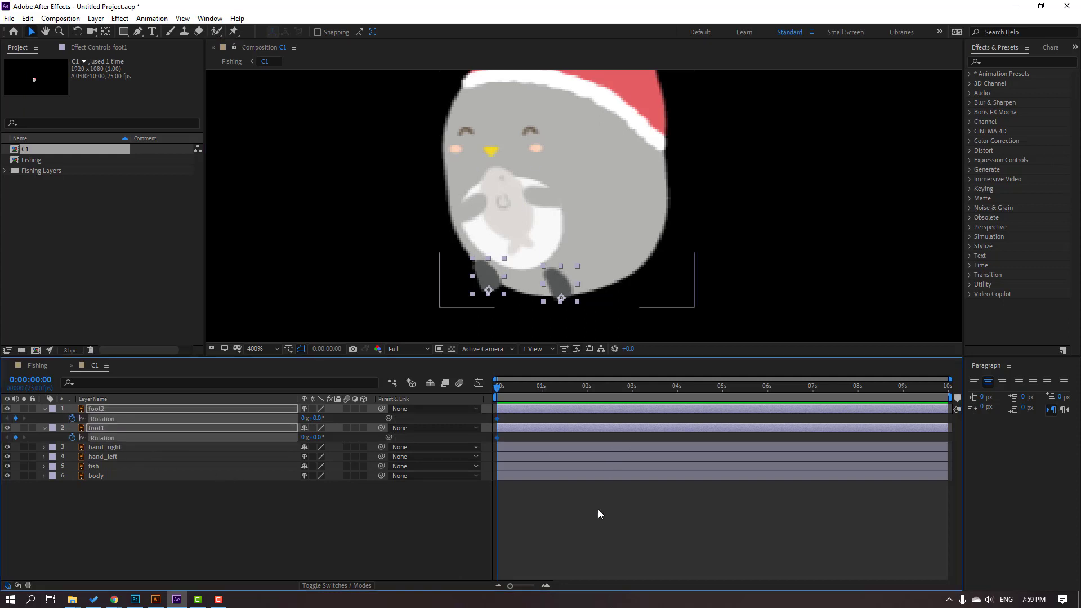
click(580, 518)
key(shift+Page_Down)
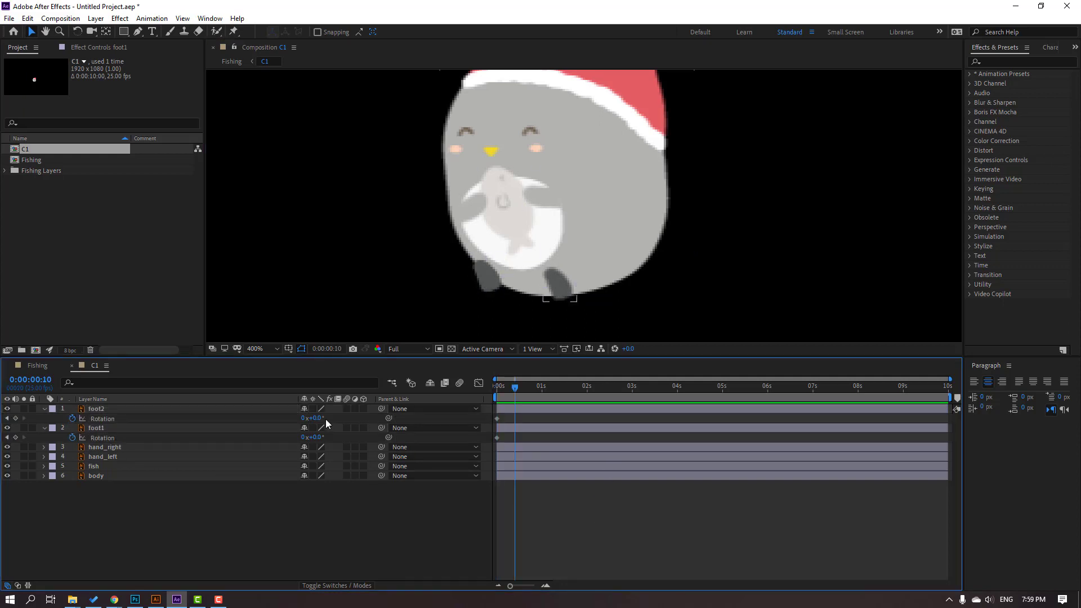
drag(320, 418, 306, 441)
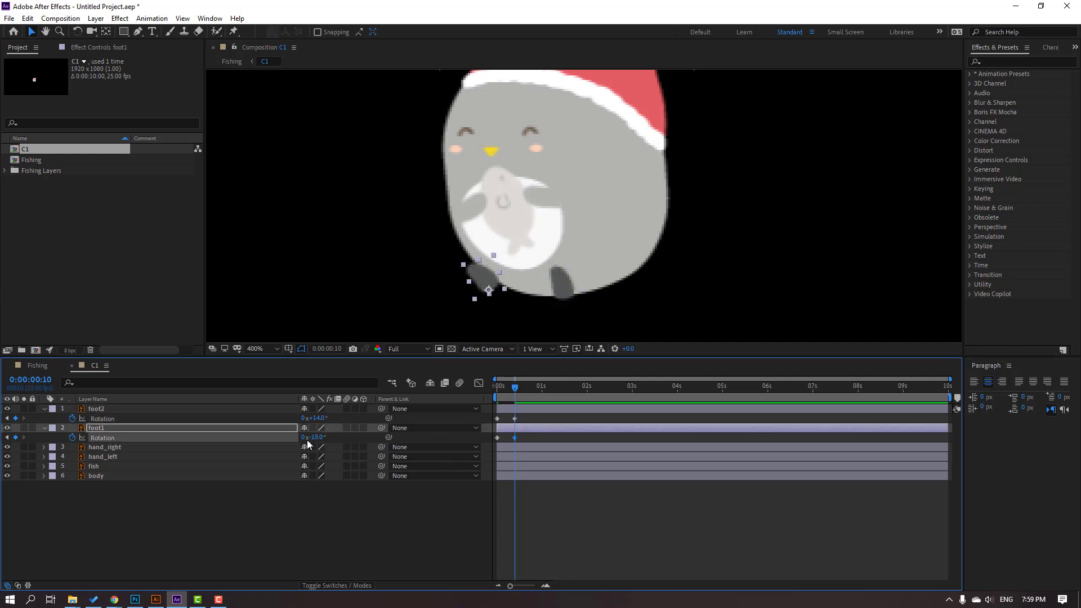
key(shift+Page_Down)
Copy both feet's 0° rotation keyframes to frame 20 so they swing back
click(497, 418)
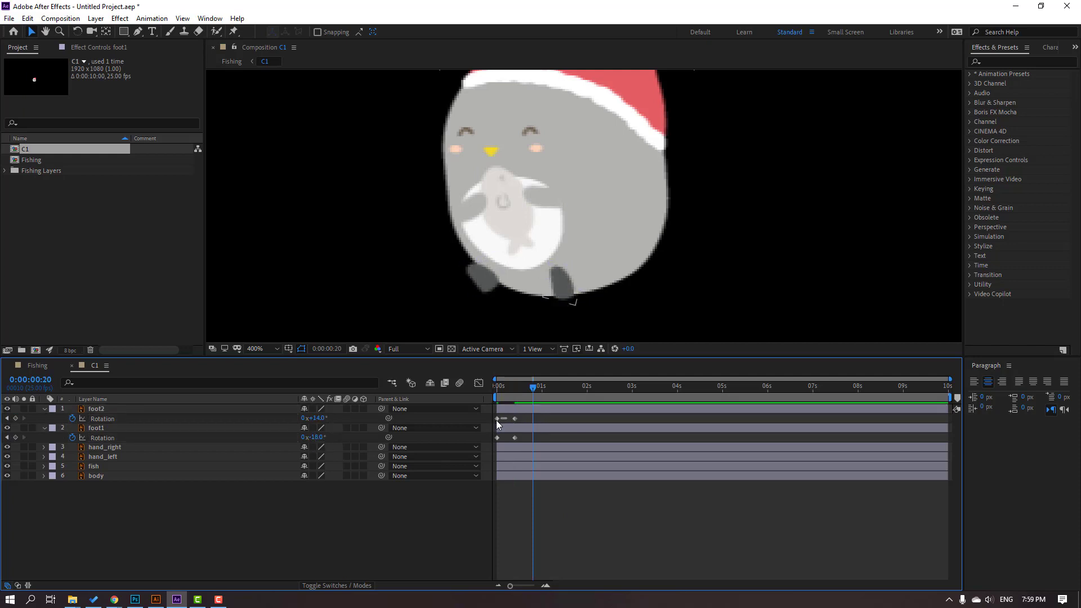
key(ctrl+c)
key(ctrl+v)
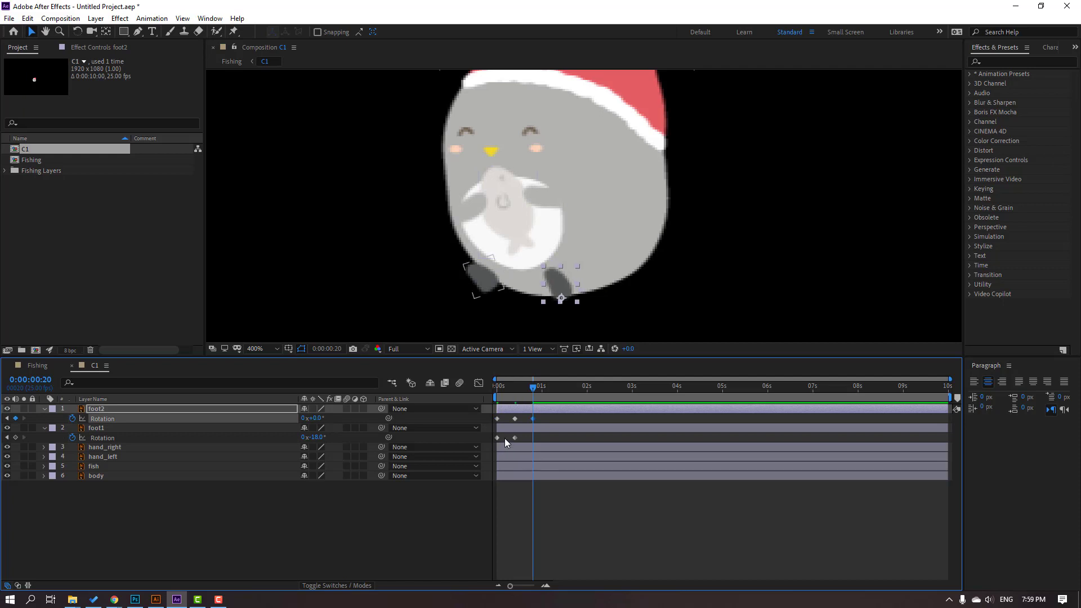
click(497, 437)
key(ctrl+c)
key(ctrl+v)
End the work area at 20f, preview the swing, and select all feet rotation keyframes
key(n)
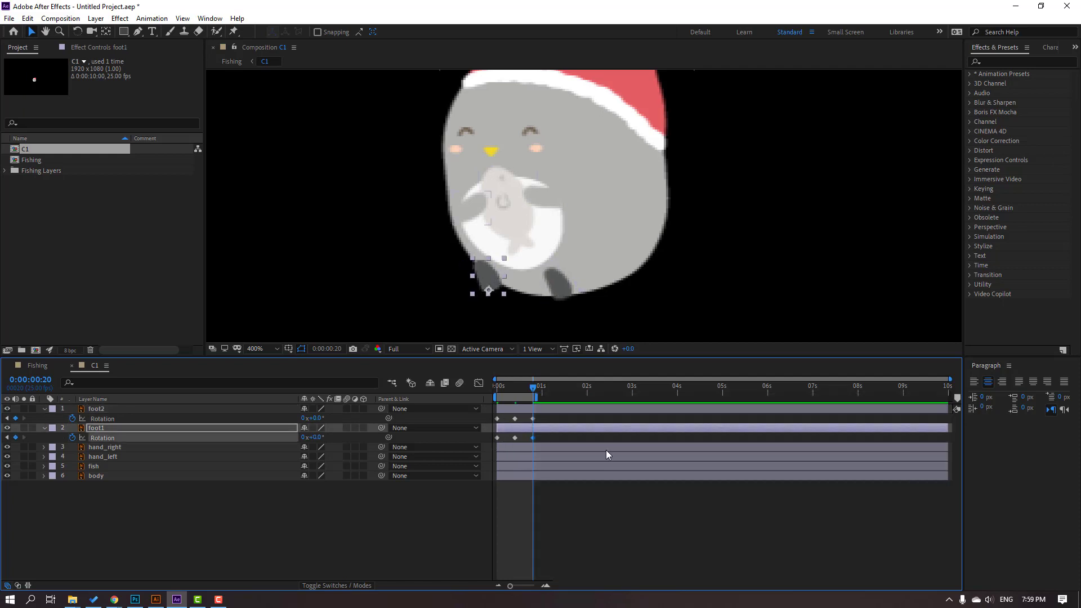
key(space)
drag(543, 409, 497, 445)
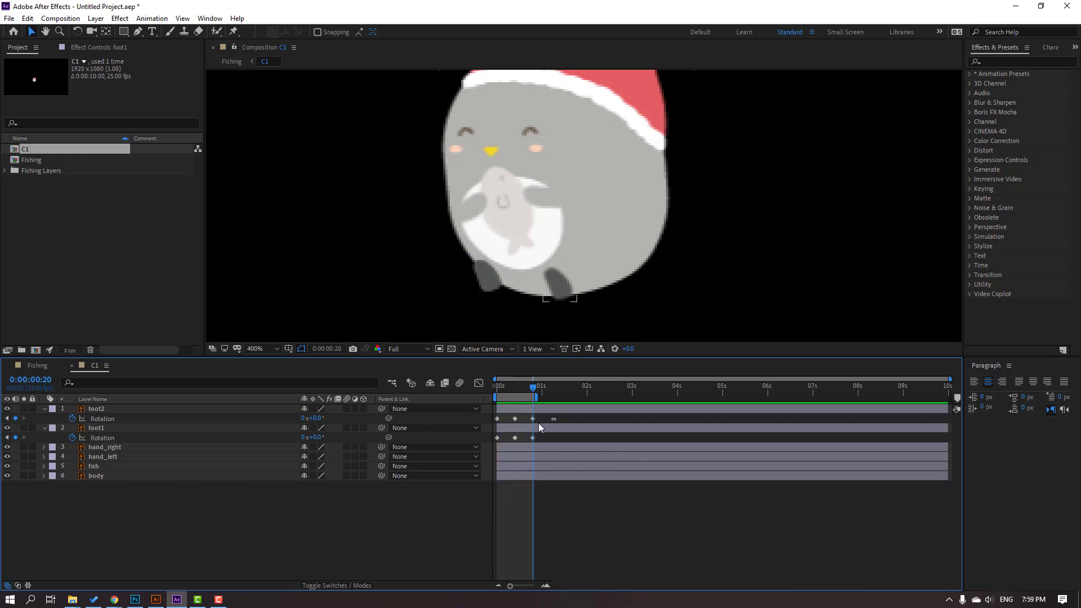
right_click(497, 440)
Easy Ease the feet keyframes and add expressions to both feet's Rotation
mouse_move(586, 580)
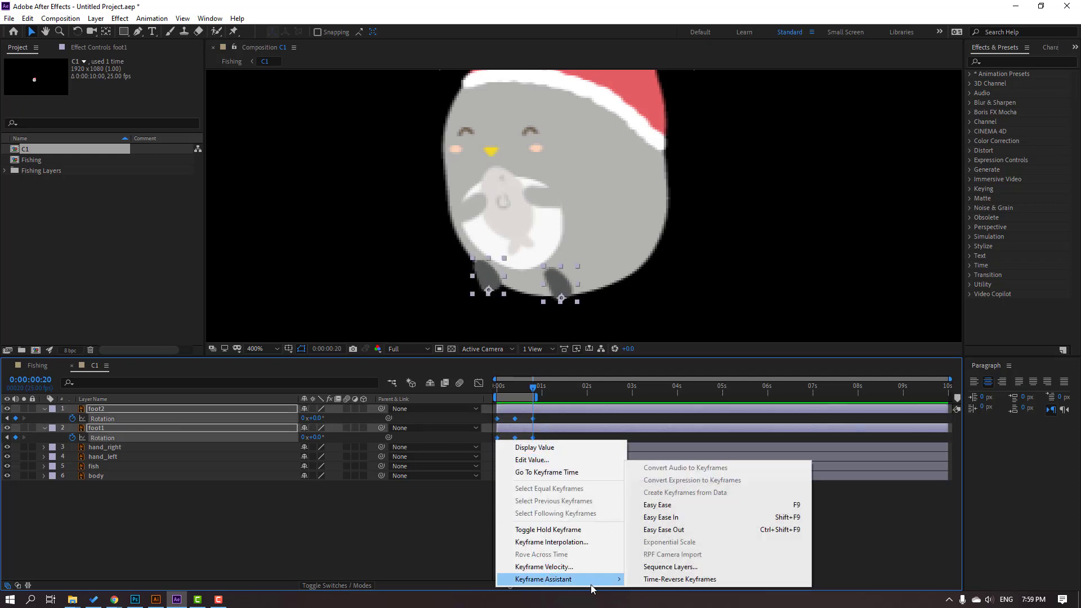
click(673, 516)
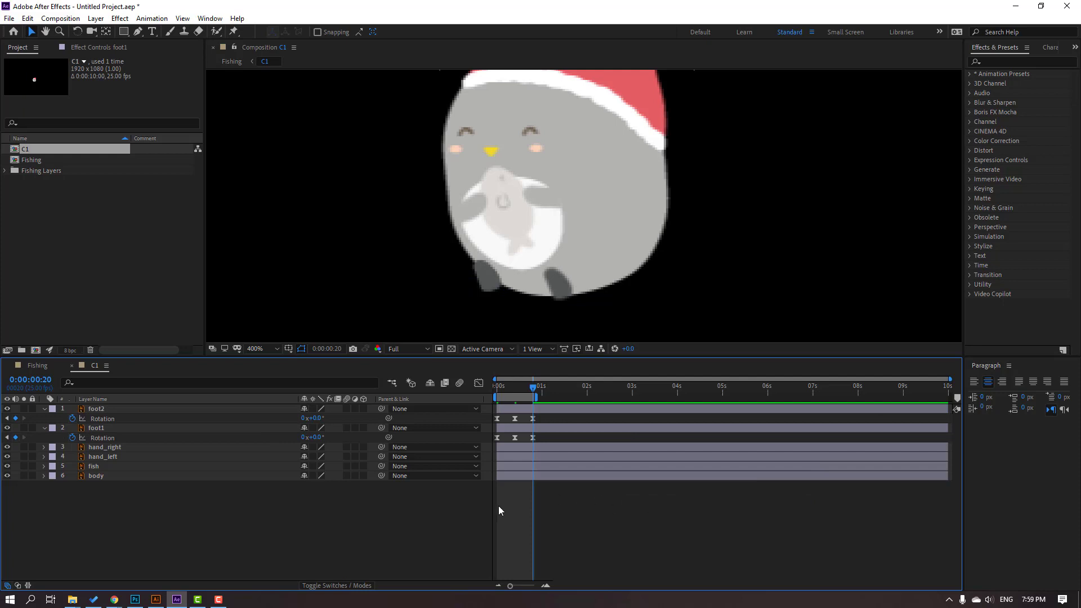
alt+click(73, 420)
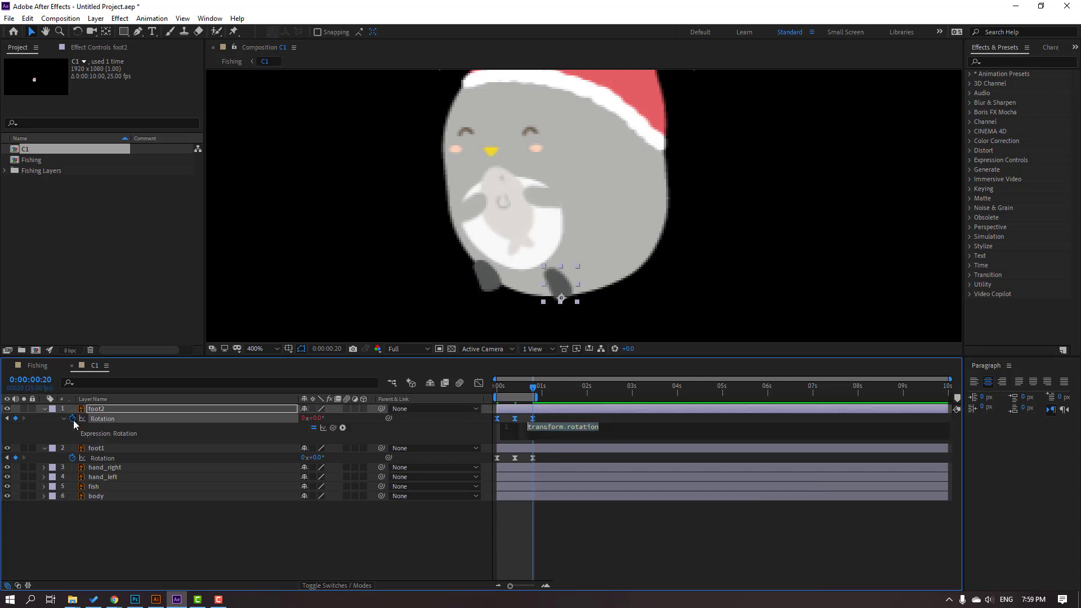
alt+click(72, 458)
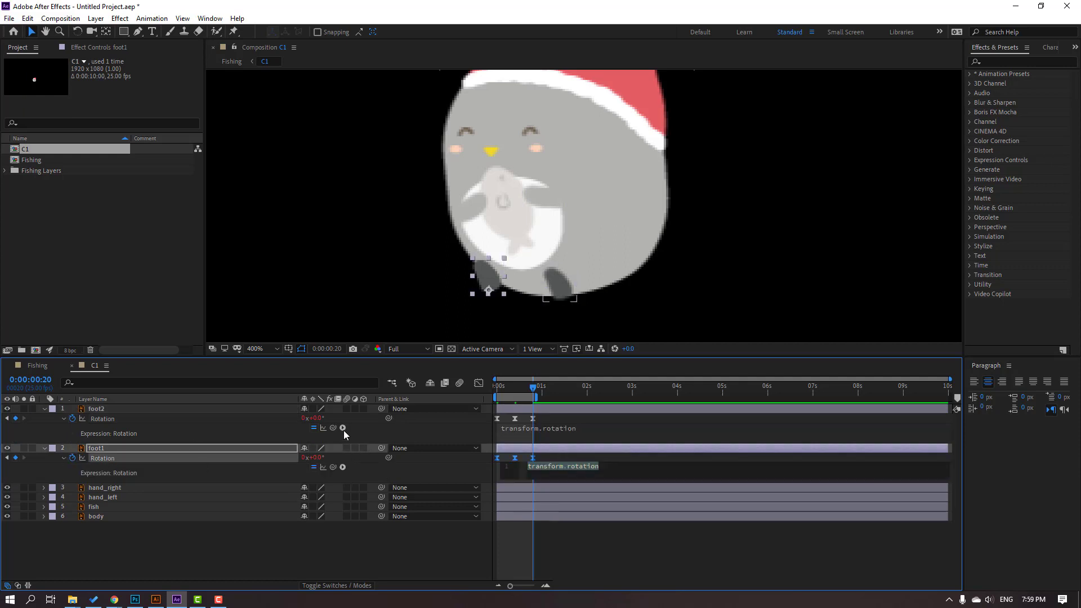
Give foot2's Rotation a loopOutDuration cycle expression
click(342, 428)
mouse_move(417, 371)
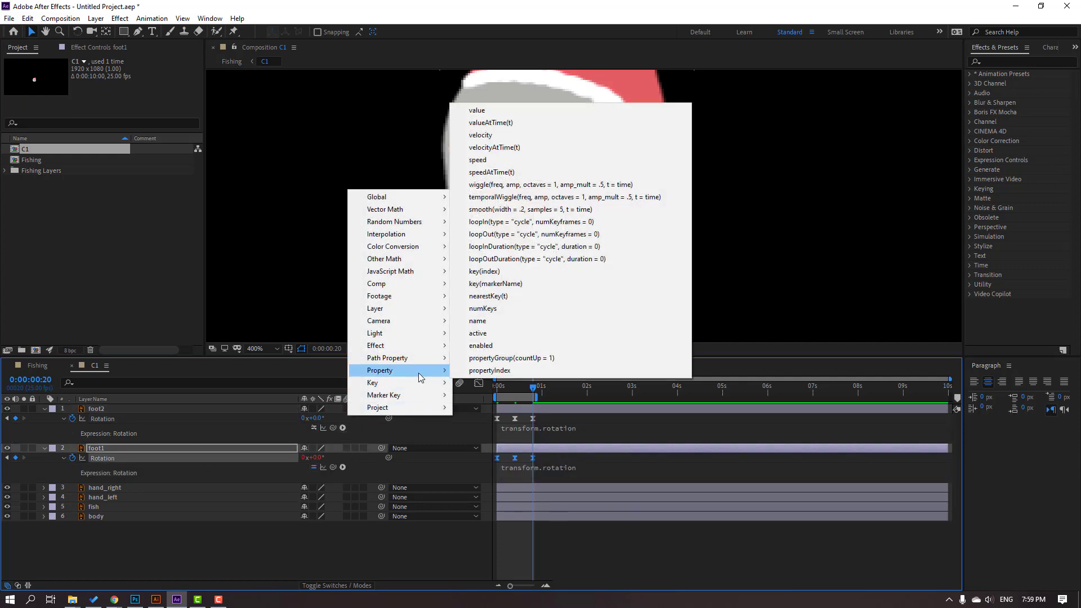
click(549, 259)
click(705, 561)
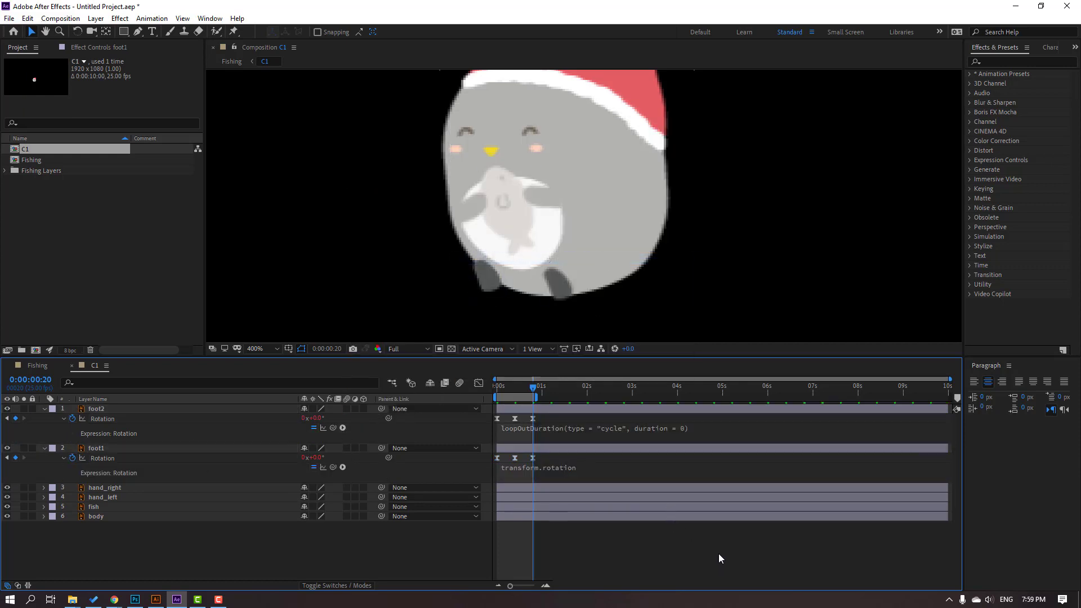
Give foot1's Rotation the same cycle loop expression and collapse both feet's properties
click(342, 467)
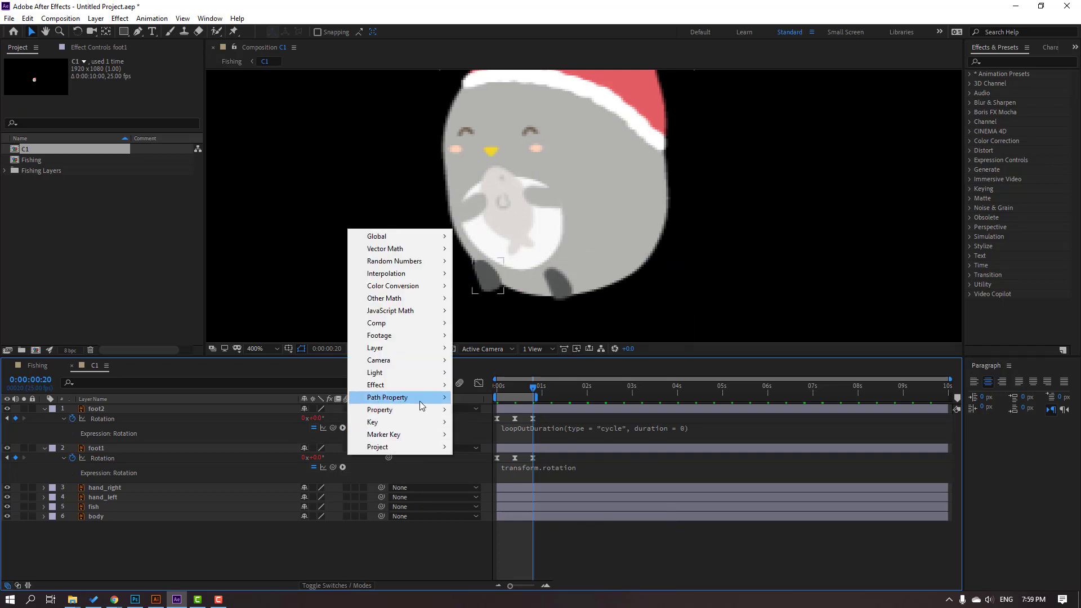
mouse_move(423, 410)
click(563, 299)
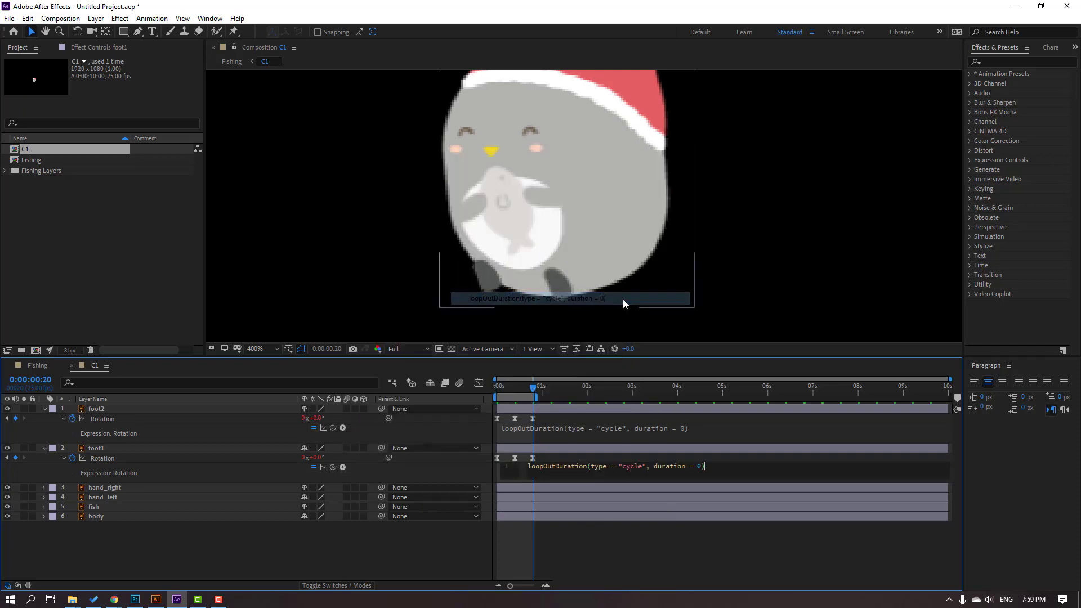
click(761, 553)
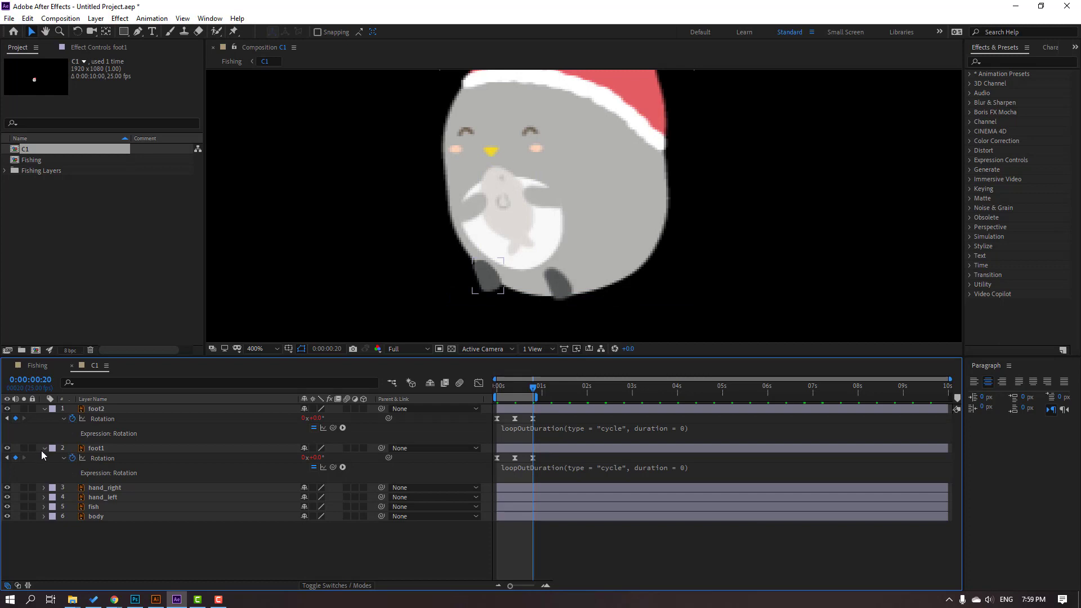
click(42, 449)
click(45, 407)
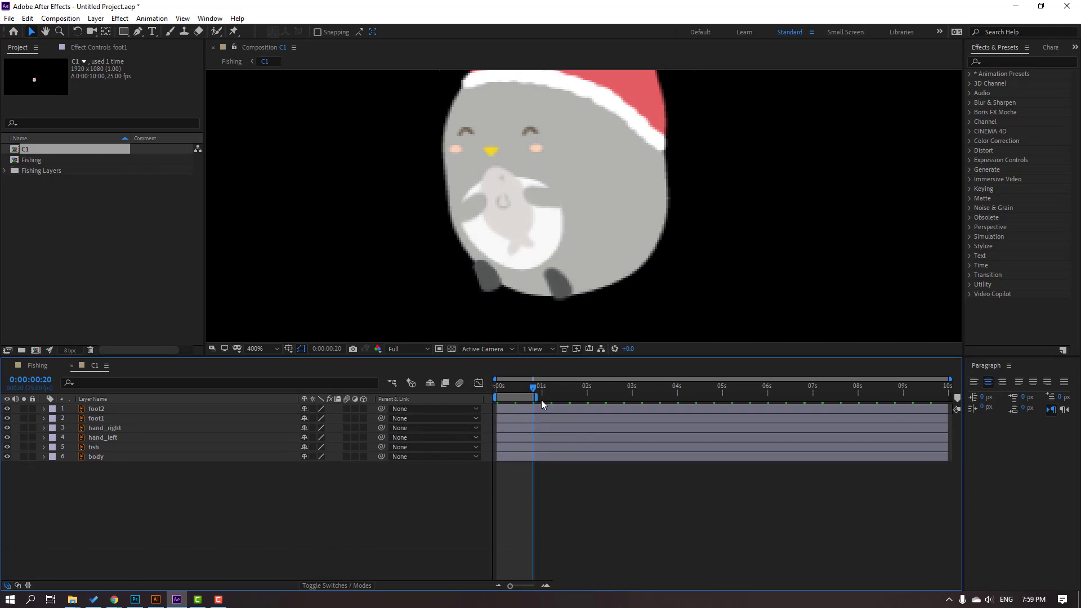
key(slash)
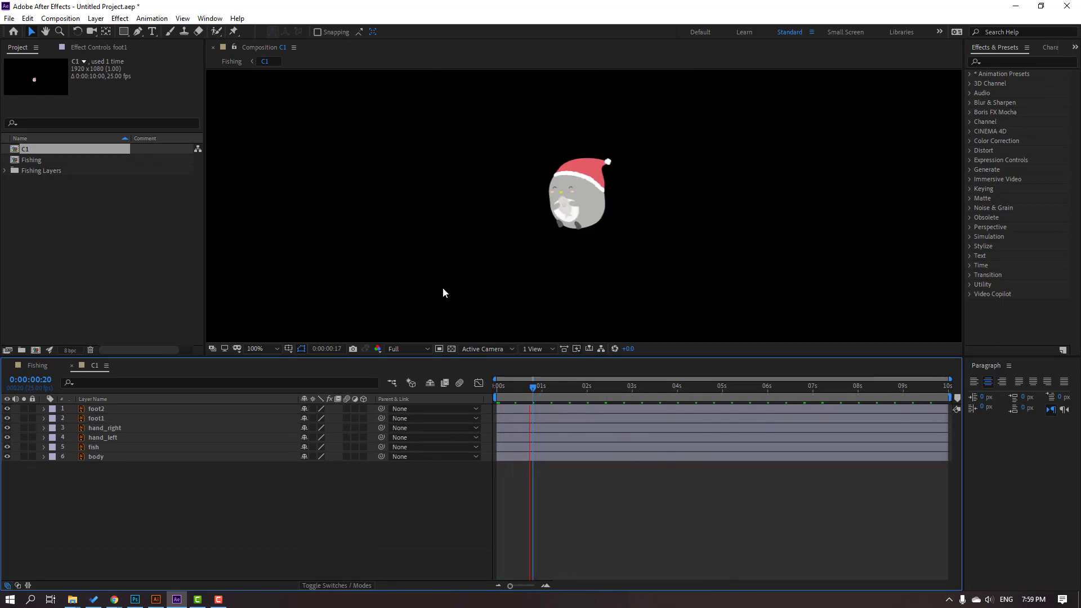
click(37, 365)
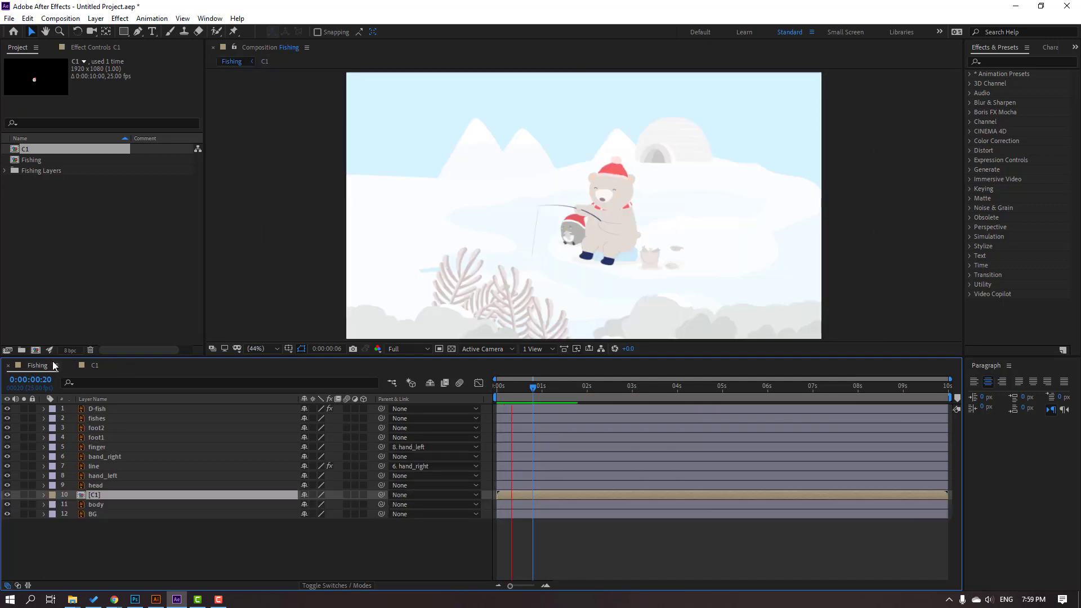
key(period)
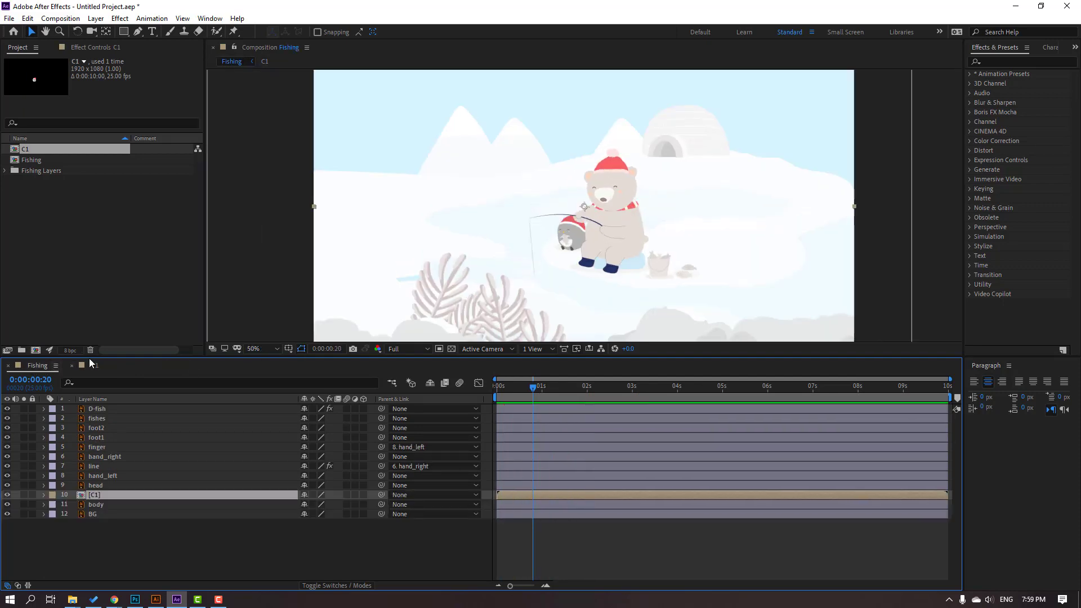
click(92, 365)
key(Home)
key(period)
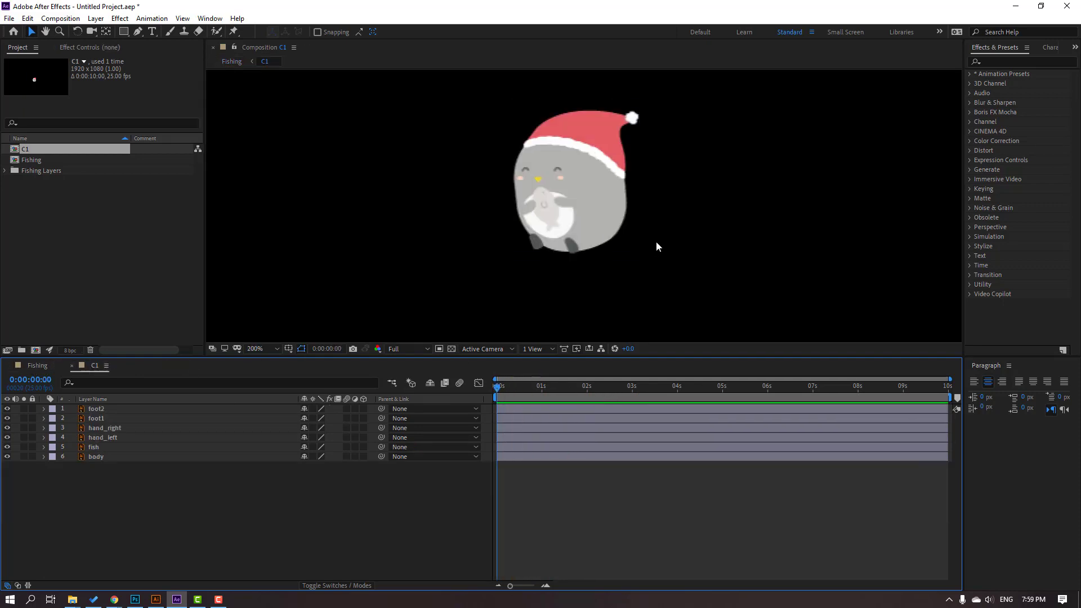
key(period)
Show Rotation for hand_right and hand_left and set their starting rotation keyframes
click(550, 201)
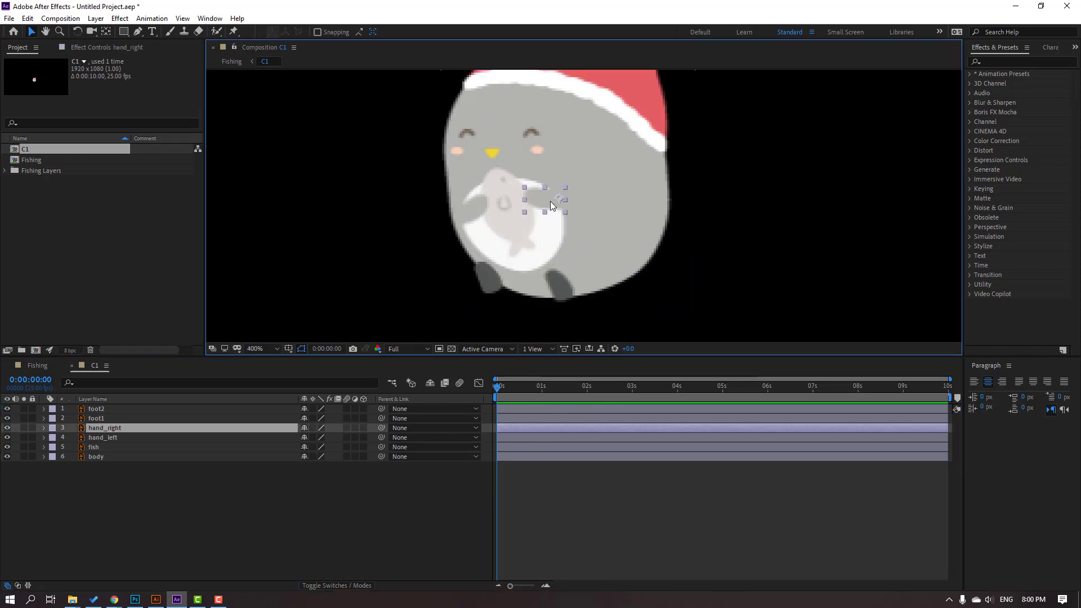
shift+click(463, 213)
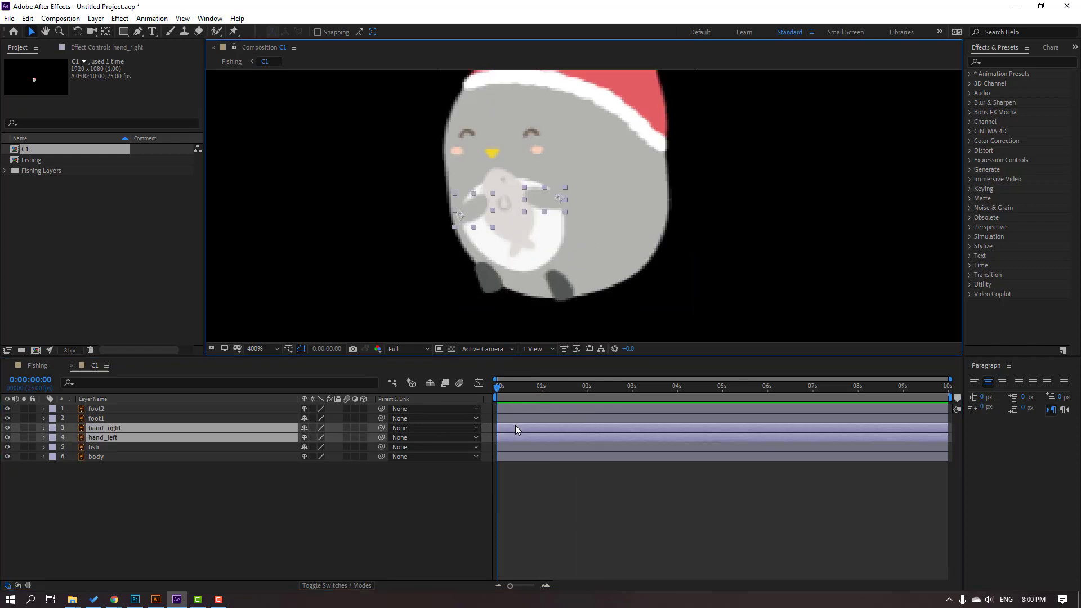
key(r)
click(499, 391)
key(space)
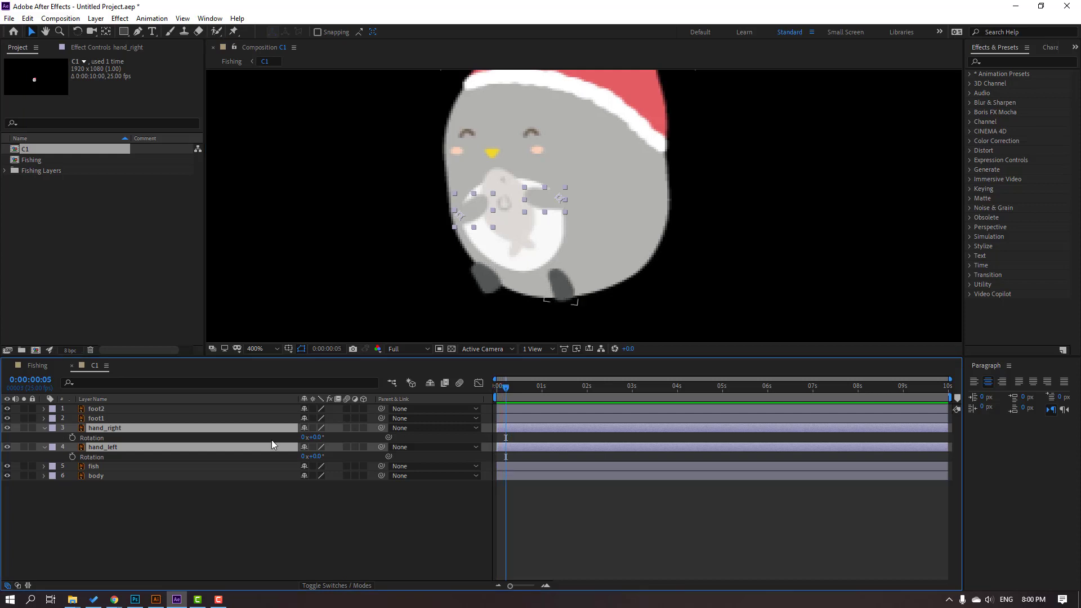
key(alt+shift+r)
Pose the hands at frame 15 and 0:00:01:02, with hand_left at +28°
drag(505, 385, 525, 388)
click(345, 542)
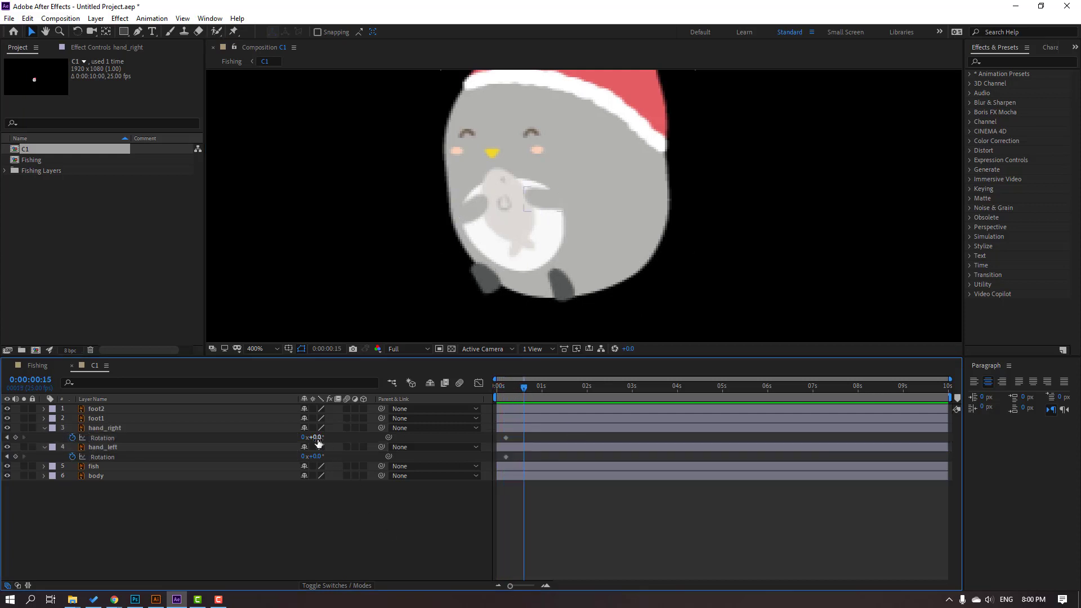
mouse_move(317, 437)
mouse_down()
mouse_move(304, 438)
mouse_move(322, 457)
mouse_move(418, 437)
mouse_up()
drag(524, 388, 545, 387)
mouse_move(317, 438)
mouse_down()
mouse_move(336, 437)
mouse_move(322, 457)
mouse_move(307, 457)
mouse_up()
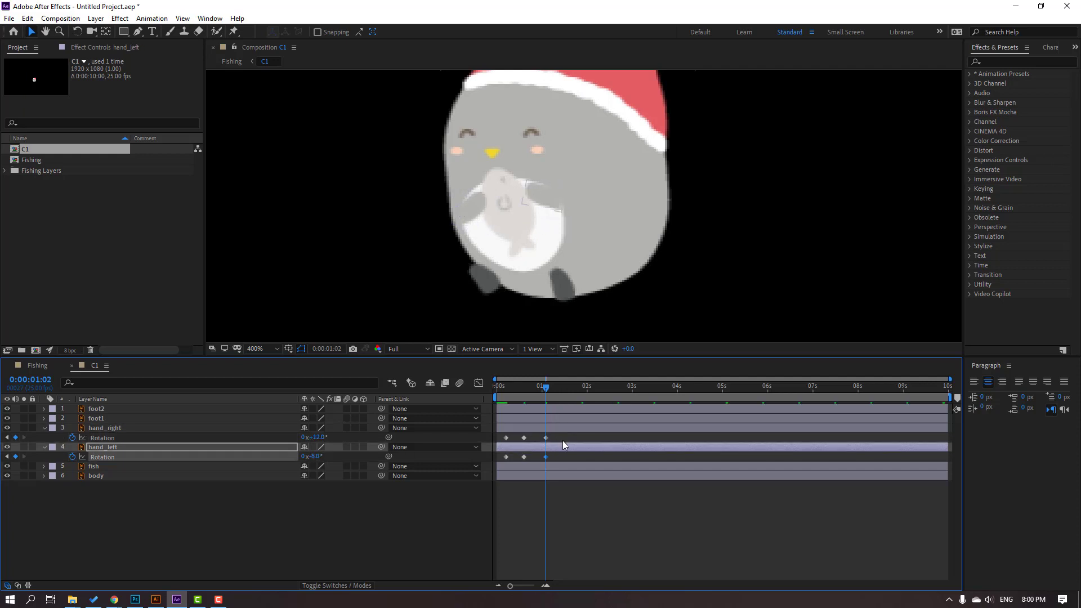
Apply Easy Ease to all hand rotation keyframes and preview the swing
drag(563, 441, 540, 461)
right_click(505, 459)
mouse_move(630, 448)
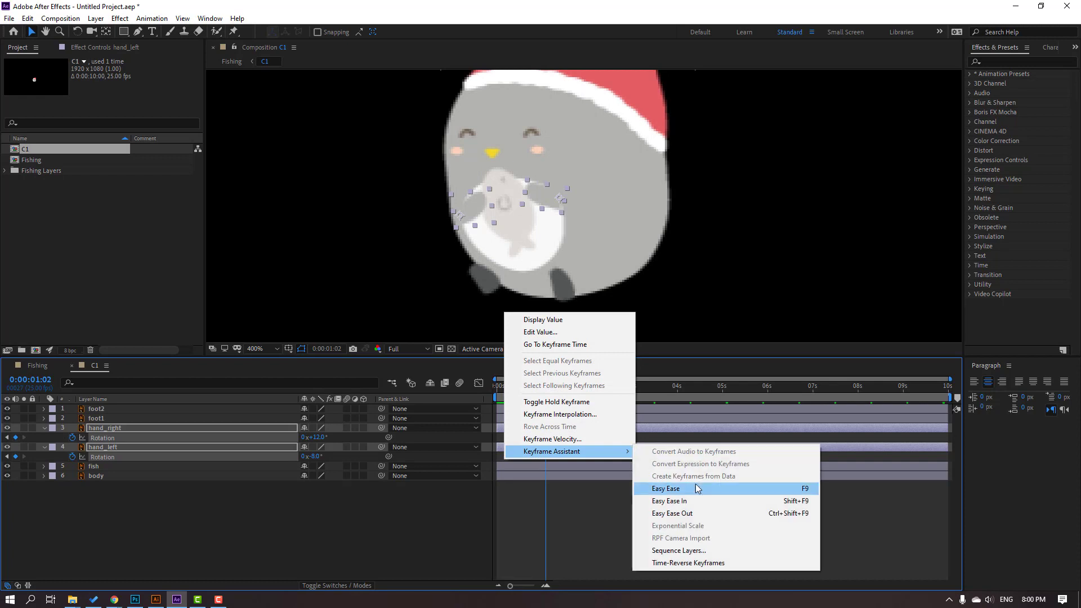
click(697, 488)
click(668, 522)
key(space)
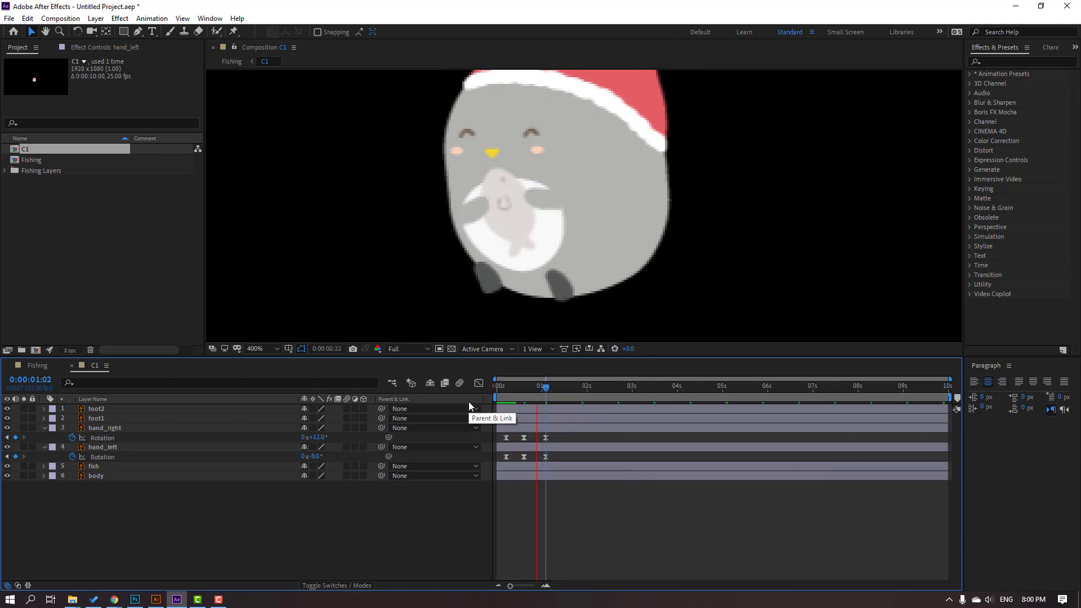
drag(546, 385, 584, 388)
click(502, 229)
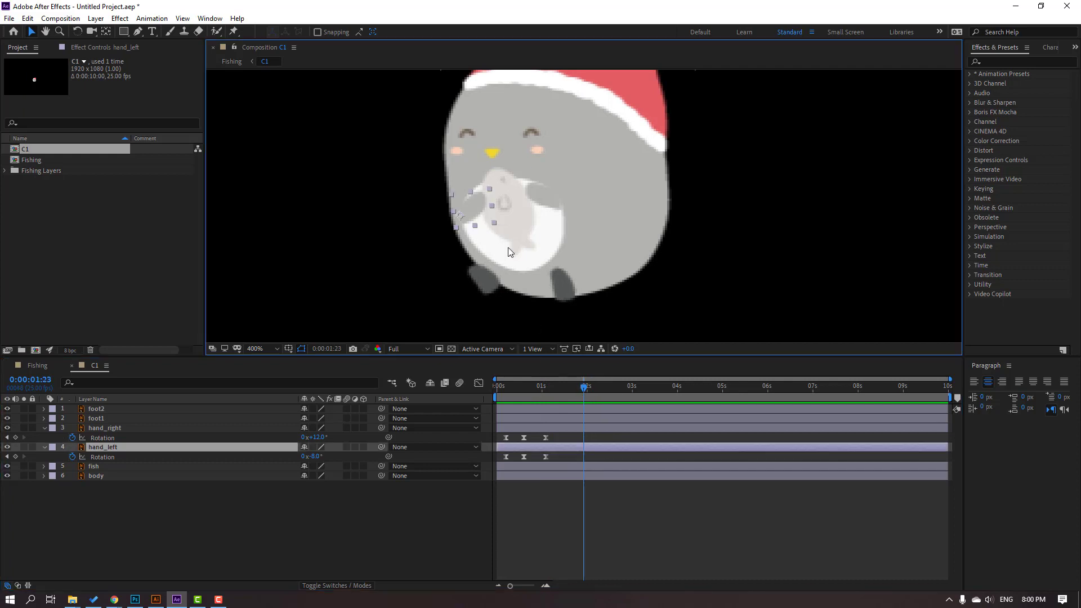
click(506, 219)
Key the fish's Position at frame 15 and place it above the penguin's head at 1:02
click(525, 384)
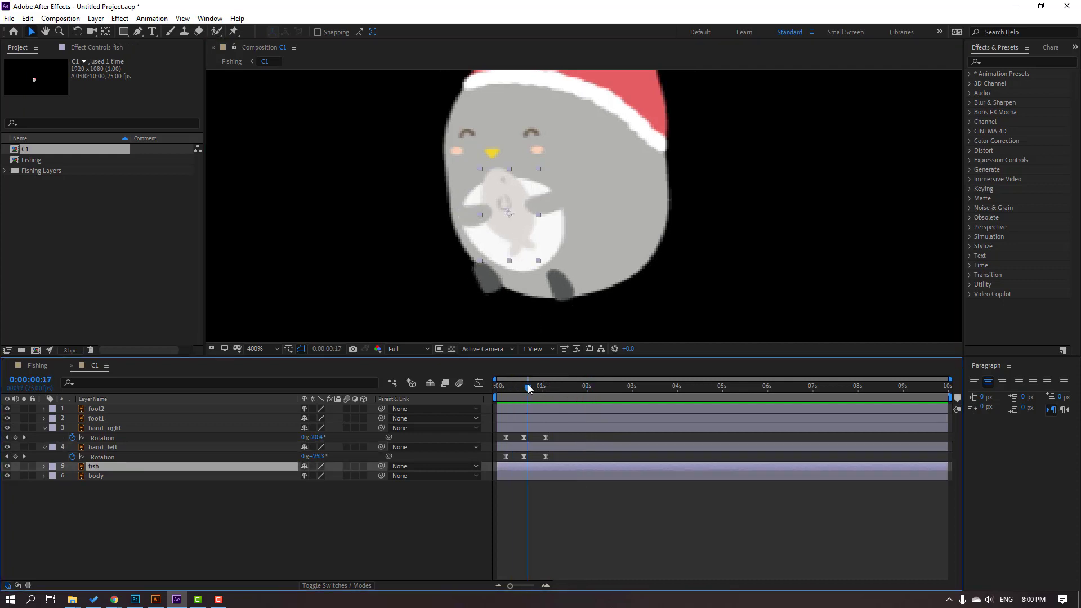
key(p)
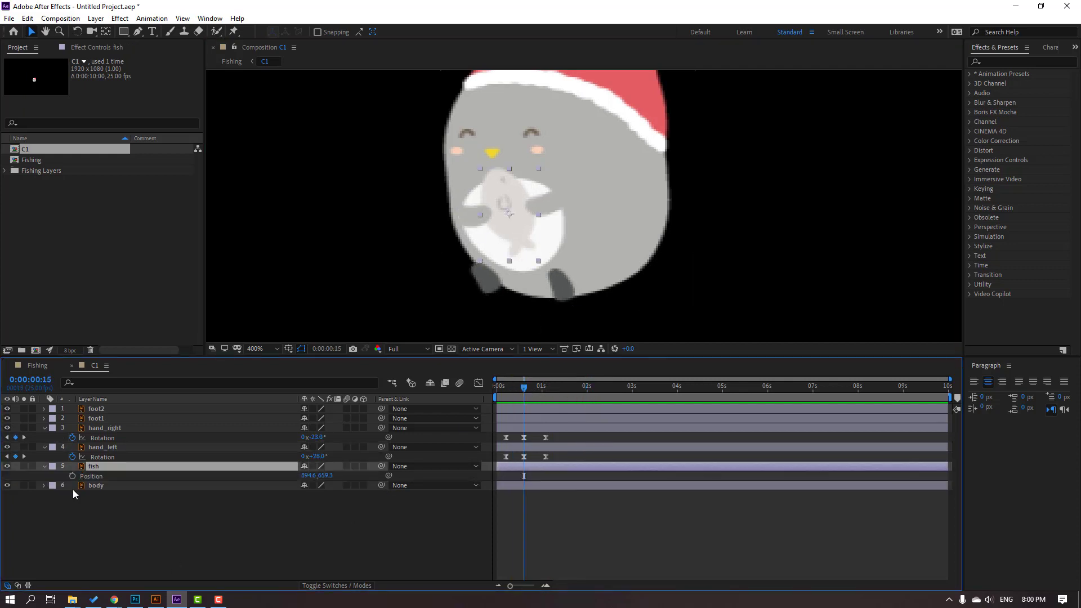
click(71, 477)
drag(524, 390, 545, 390)
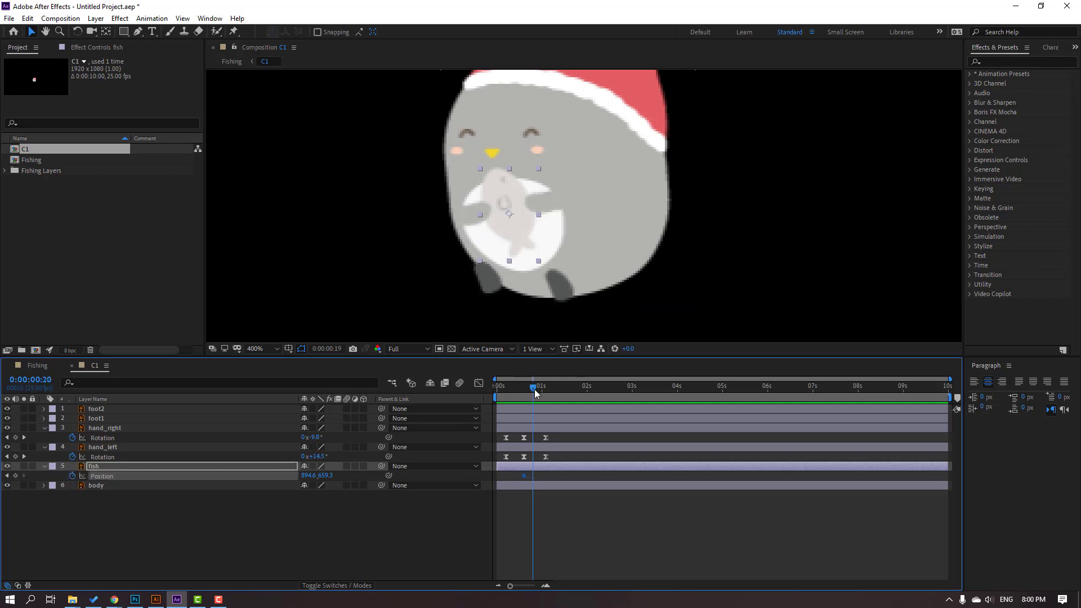
drag(320, 475, 302, 475)
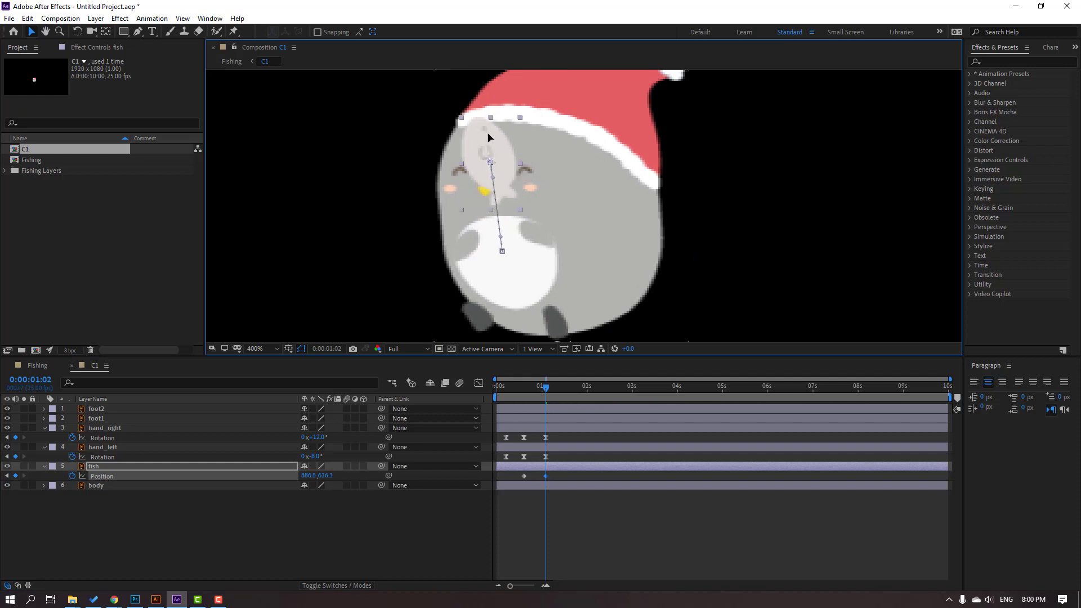
mouse_move(545, 176)
mouse_down()
mouse_move(573, 145)
mouse_move(570, 204)
mouse_up()
drag(512, 163, 516, 147)
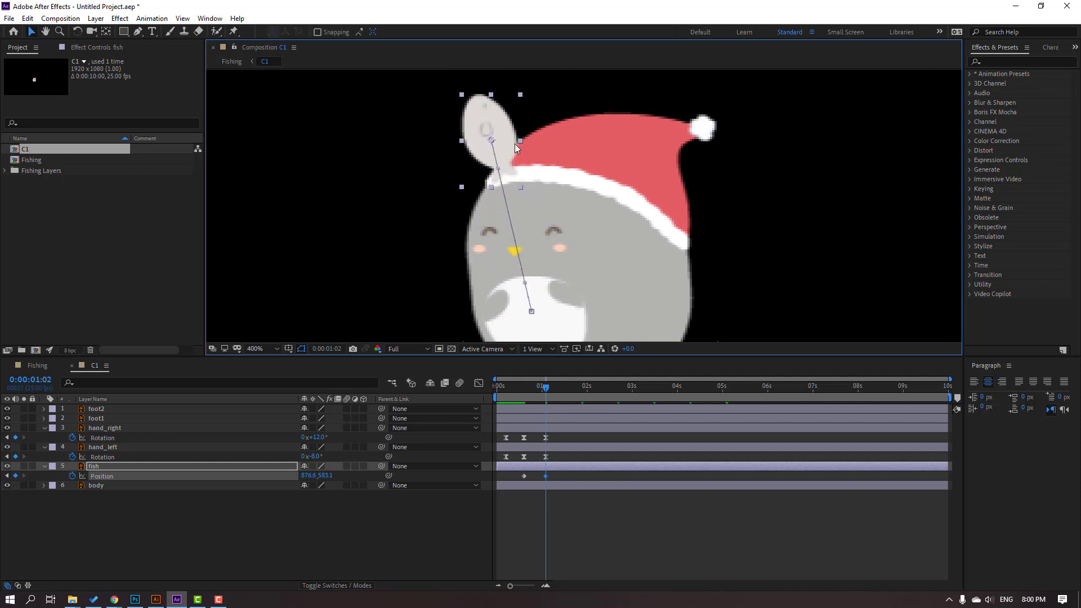
drag(524, 387, 544, 386)
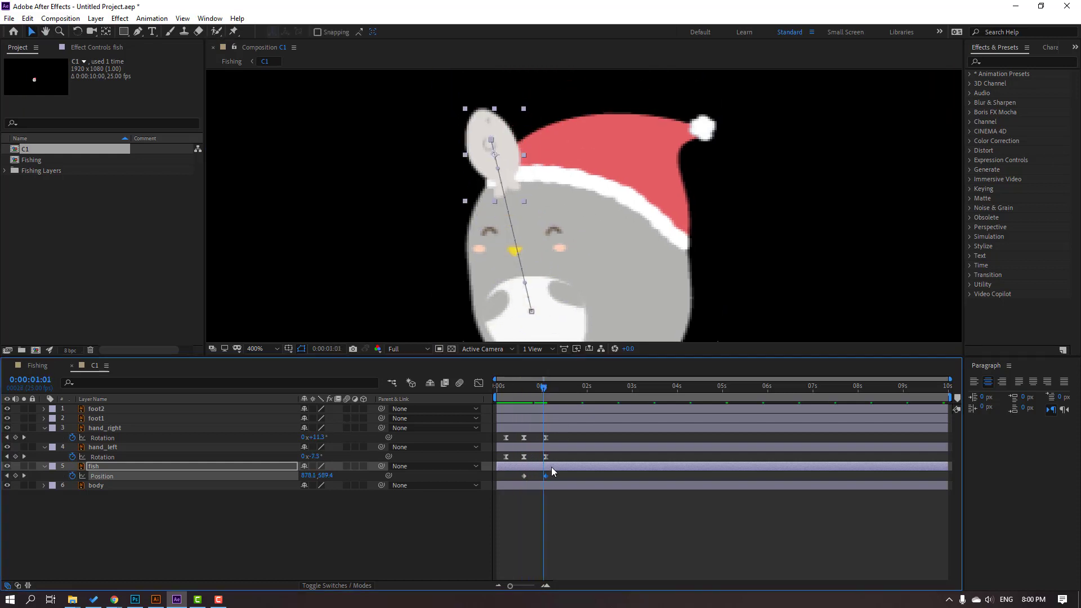
Easy Ease the fish's Position keyframes, preview the toss, and open the hands' speed graph
right_click(523, 476)
mouse_move(569, 471)
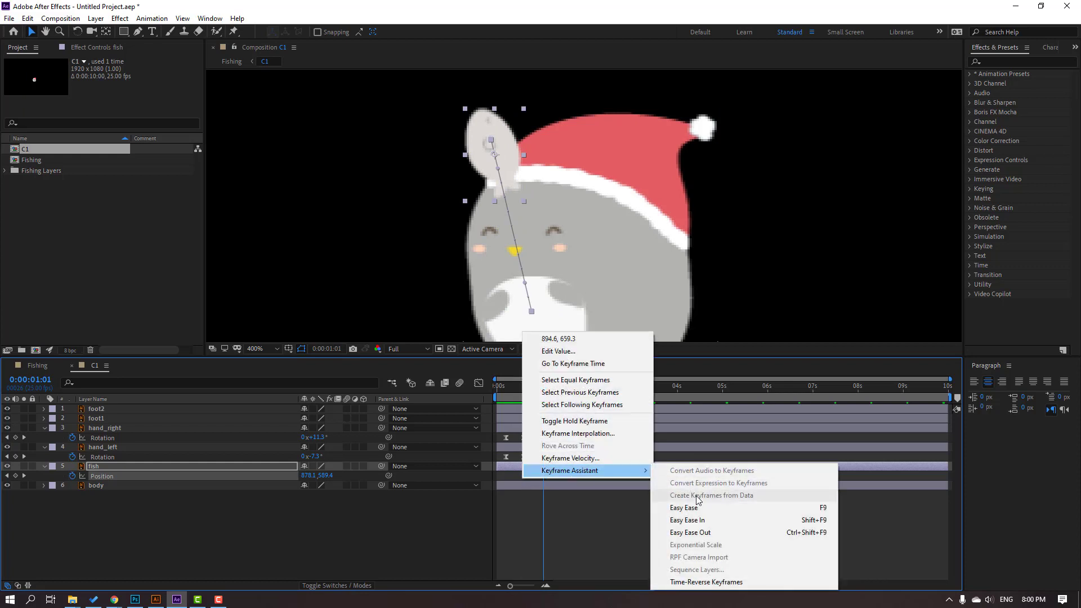
click(683, 507)
key(space)
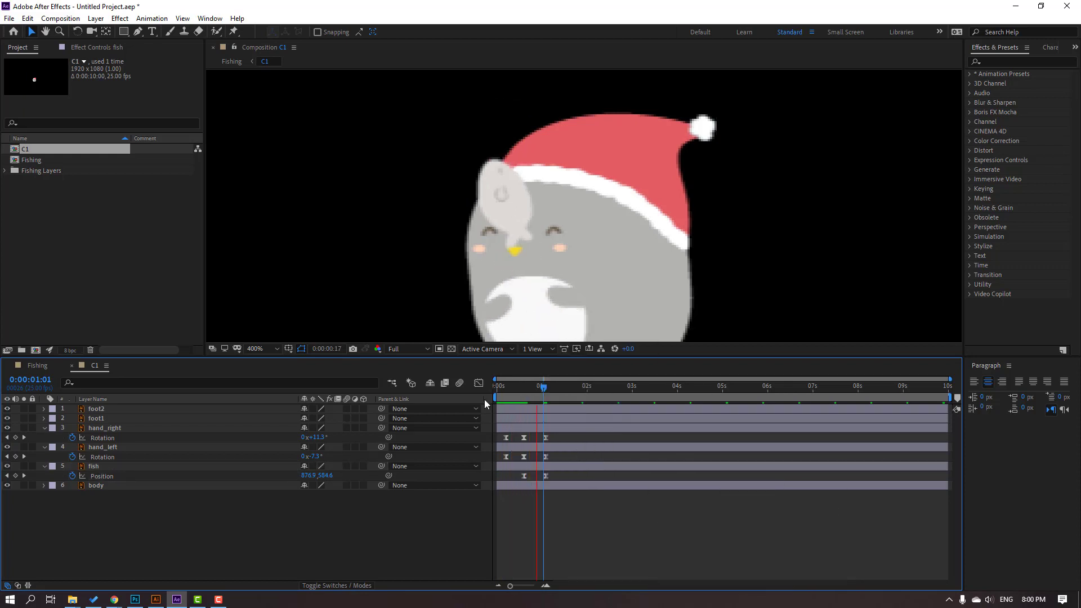
click(524, 388)
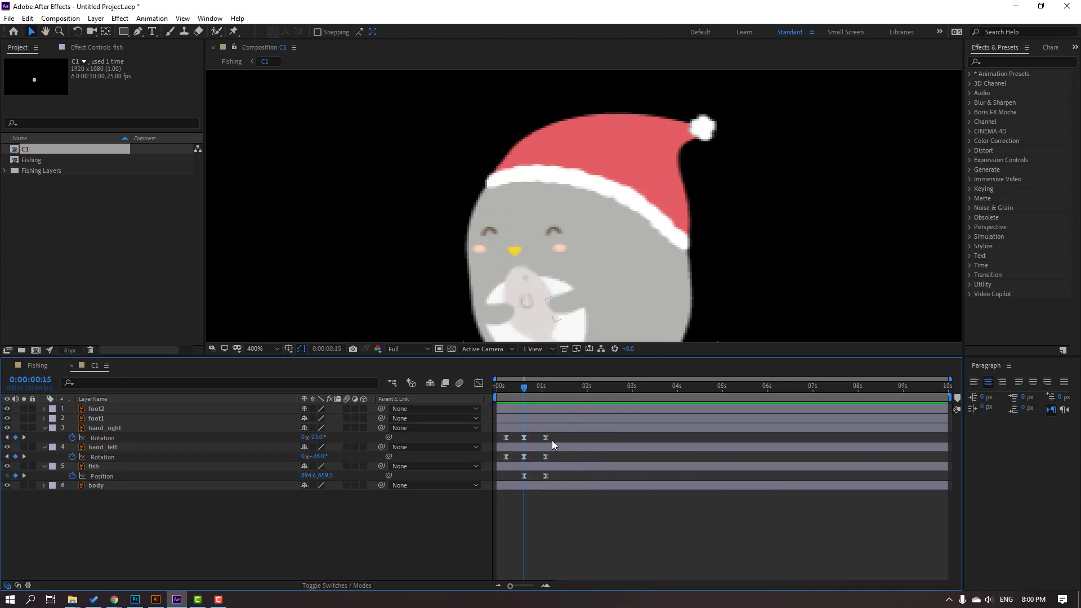
drag(548, 438, 491, 457)
click(478, 382)
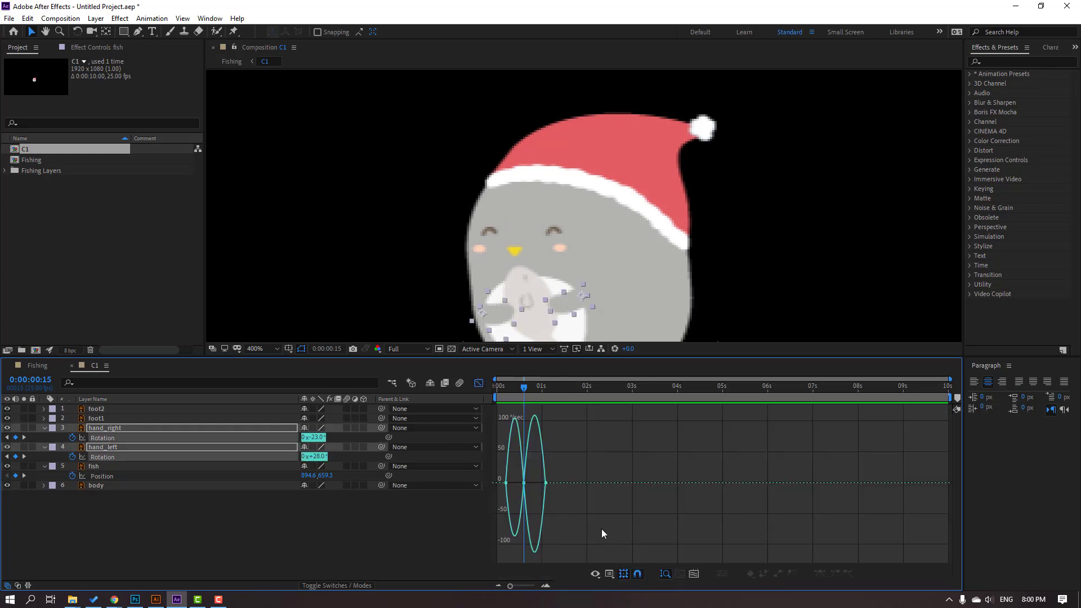
Select the middle and last rotation keyframes in the hands' speed graph, then stop playback
scroll(602, 529, up, 2)
scroll(675, 512, up, 2)
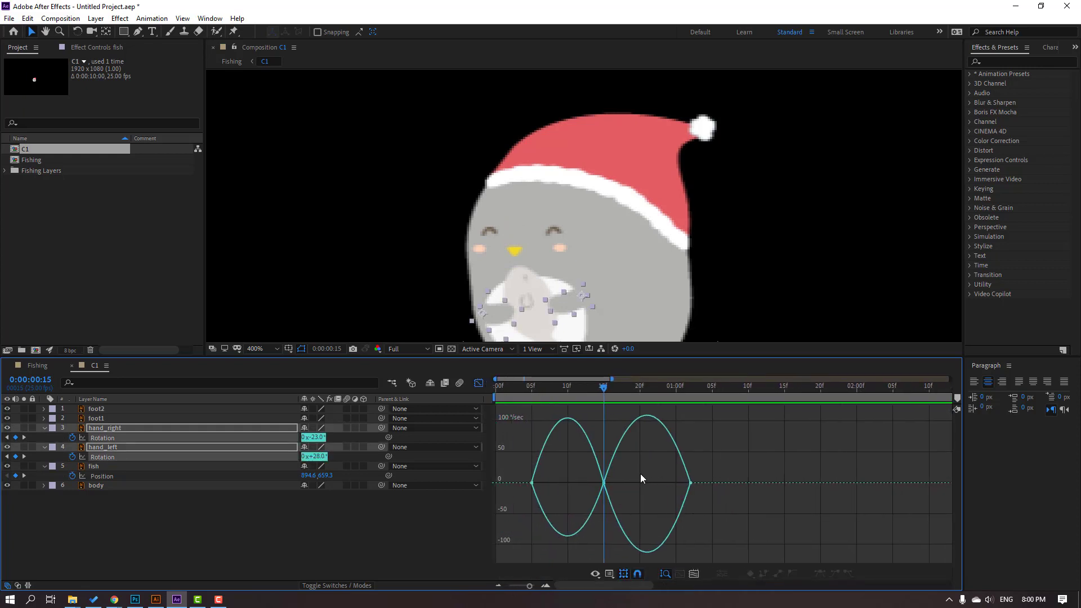
drag(704, 490, 705, 490)
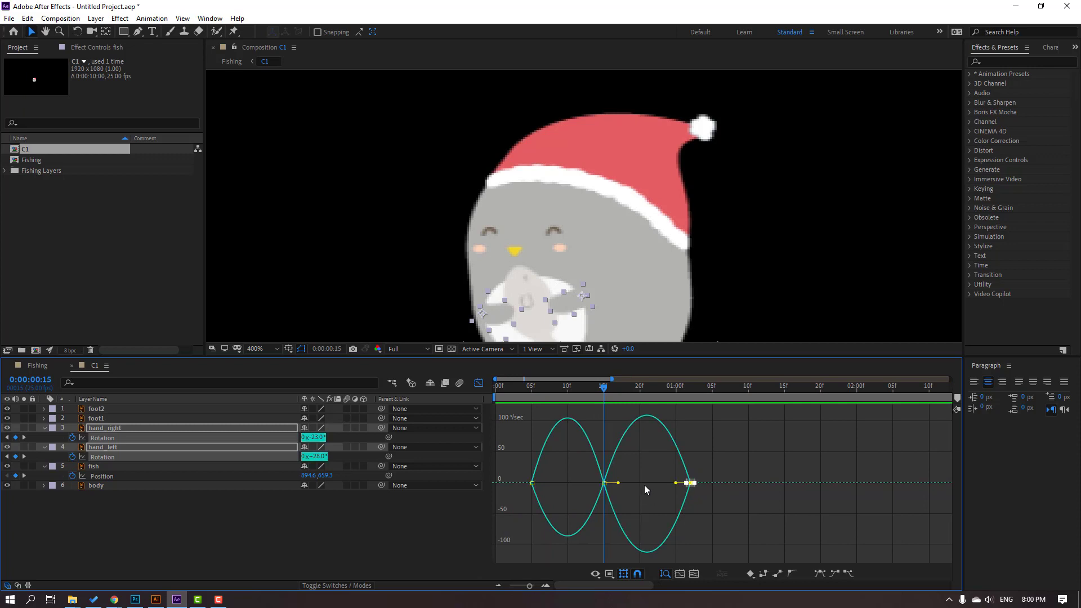
click(612, 480)
drag(588, 490, 589, 490)
drag(701, 475, 648, 483)
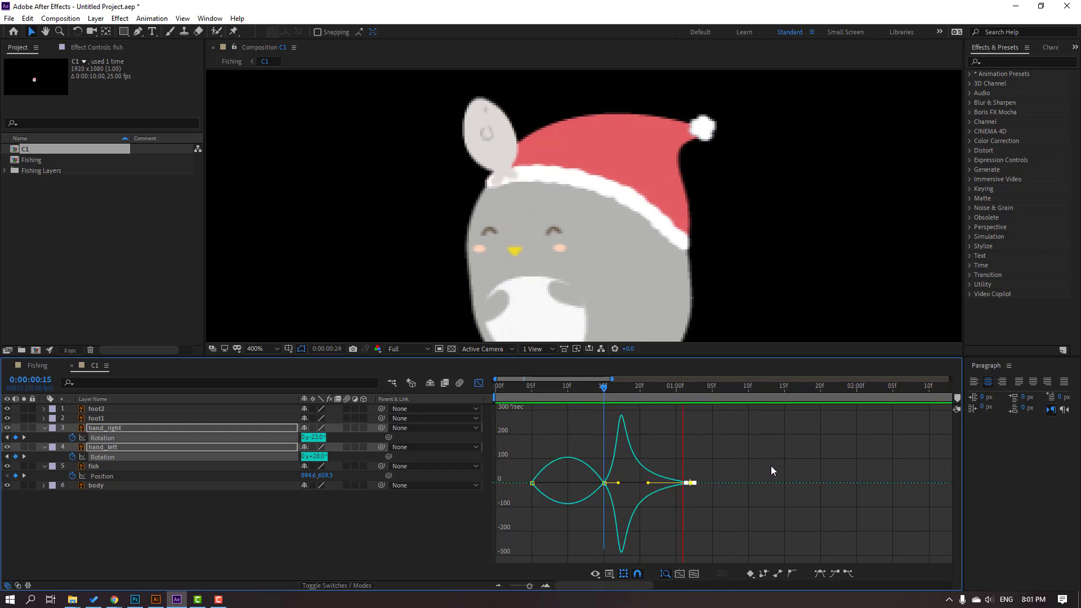
key(space)
Back in layer view, shift the fish's Position keyframes later to retime the toss
click(479, 383)
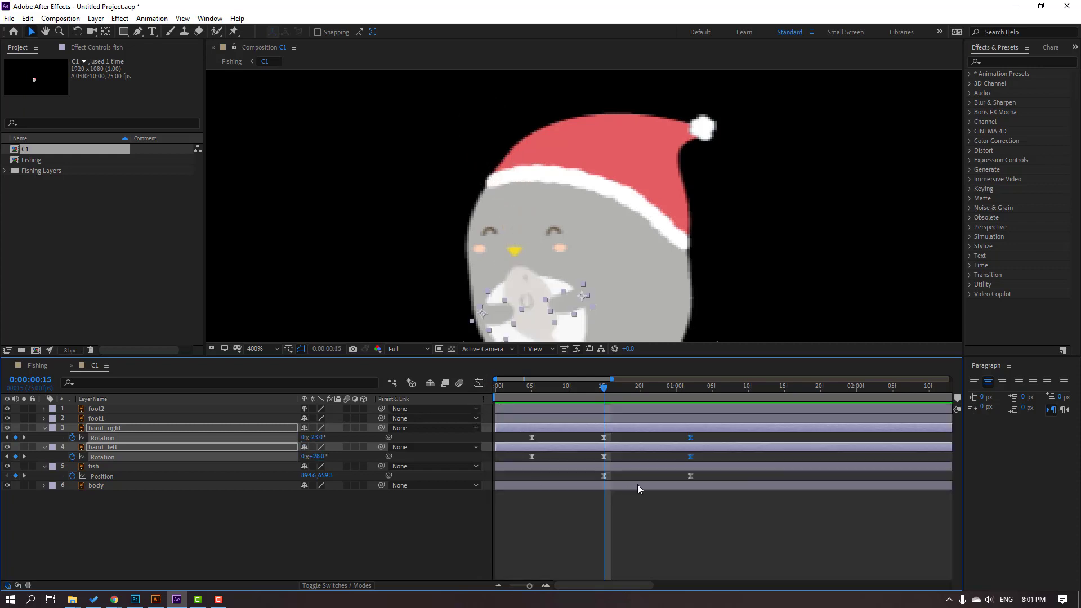
mouse_move(707, 475)
mouse_down()
mouse_move(592, 485)
mouse_move(647, 476)
mouse_up()
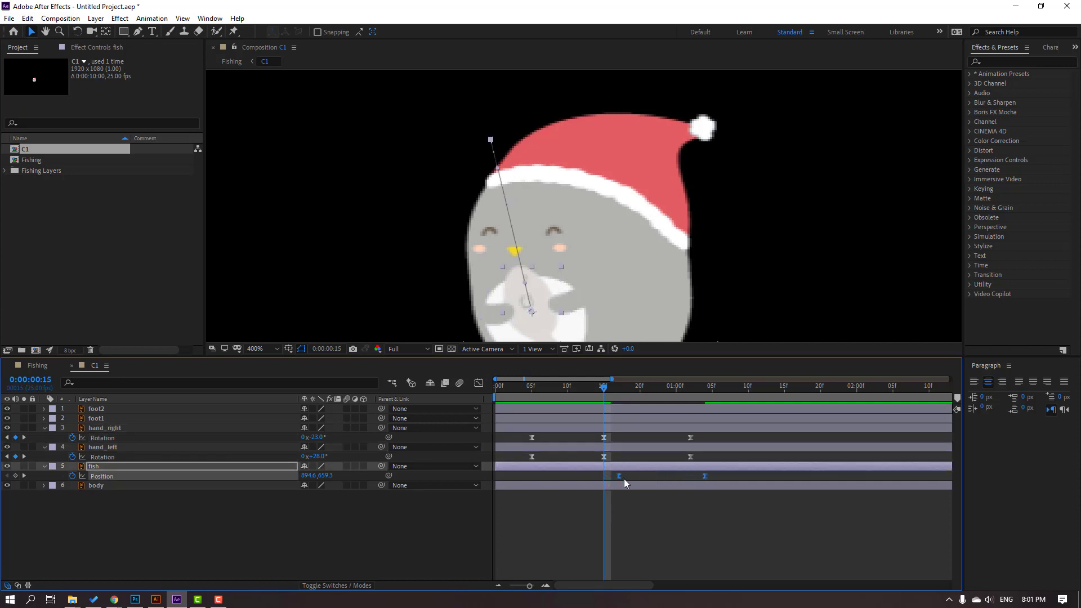
key(space)
drag(646, 475, 626, 476)
click(656, 511)
drag(733, 476, 698, 476)
key(space)
key(slash)
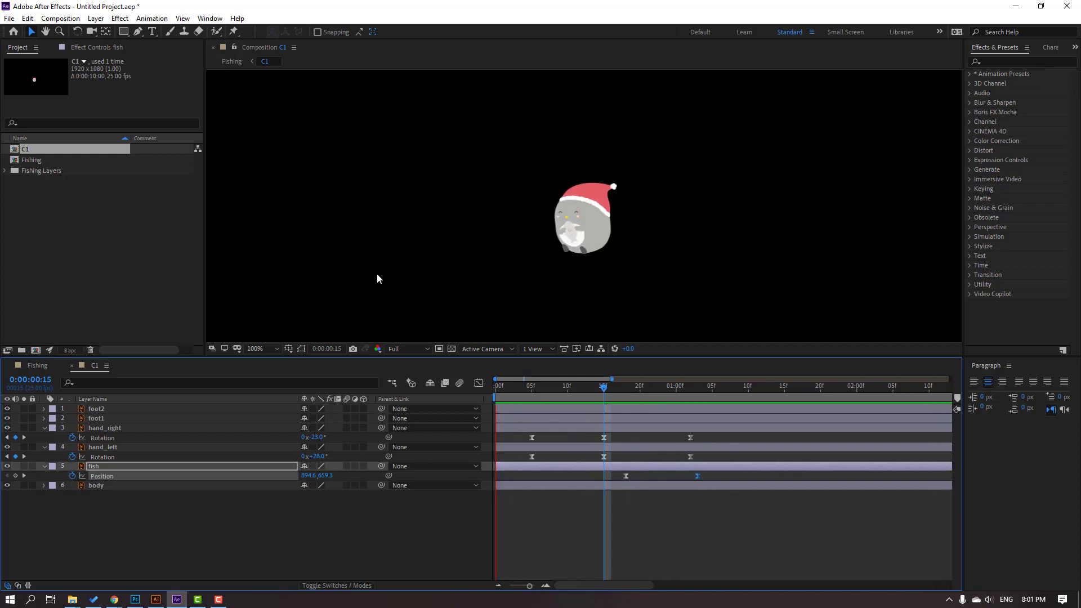
key(space)
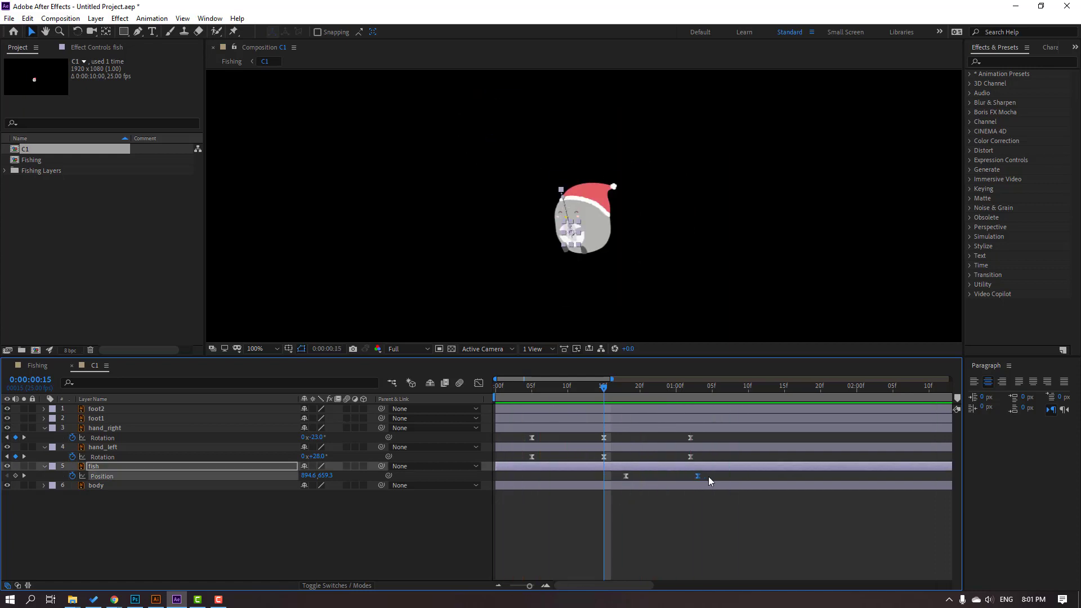
At 0:00:01:15, drag the fish lower into the penguin's arms as a landing keyframe
drag(763, 388, 782, 406)
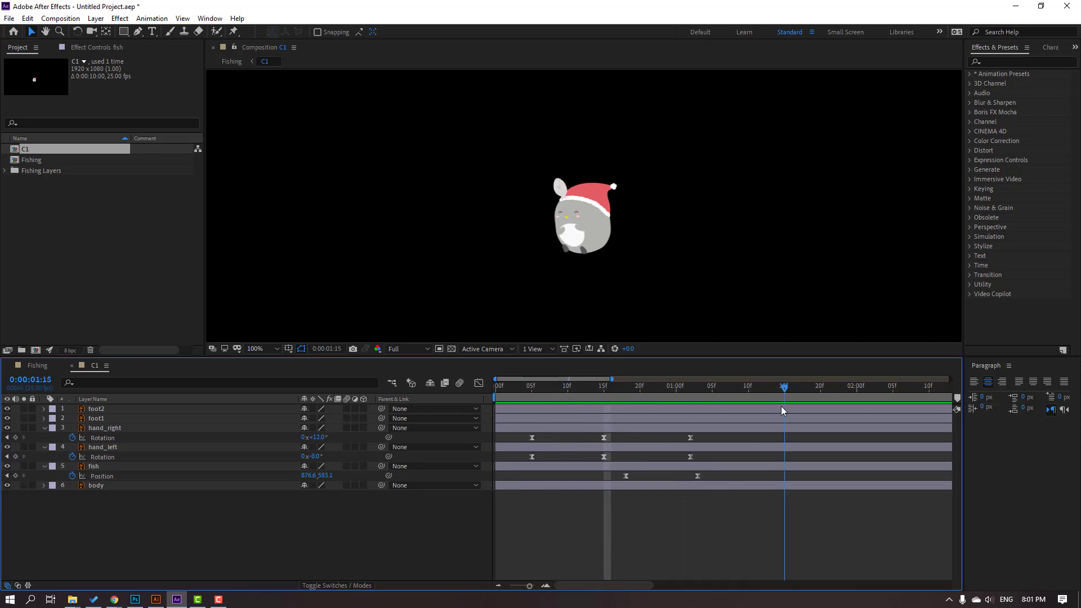
key(period)
key(period)
key(period)
mouse_move(515, 148)
mouse_down()
mouse_move(516, 294)
mouse_move(546, 249)
mouse_move(587, 279)
mouse_up()
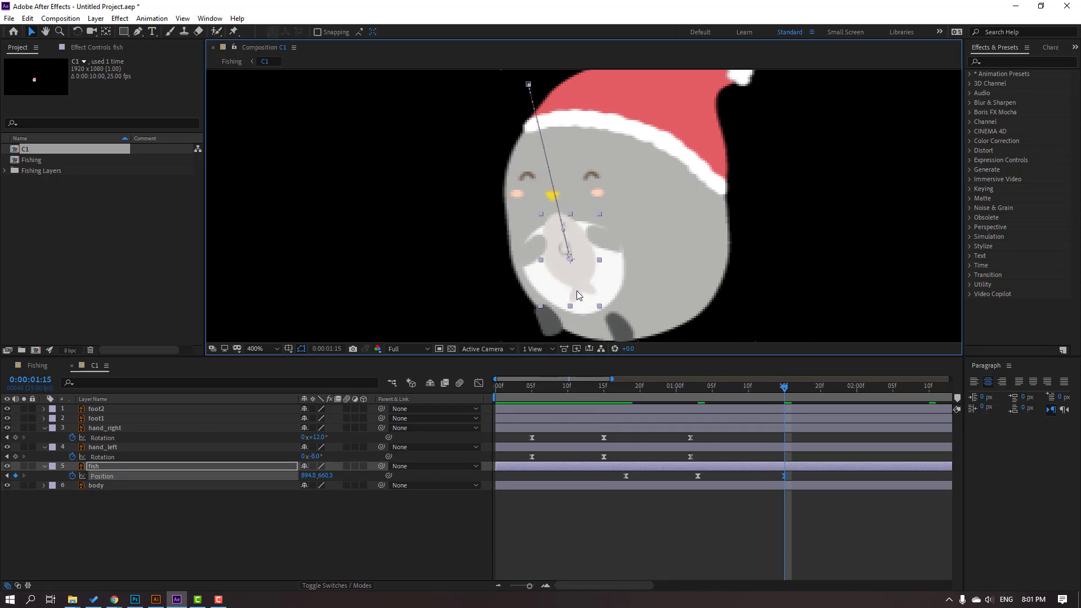
key(ctrl+z)
drag(515, 241, 560, 272)
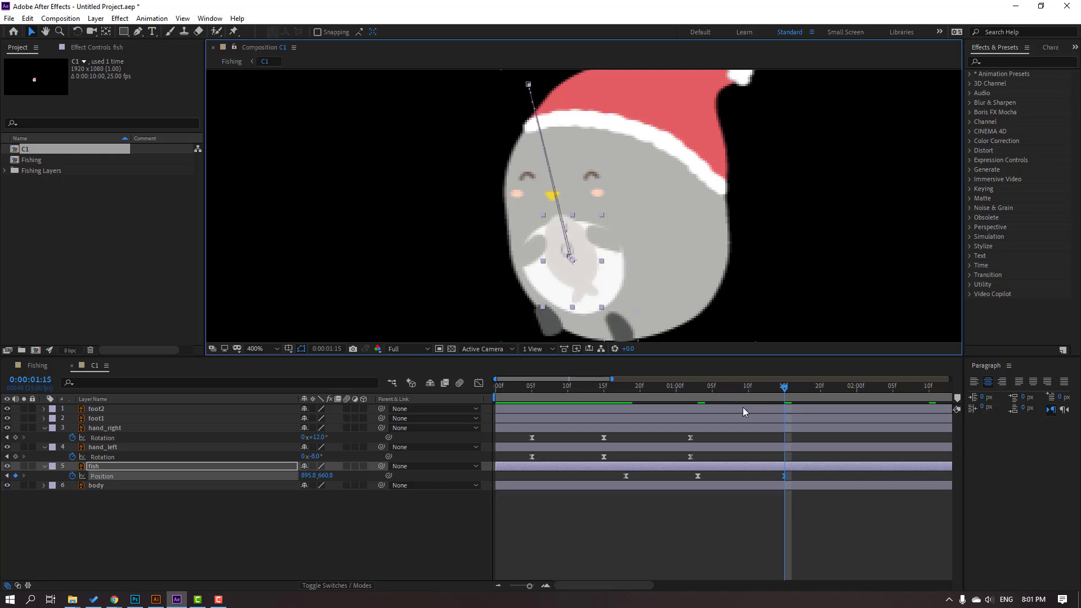
mouse_move(717, 386)
mouse_down()
mouse_move(688, 389)
mouse_move(726, 388)
mouse_up()
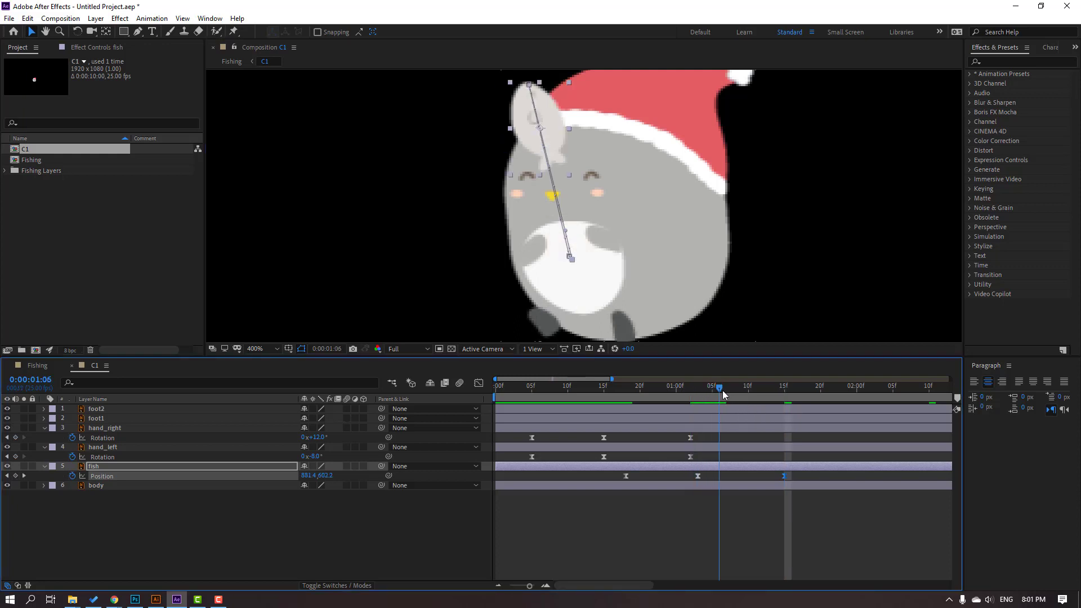
Key both hands' rotation at 1:07 and copy their 5f keyframes to 1:15
click(15, 437)
click(15, 457)
drag(733, 402, 783, 392)
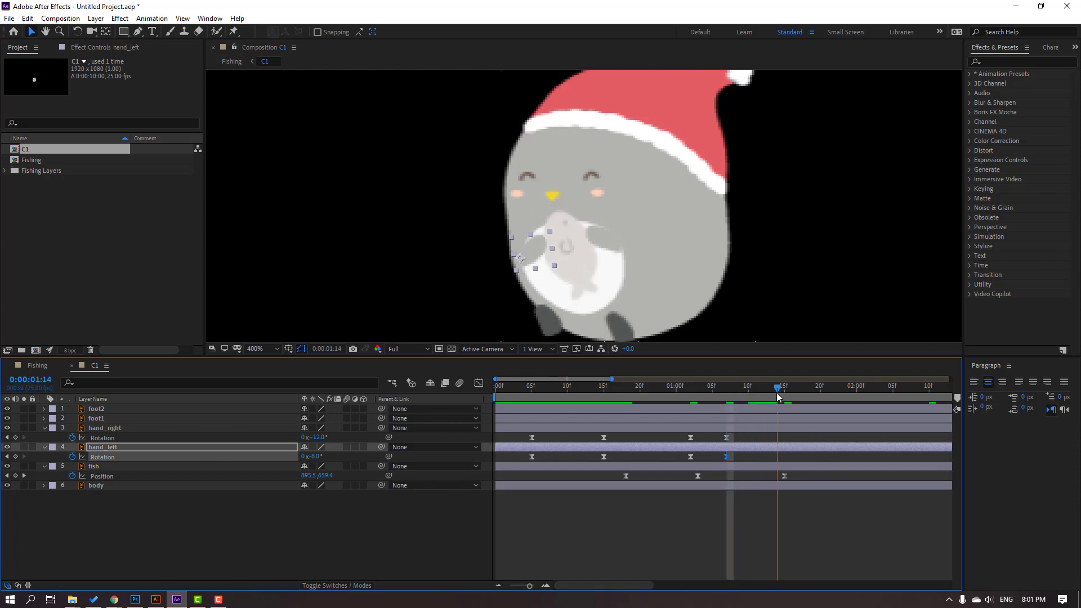
click(423, 505)
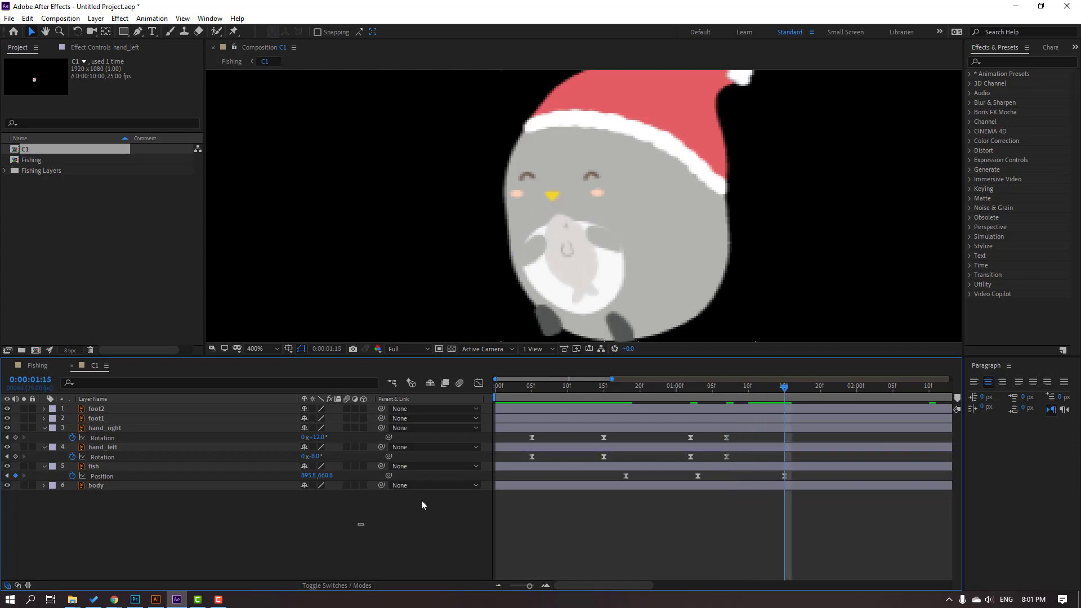
click(532, 438)
key(ctrl+c)
key(ctrl+v)
click(532, 457)
key(ctrl+c)
key(ctrl+v)
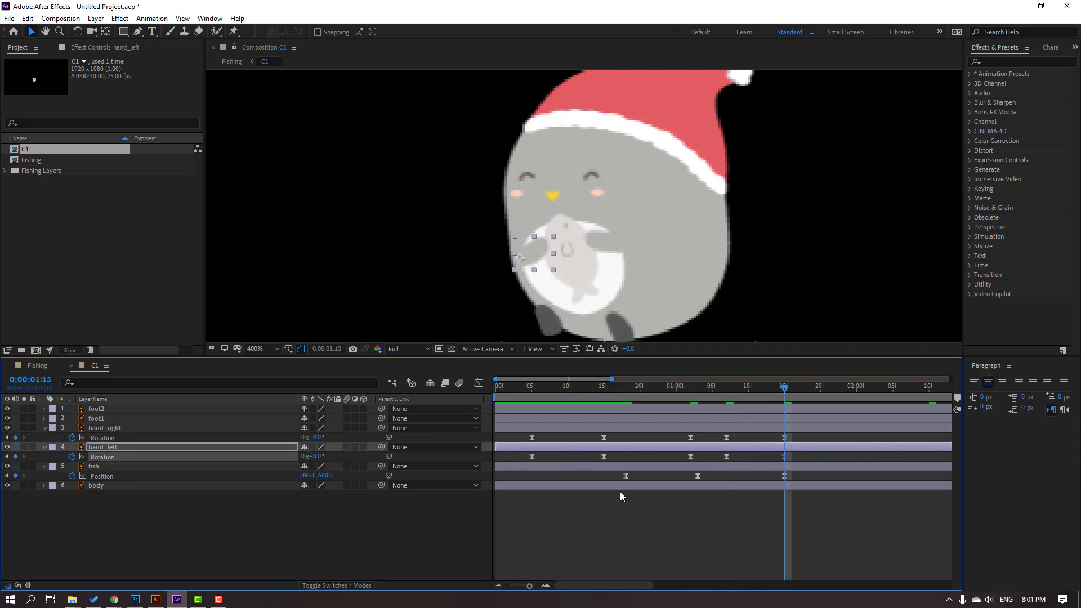
Set the hands' 5f rotations to −16° (right) and +23° (left), then preview
click(350, 521)
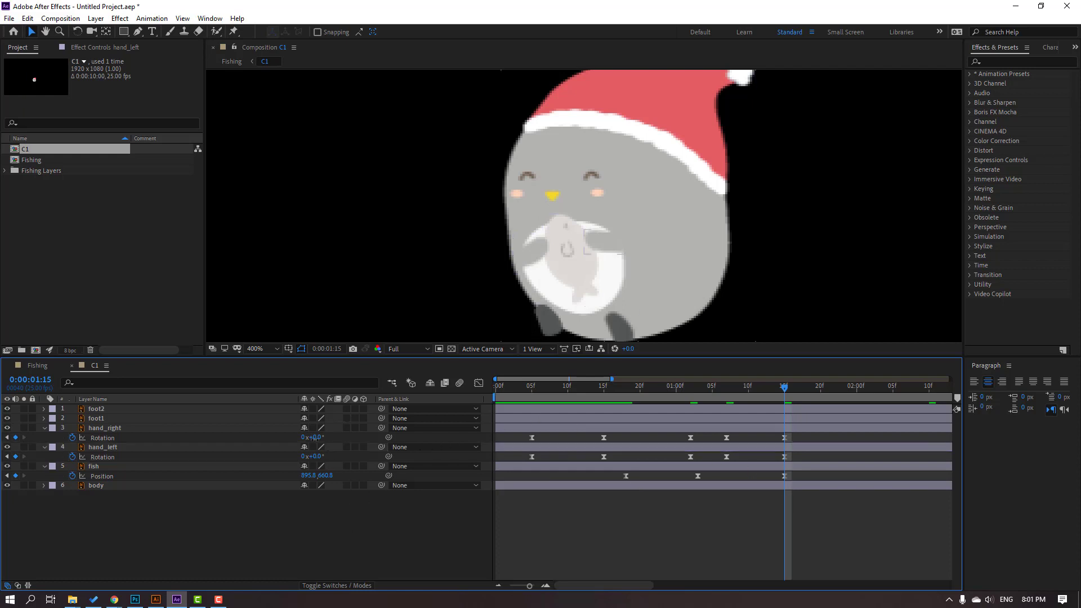
drag(315, 438, 331, 457)
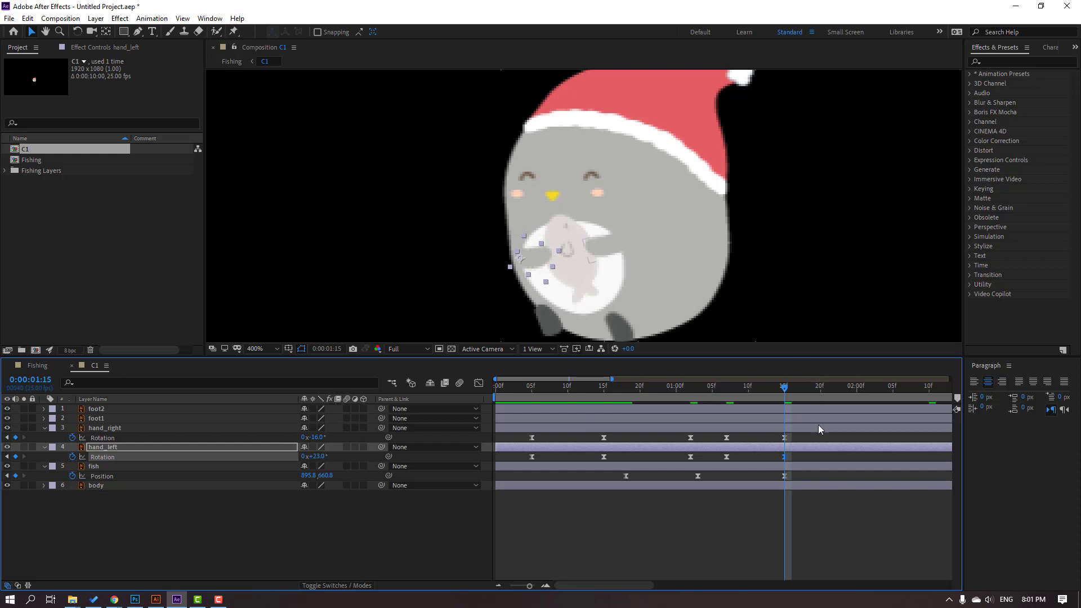
click(790, 437)
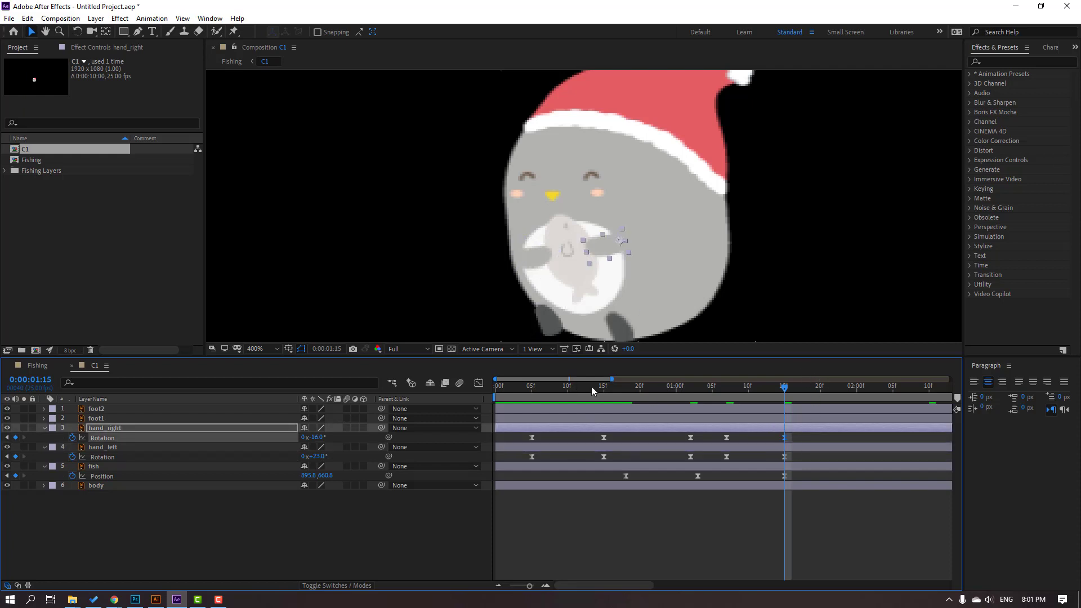
drag(591, 387, 535, 398)
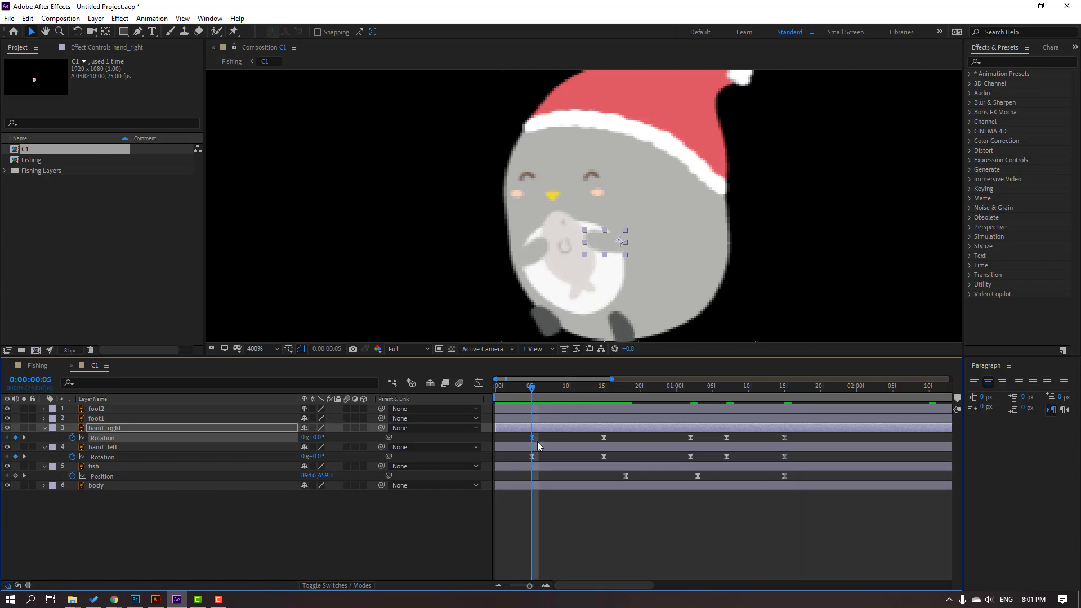
key(ctrl+v)
click(785, 457)
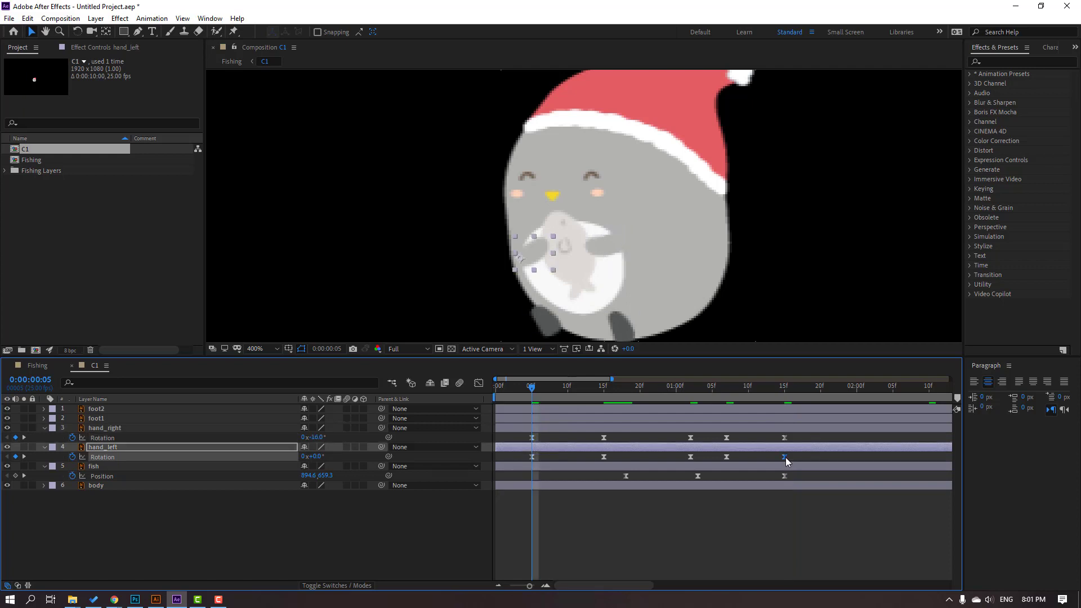
key(ctrl+v)
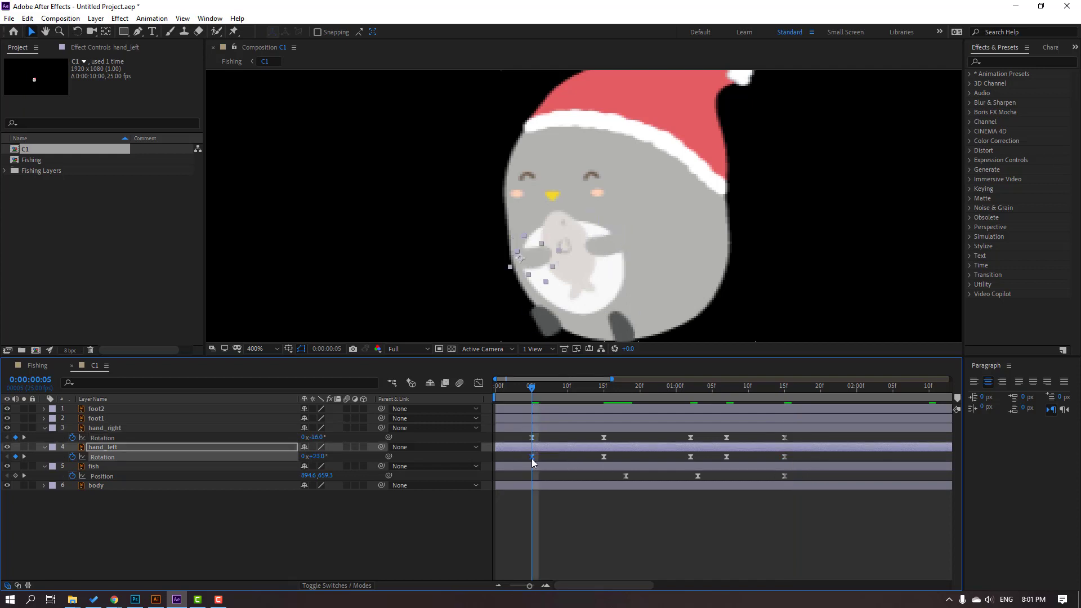
key(slash)
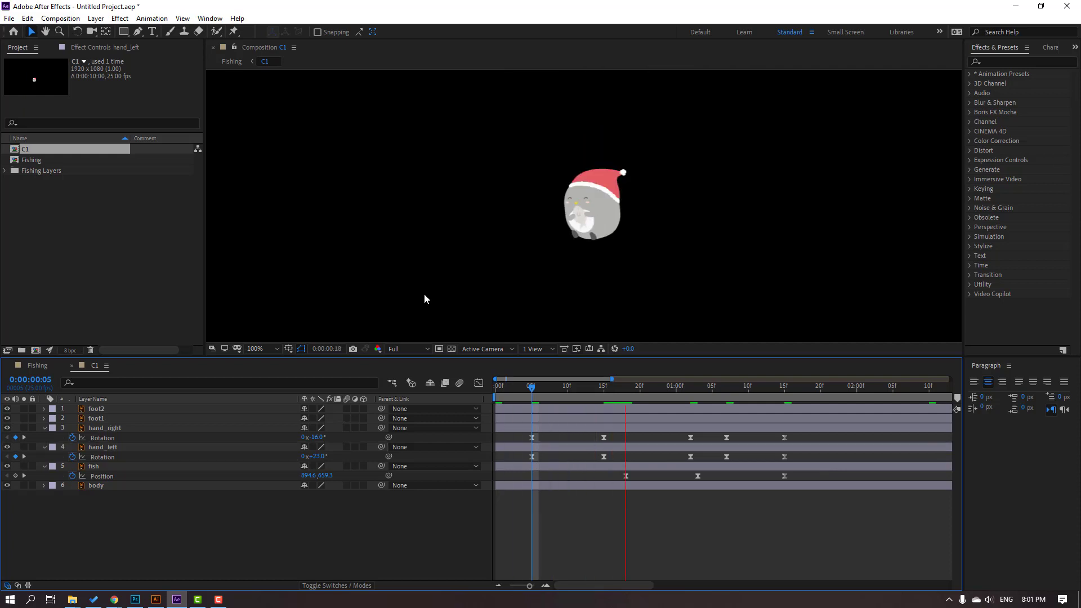
key(period)
key(space)
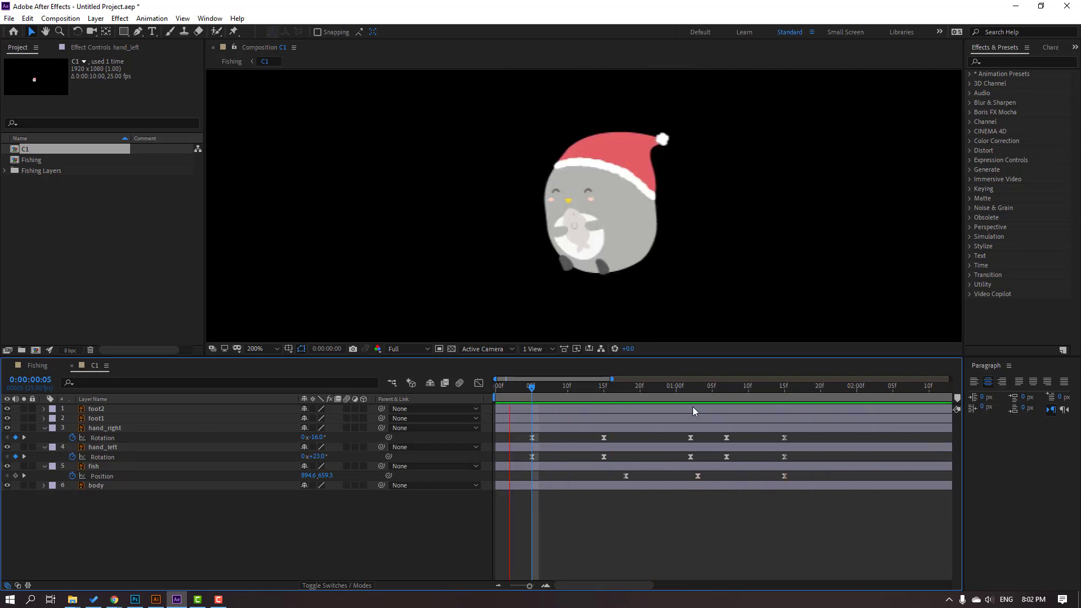
click(728, 476)
Reshape the fish's Position speed graph into two smooth humps peaking near 400 px/sec
click(478, 383)
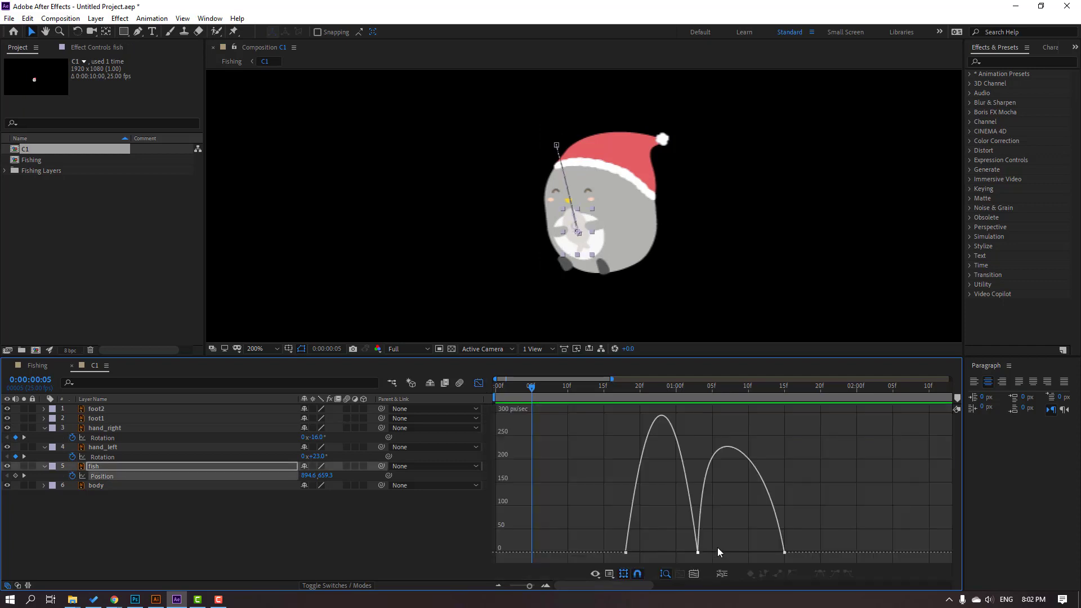
drag(718, 547, 661, 552)
key(space)
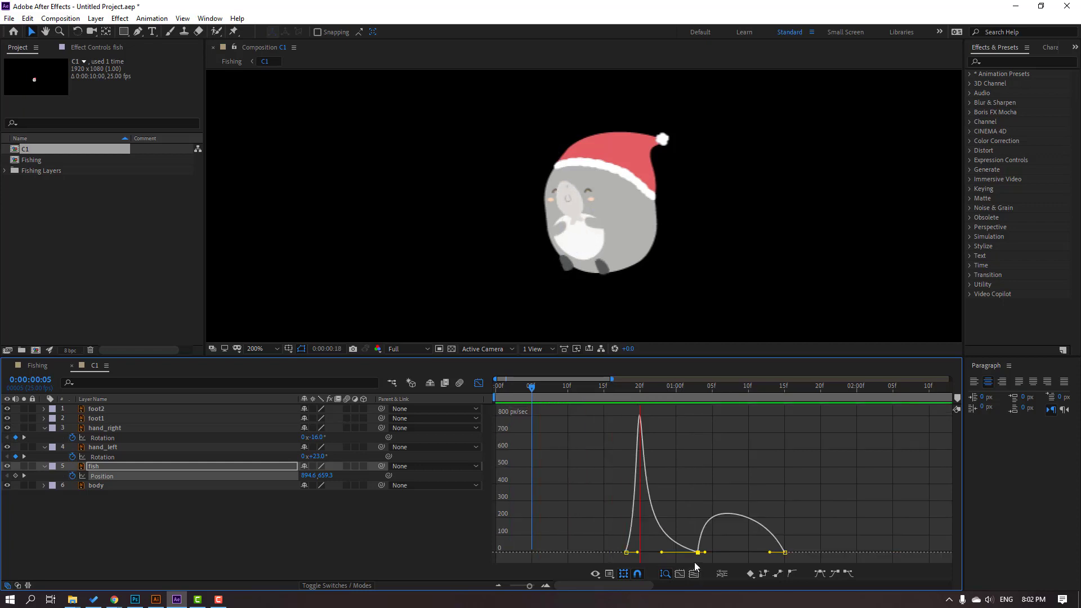
key(space)
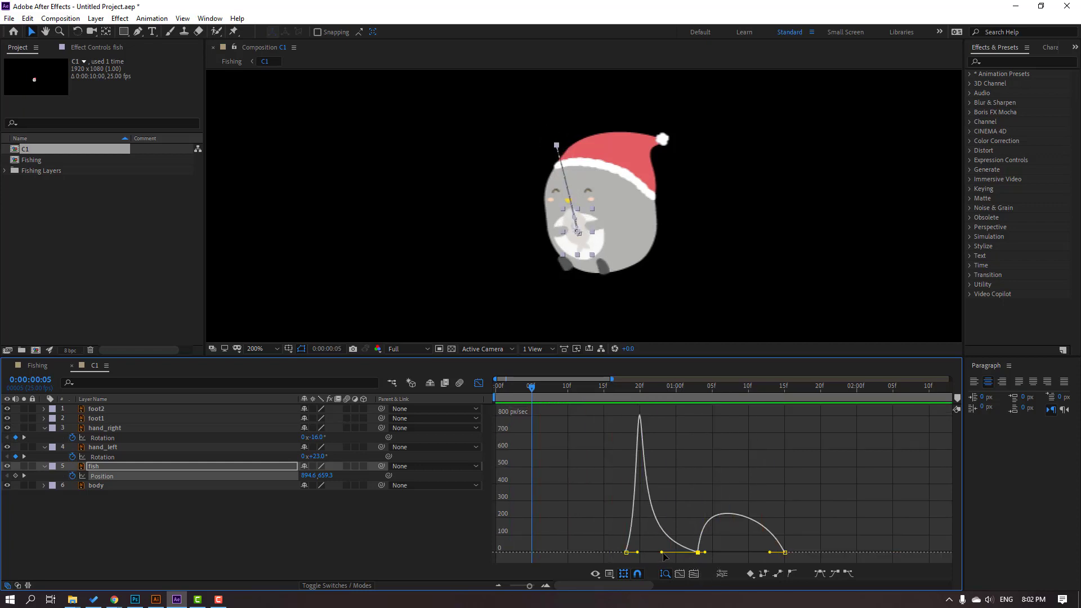
drag(662, 553, 726, 552)
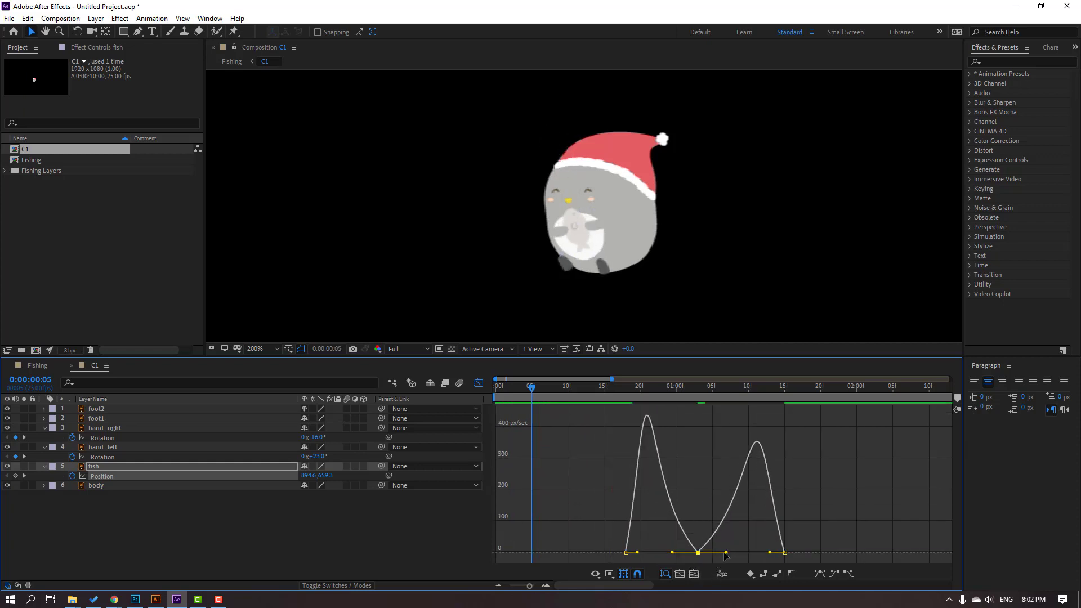
key(space)
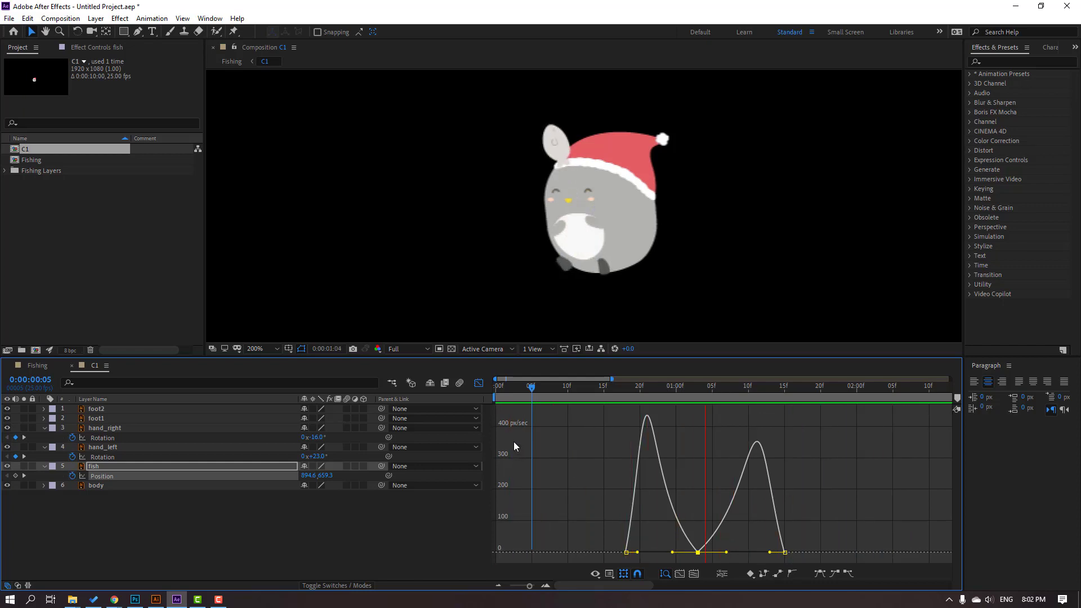
Return to the layer bars and scrub through the fish toss to check it
click(478, 382)
click(596, 386)
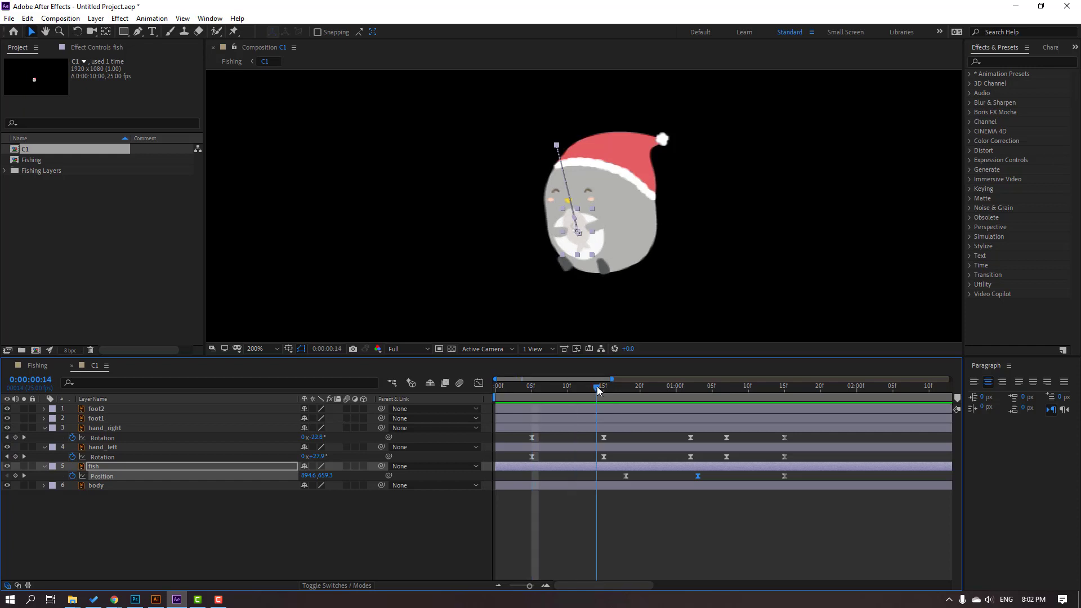
drag(597, 386, 690, 394)
key(semicolon)
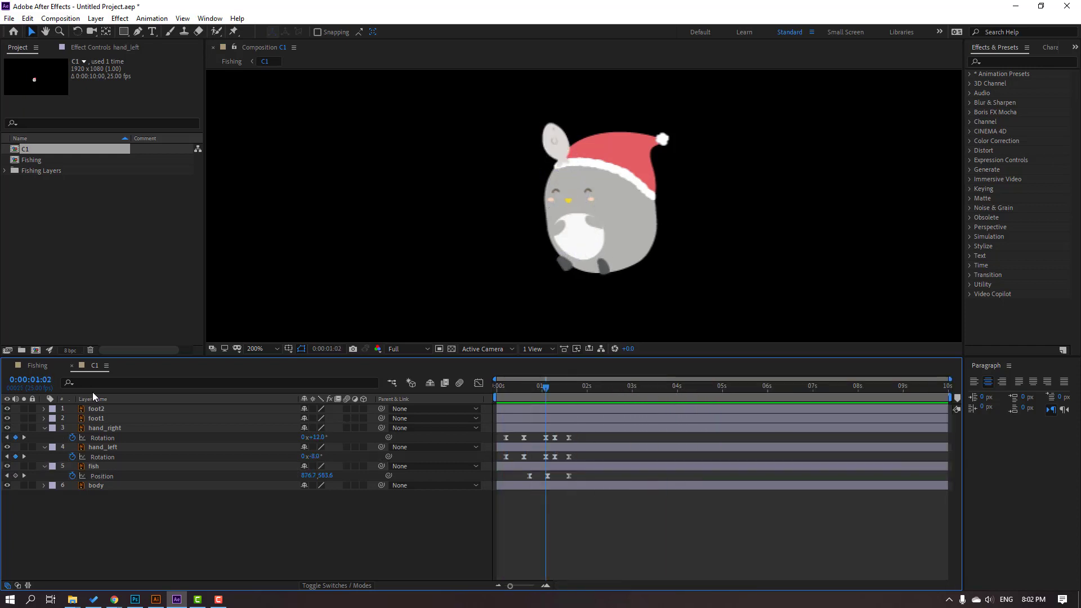
In the Fishing comp, end the work area at 0:00:04:03 and trim the comp to it
click(71, 369)
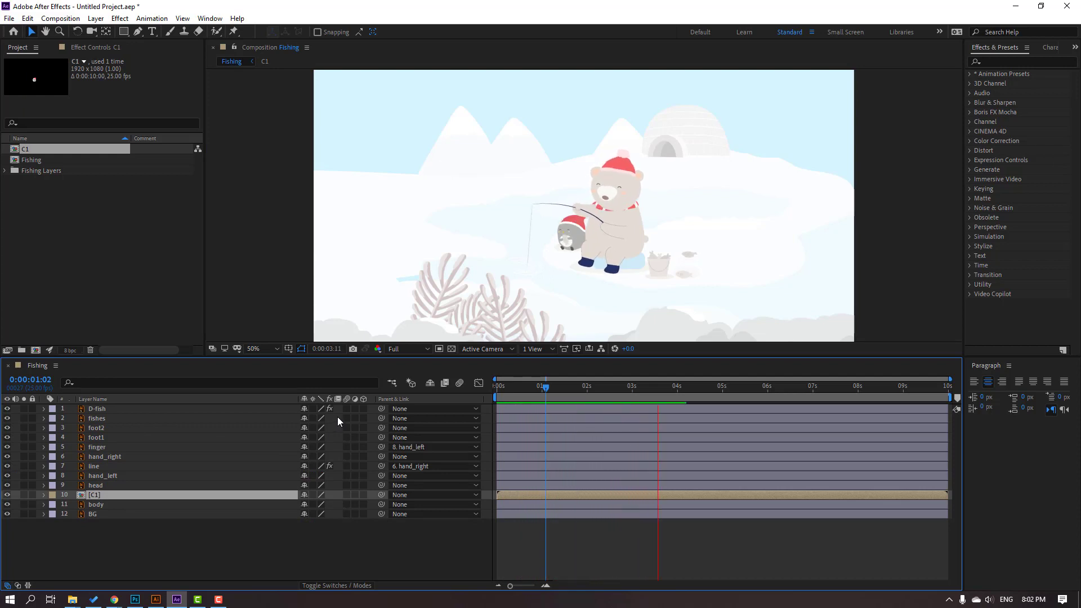
drag(648, 385, 682, 390)
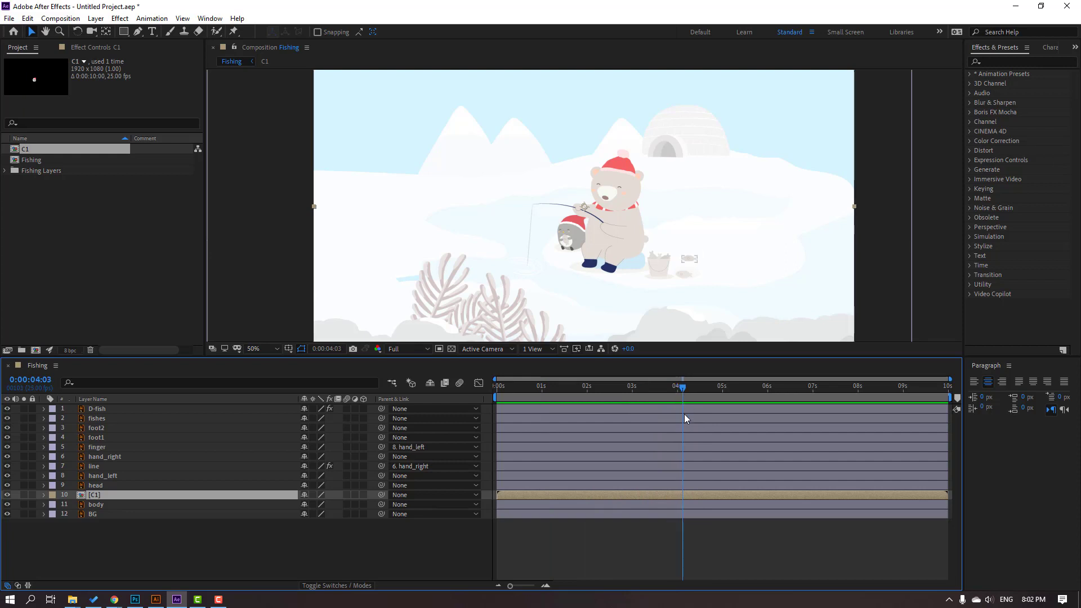
key(n)
mouse_move(688, 388)
mouse_down()
mouse_move(642, 387)
mouse_move(664, 388)
mouse_up()
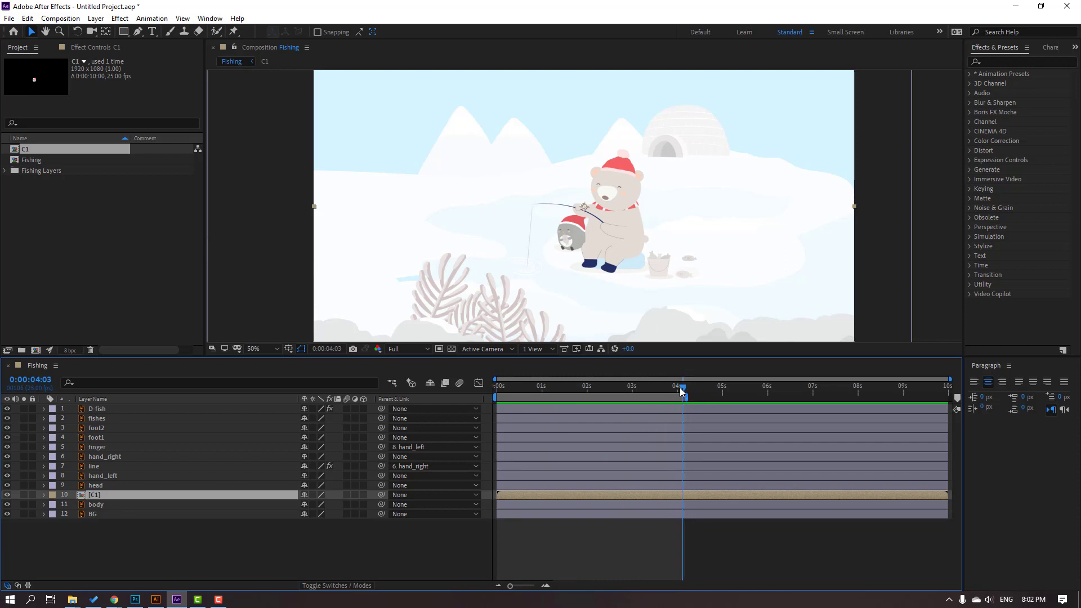
right_click(595, 397)
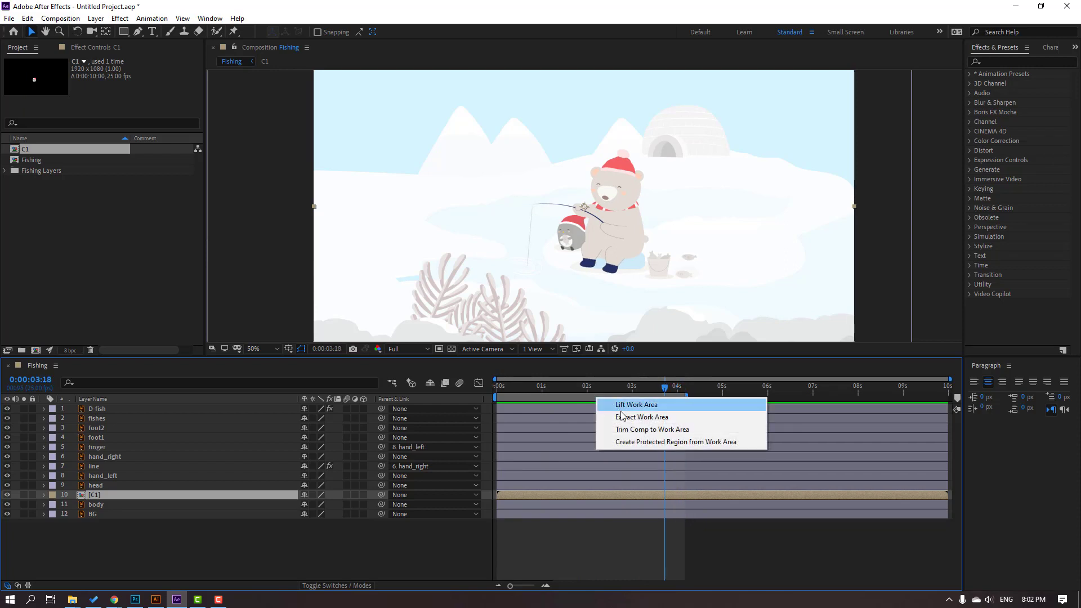
click(697, 431)
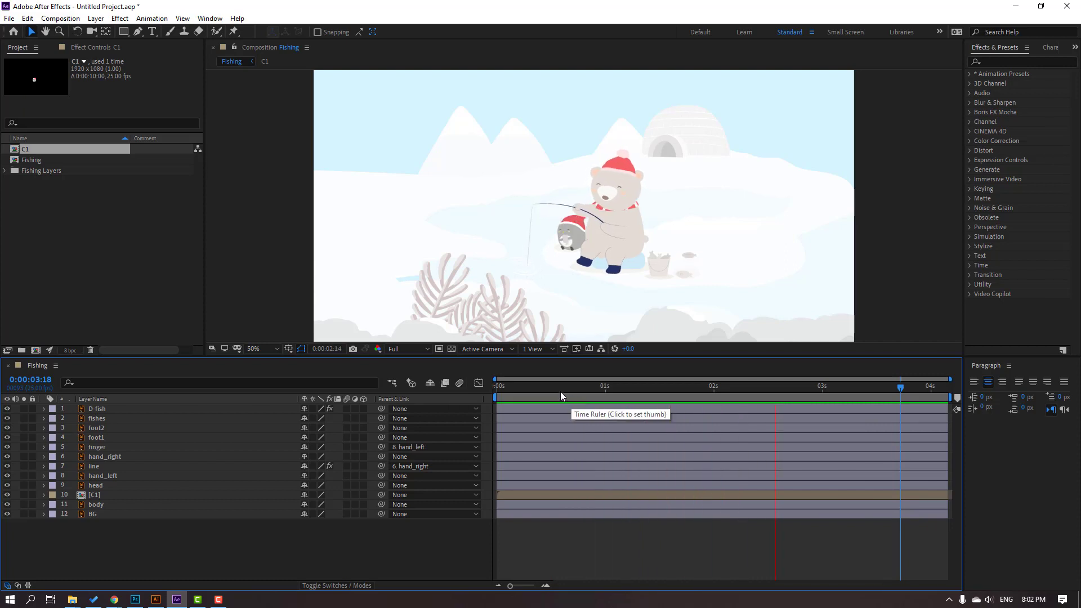
click(518, 393)
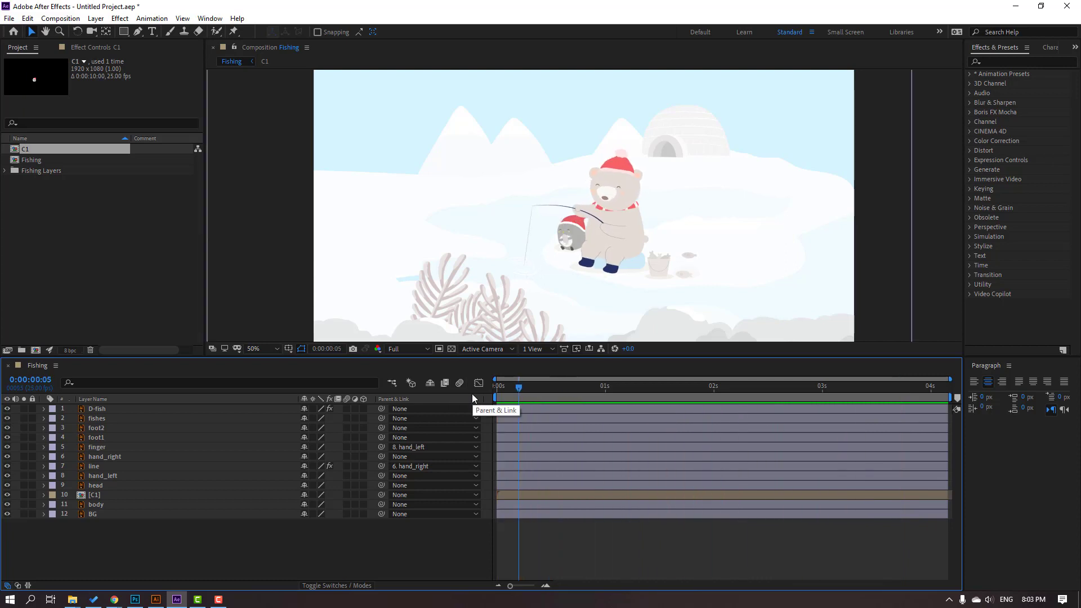
right_click(181, 551)
mouse_move(261, 431)
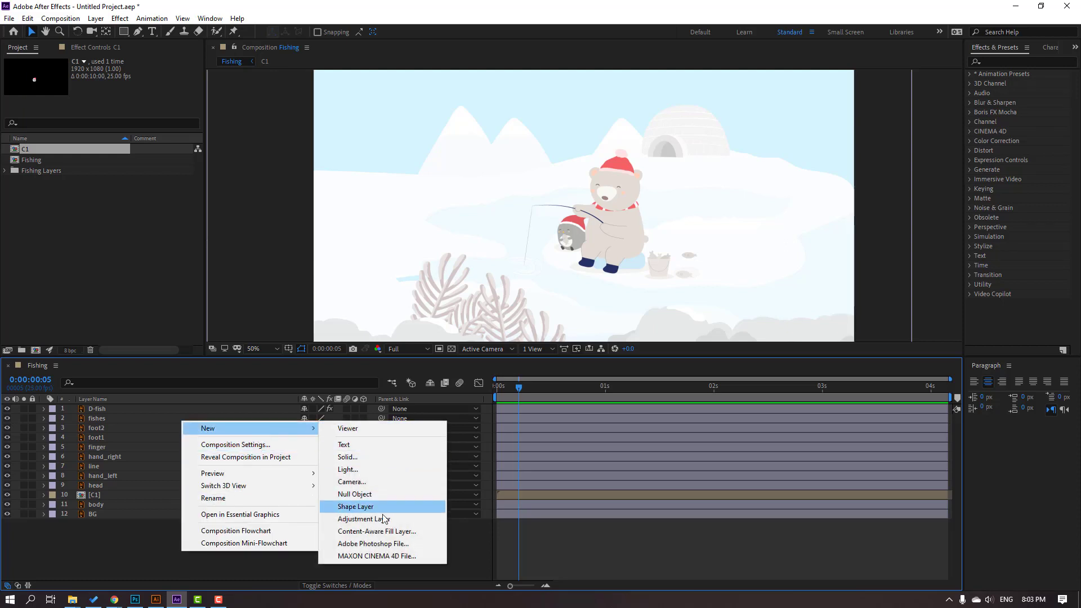
click(354, 518)
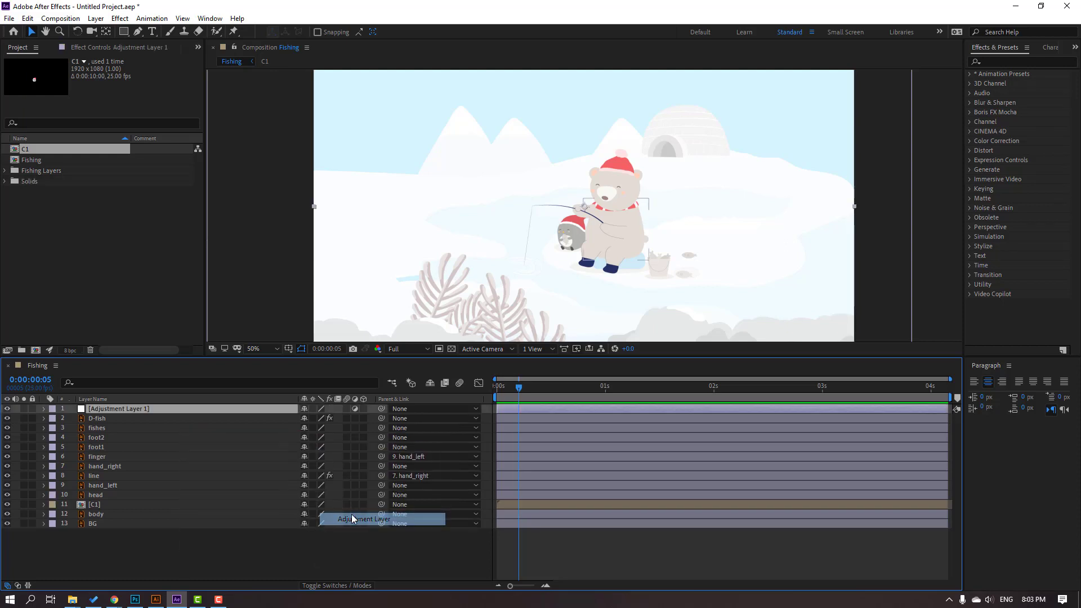
click(996, 61)
text(cc sp)
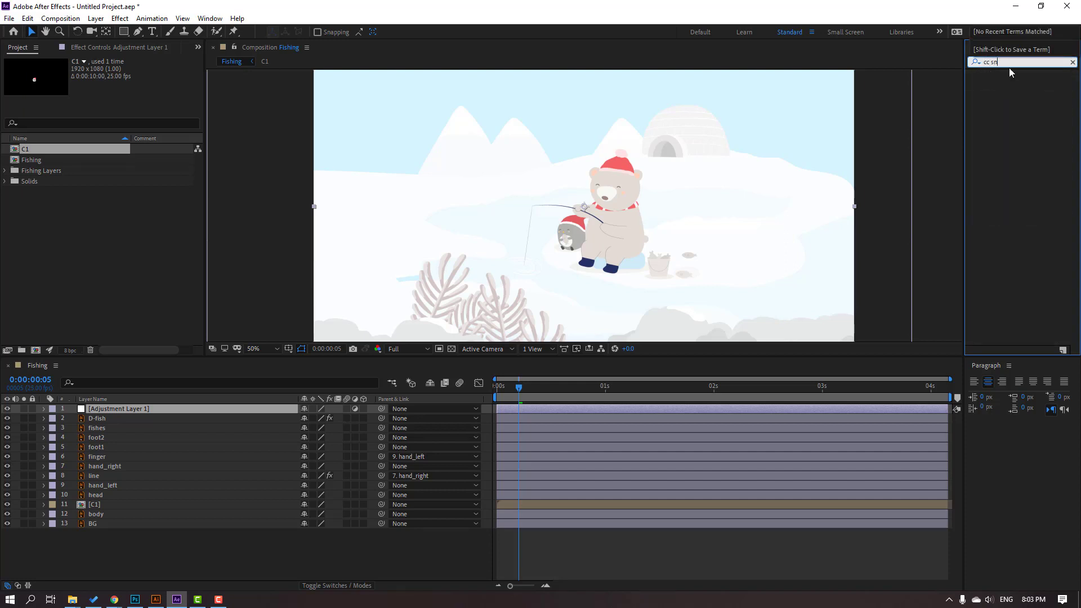
drag(1011, 86, 1017, 99)
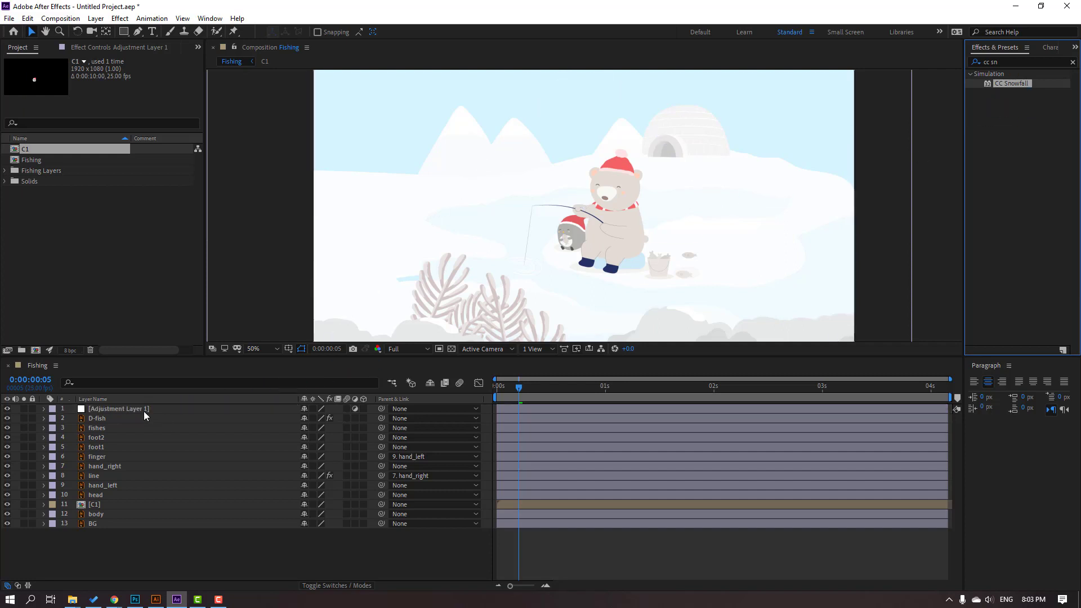
drag(1016, 86, 143, 411)
key(space)
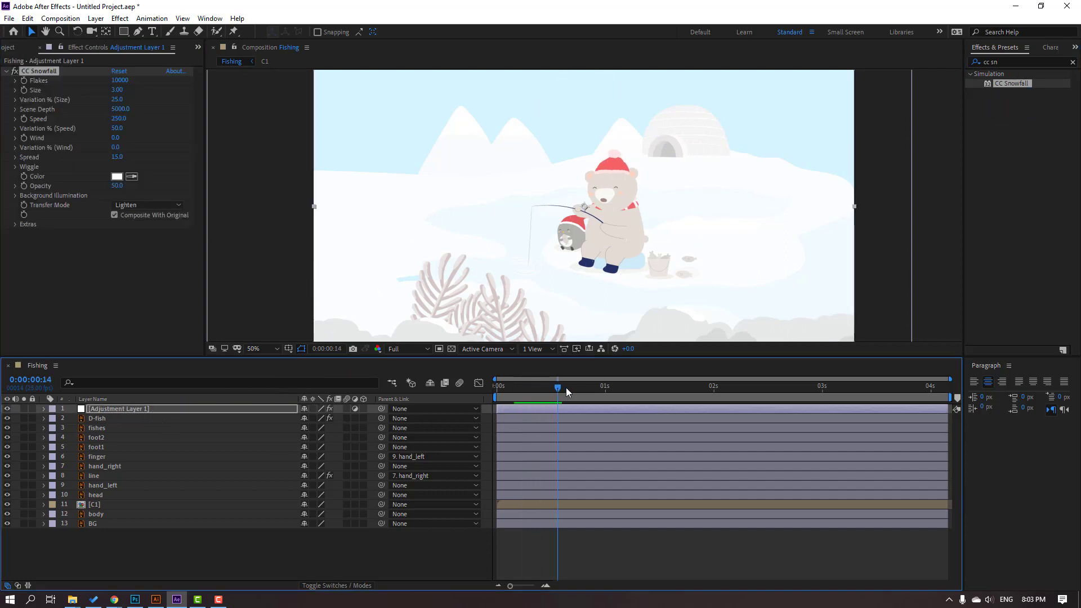
scroll(610, 116, up, 1)
scroll(620, 211, down, 1)
scroll(623, 177, up, 4)
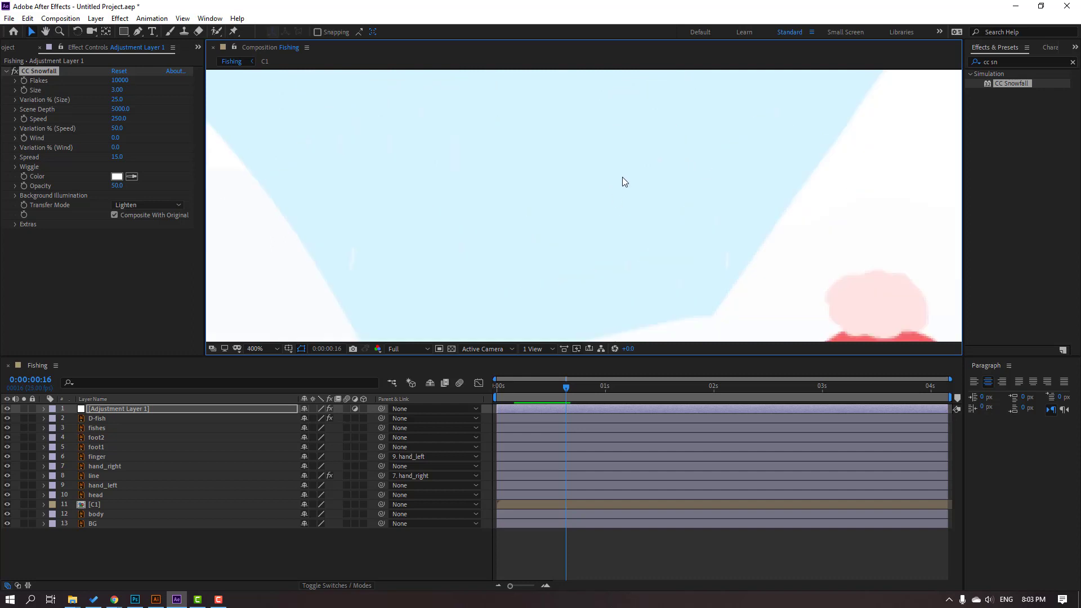
scroll(627, 180, down, 1)
scroll(629, 180, down, 2)
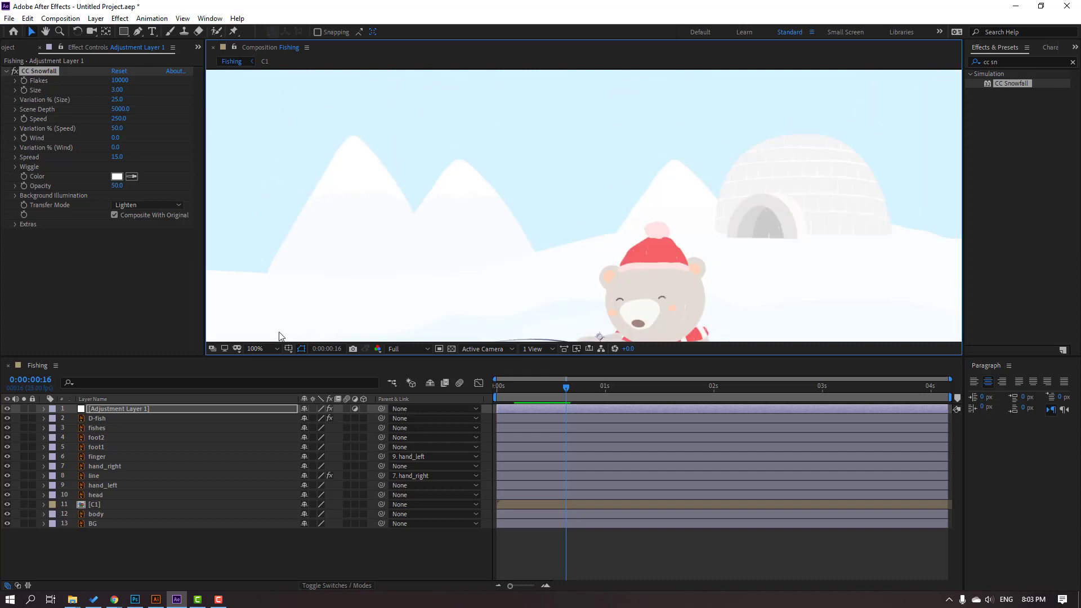
click(265, 348)
click(265, 393)
click(141, 409)
key(Delete)
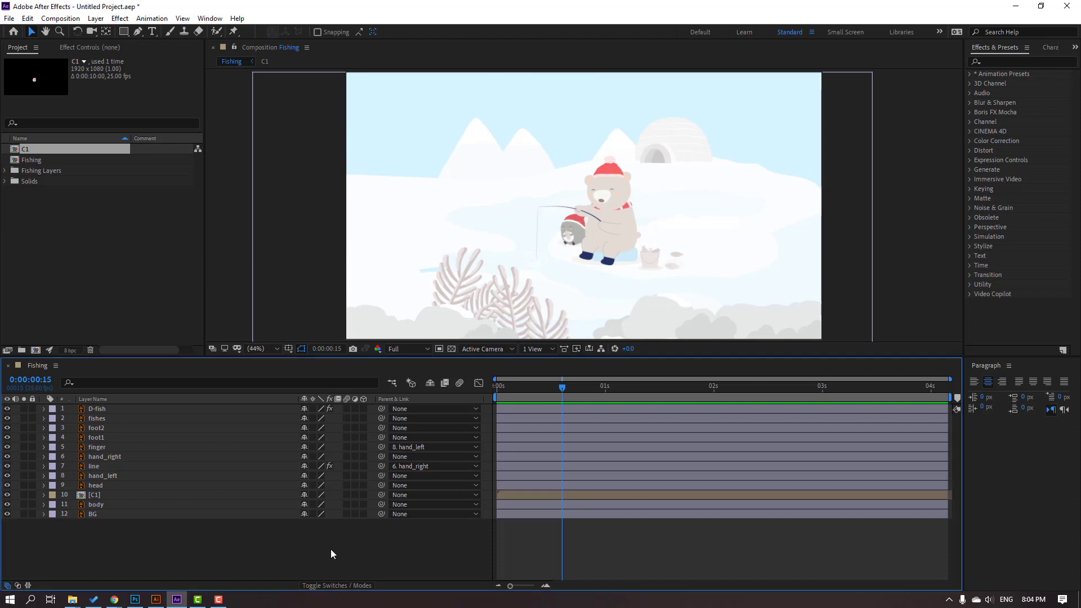
Add a new adjustment layer and name it snow
right_click(189, 559)
mouse_move(244, 431)
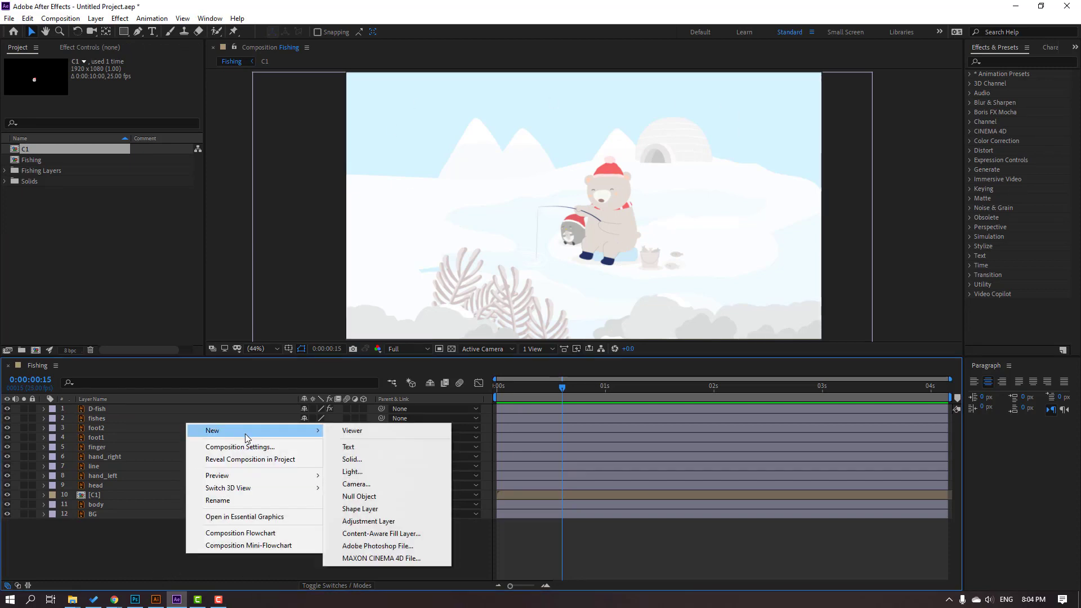
click(344, 525)
key(Return)
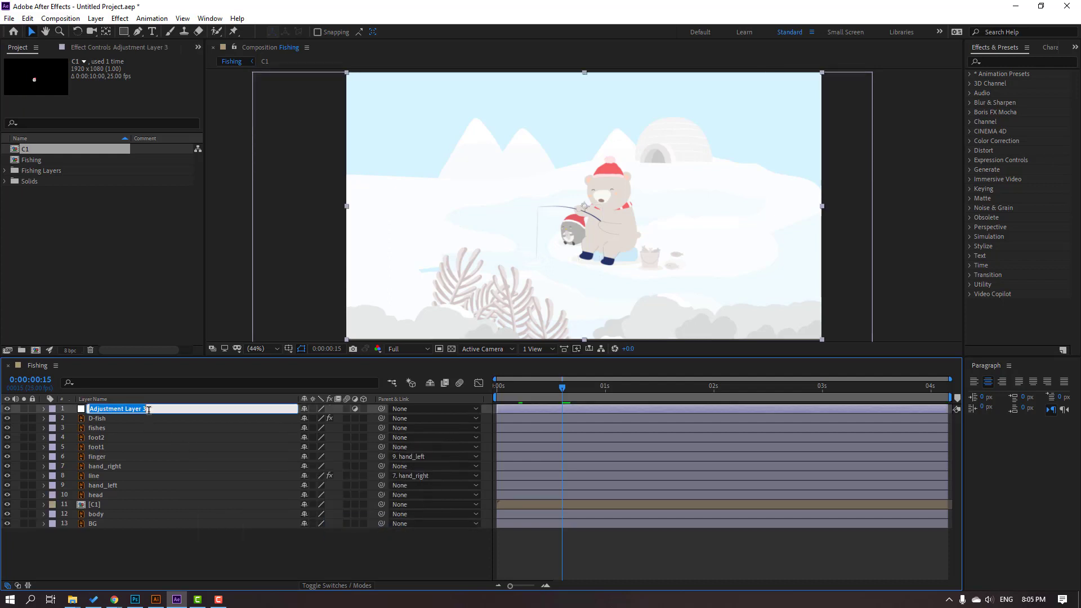
text(snow)
key(Return)
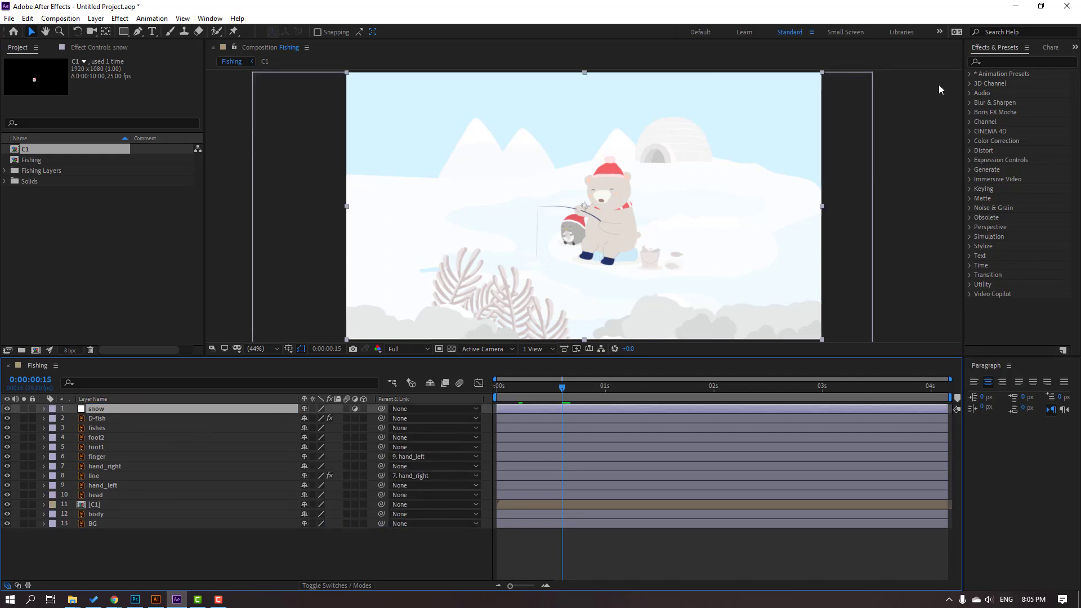
Find CC Snowfall in Effects & Presets and apply it to the snow layer
click(1001, 63)
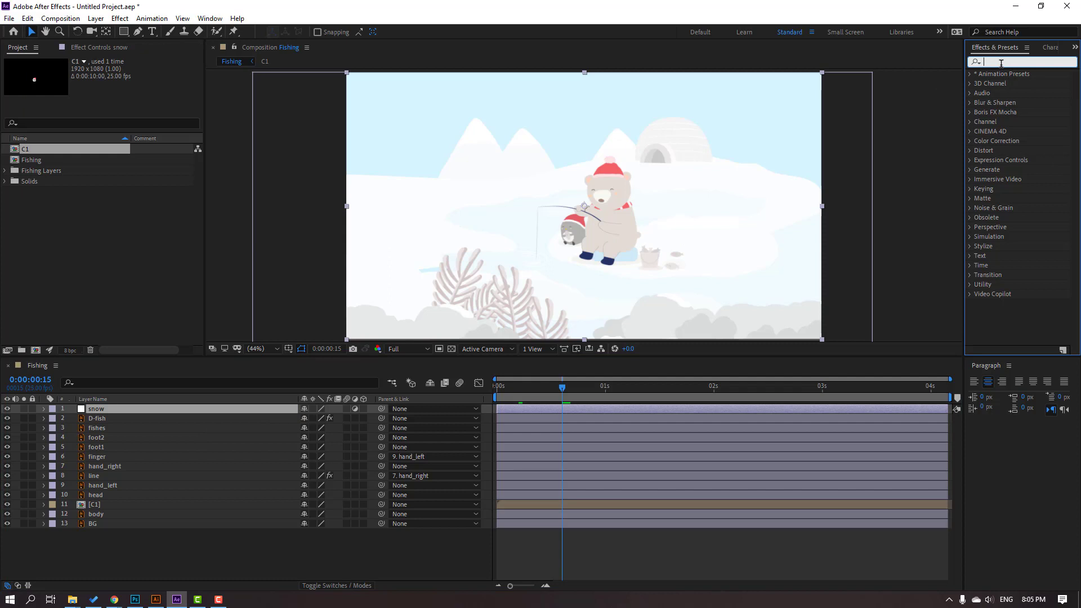
text(cc sn)
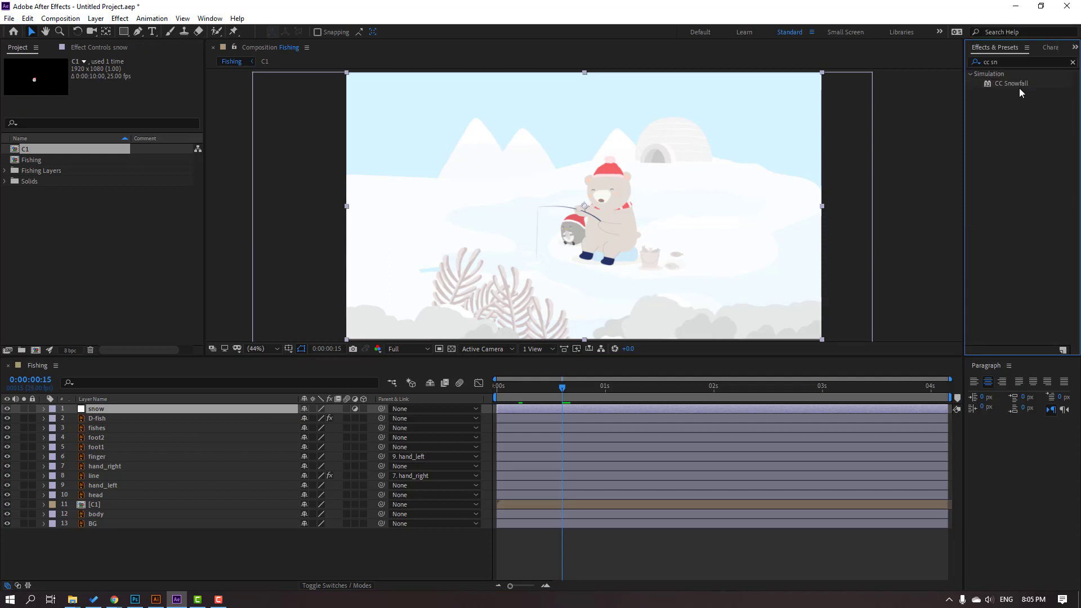
drag(1010, 84, 184, 409)
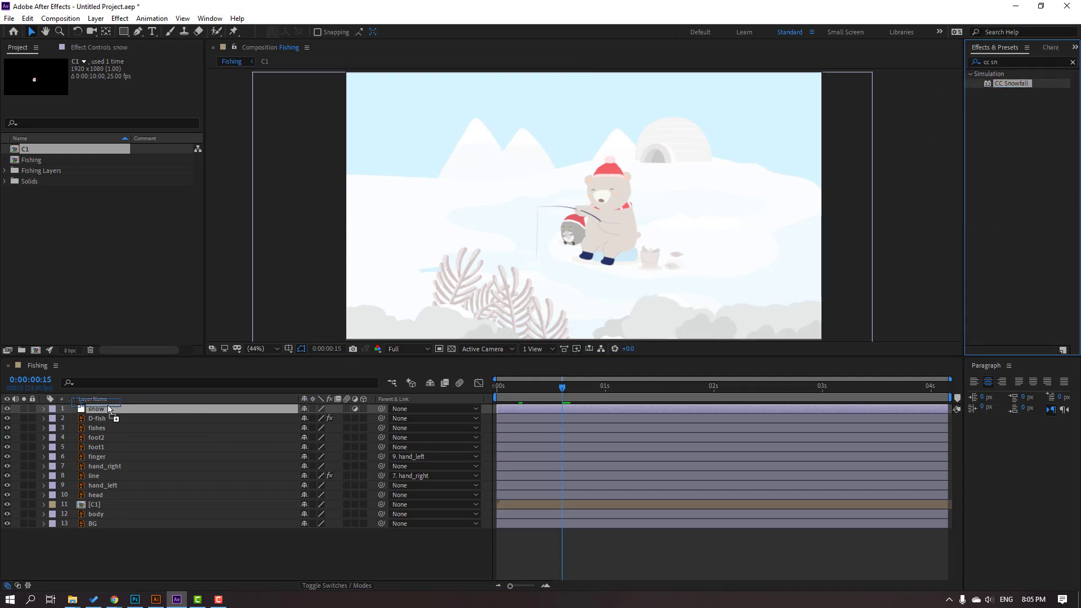
drag(96, 406, 96, 408)
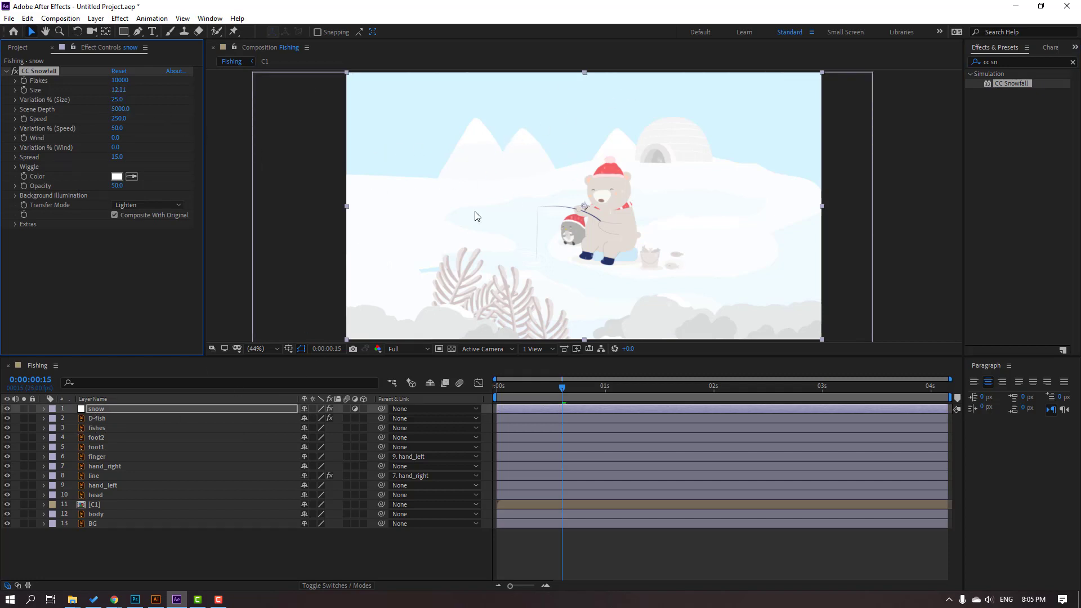
Raise the CC Snowfall flake Size to 14.97 and fit the whole scene in the viewer
scroll(567, 126, up, 3)
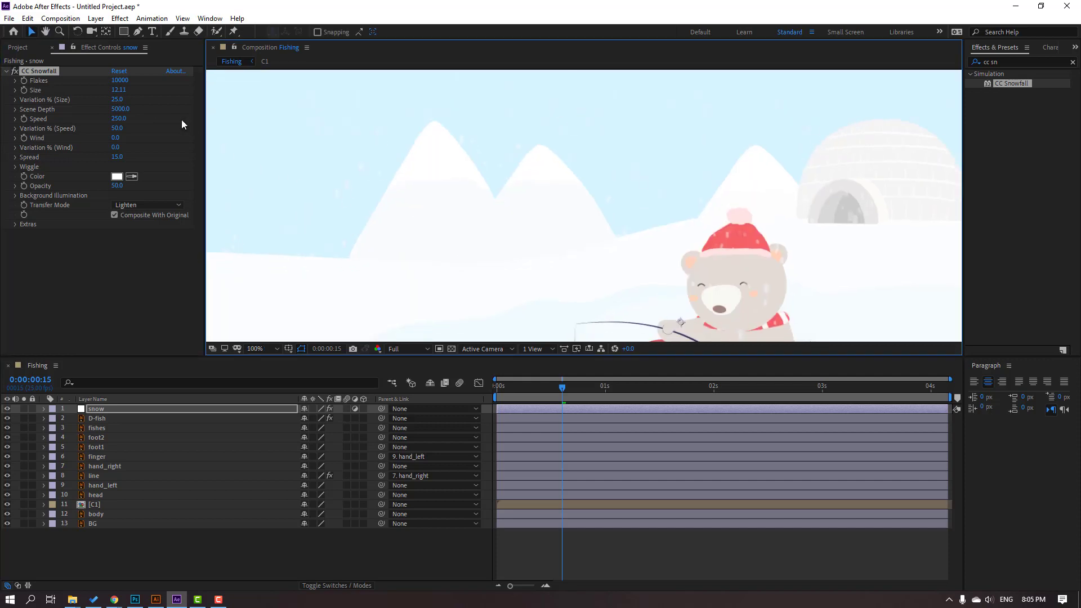
drag(118, 90, 256, 85)
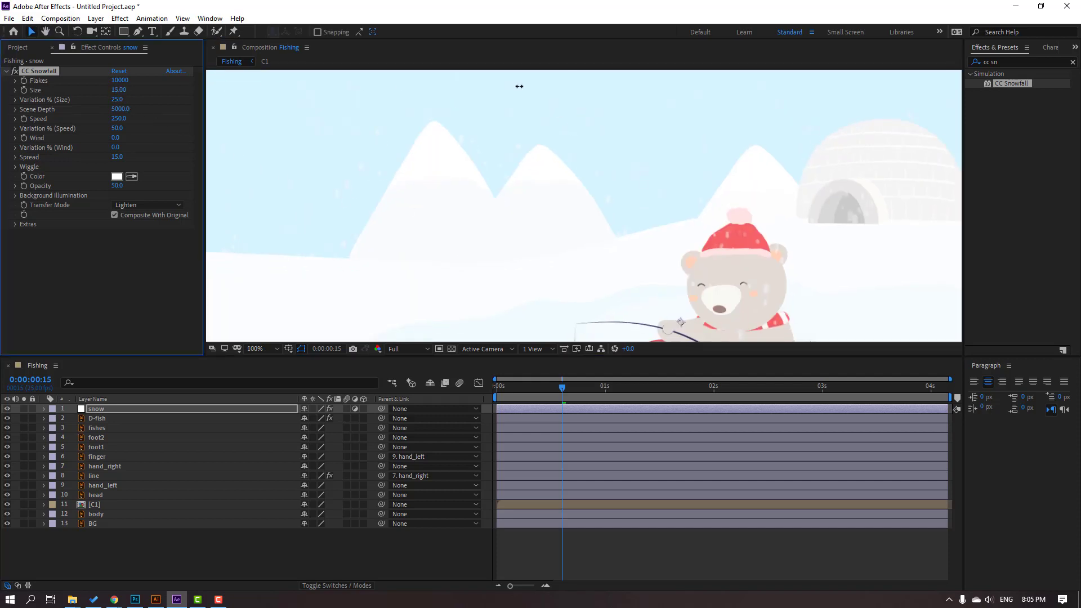
drag(519, 86, 515, 86)
scroll(519, 169, down, 3)
click(276, 348)
click(285, 366)
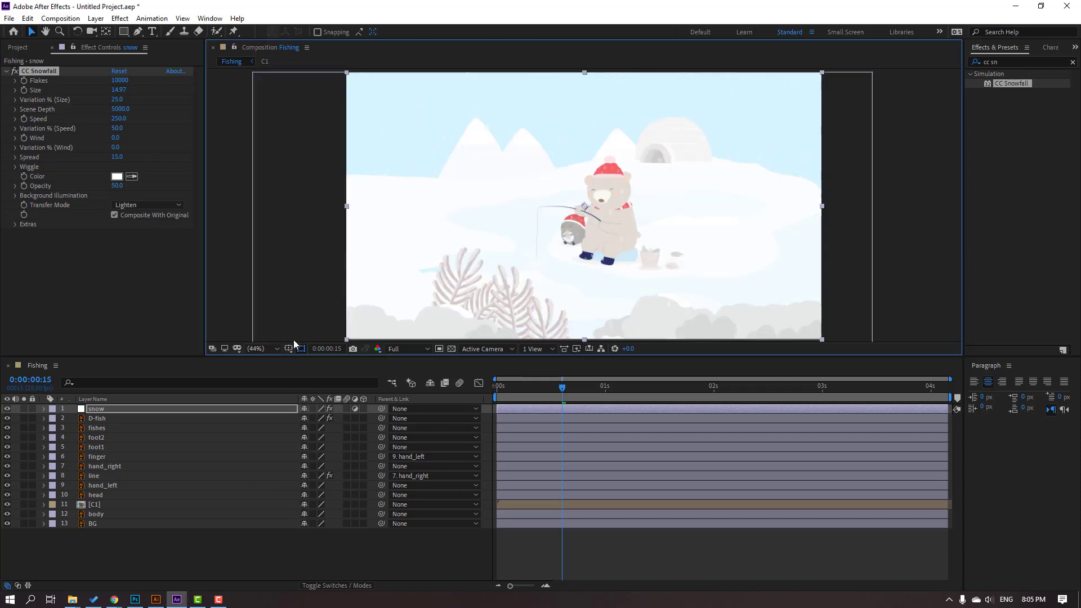